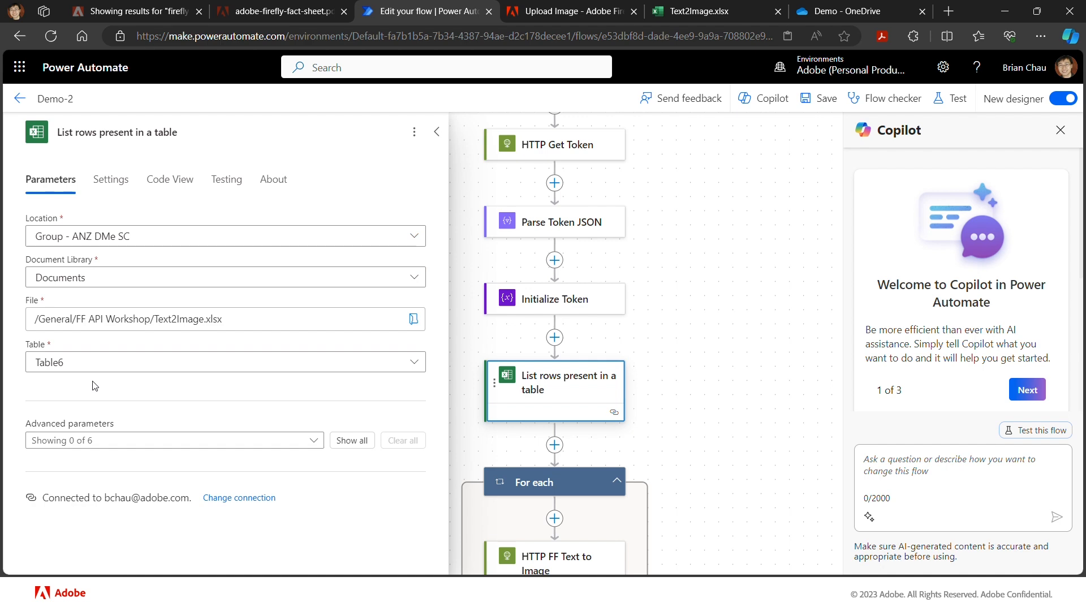
Step: Examine the prompt table in Text2Image.xlsx and the request settings of the flow's HTTP FF Text to Image action
left_click(720, 15)
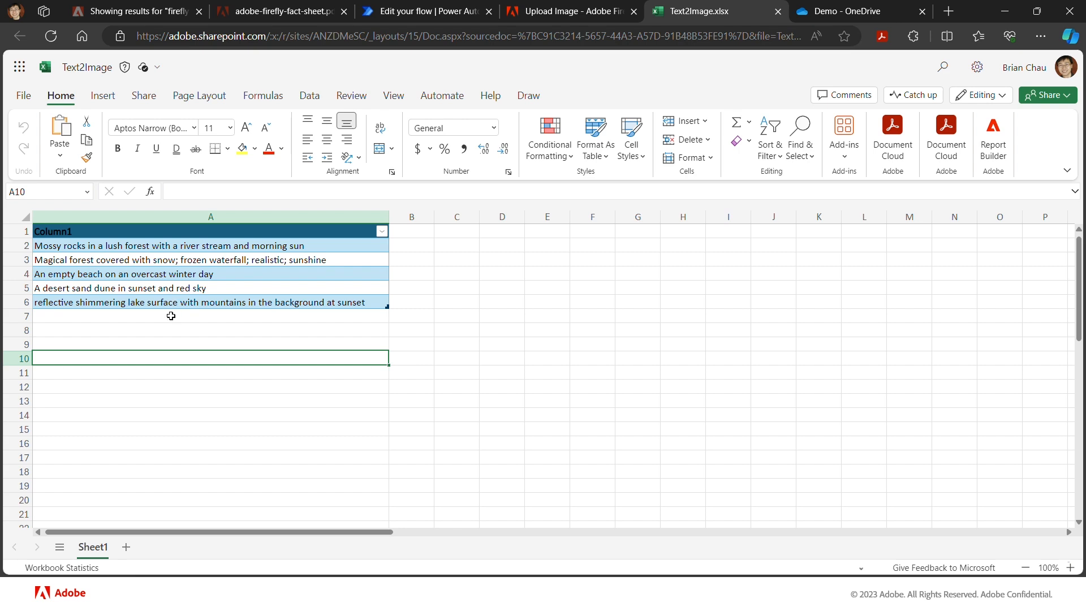
left_click(397, 12)
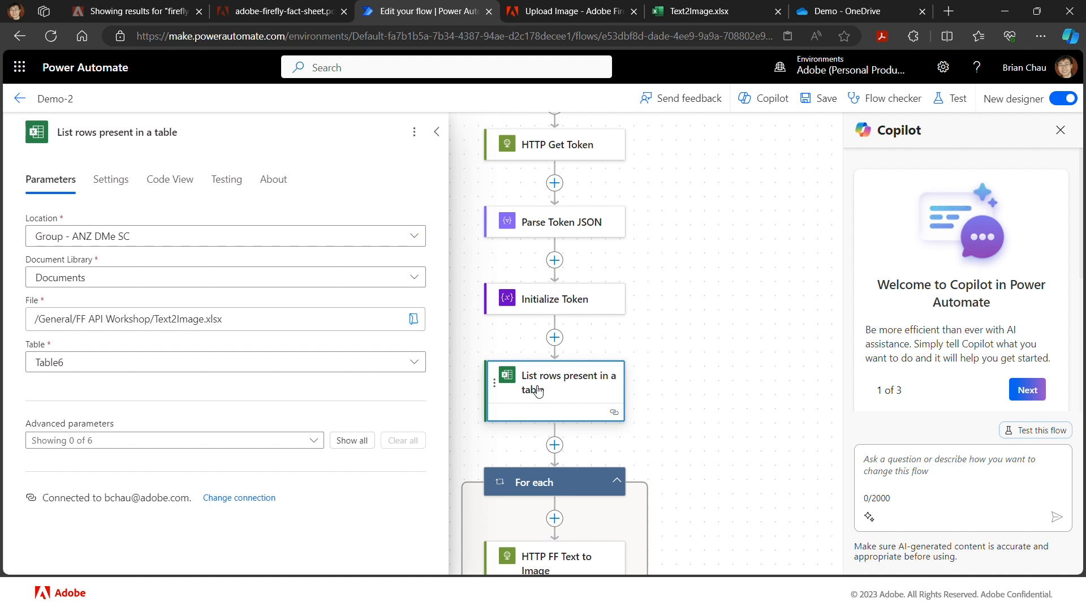
scroll(543, 394, "down", 5)
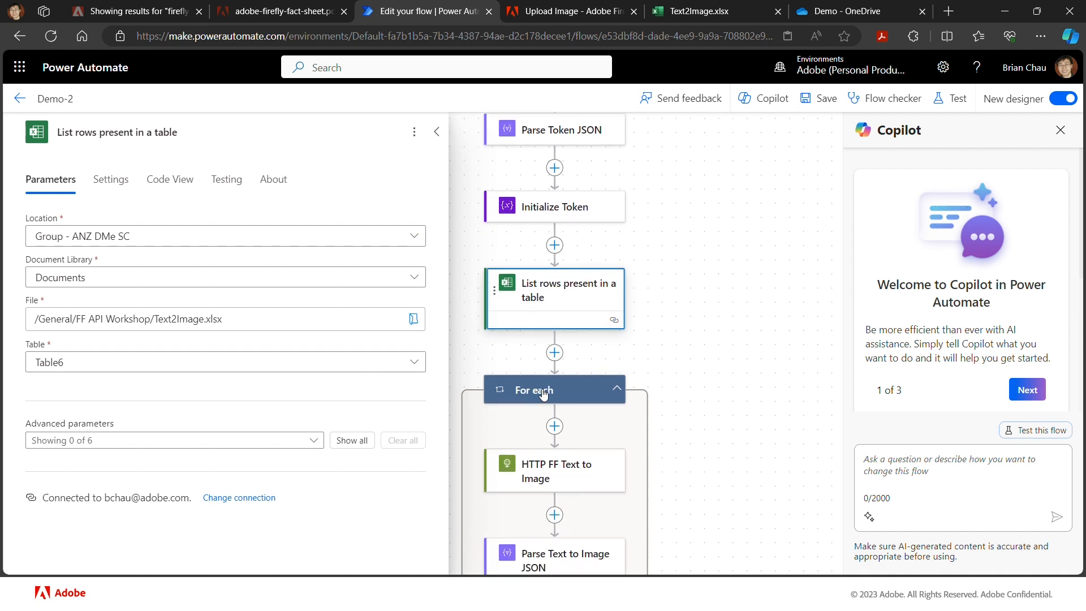
scroll(543, 395, "down", 1)
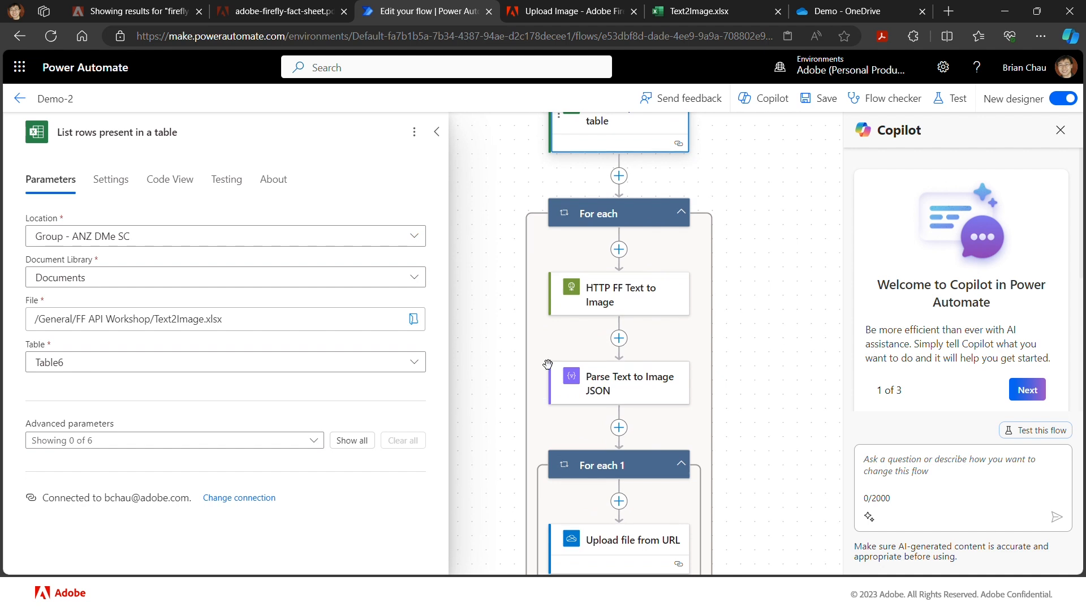
left_click(588, 299)
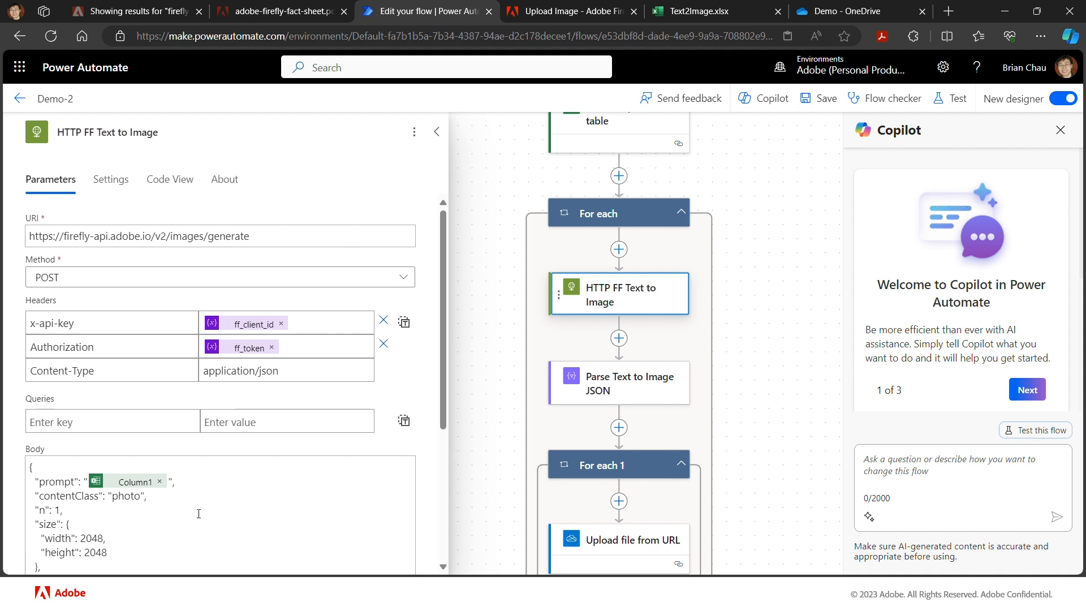
scroll(199, 513, "down", 3)
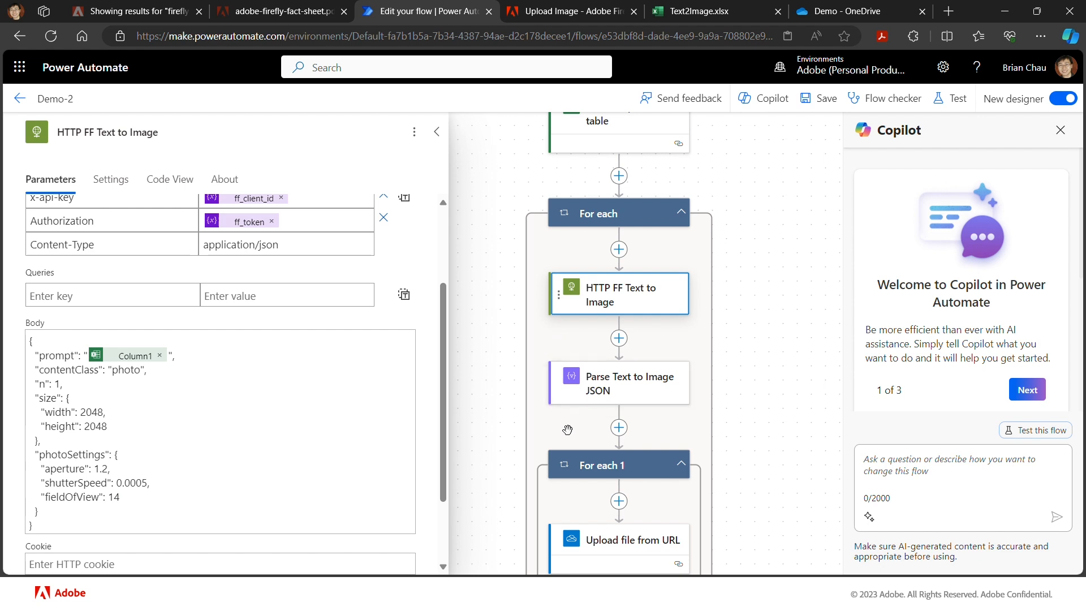
Step: Examine the parameters of the Upload file from URL action inside the For each 1 loop and collapse its details
scroll(567, 429, "down", 1)
left_click(588, 501)
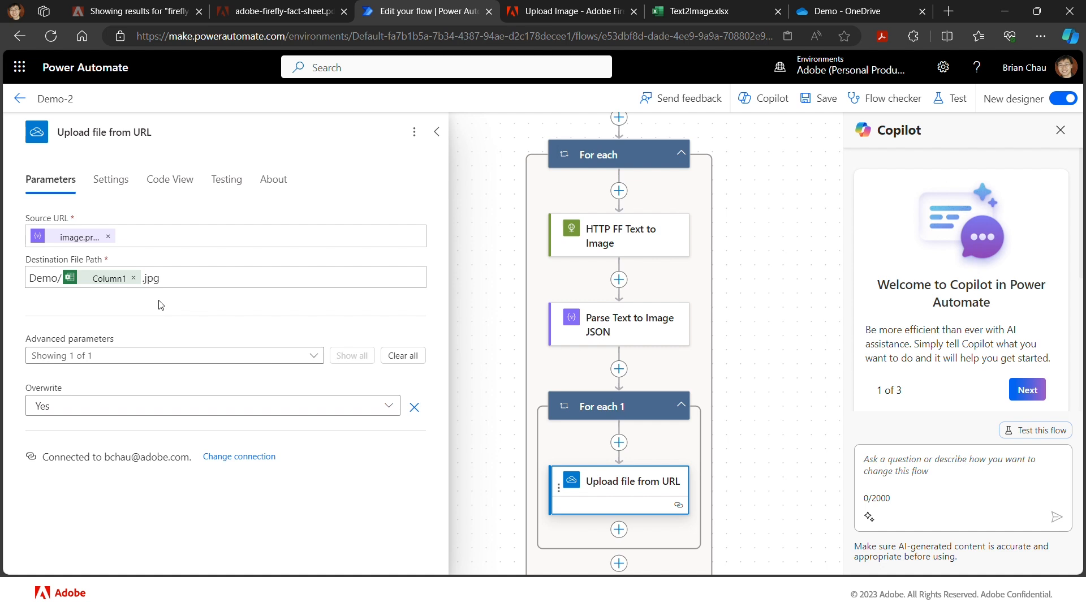
scroll(495, 227, "up", 1)
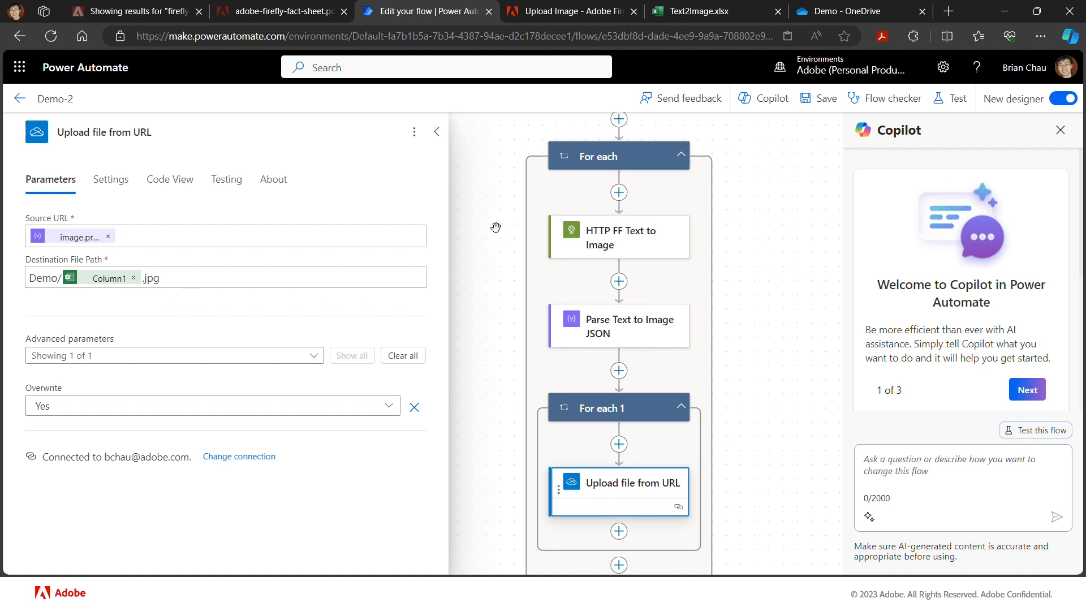
scroll(495, 227, "up", 2)
left_click(437, 131)
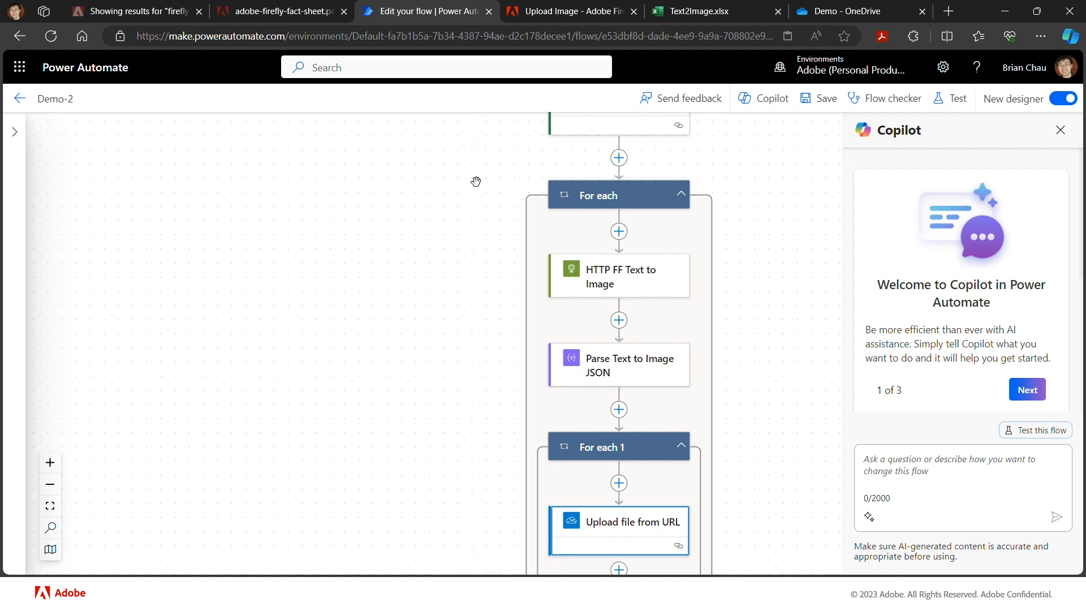
Step: Delete the outer For each loop below List rows present in a table, including all its child steps
scroll(475, 181, "up", 3)
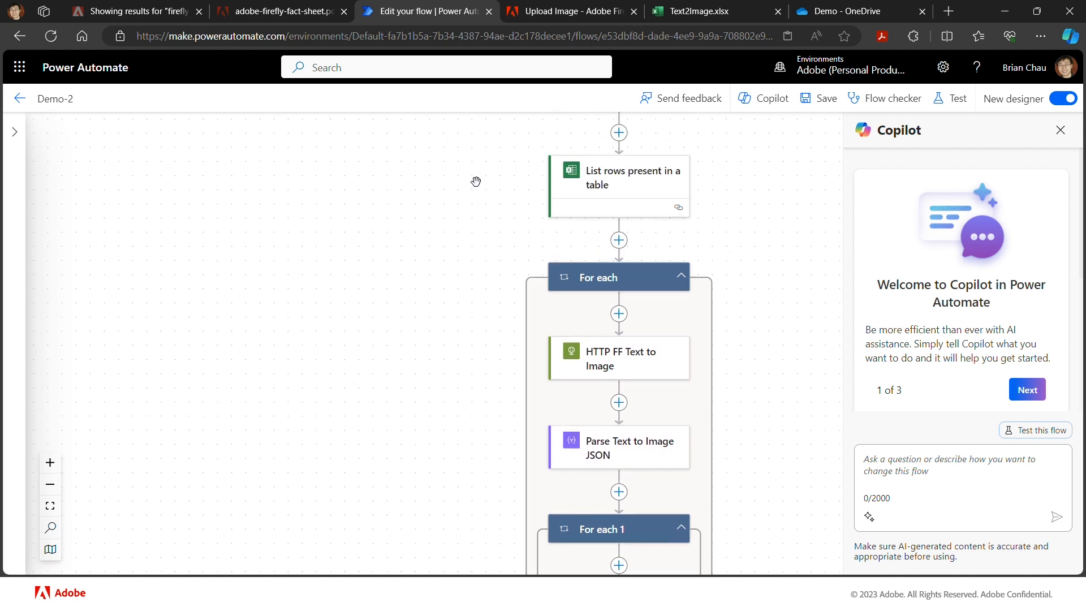
scroll(475, 181, "up", 2)
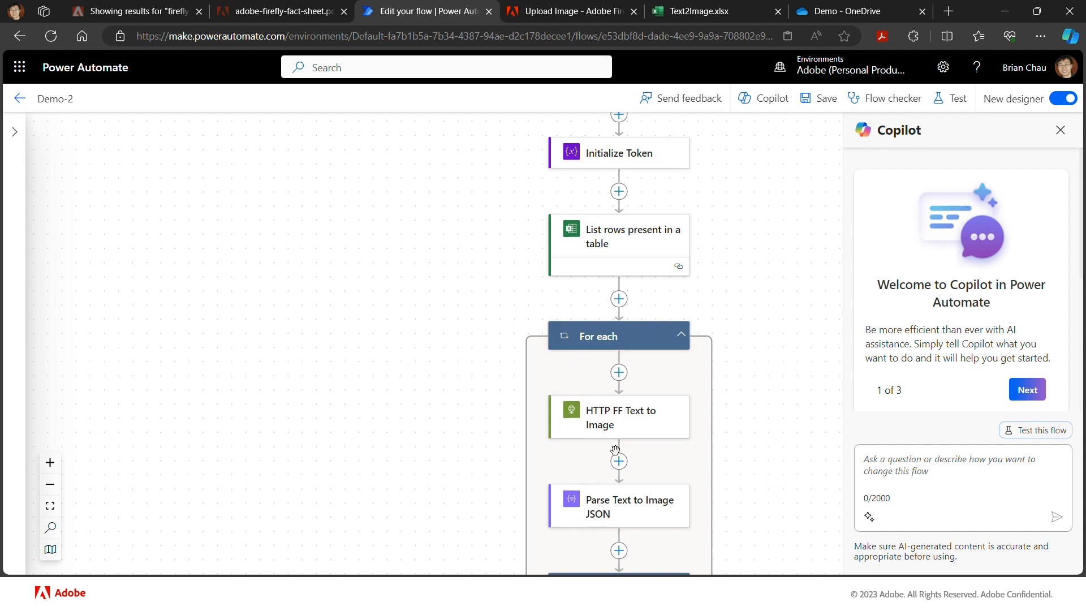
scroll(615, 450, "down", 3)
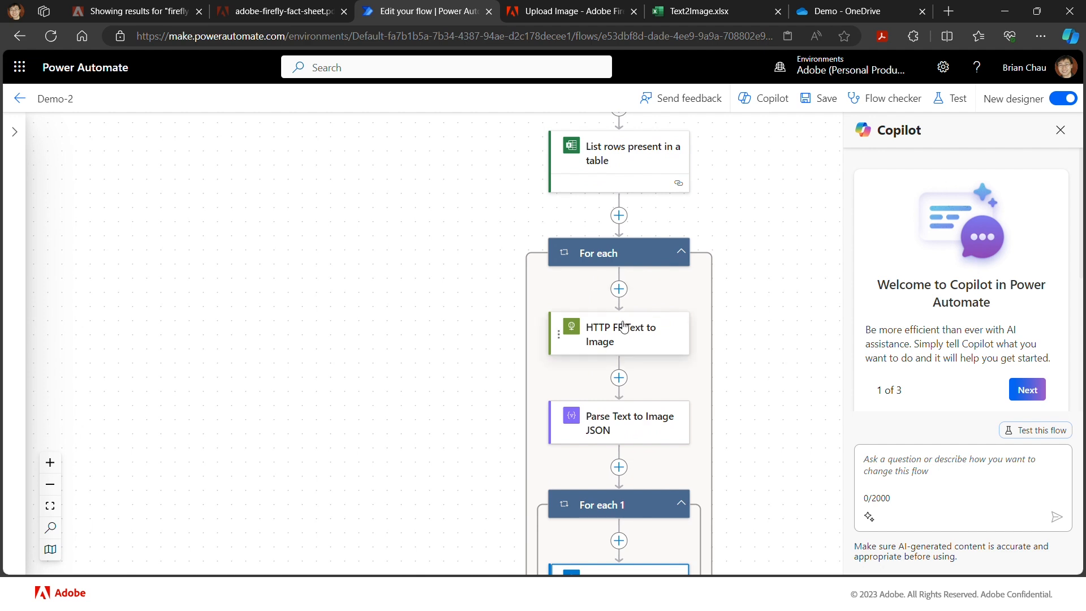
left_click(573, 258)
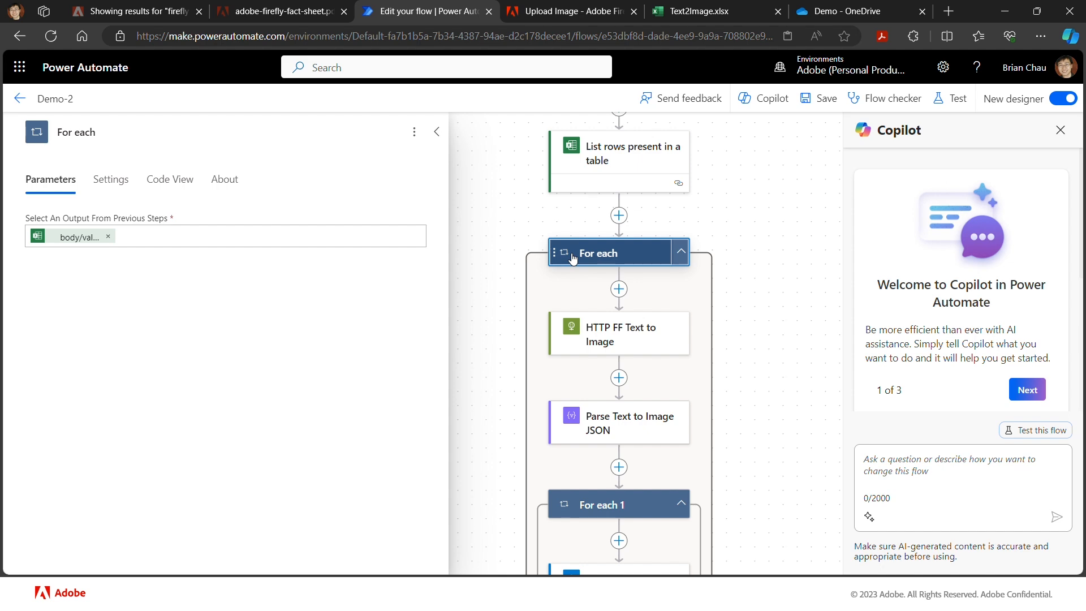
key("Delete")
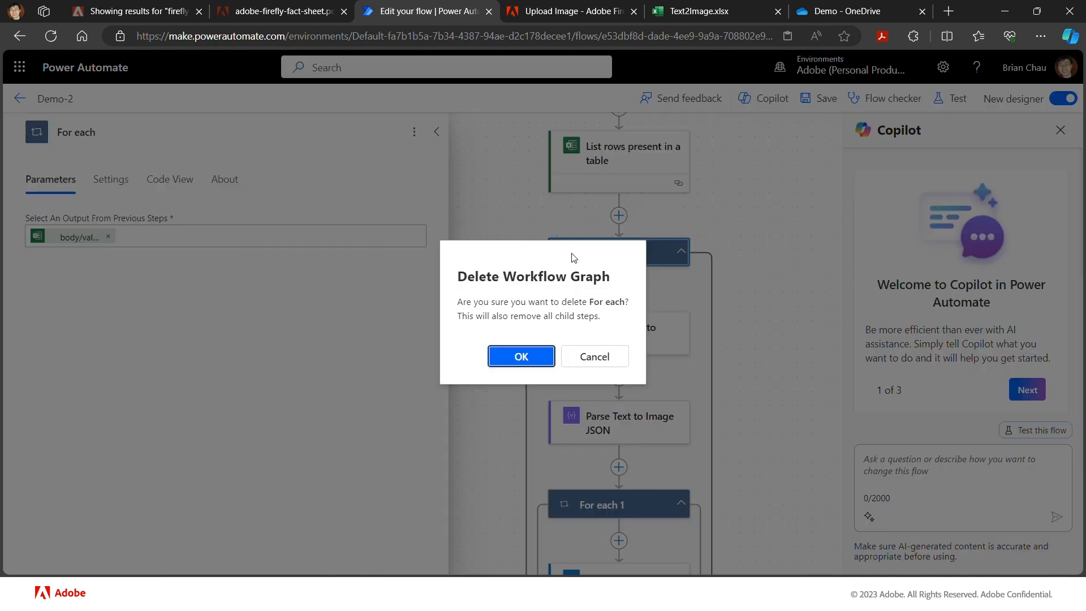
left_click(526, 359)
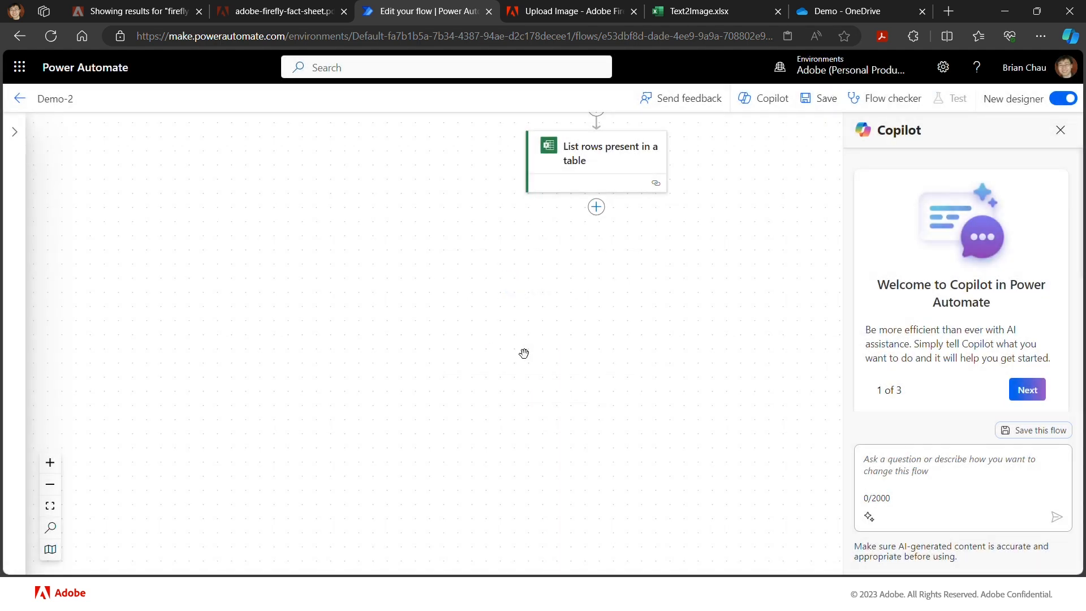
Step: Add a File input named Image to the Manually trigger a flow step
scroll(492, 291, "up", 3)
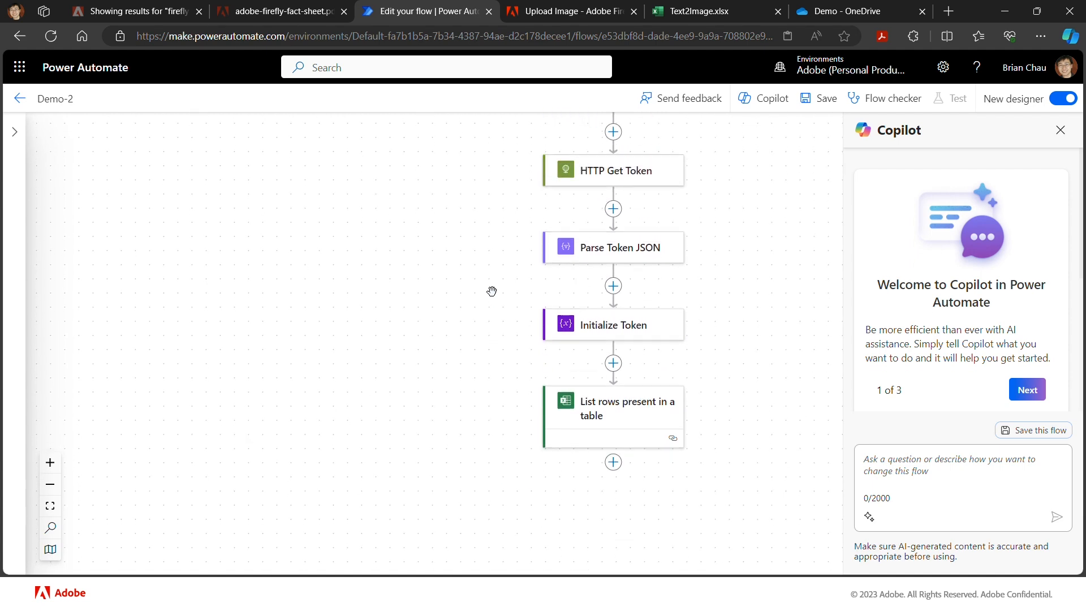
scroll(497, 174, "up", 2)
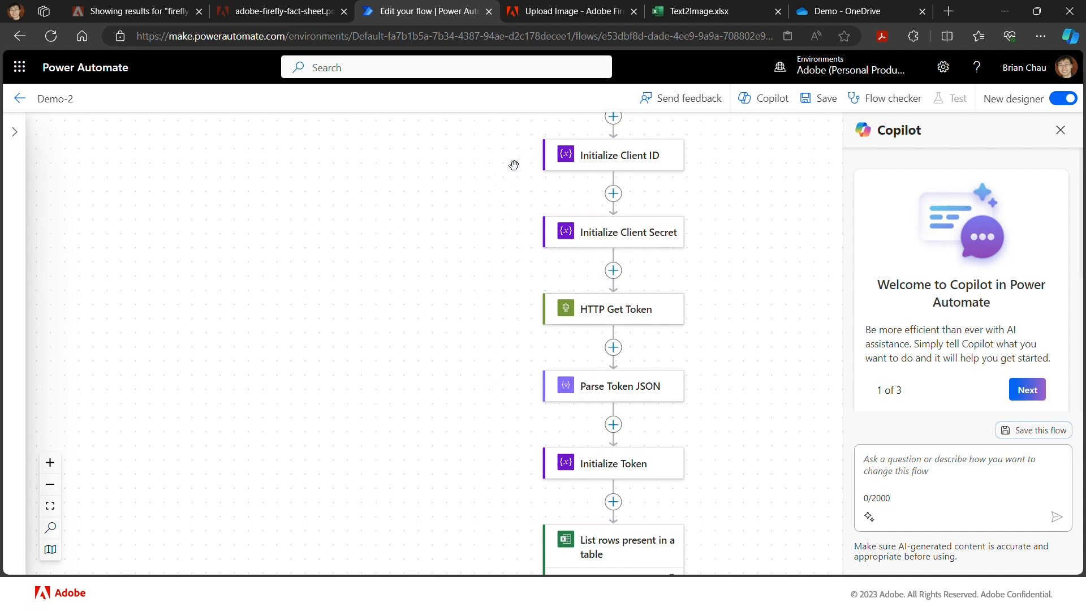
scroll(497, 346, "down", 2)
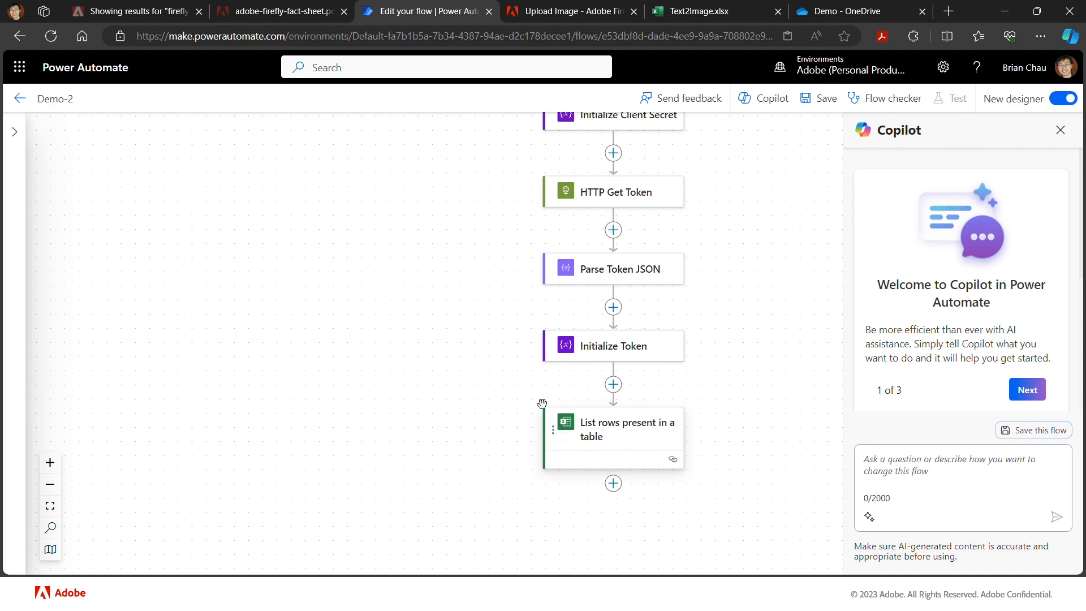
scroll(496, 316, "up", 4)
scroll(496, 316, "up", 1)
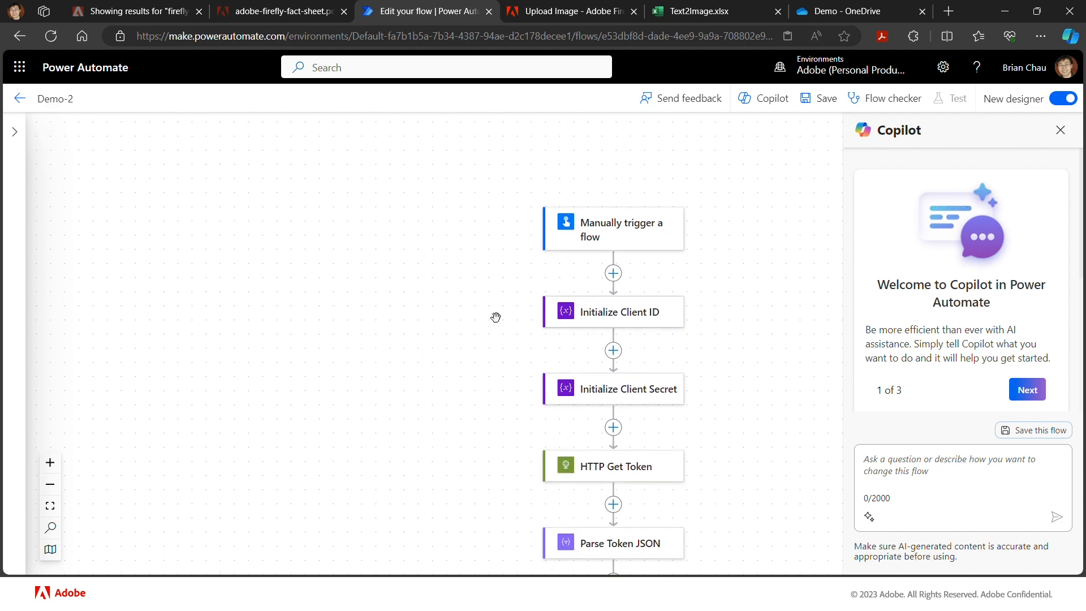
scroll(495, 316, "left", 1)
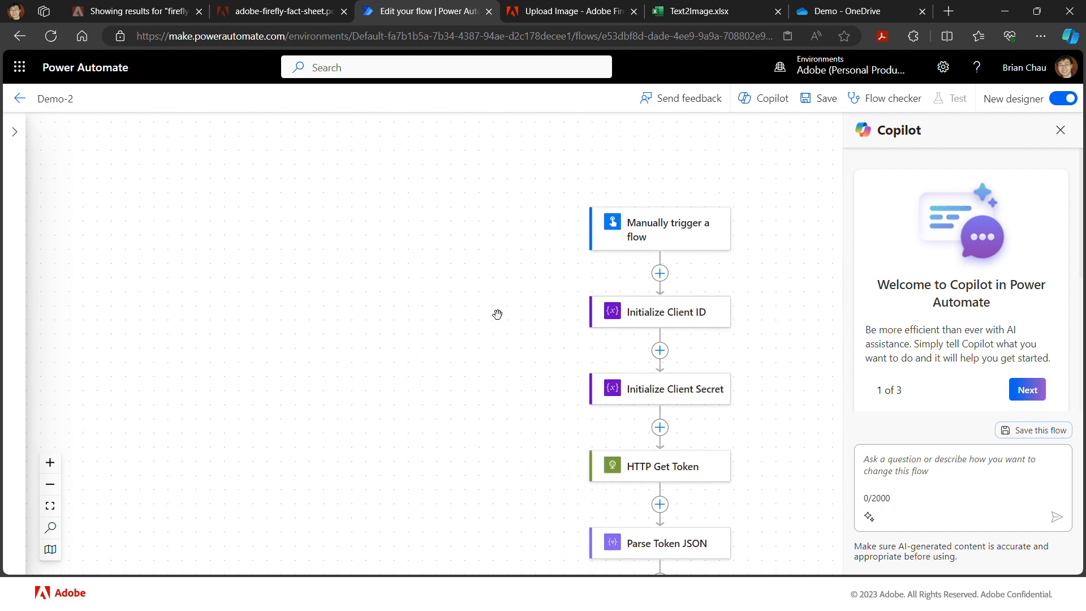
left_click(654, 229)
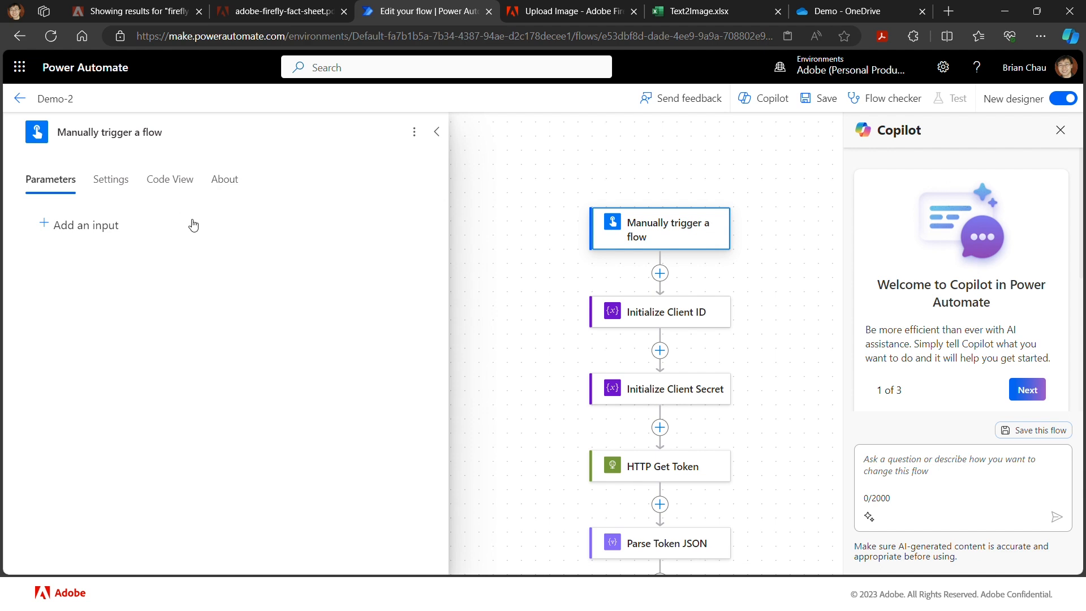
left_click(84, 227)
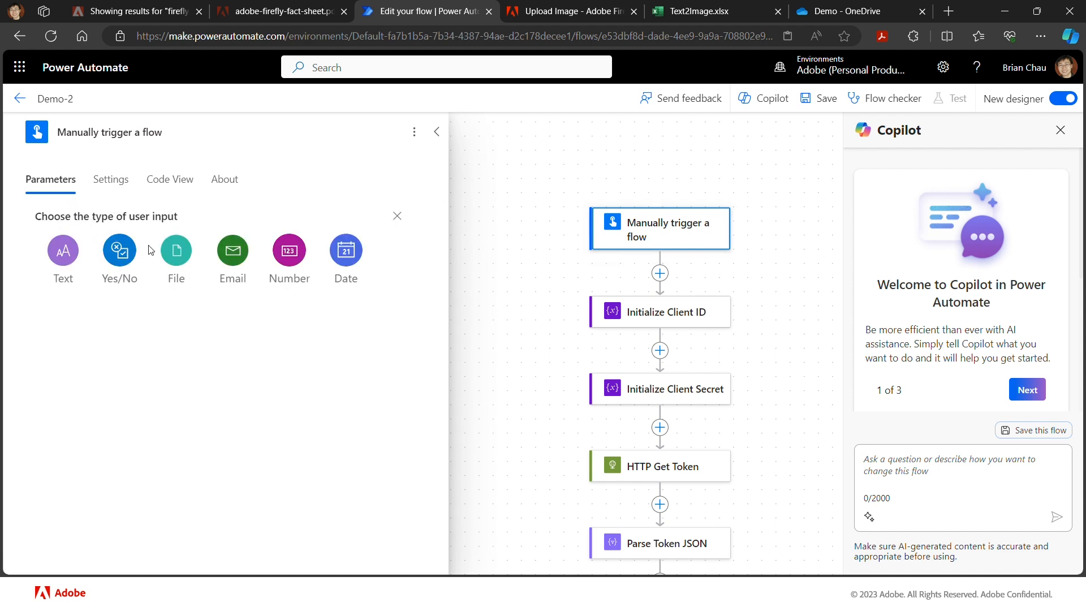
left_click(178, 259)
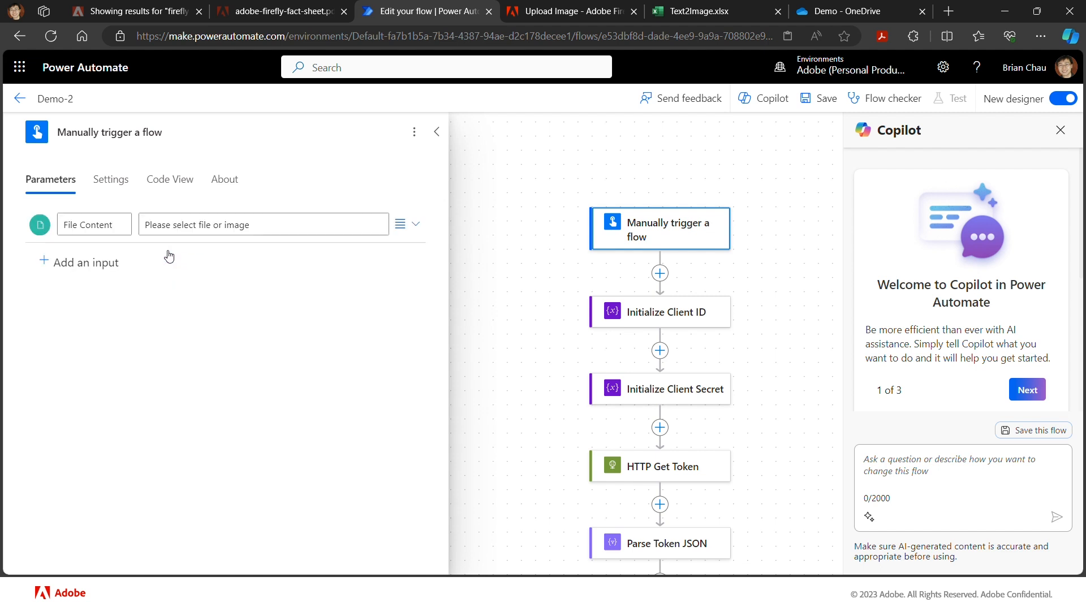
left_click(124, 222)
left_click_drag(124, 222, 45, 224)
key("BackSpace")
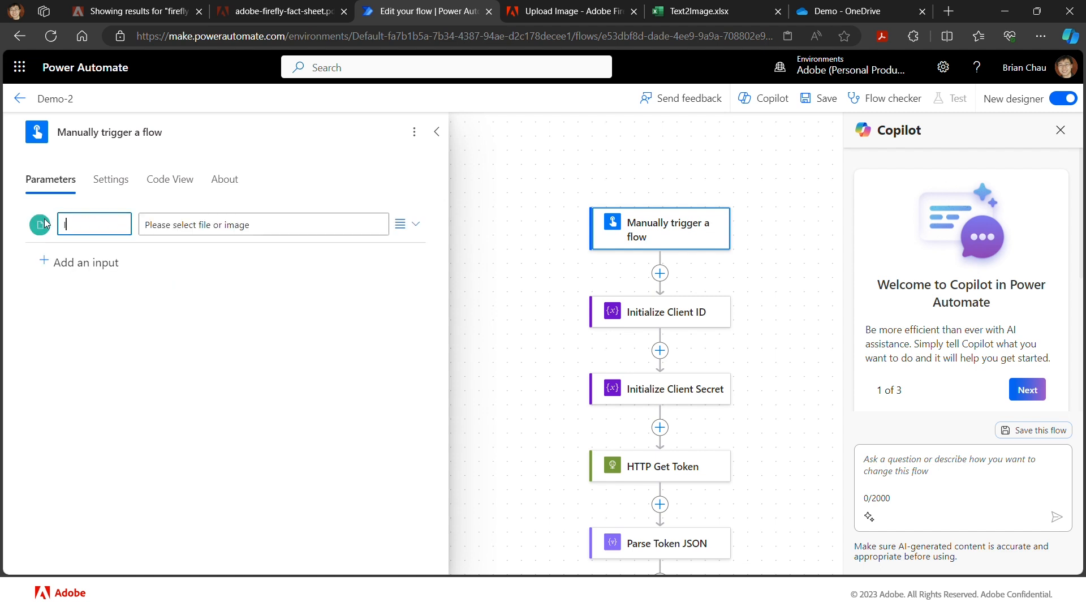
type("Image")
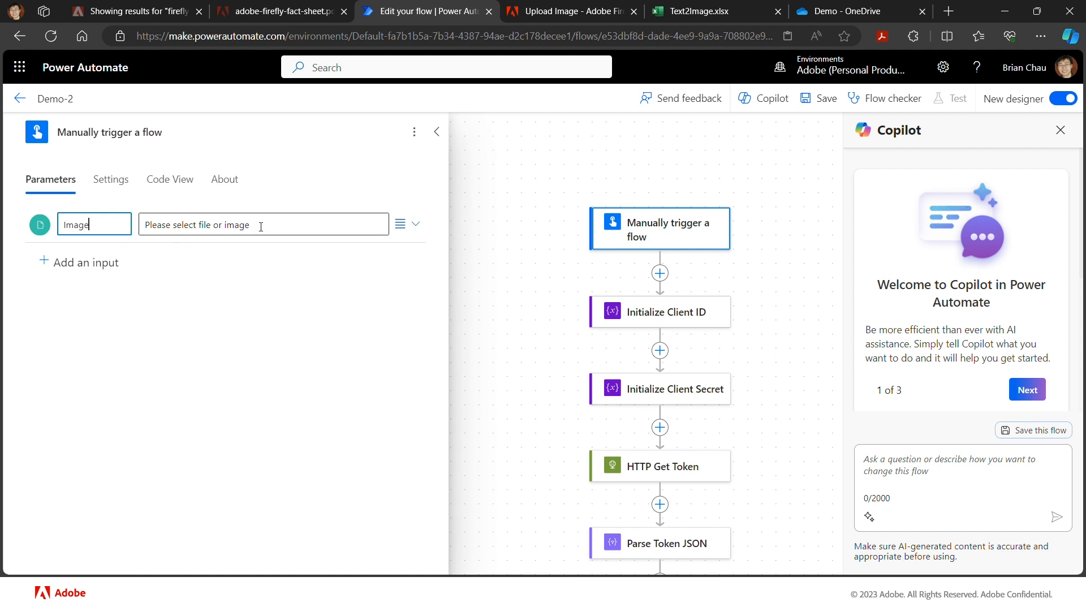
Step: Add a second File input named Mask to the manual trigger and bring up the input type choices again
left_click(70, 265)
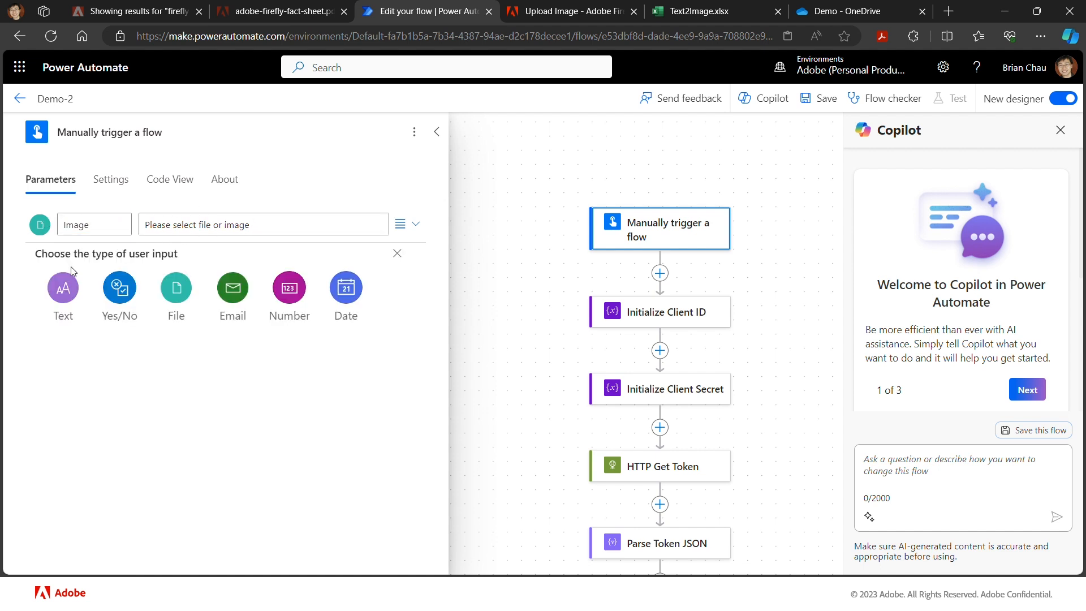
left_click(176, 288)
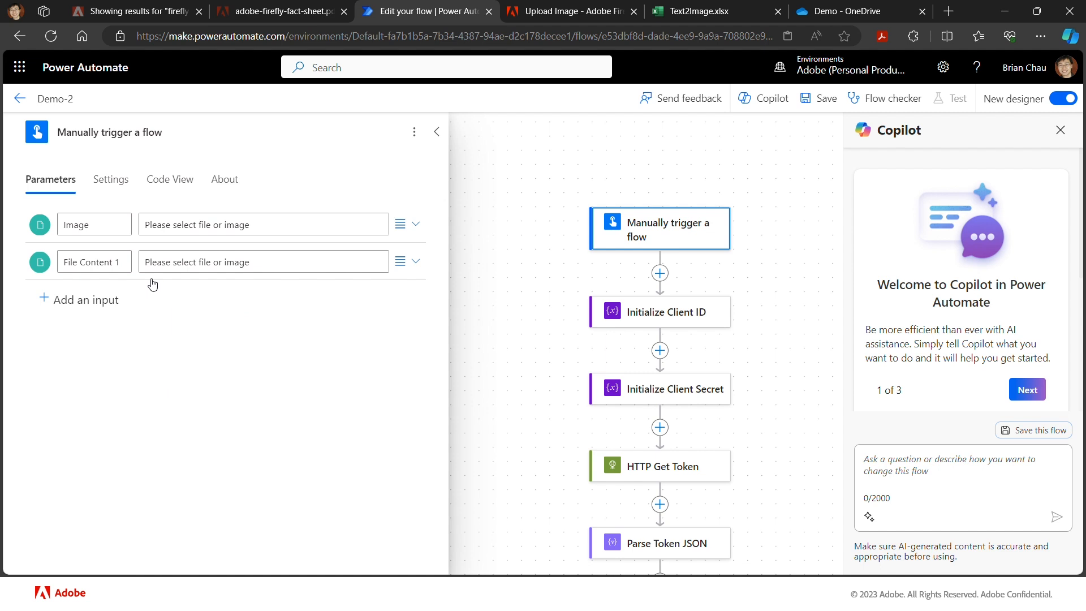
triple_click(118, 264)
type("Mask")
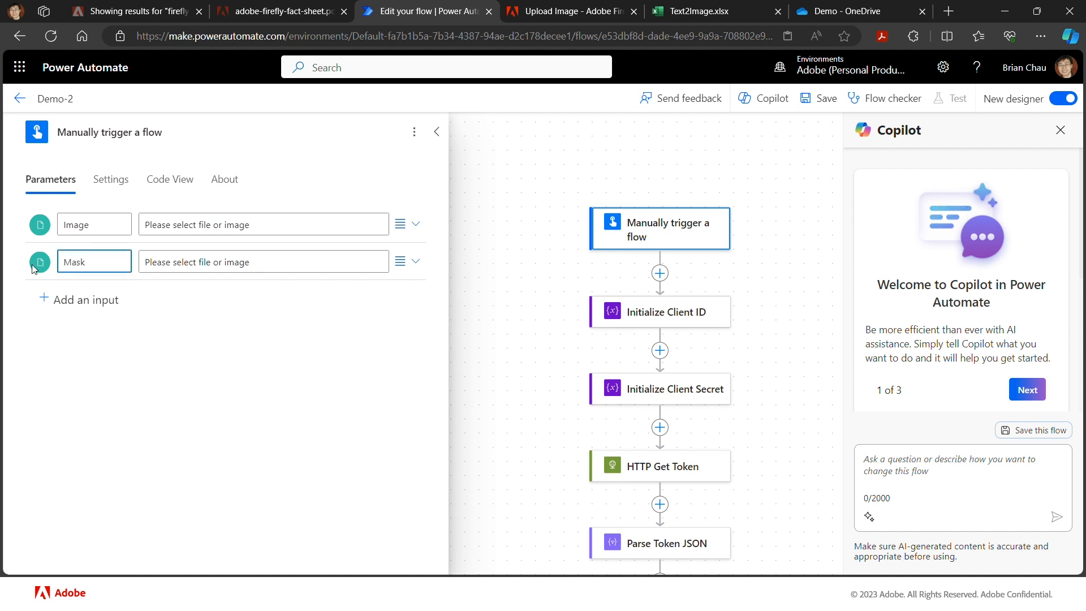
left_click(140, 288)
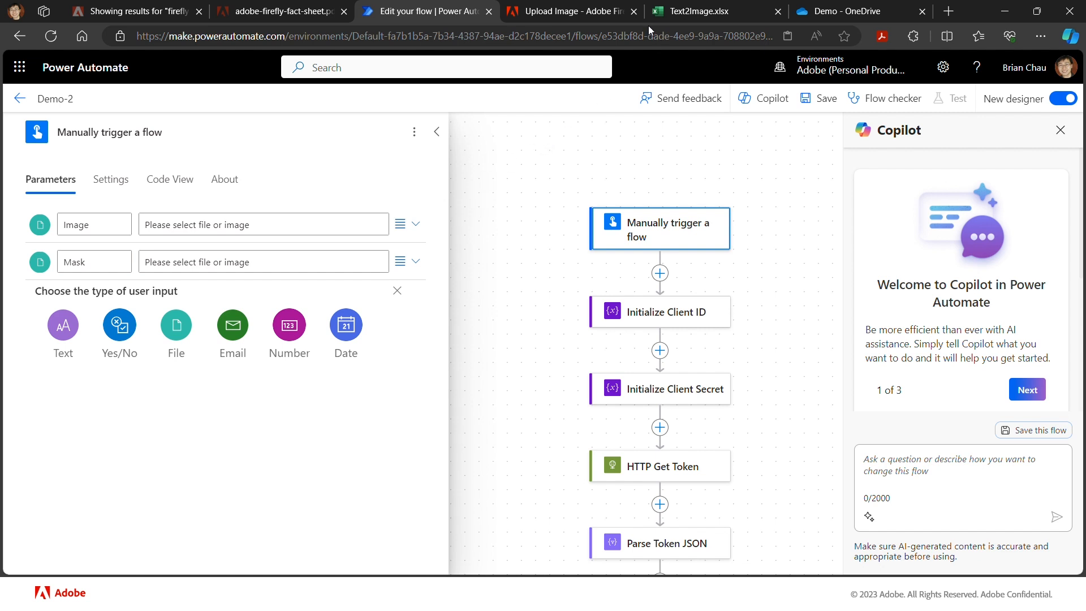
left_click(625, 12)
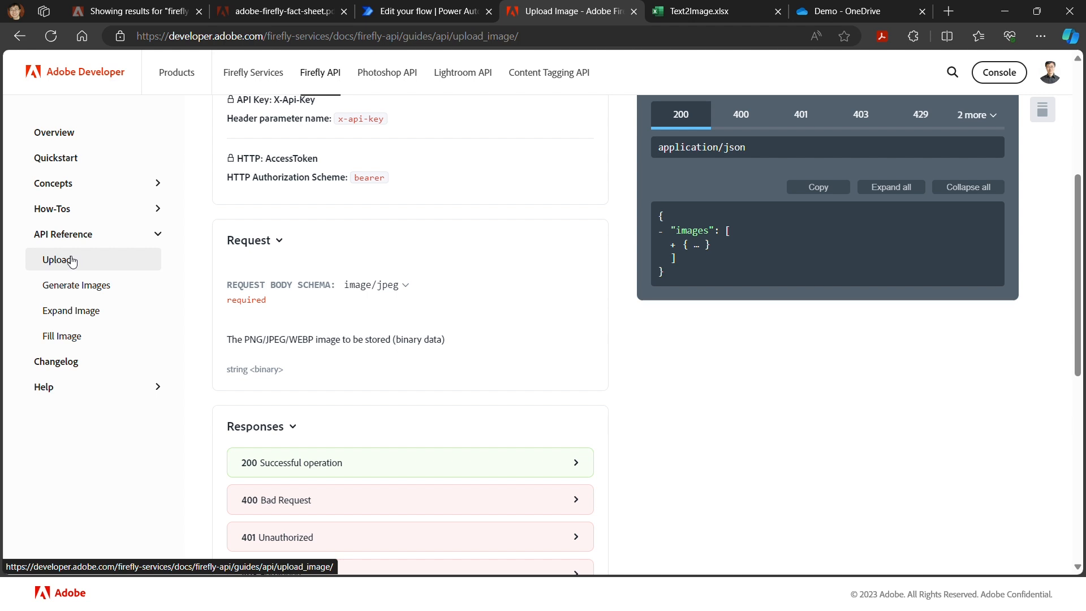
left_click(85, 291)
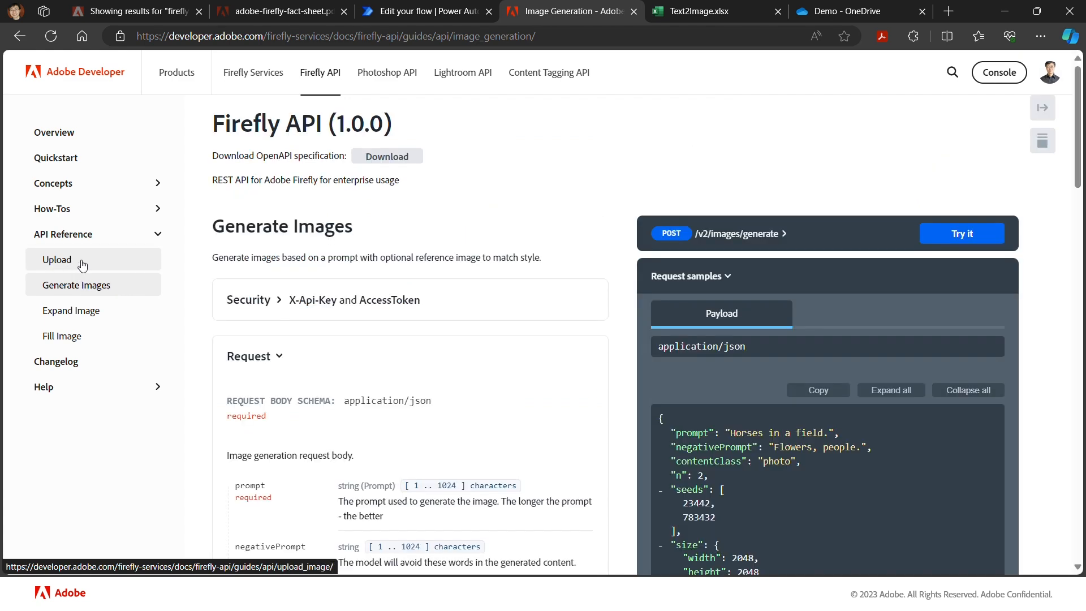
left_click(83, 265)
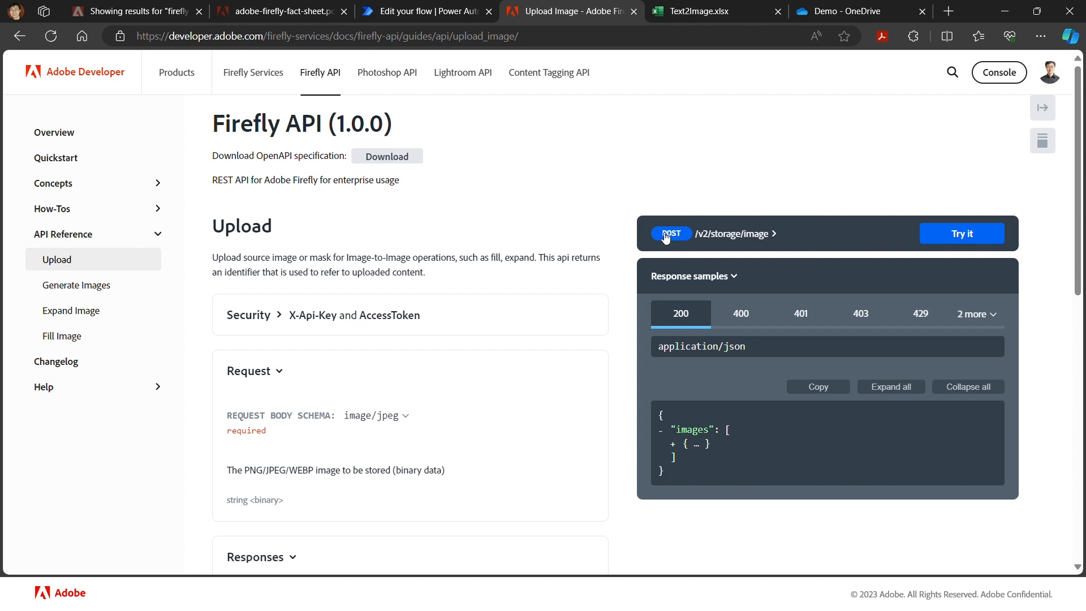
left_click(727, 237)
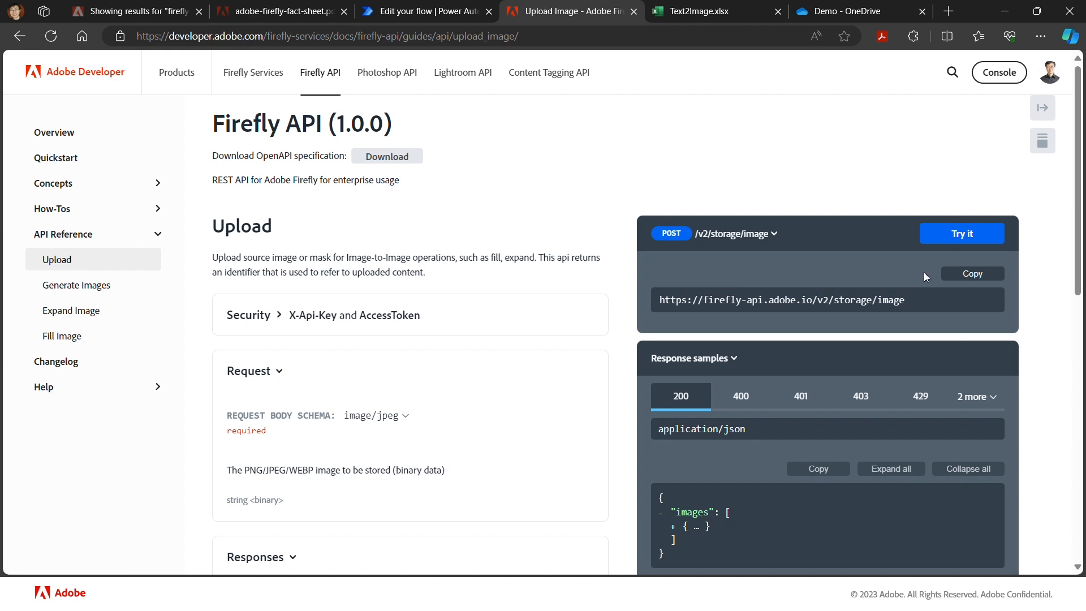
left_click(974, 275)
Step: Expand the Upload reference's Security section and examine its header requirements and request body schema
left_click(264, 318)
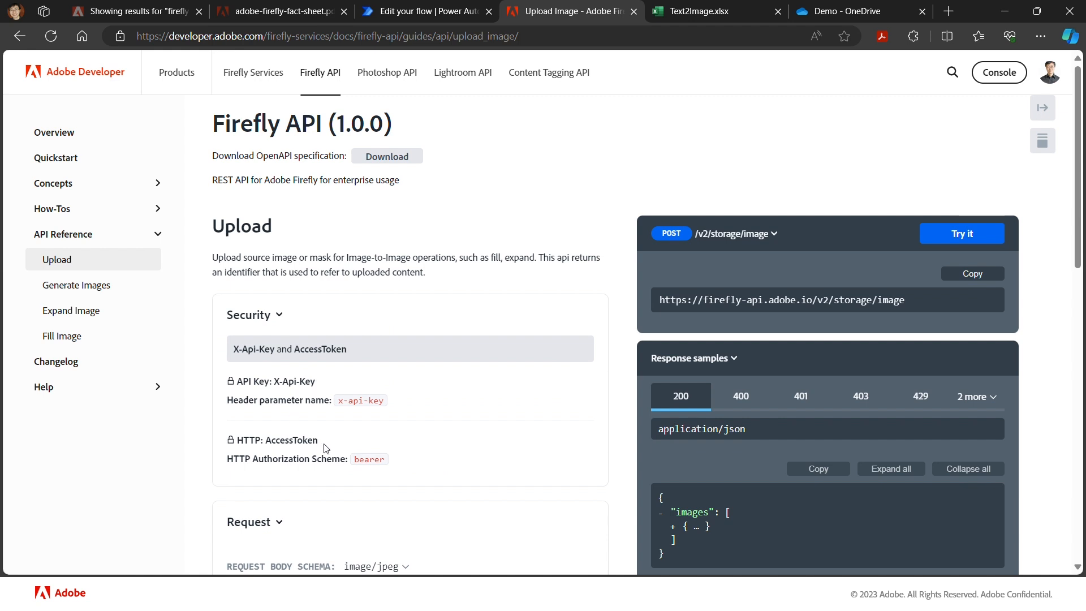
scroll(326, 447, "down", 4)
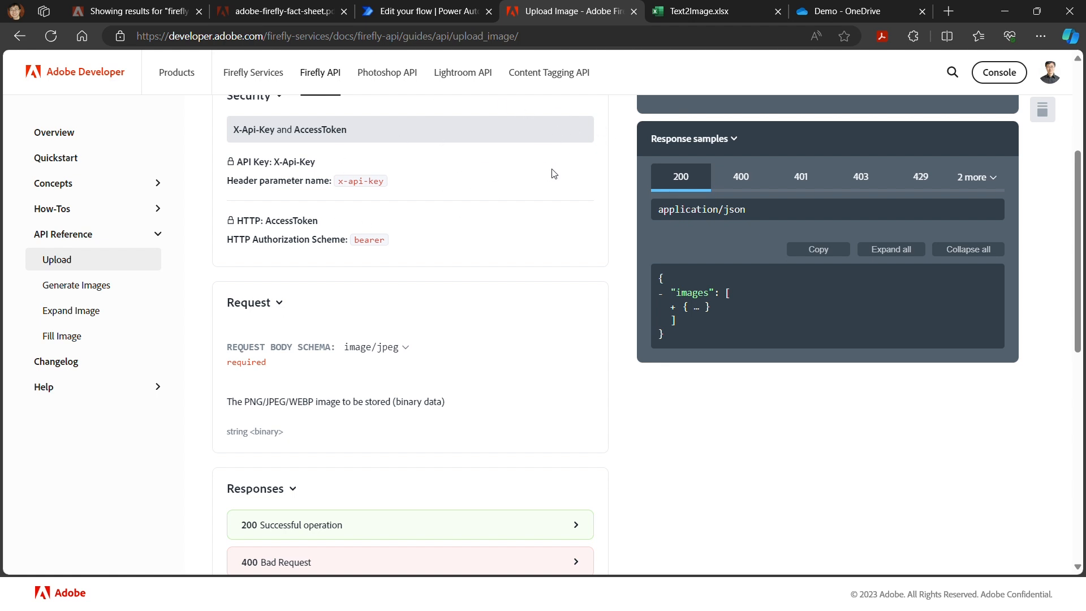
Step: Switch back to the Power Automate flow and add an HTTP action after List rows present in a table
left_click(394, 14)
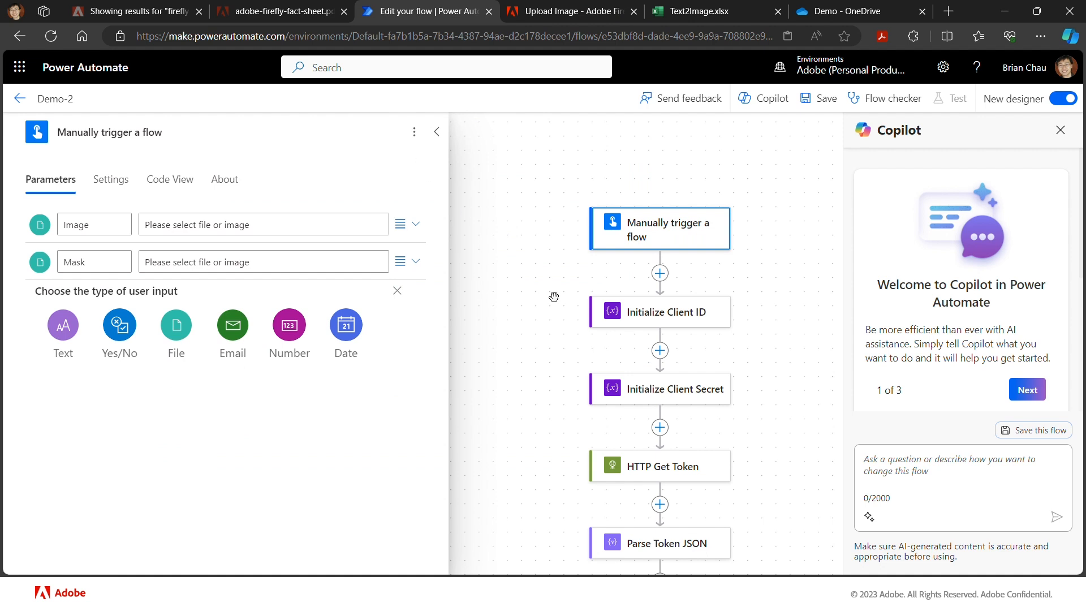
scroll(553, 297, "down", 7)
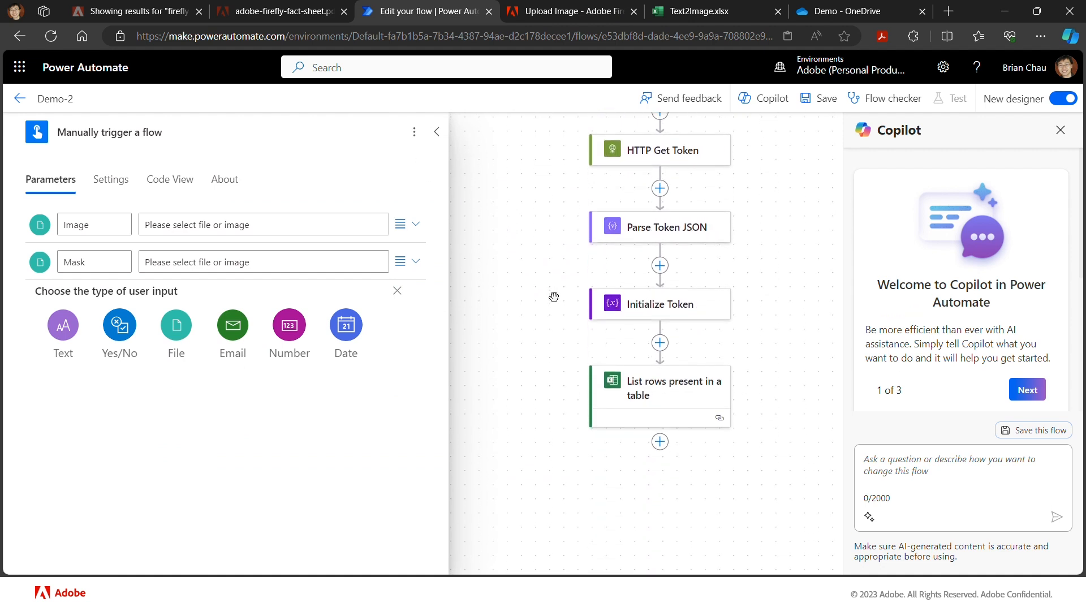
scroll(553, 297, "down", 1)
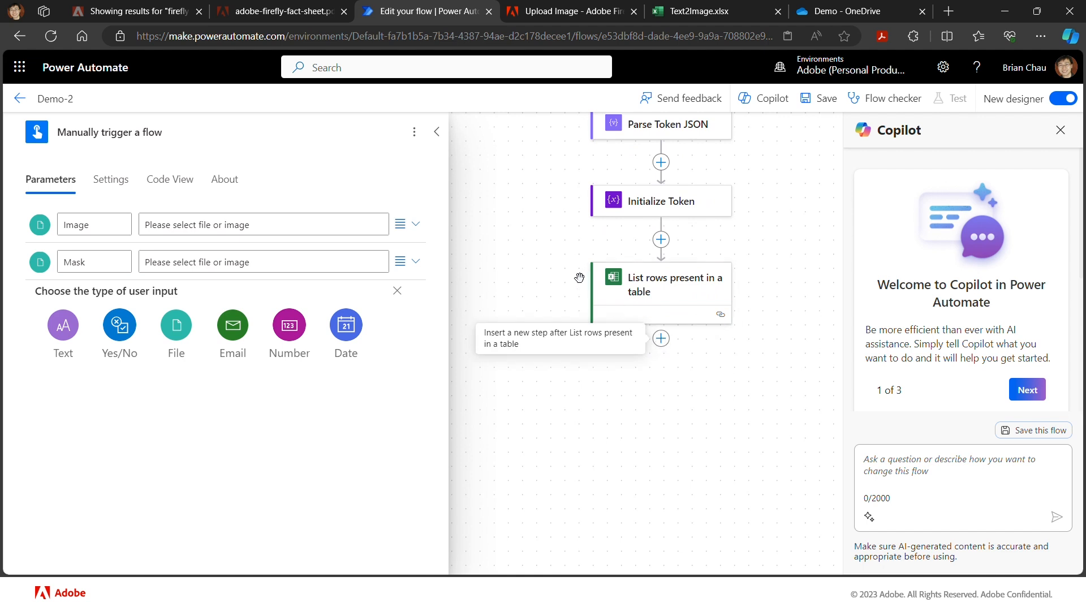
left_click(660, 339)
left_click(705, 342)
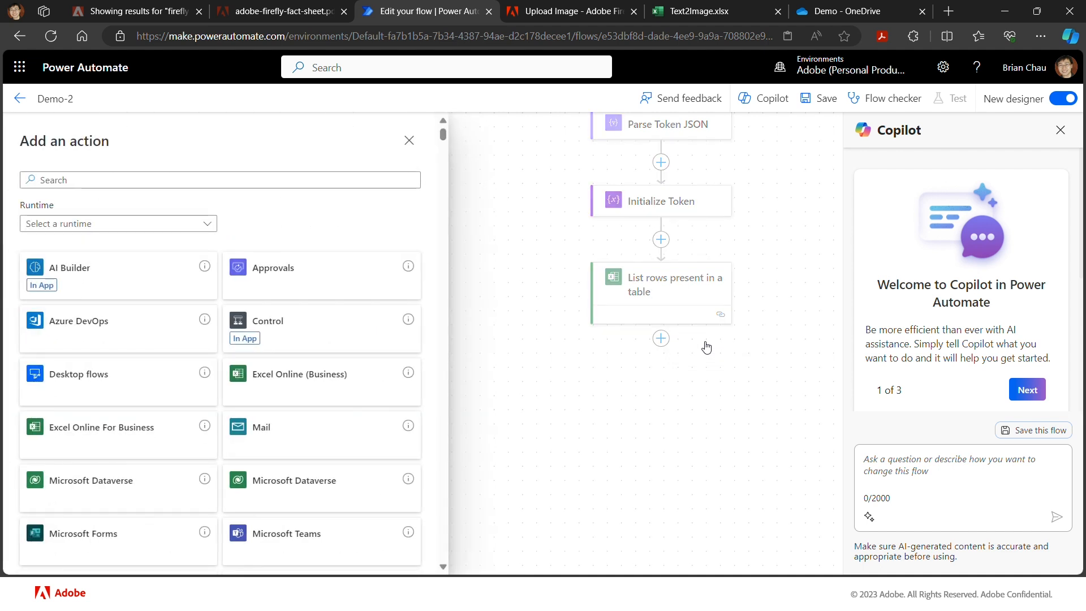
left_click(328, 179)
type("h")
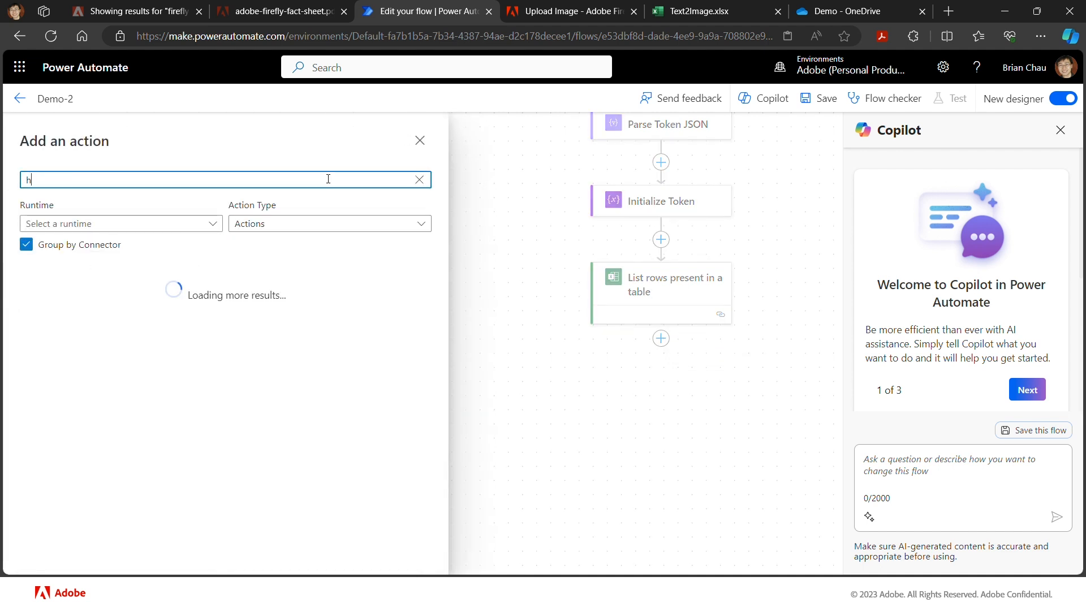
type("ttp")
scroll(292, 283, "down", 5)
scroll(293, 281, "down", 3)
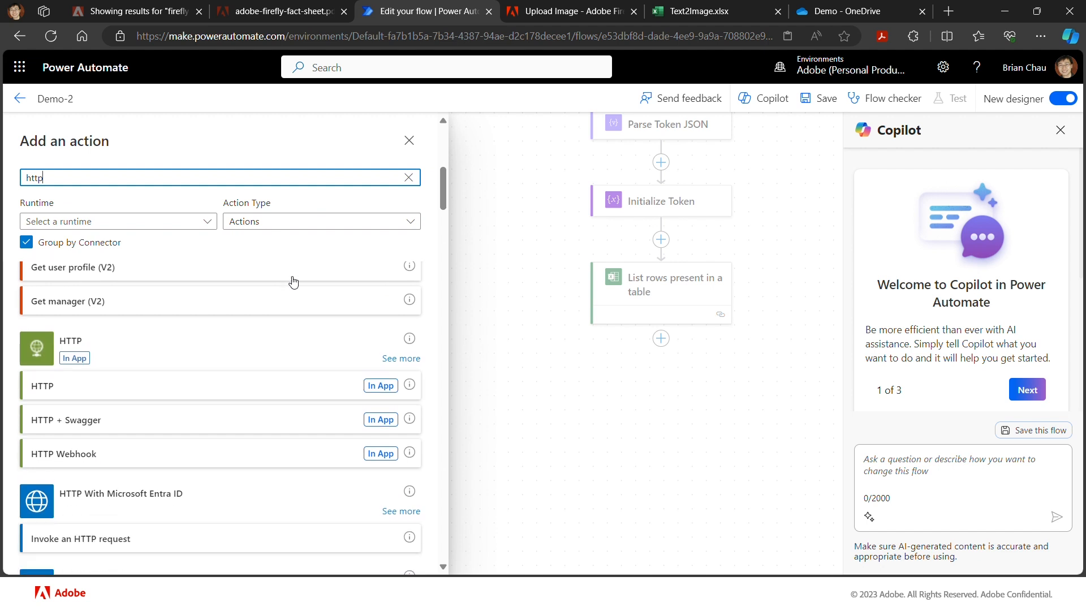
left_click(235, 356)
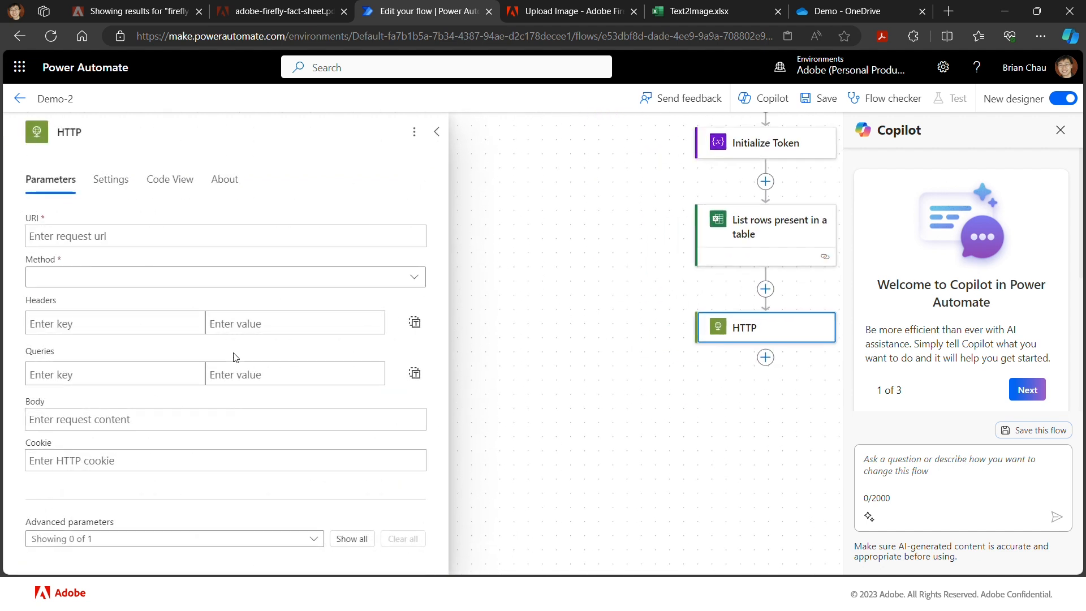
Step: Rename the new HTTP action as HTTP Image Upload
left_click(98, 132)
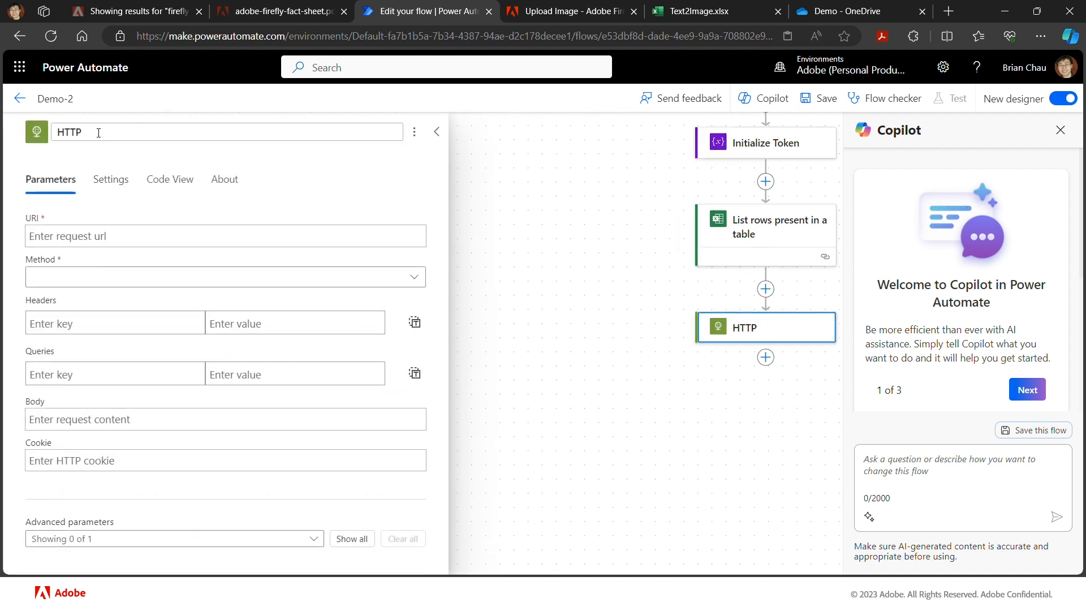
type("Image Upload")
key("Return")
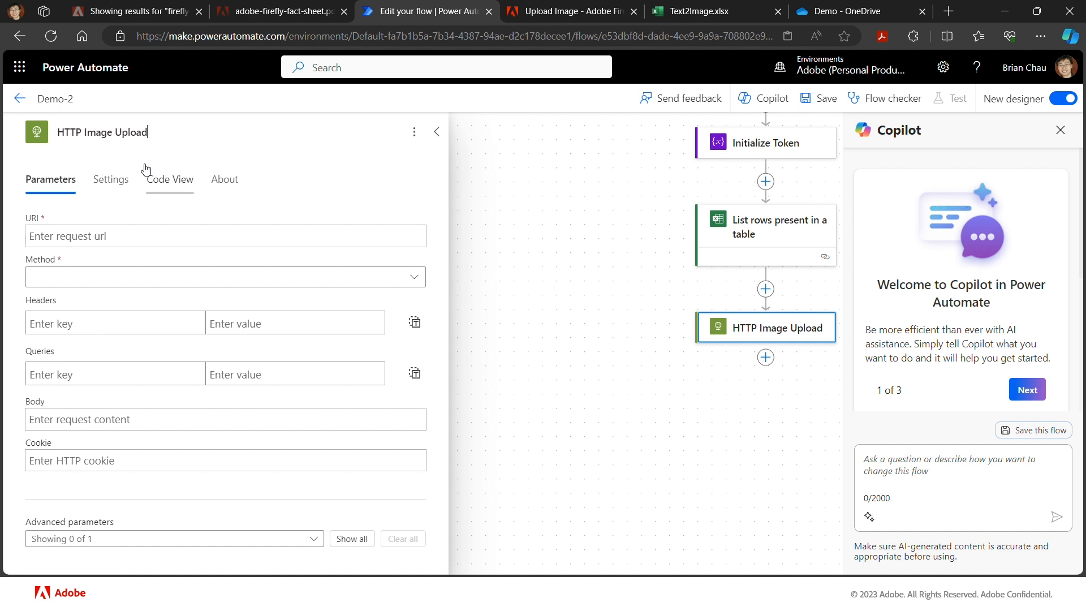
left_click(133, 234)
key("ctrl+v")
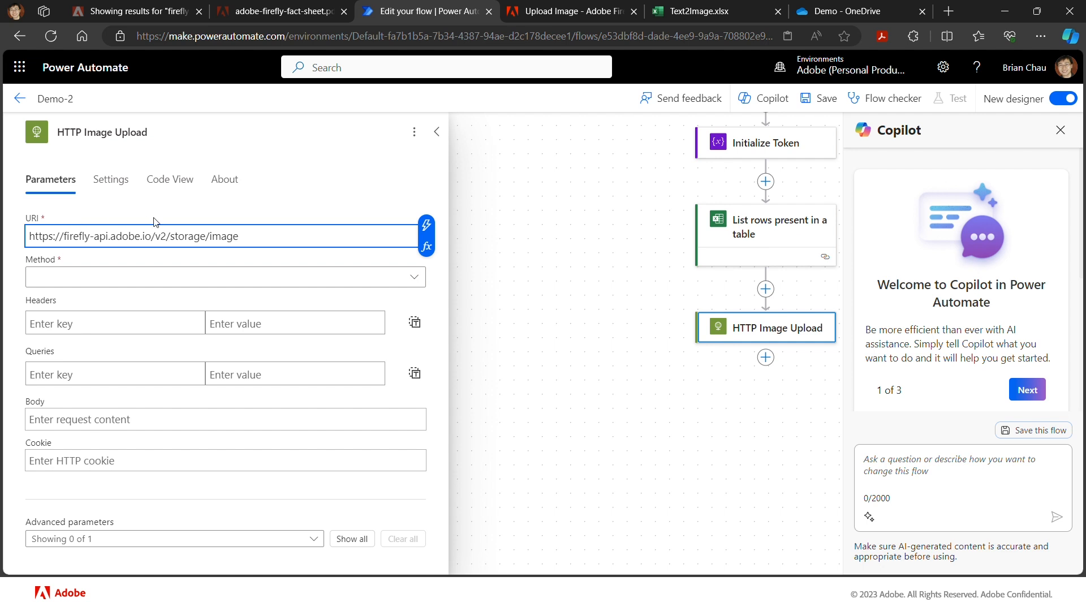
left_click(221, 279)
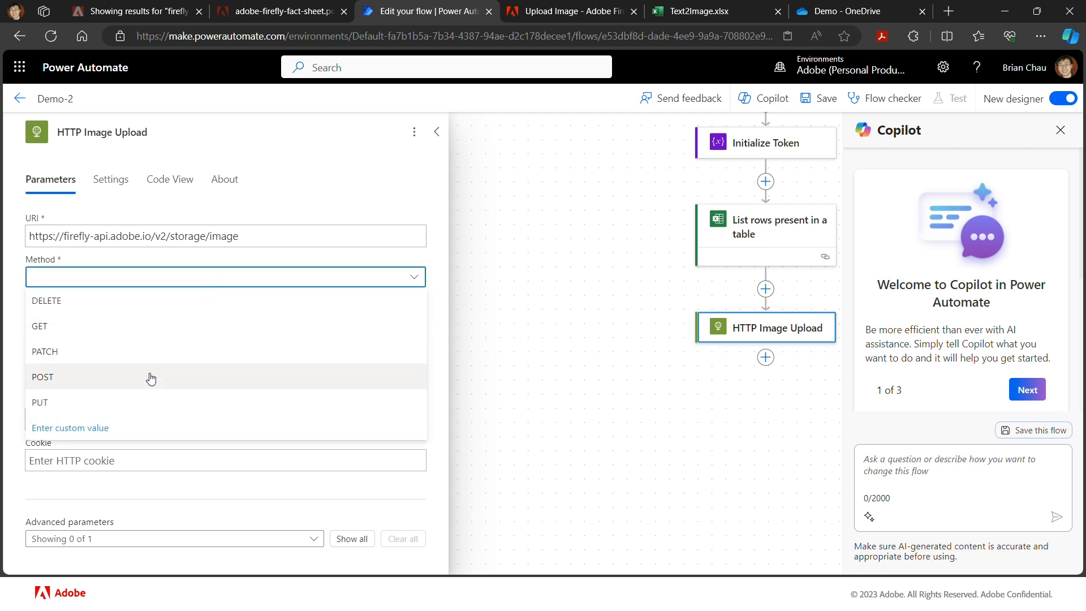
left_click(150, 379)
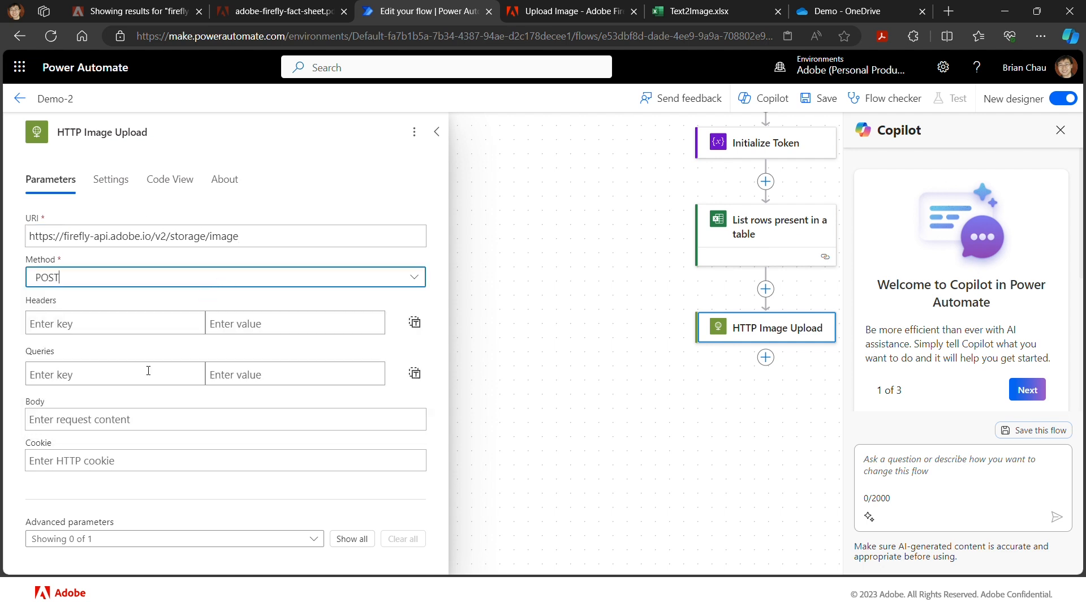
Step: Add an x-api-key header to HTTP Image Upload with the ff_client_id variable as its value
left_click(94, 326)
type("x-a")
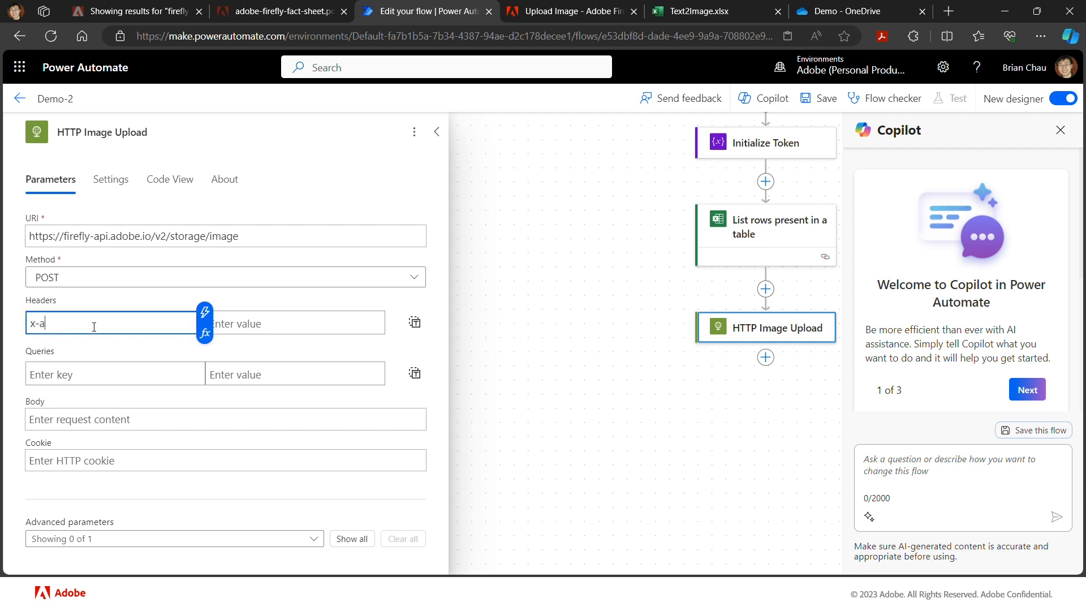
type("pi-key")
left_click(271, 325)
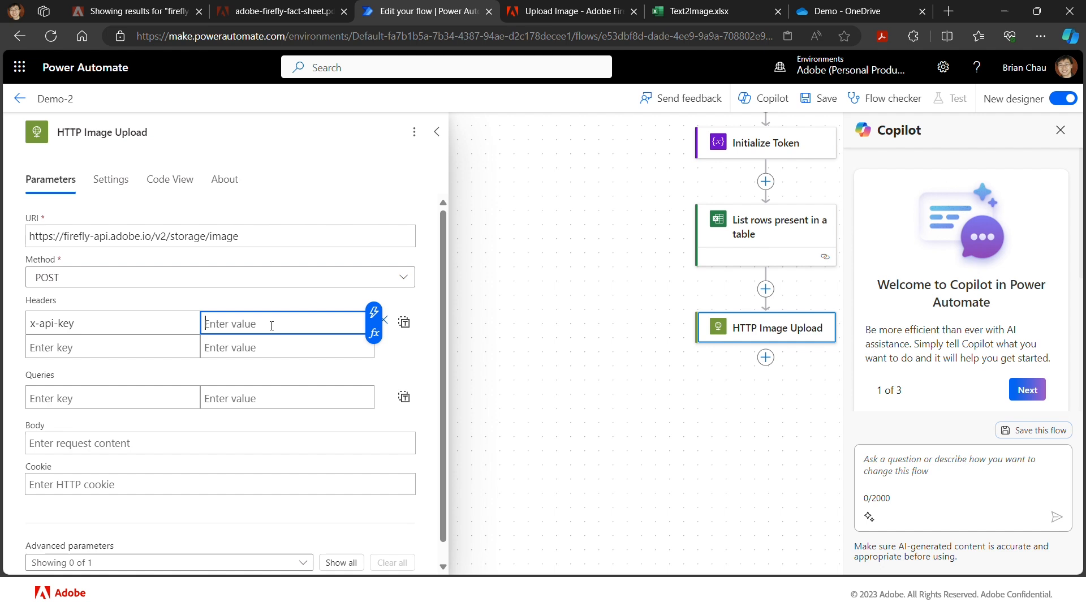
left_click(374, 312)
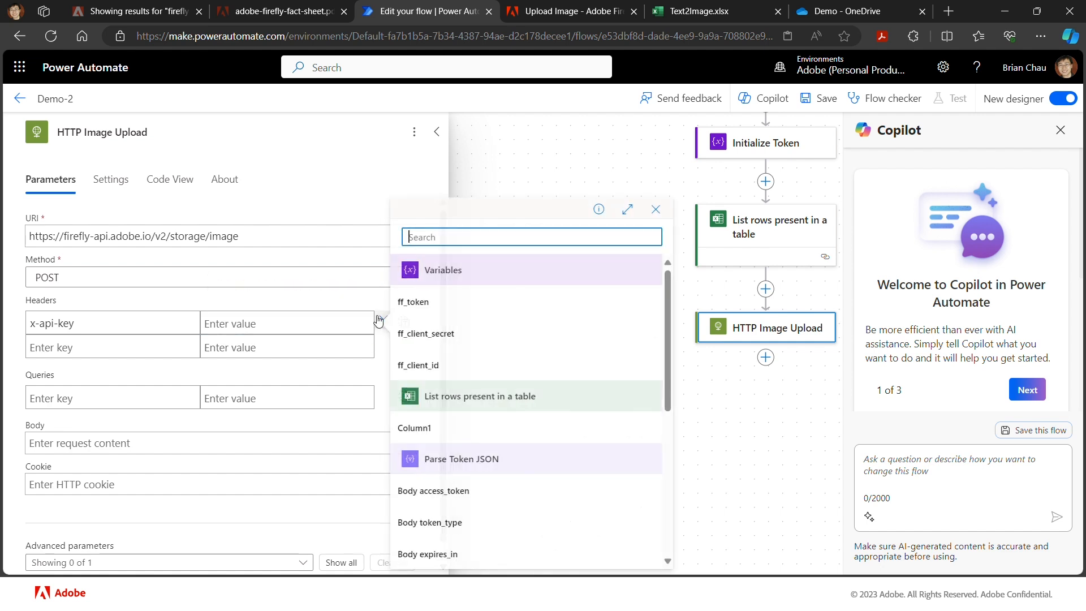
left_click(422, 365)
Step: Add an Authorization header with the value Bearer followed by the ff_token variable
left_click(161, 347)
type("Au")
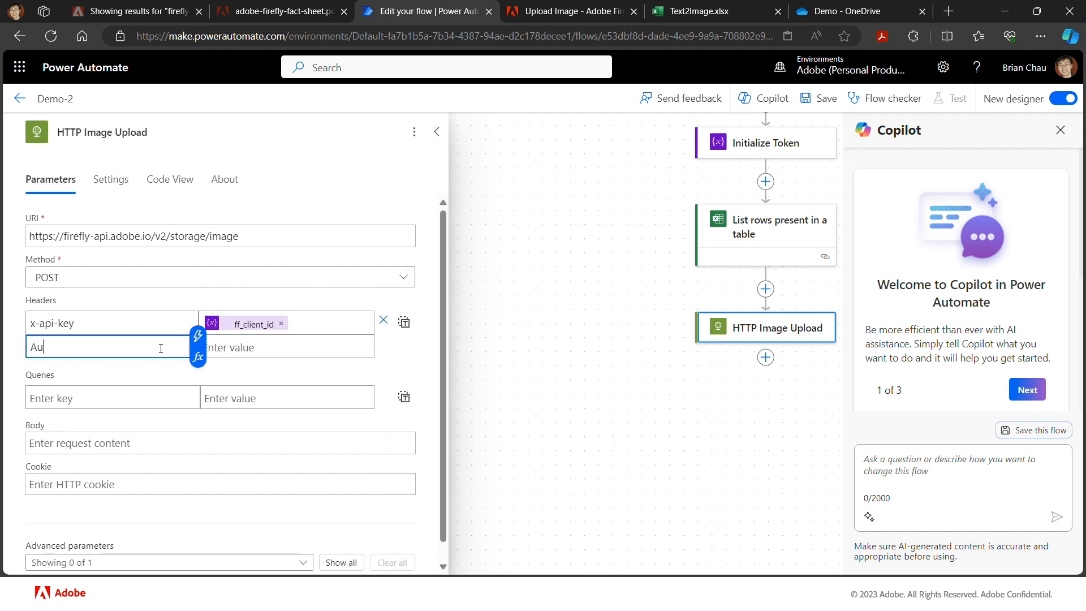
type("thorization")
left_click(281, 353)
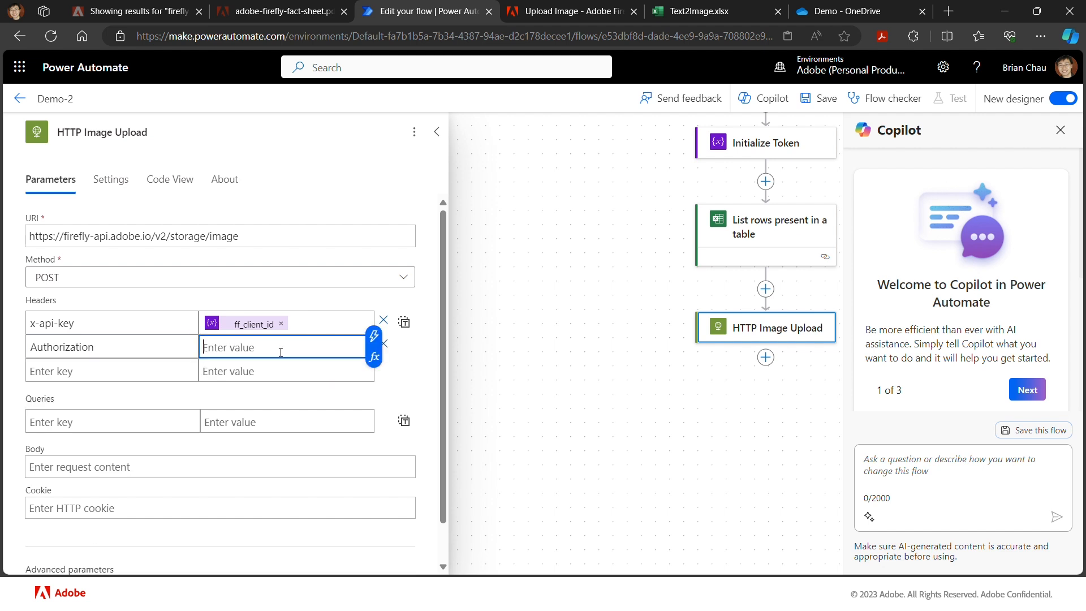
type("Bearer")
left_click(376, 338)
left_click(436, 303)
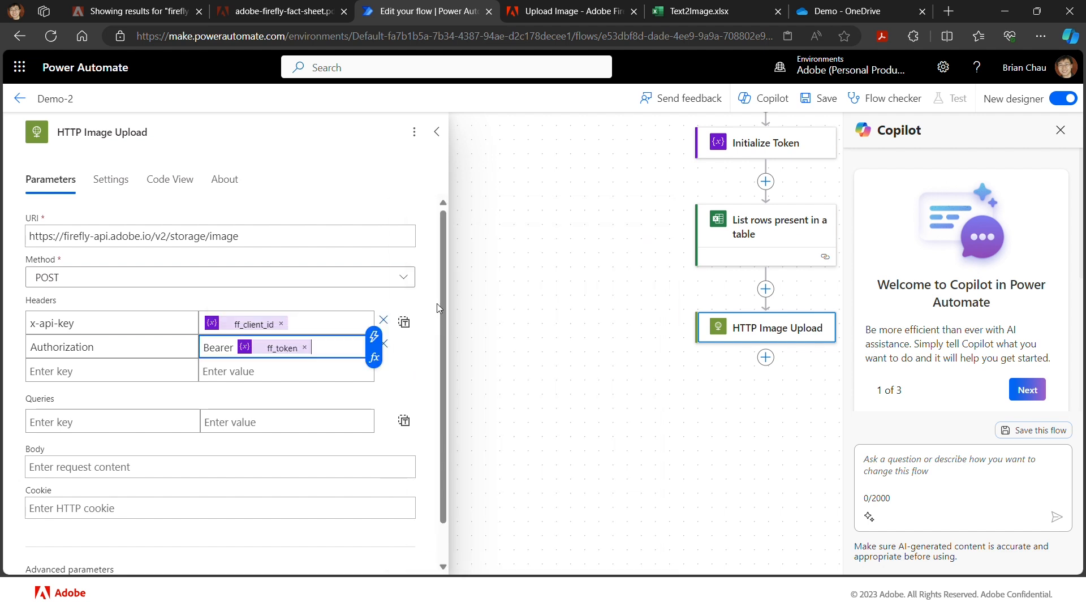
Step: Add a Content-Type header with the value image/jpeg
left_click(134, 377)
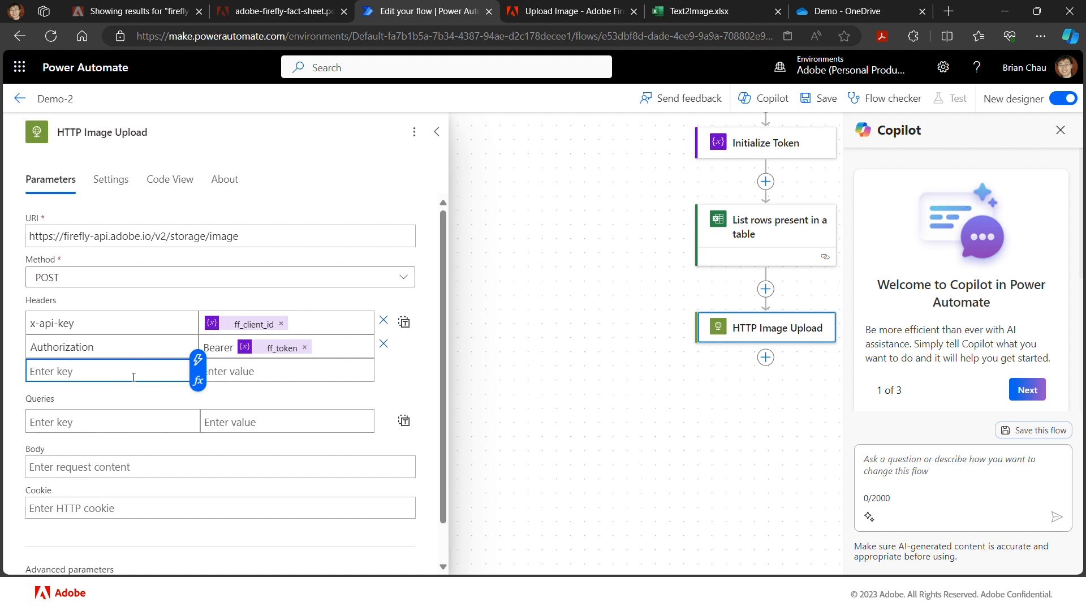
type("Content-Tyope")
key("BackSpace")
key("BackSpace")
type("e")
left_click(260, 374)
type("image")
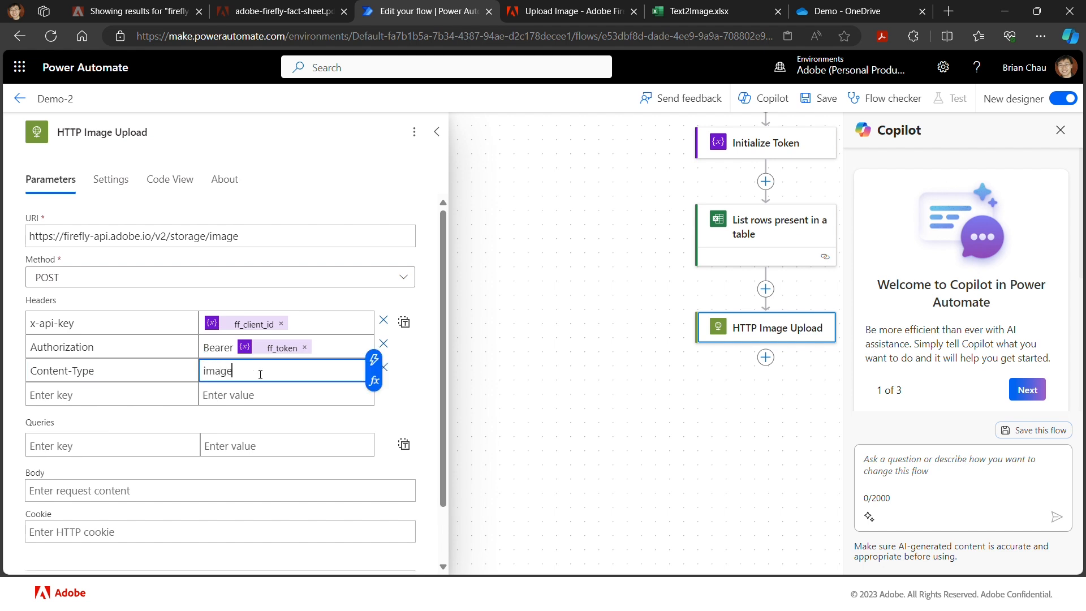
type("/jpeg")
Step: Switch to the Firefly Upload API reference and check the image formats offered for the request body schema
left_click(637, 17)
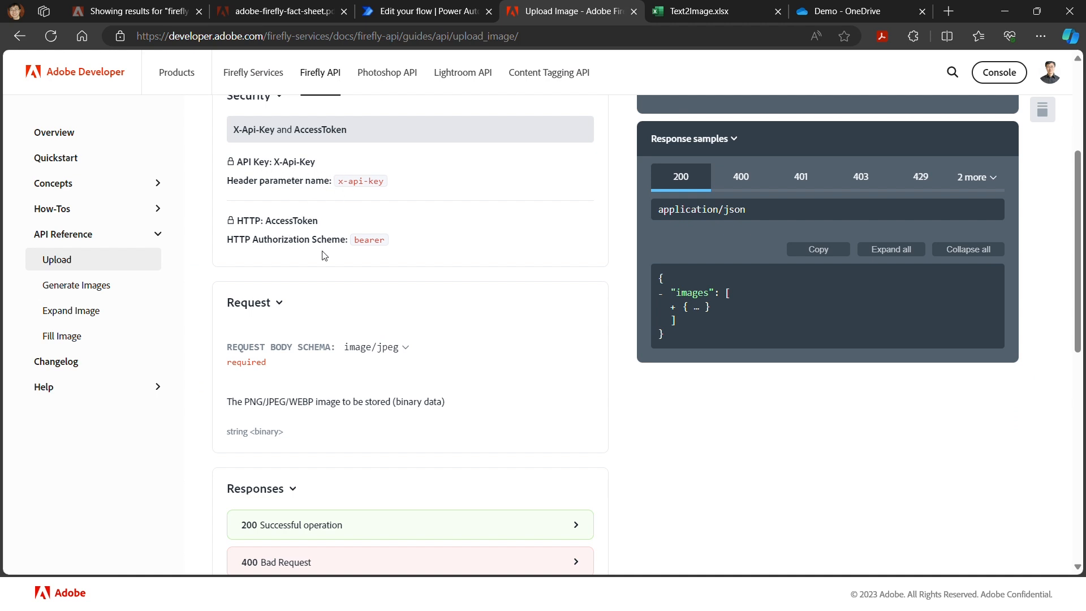
left_click(405, 353)
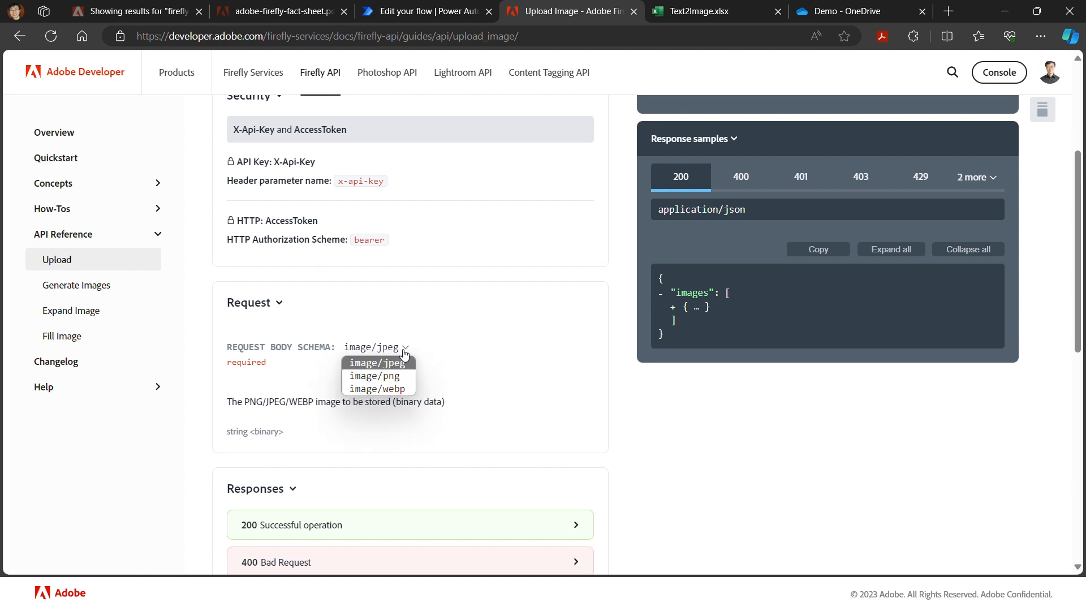
left_click(473, 340)
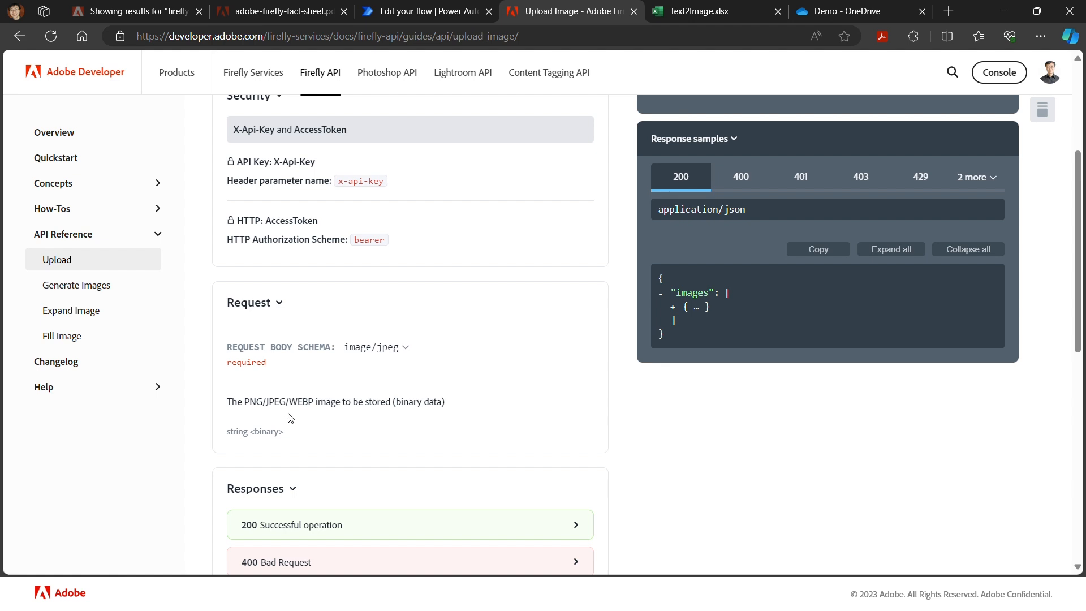
Step: Return to the Power Automate flow and start a Body expression for HTTP Image Upload with the base64ToBinary conversion function
left_click(408, 14)
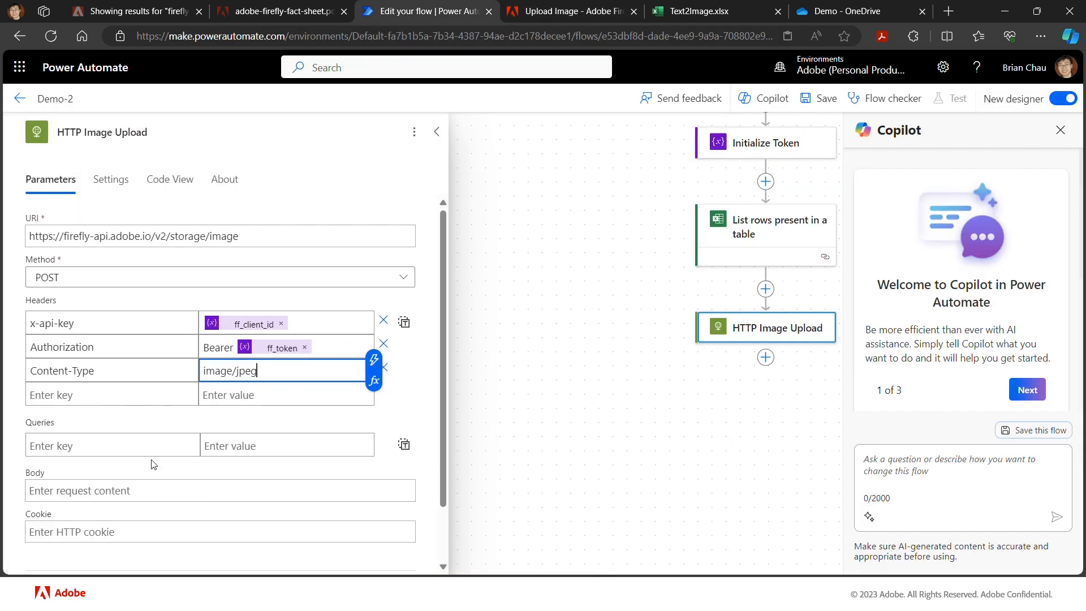
left_click(75, 494)
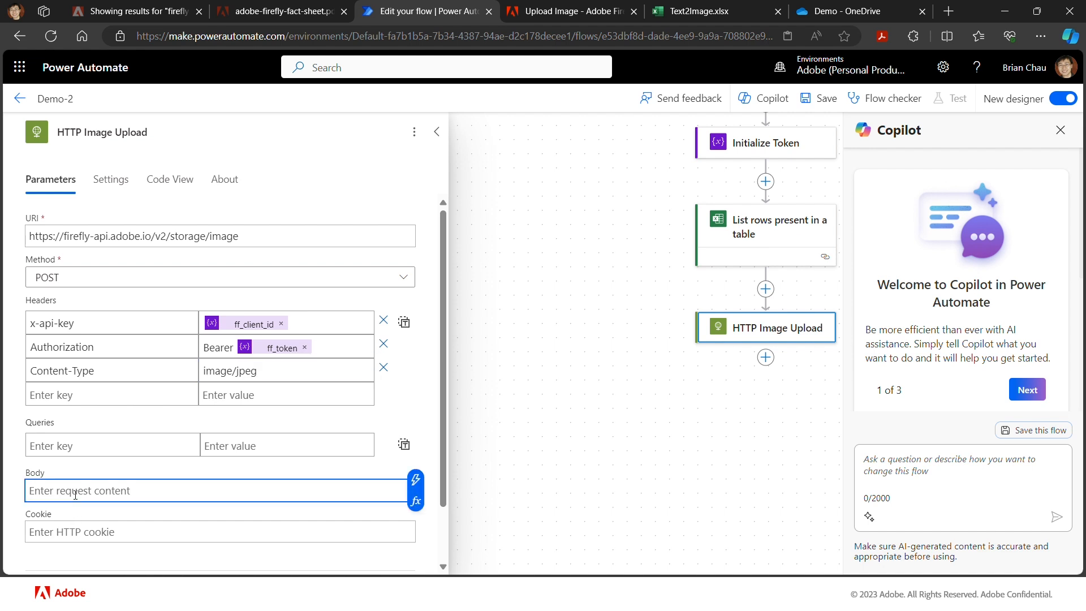
scroll(75, 494, "down", 1)
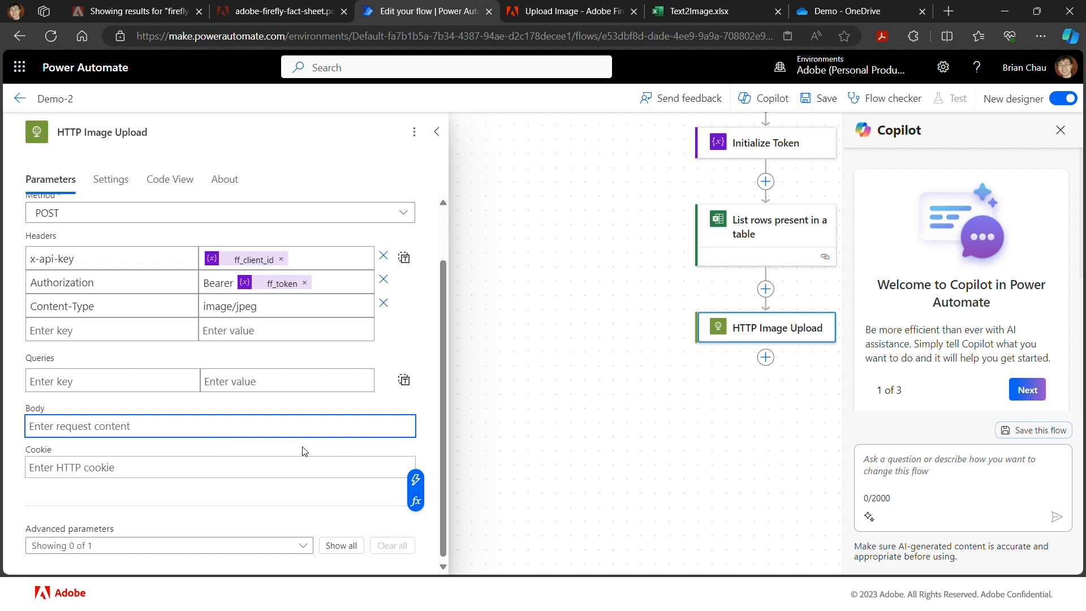
left_click(416, 502)
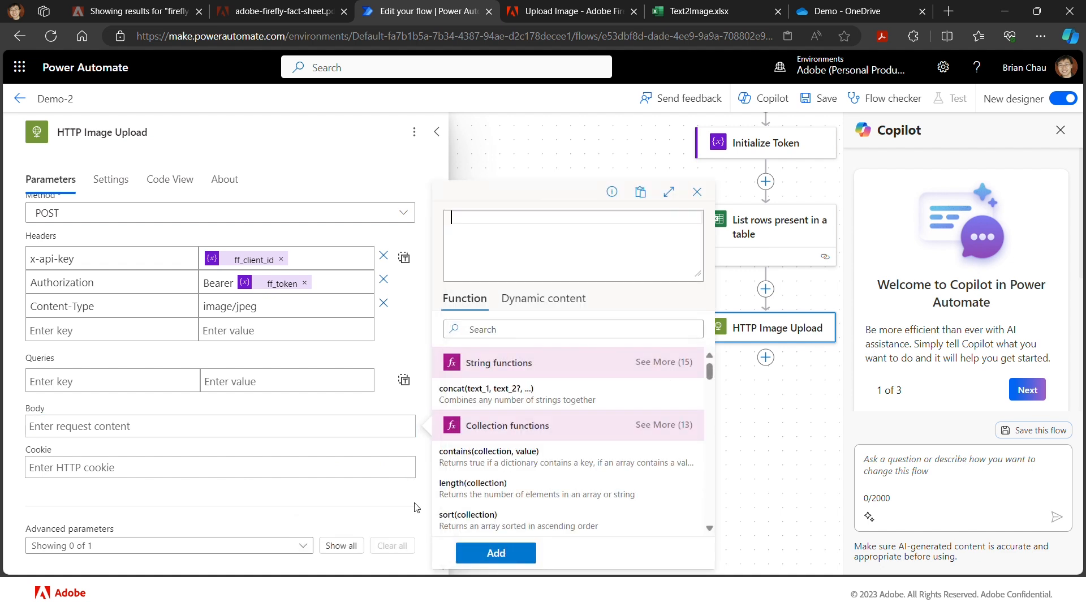
scroll(537, 452, "down", 5)
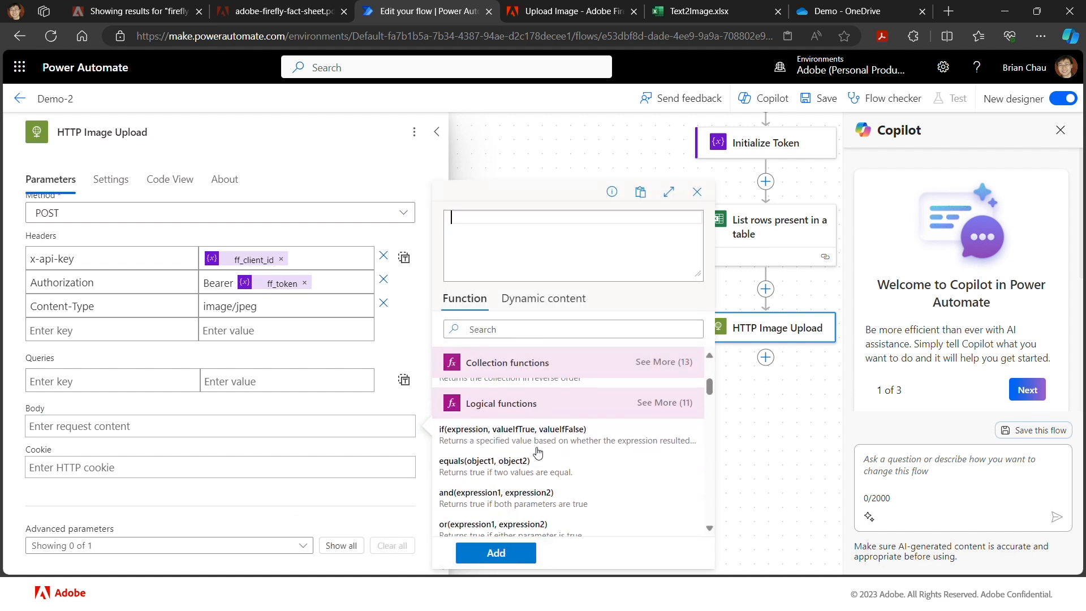
scroll(537, 451, "down", 2)
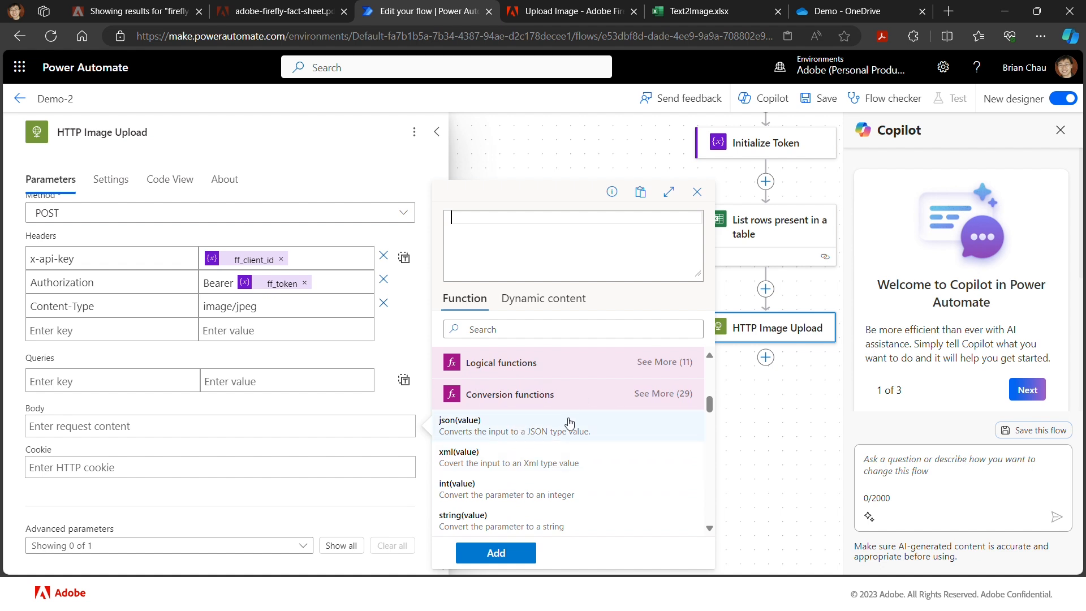
left_click(670, 400)
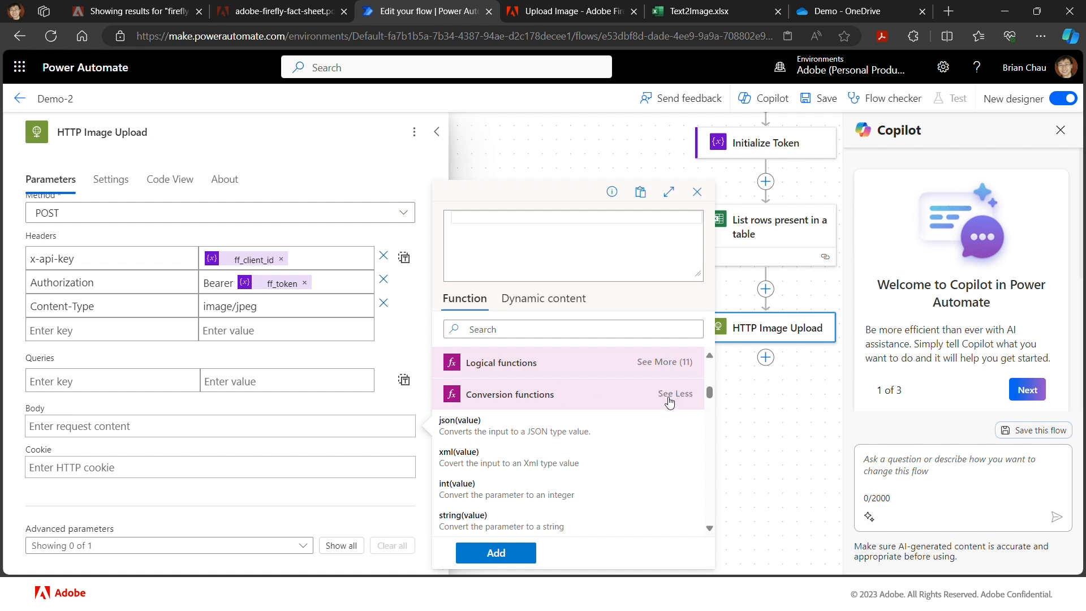
scroll(634, 461, "down", 1)
scroll(633, 463, "down", 3)
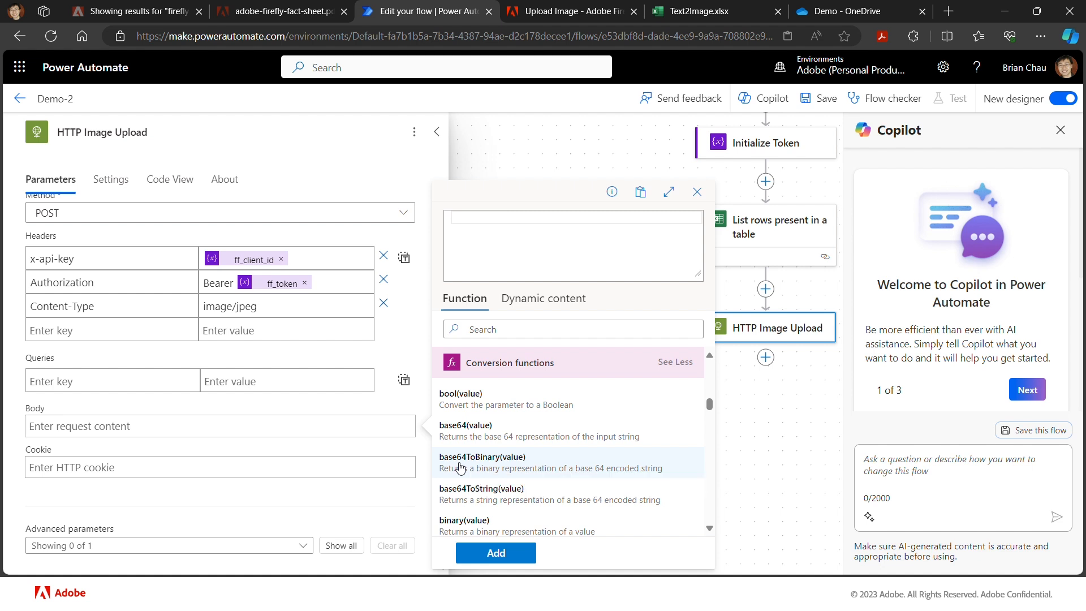
left_click(460, 467)
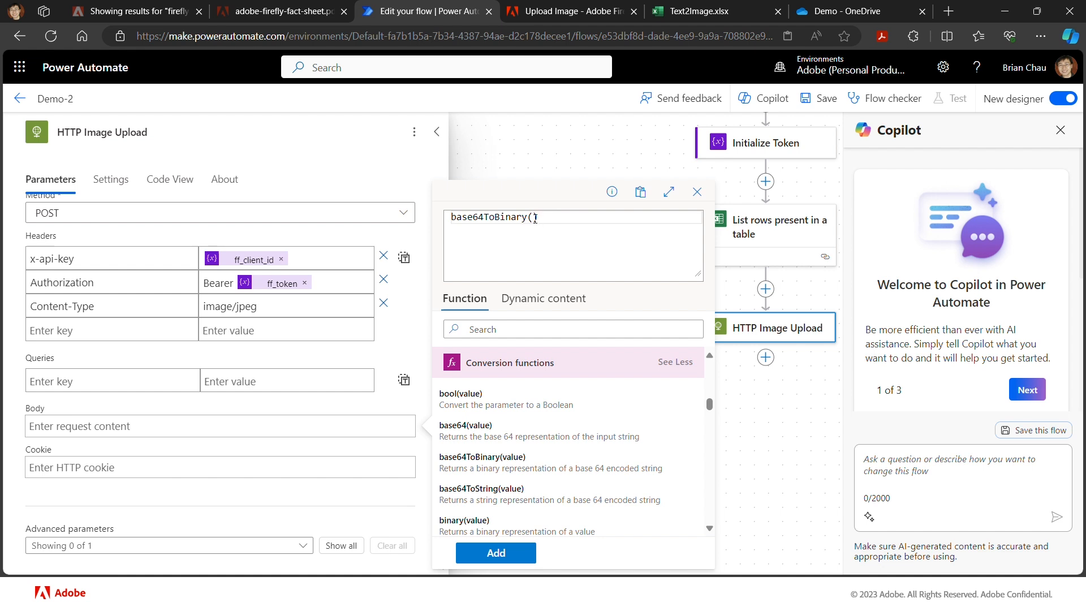
Step: Complete the base64ToBinary expression with the trigger's Image contentBytes and add it to the request Body
left_click(535, 304)
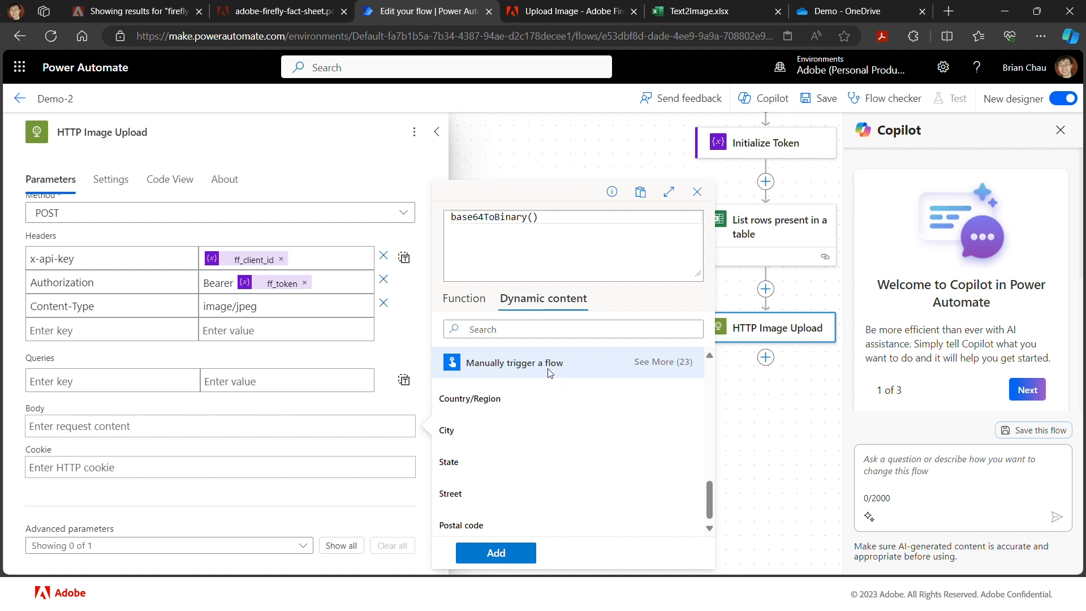
scroll(508, 478, "up", 1)
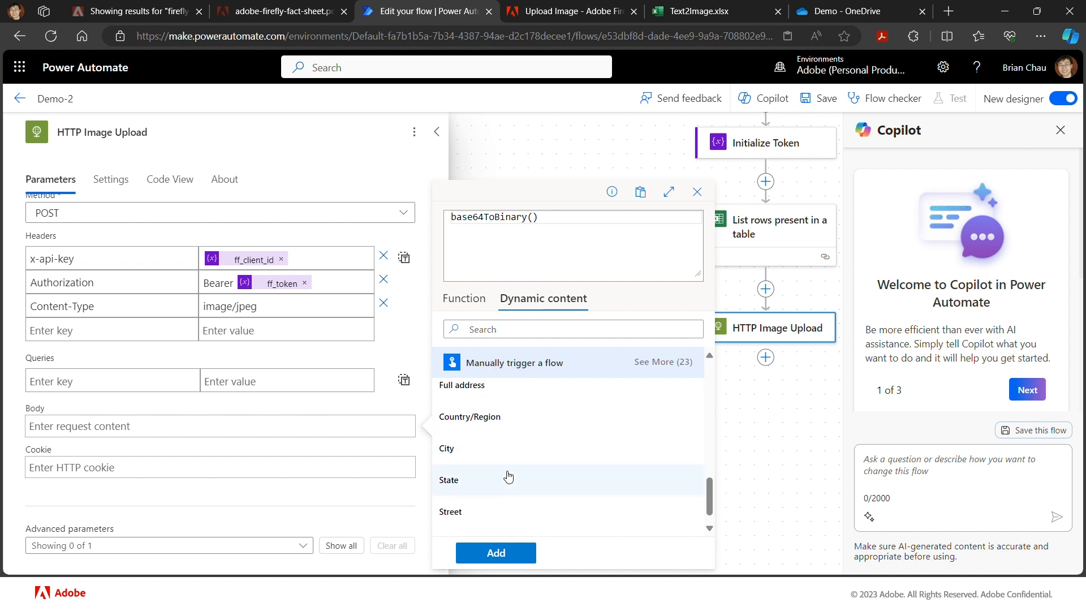
scroll(508, 478, "down", 1)
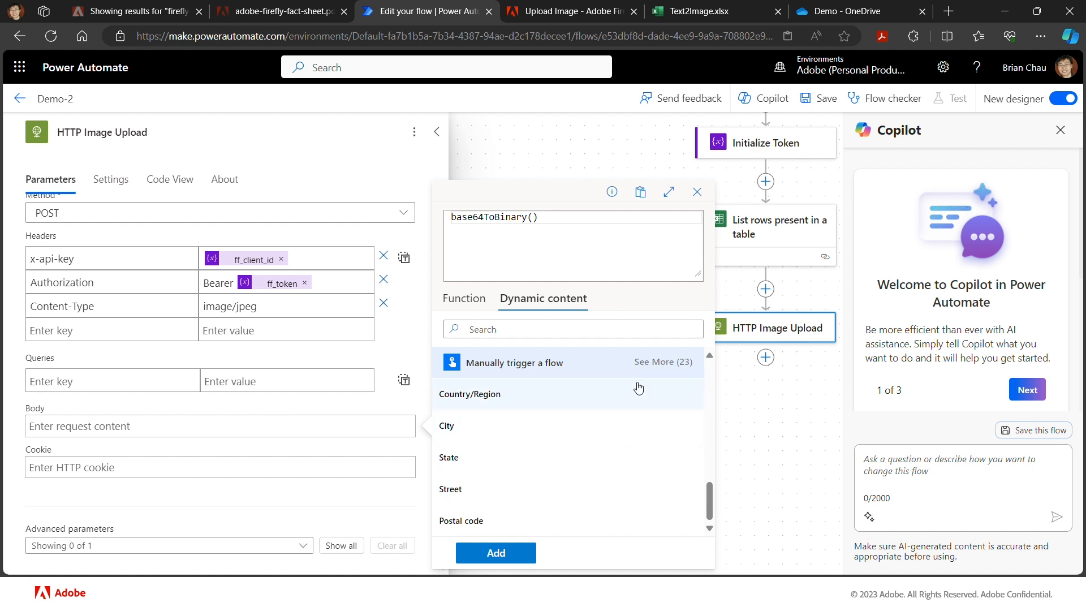
left_click(670, 365)
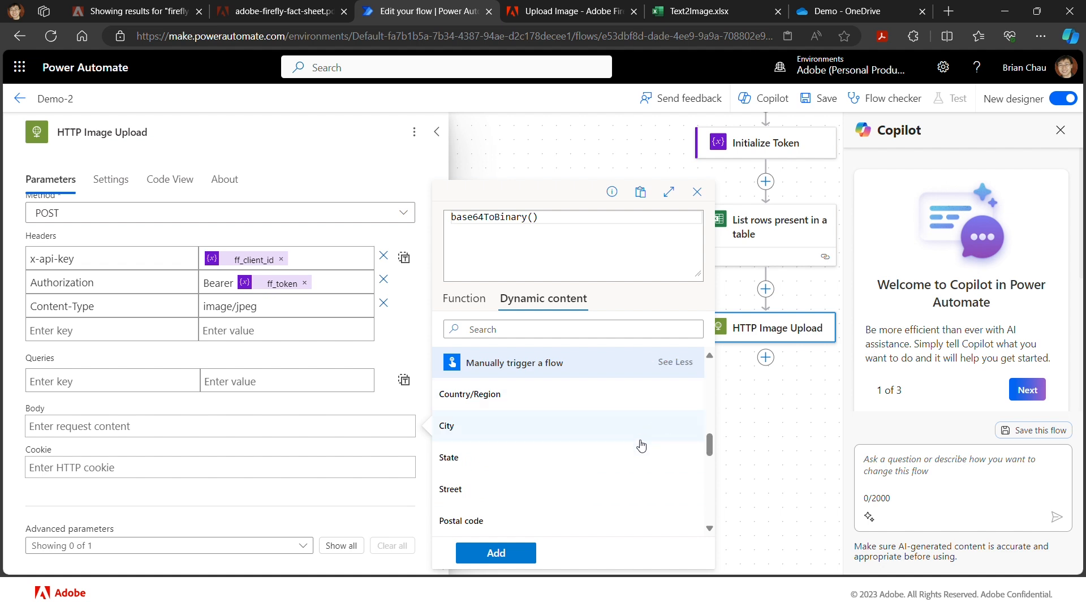
scroll(635, 451, "down", 2)
scroll(637, 454, "down", 3)
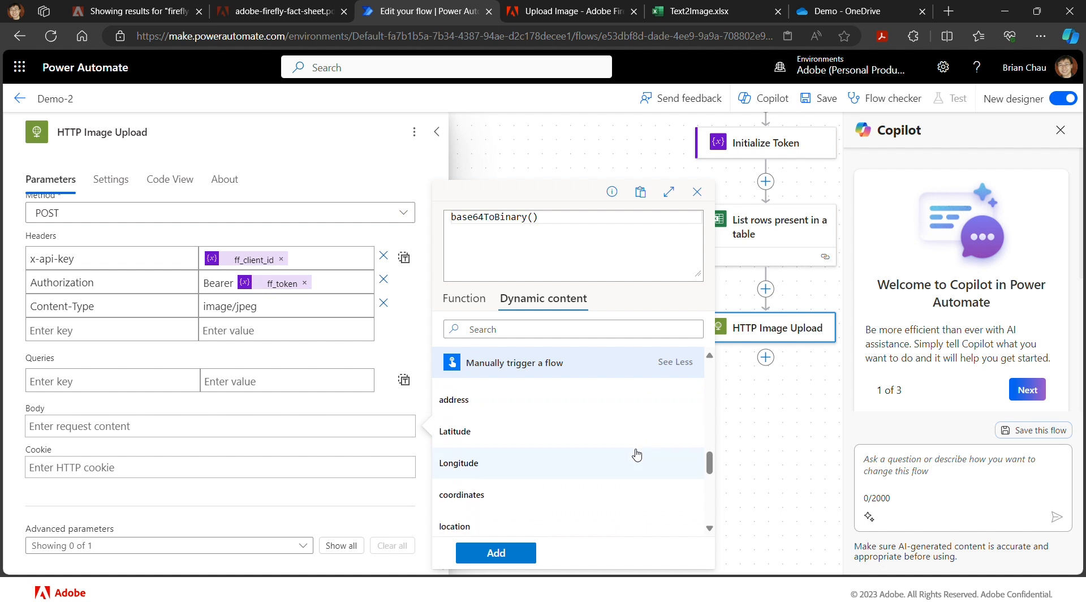
scroll(637, 454, "down", 1)
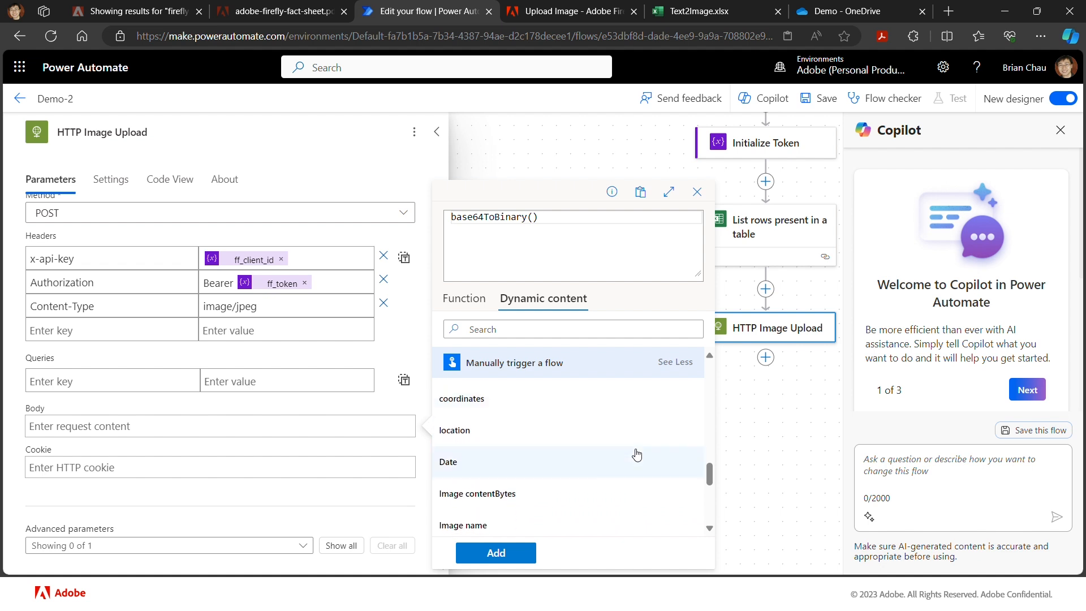
scroll(636, 454, "down", 3)
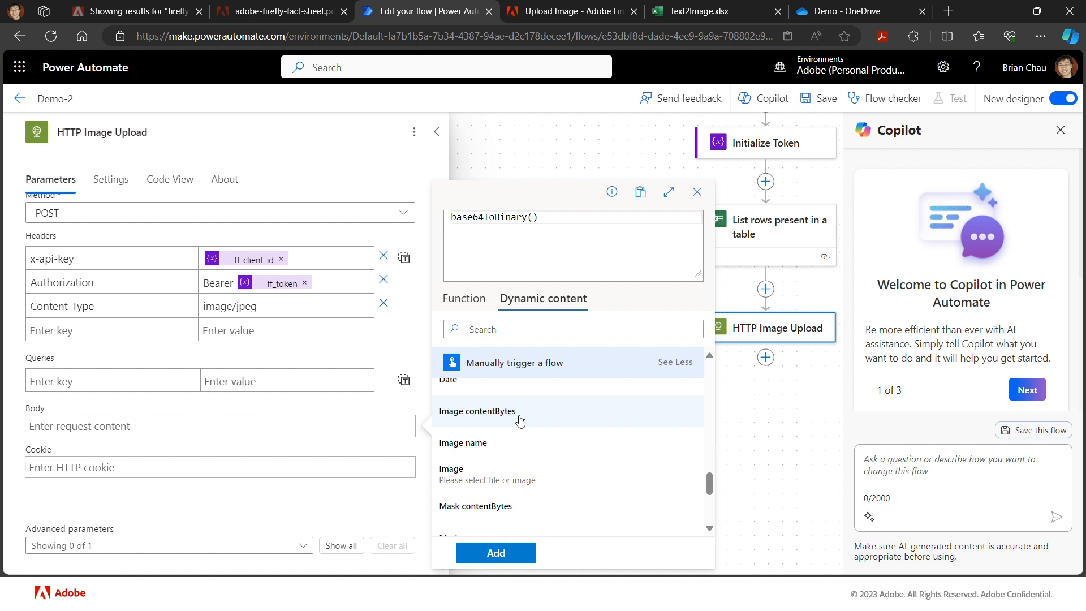
left_click(477, 411)
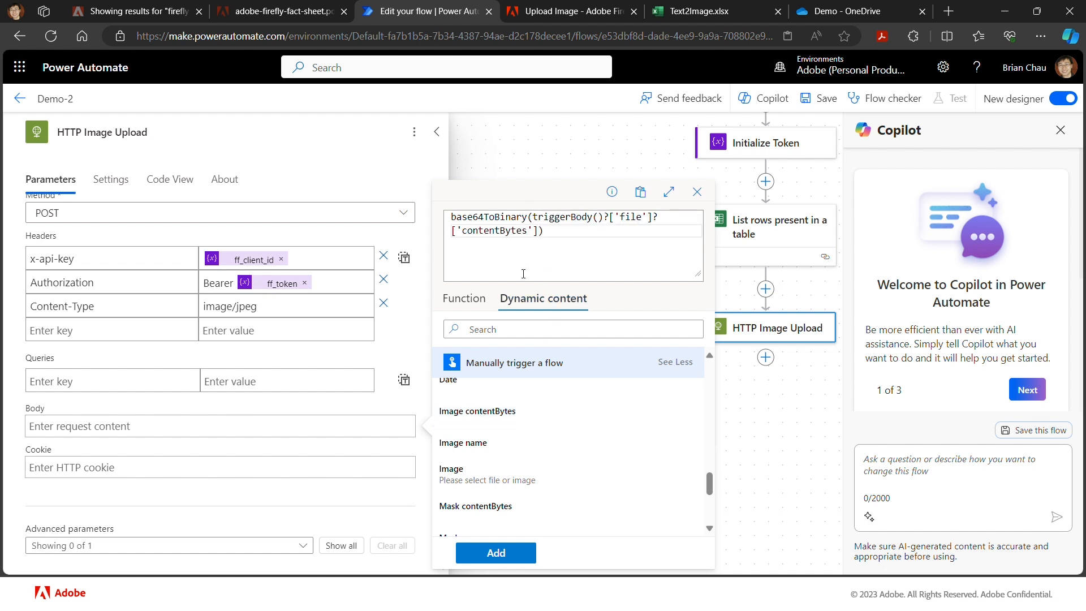
left_click(496, 553)
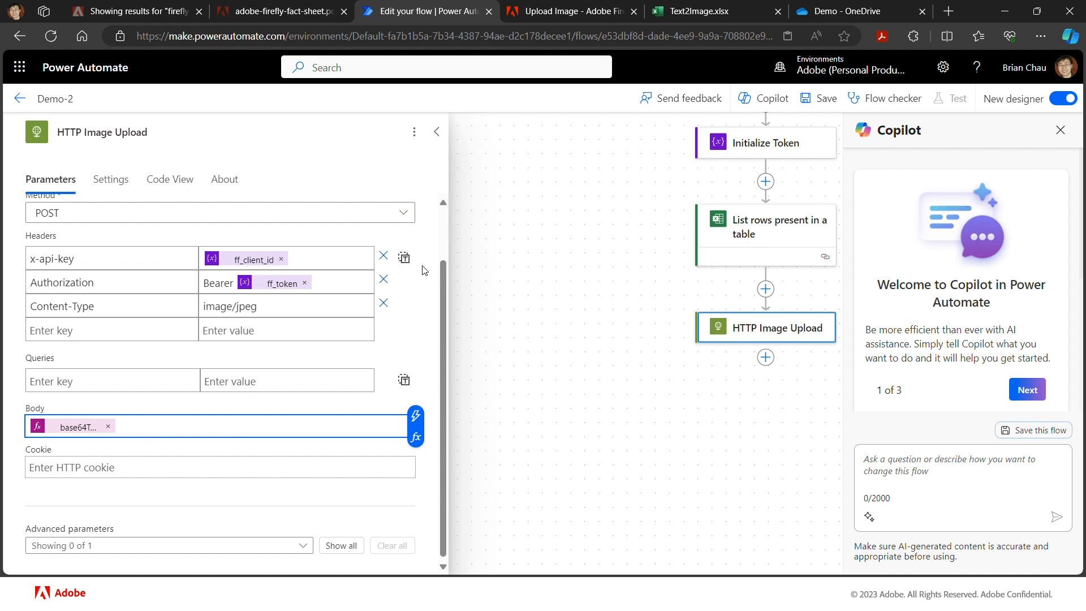
Step: Save the flow and start a manual test, continuing with the Excel Online (Business) connection
left_click(829, 105)
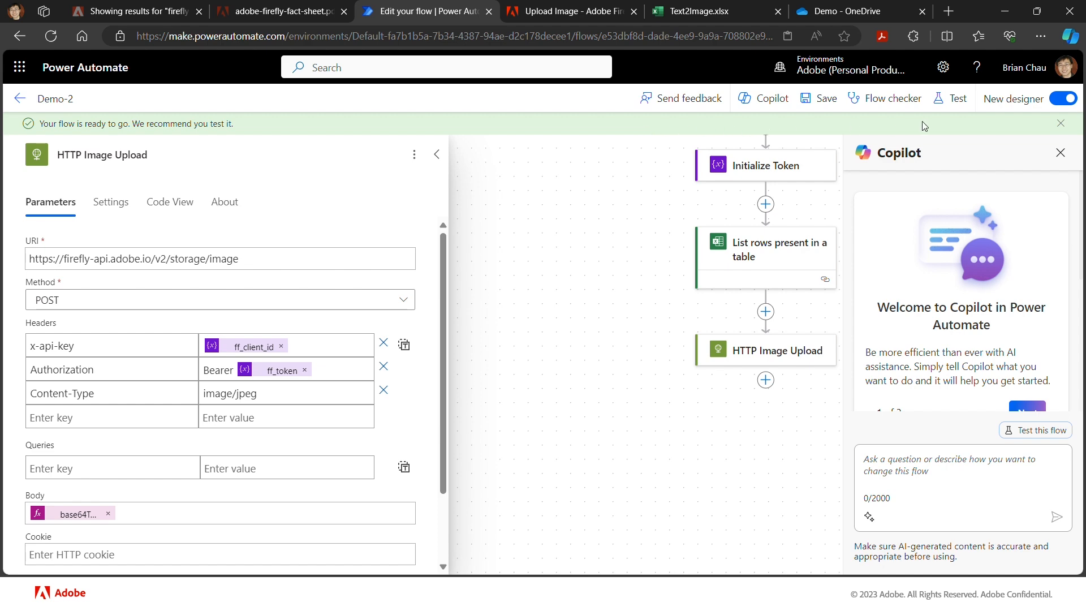
left_click(960, 103)
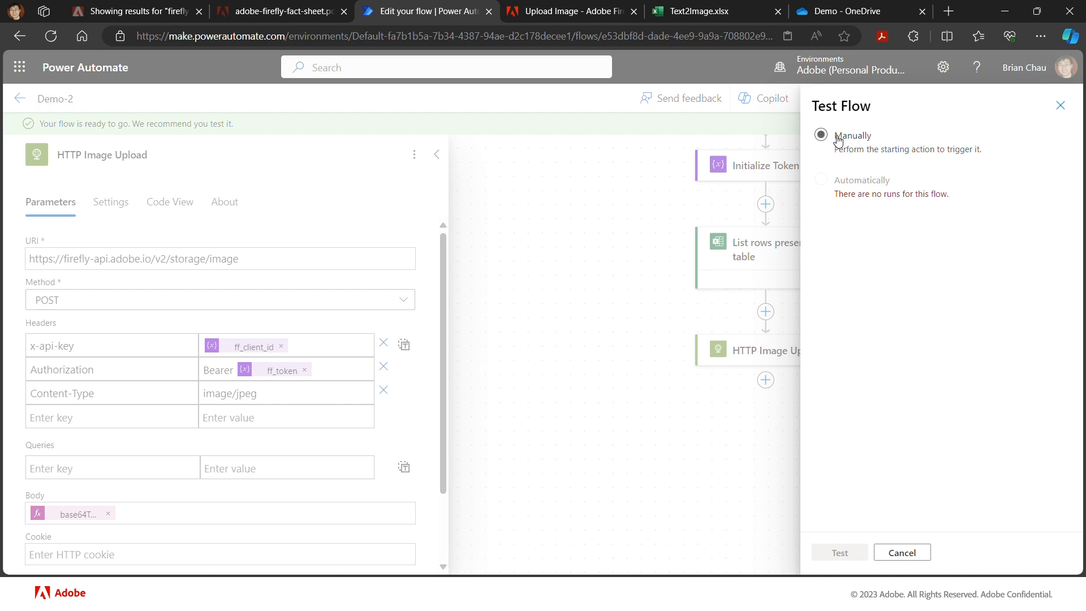
left_click(836, 137)
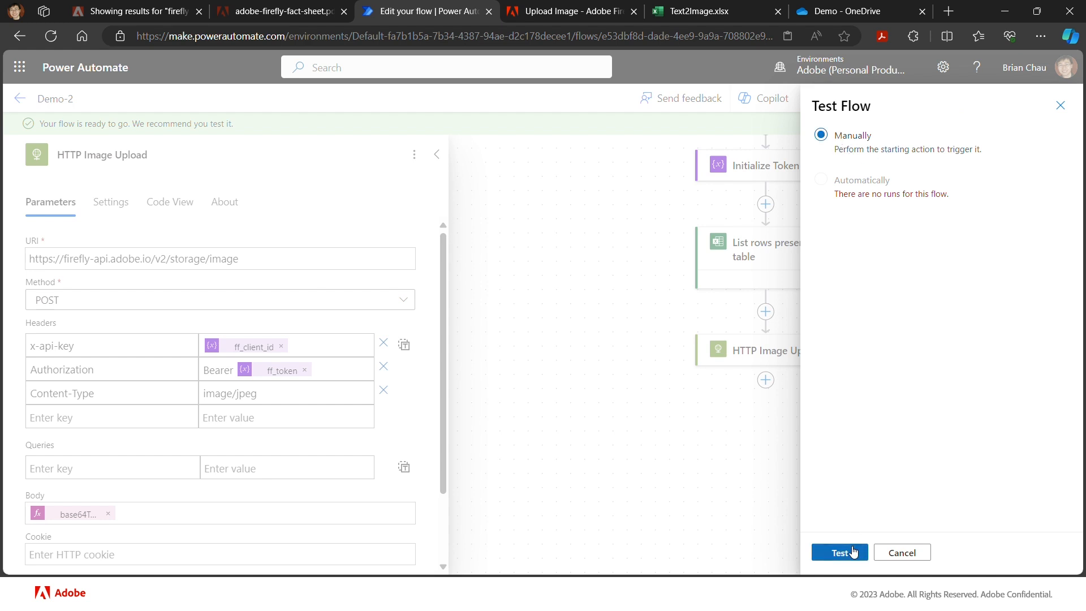
left_click(853, 553)
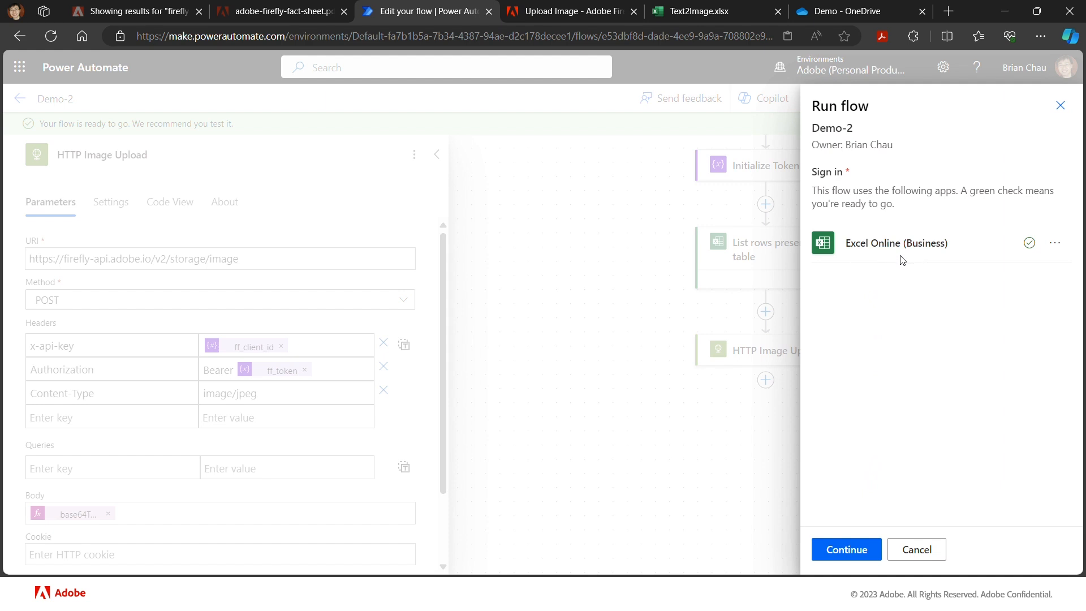
left_click(849, 550)
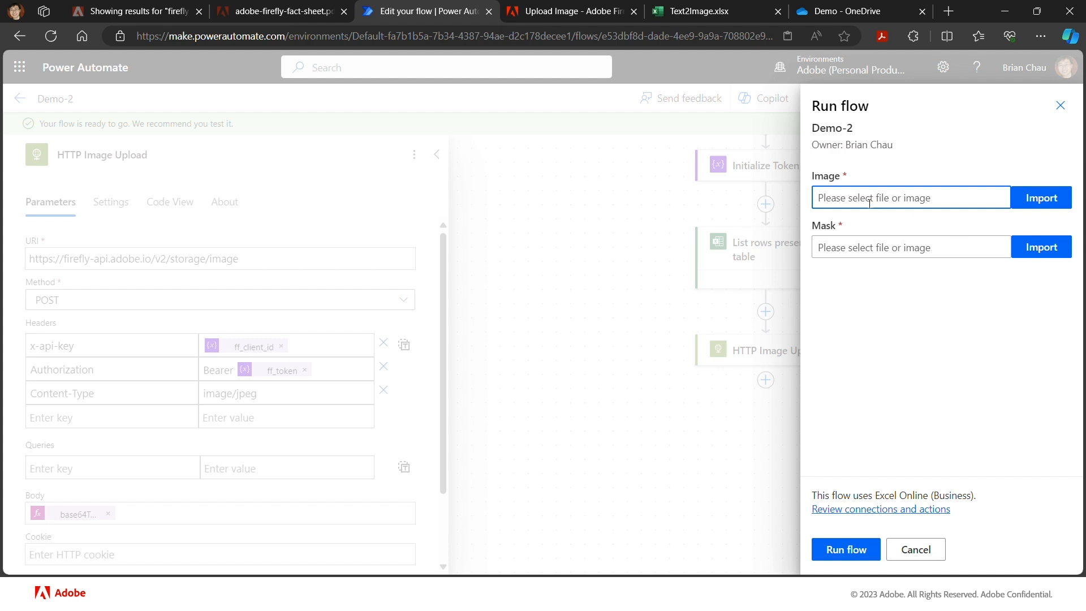
Step: Import cream.jpg from the product folder as the Image input of the test run
left_click(1032, 200)
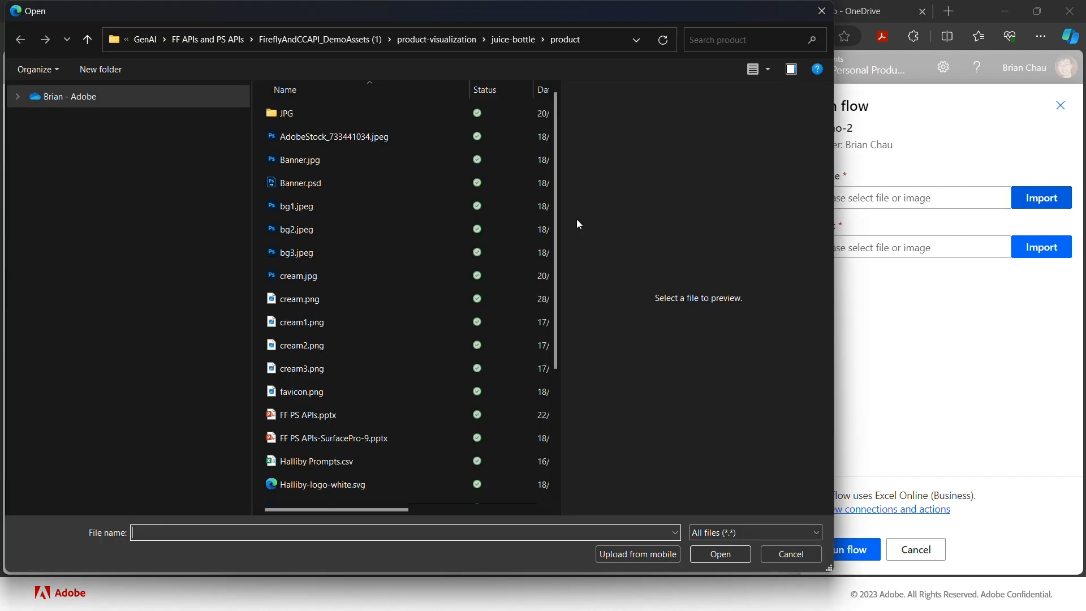
left_click(313, 281)
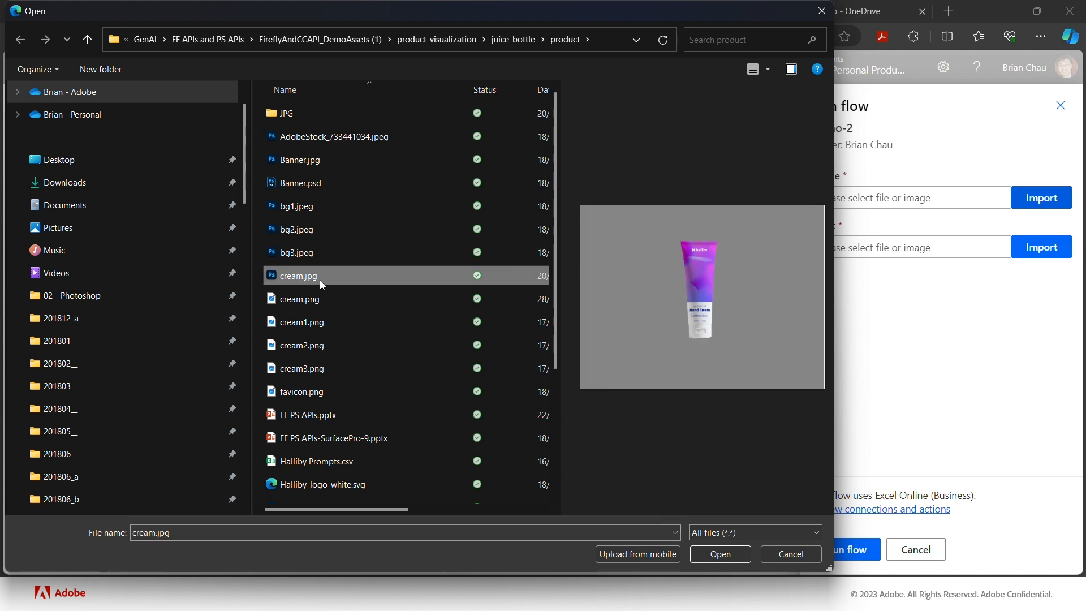
left_click(719, 553)
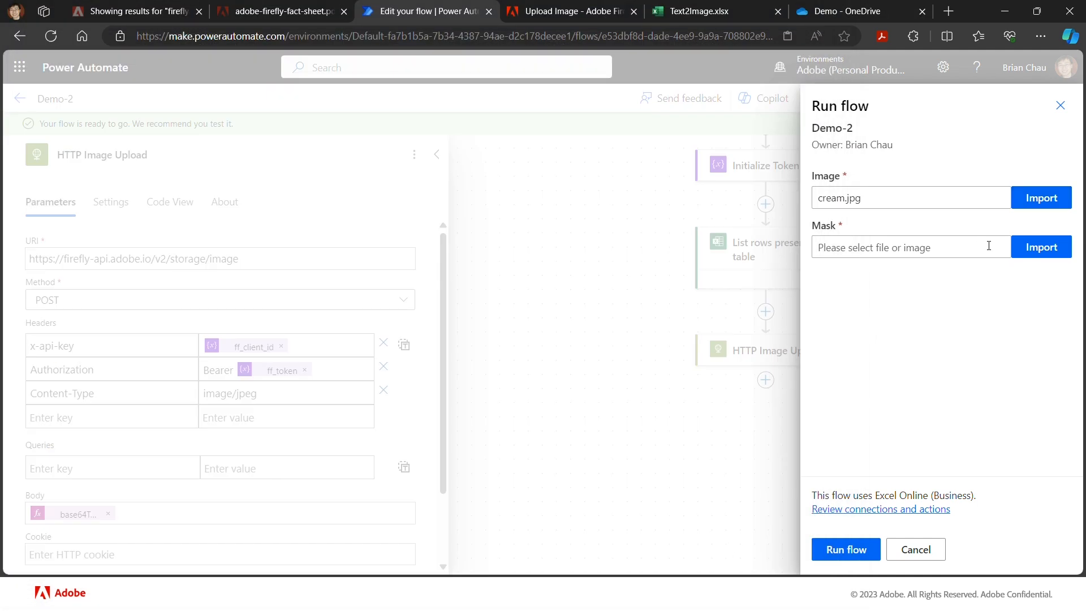
Step: Import mask.jpg as the Mask input and run the flow
left_click(1041, 249)
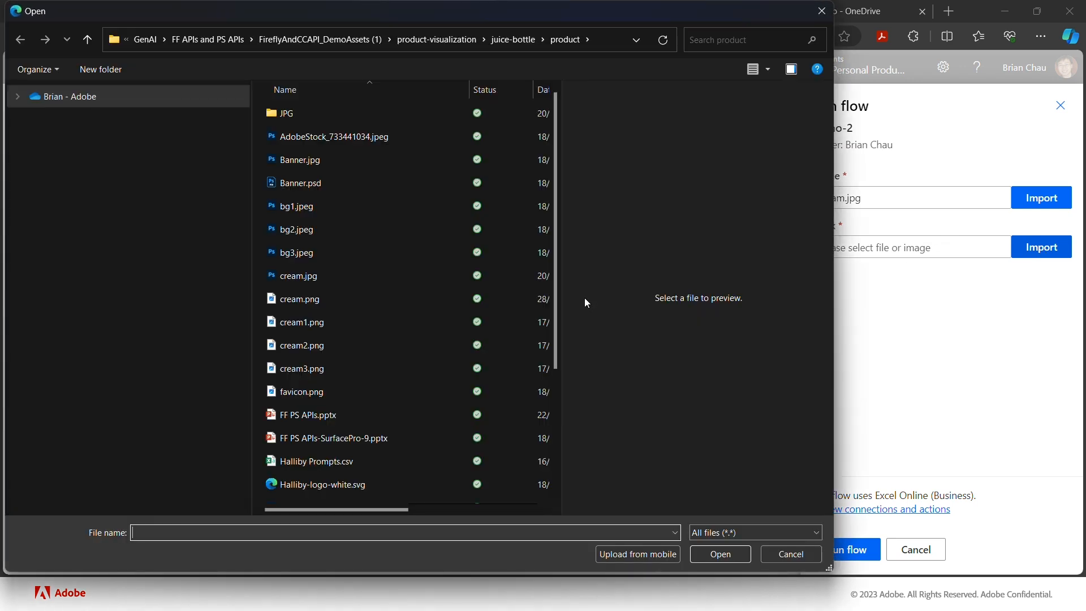
scroll(440, 341, "down", 2)
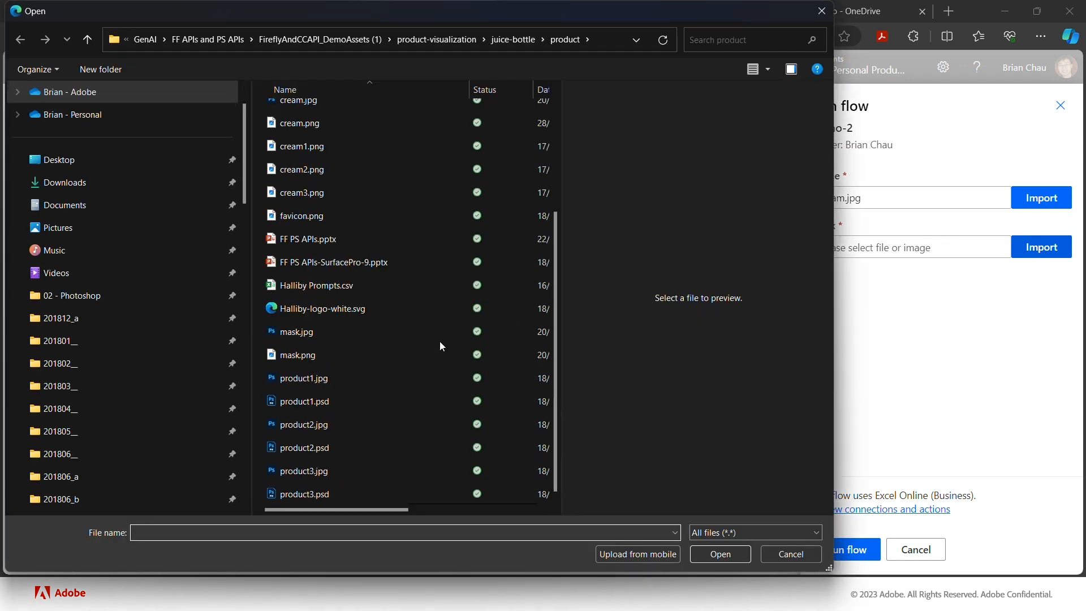
left_click(334, 332)
left_click(718, 555)
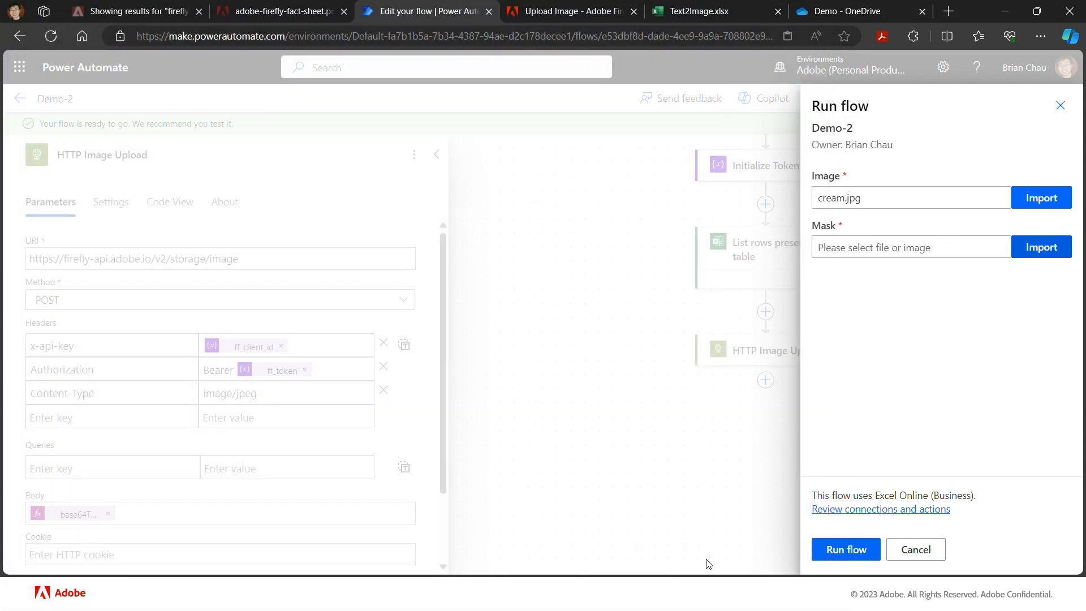
left_click(839, 553)
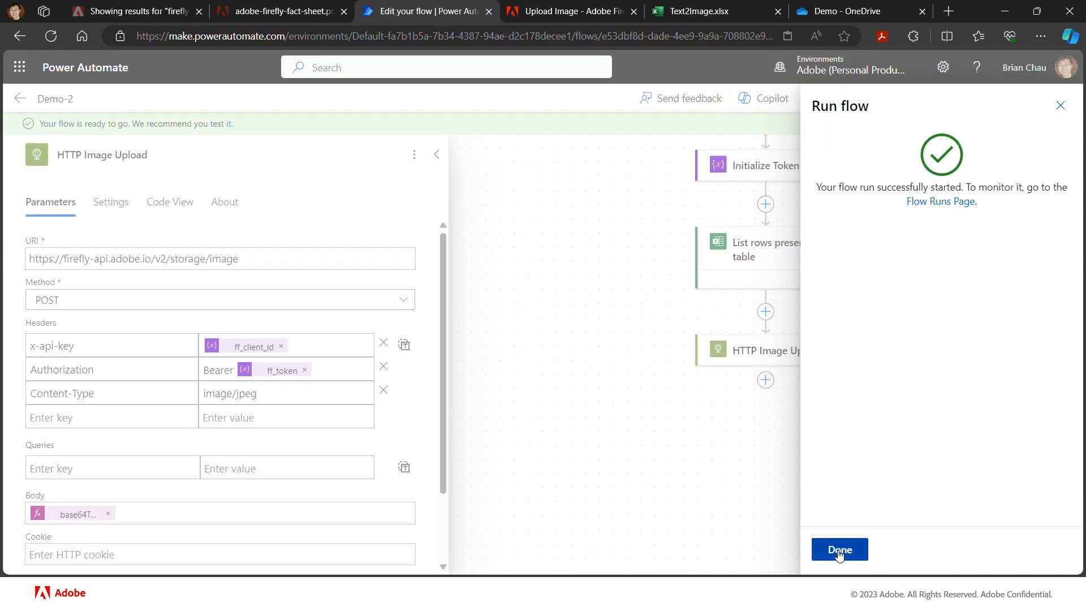
left_click(839, 549)
Step: Examine the run results of HTTP Image Upload, including its request inputs, status code, response headers and response body
scroll(837, 549, "down", 2)
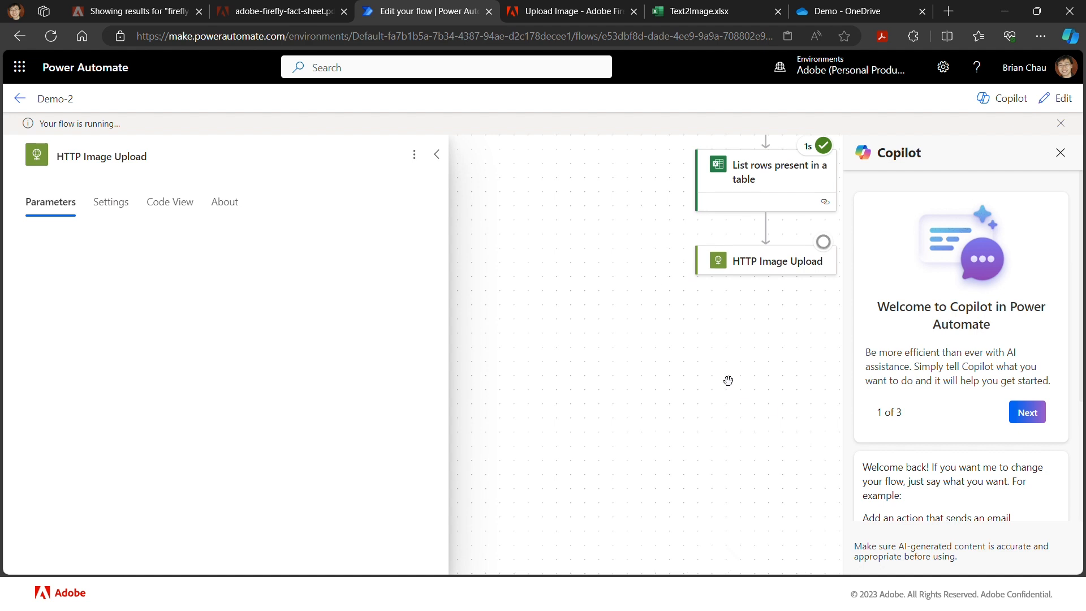
scroll(728, 380, "up", 2)
scroll(728, 380, "up", 3)
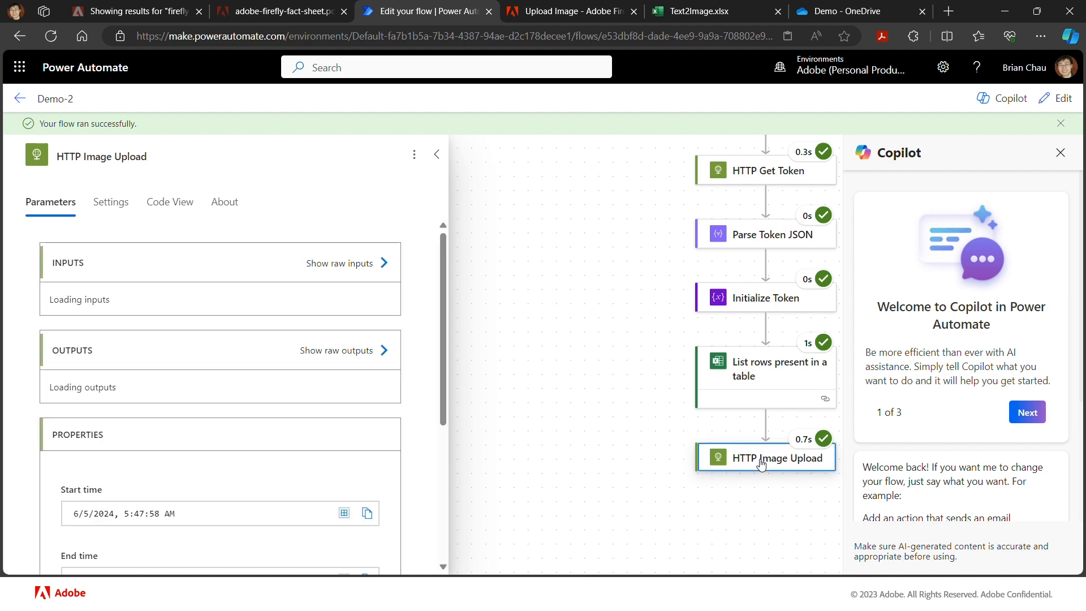
scroll(295, 405, "down", 5)
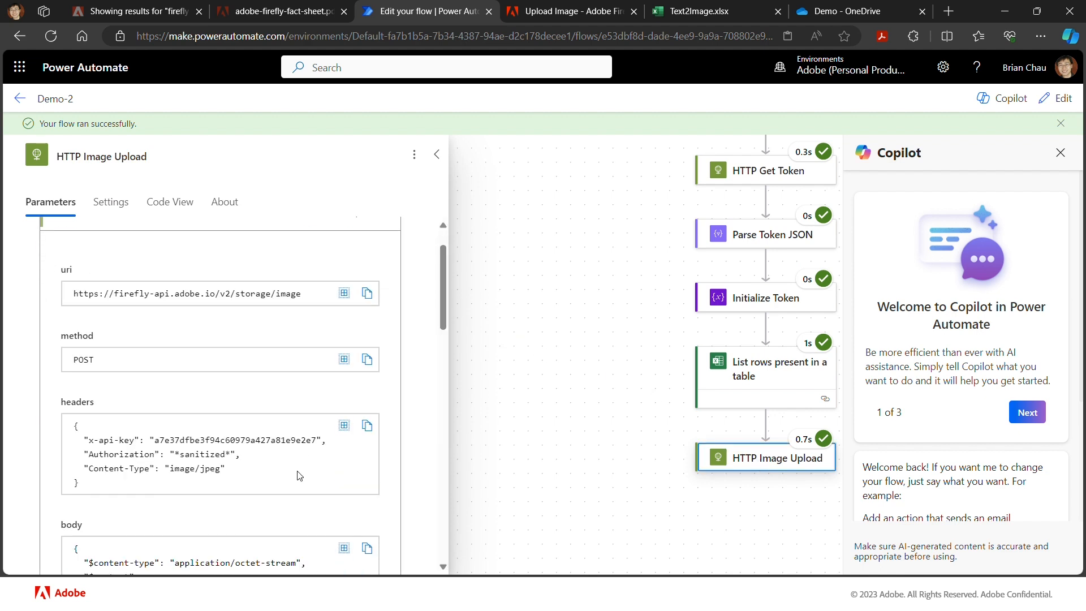
scroll(299, 475, "down", 6)
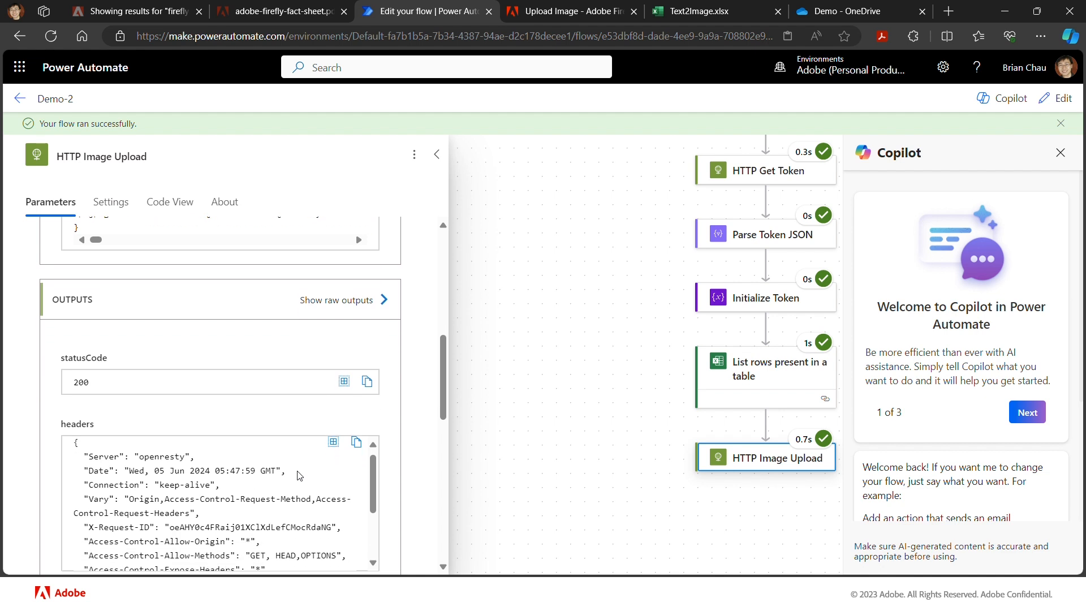
scroll(300, 475, "up", 1)
scroll(438, 461, "down", 3)
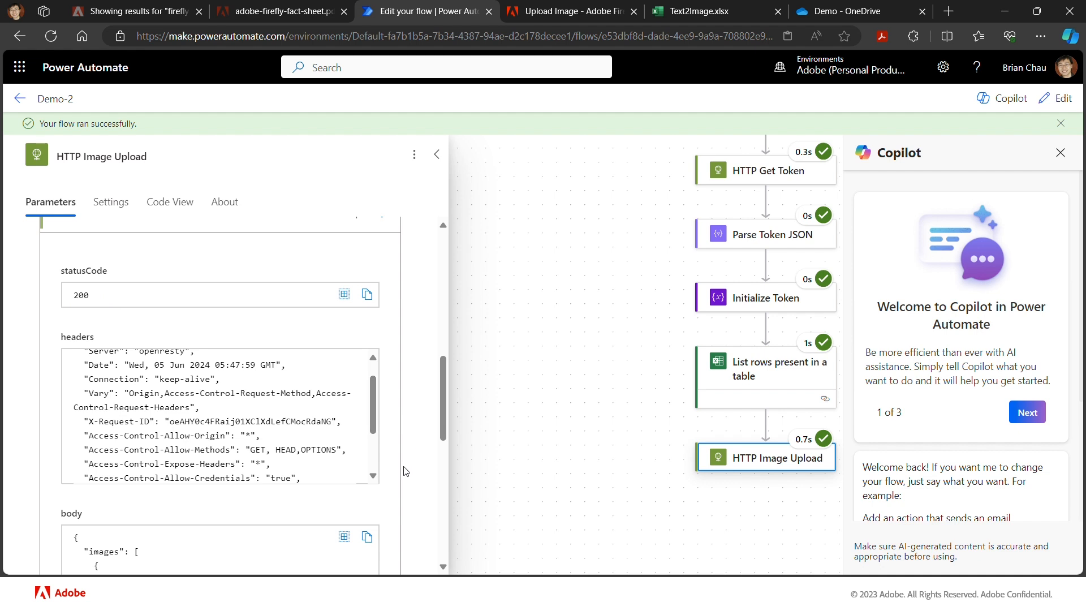
scroll(403, 474, "down", 2)
scroll(403, 474, "down", 3)
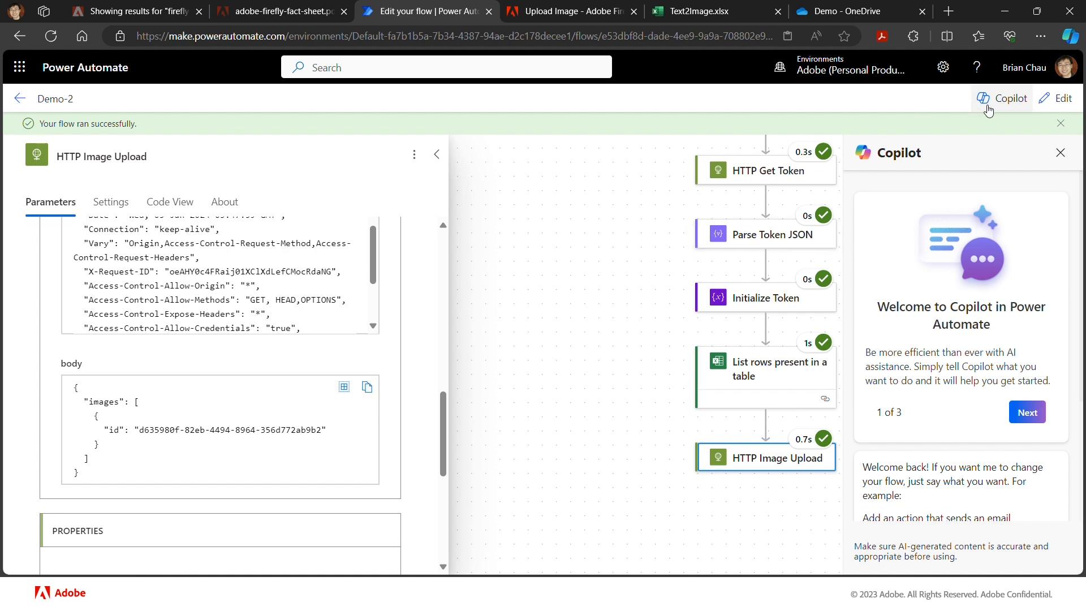
Step: Return to editing the flow and add a Data Operation Parse JSON action after HTTP Image Upload
left_click(1050, 107)
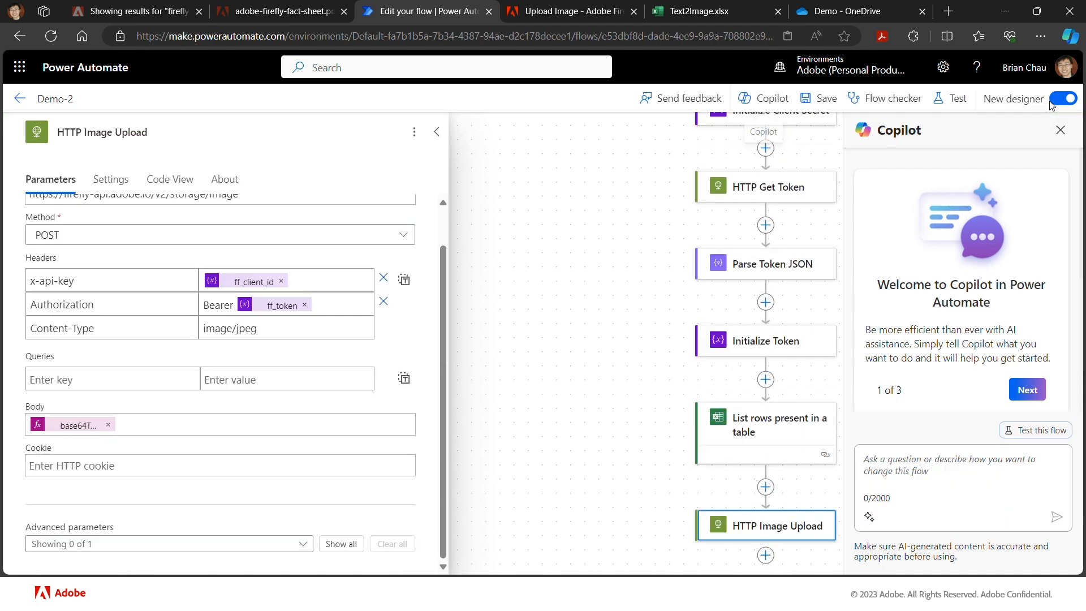
scroll(700, 390, "down", 2)
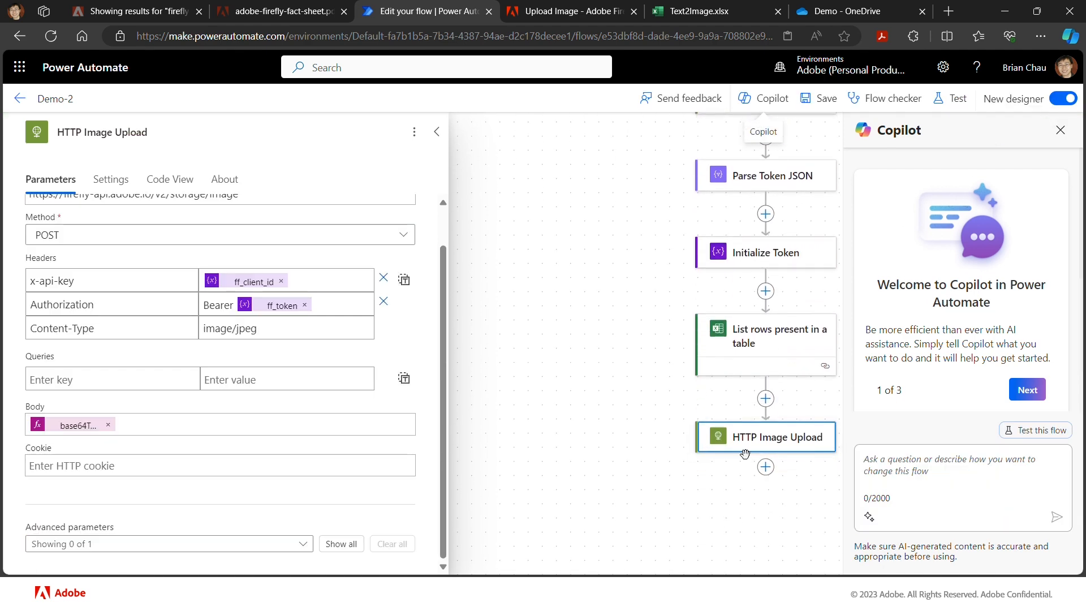
left_click(767, 471)
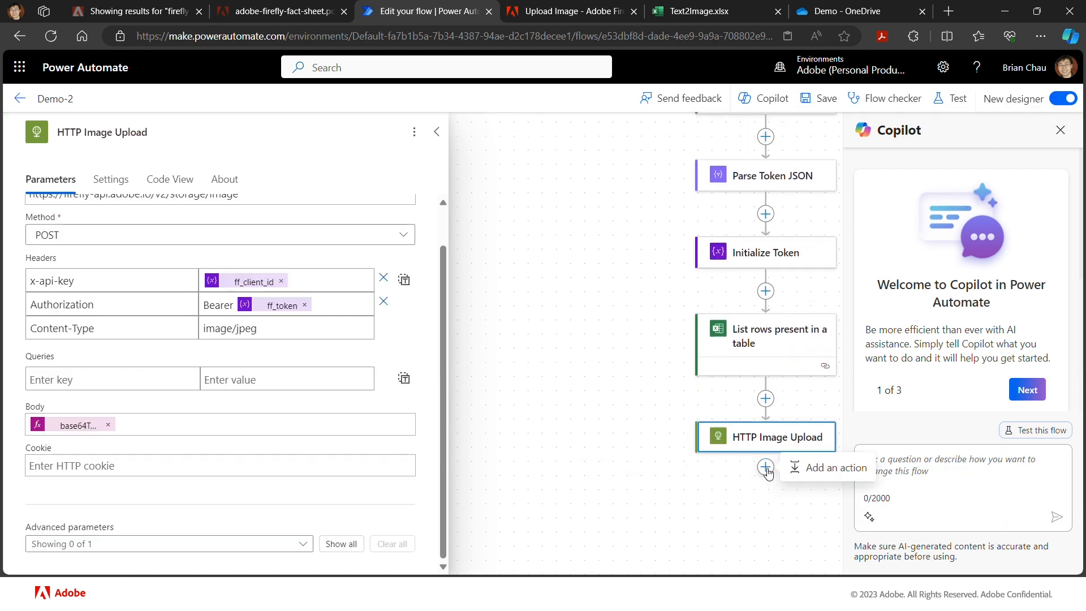
left_click(805, 471)
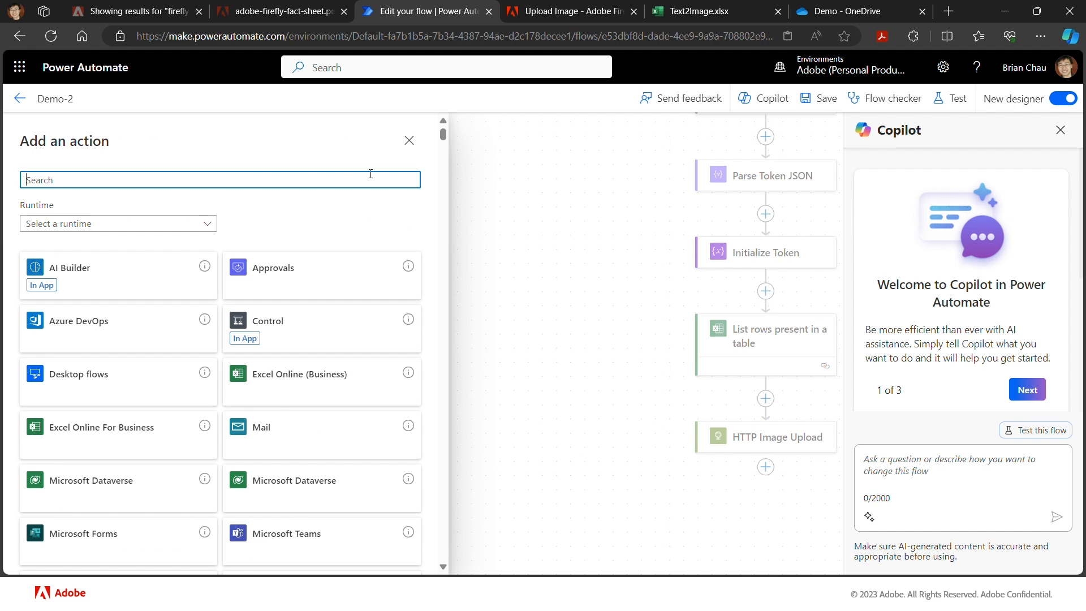
type("pars")
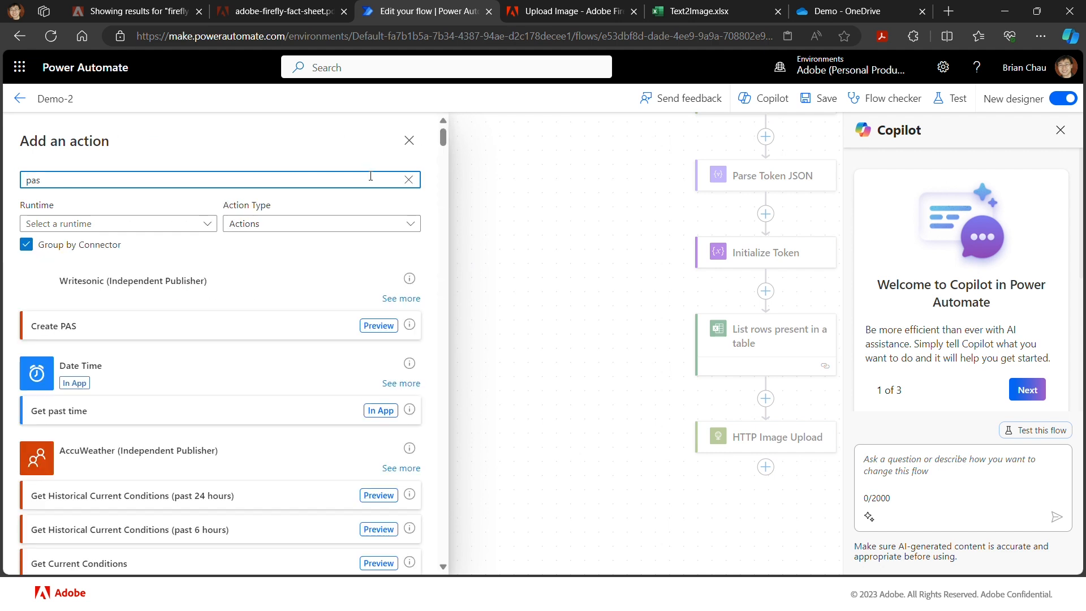
type("e")
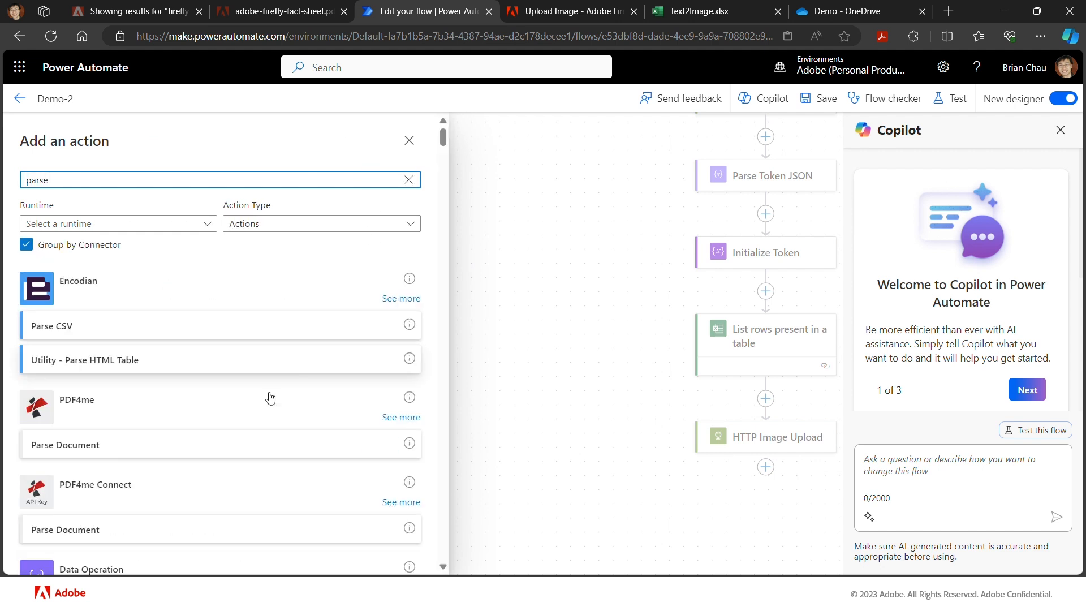
scroll(252, 442, "down", 3)
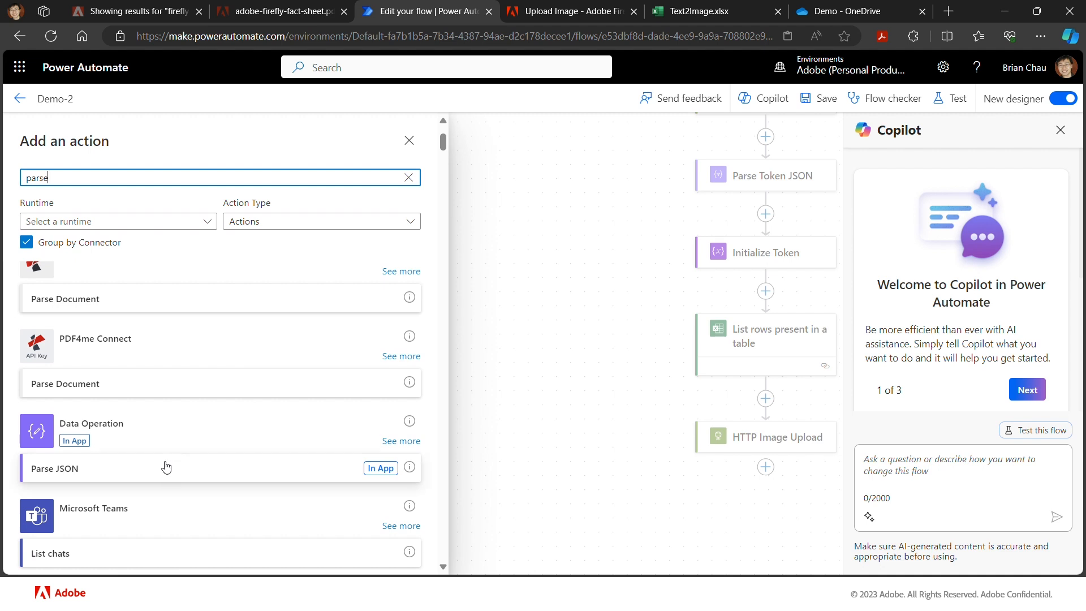
left_click(197, 473)
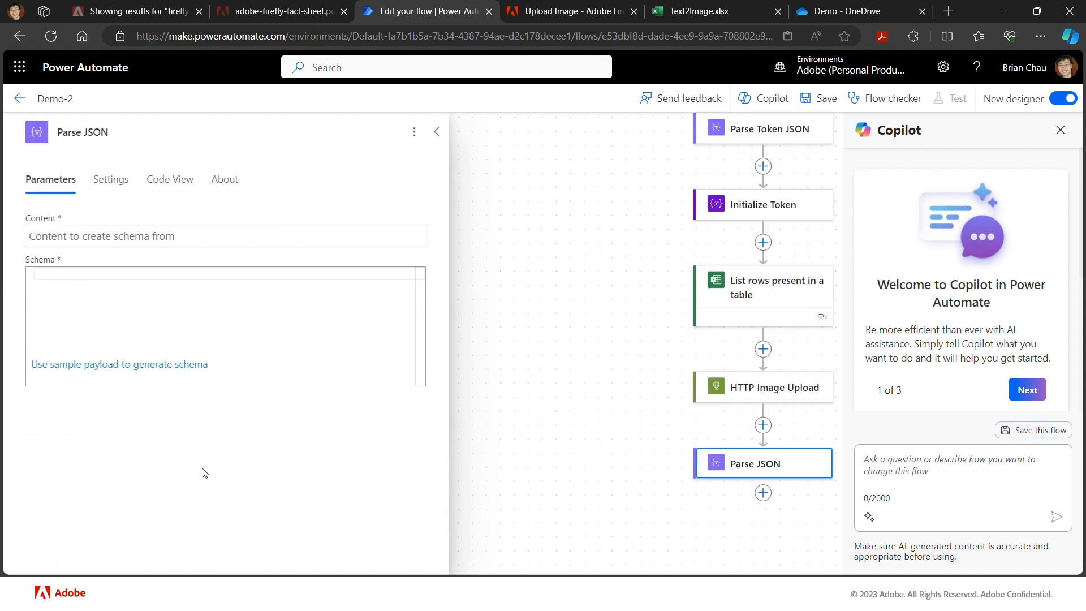
Step: Rename the new Parse JSON action as Parse Image JSON and set its content to the Body of HTTP Image Upload
left_click(84, 132)
type("Image")
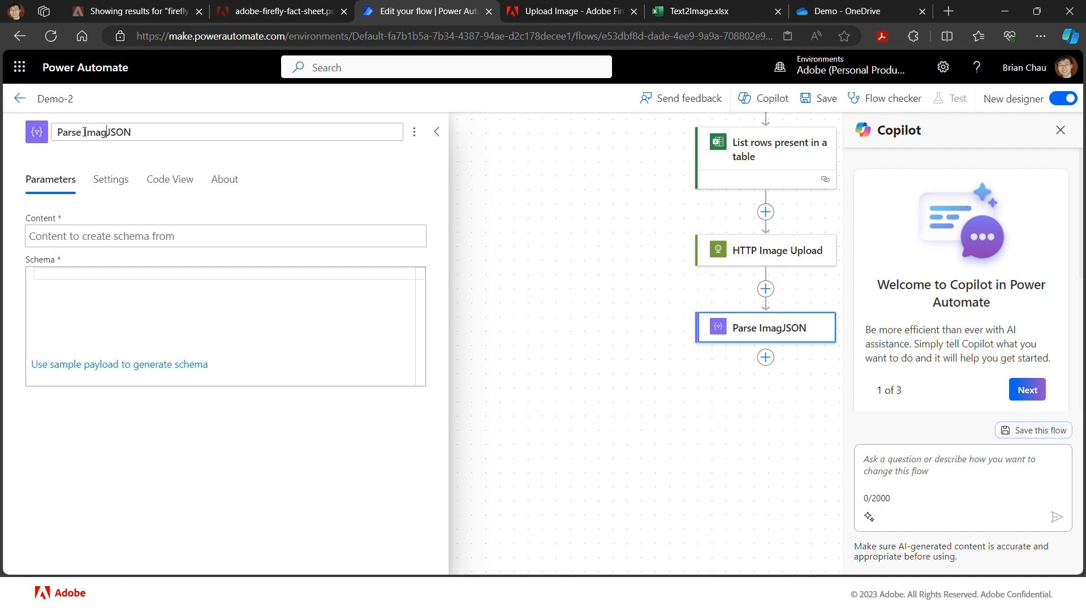
left_click(195, 240)
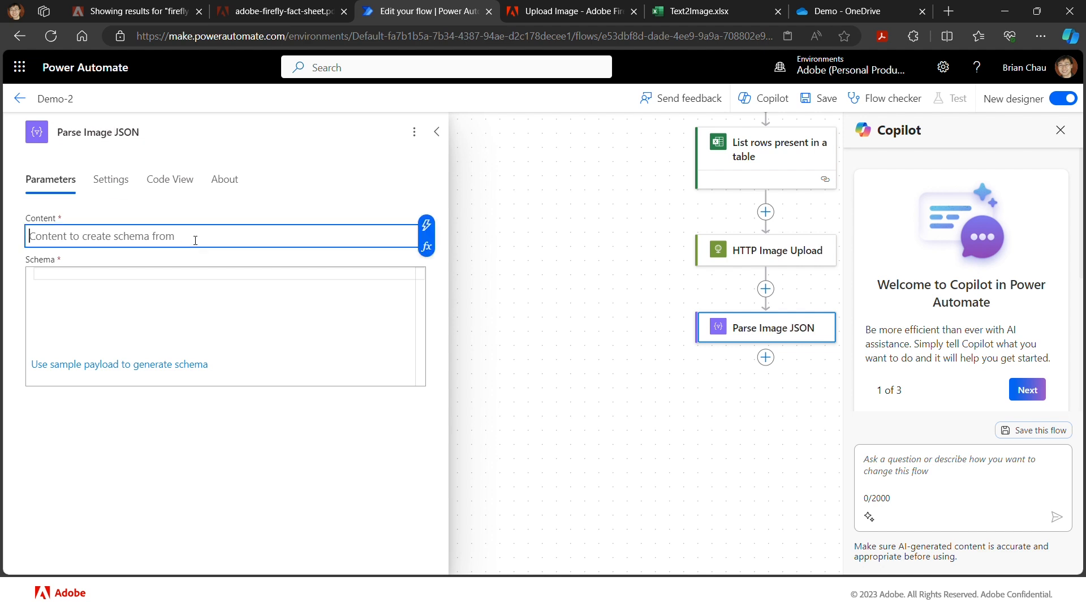
left_click(426, 225)
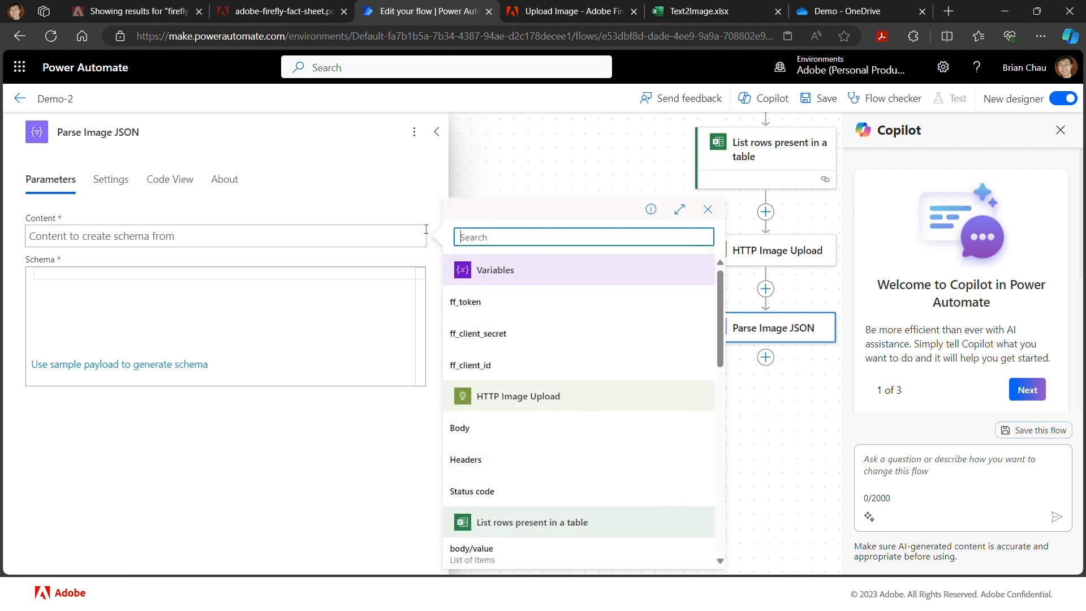
left_click(477, 431)
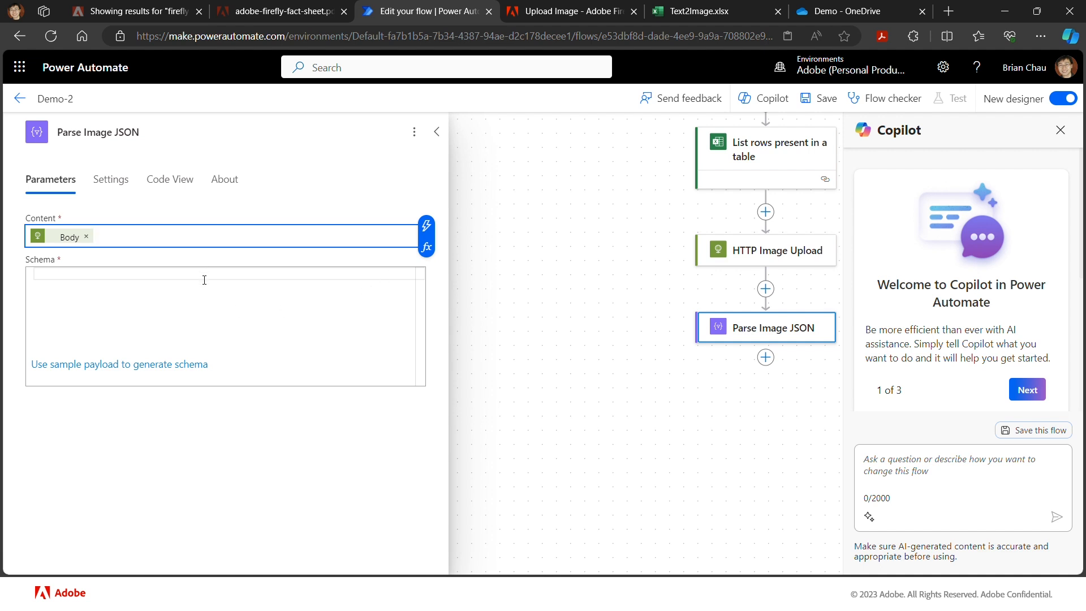
Step: Generate the Parse Image JSON schema from the copied sample response payload, an images array containing an id
left_click(137, 368)
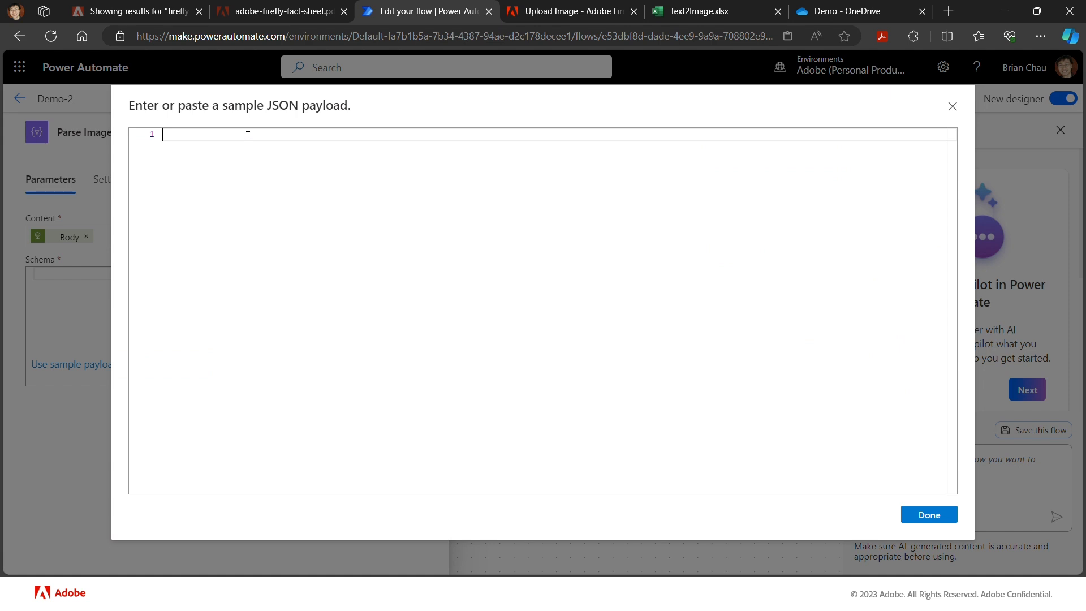
key("ctrl+v")
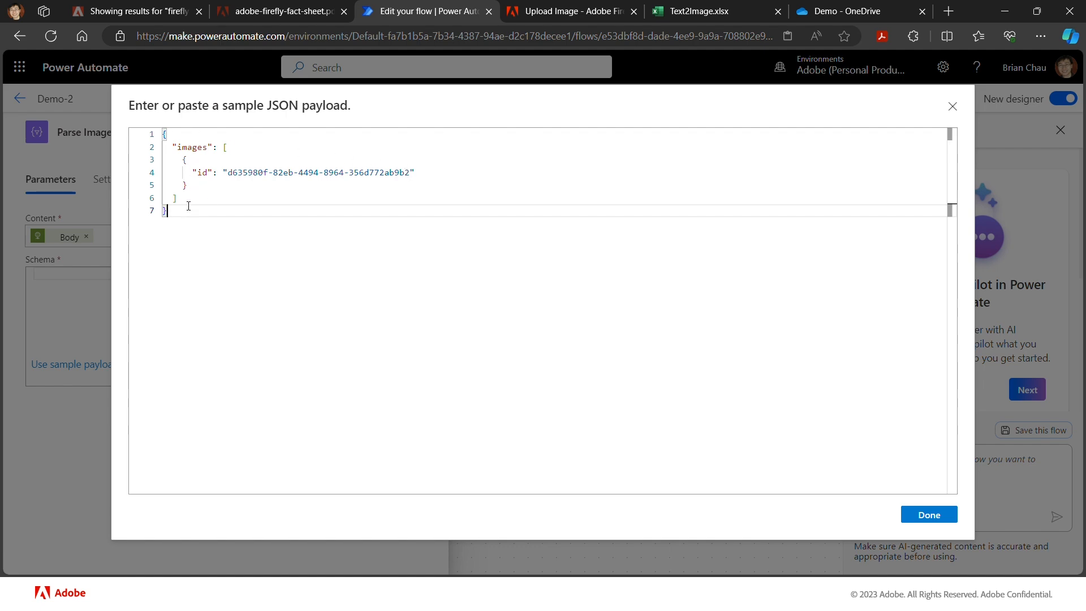
left_click(938, 514)
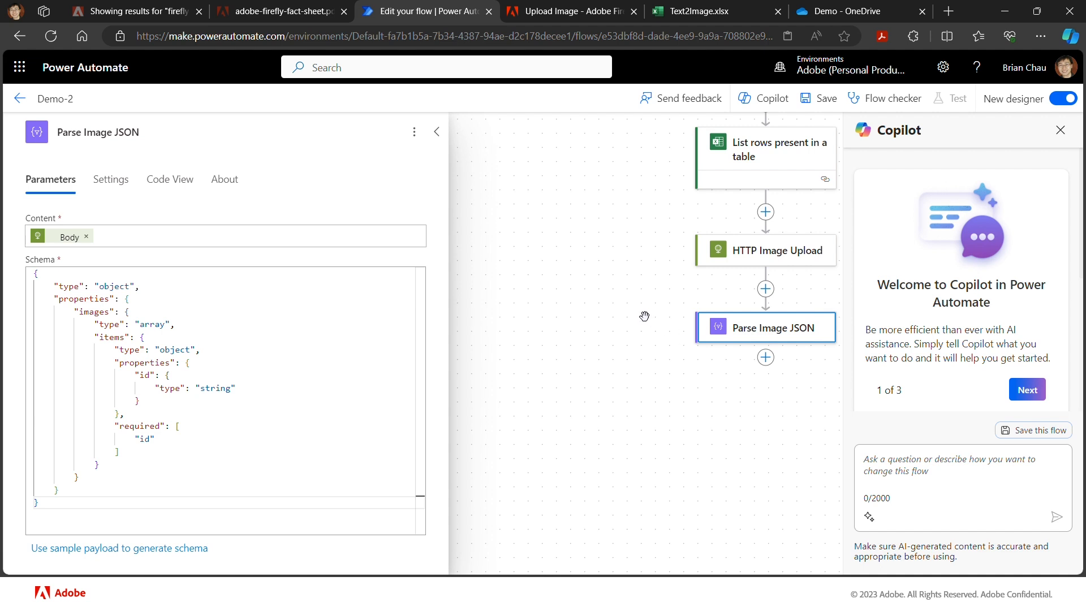
Step: Copy the HTTP Image Upload action and paste it after Parse Image JSON
left_click(702, 259)
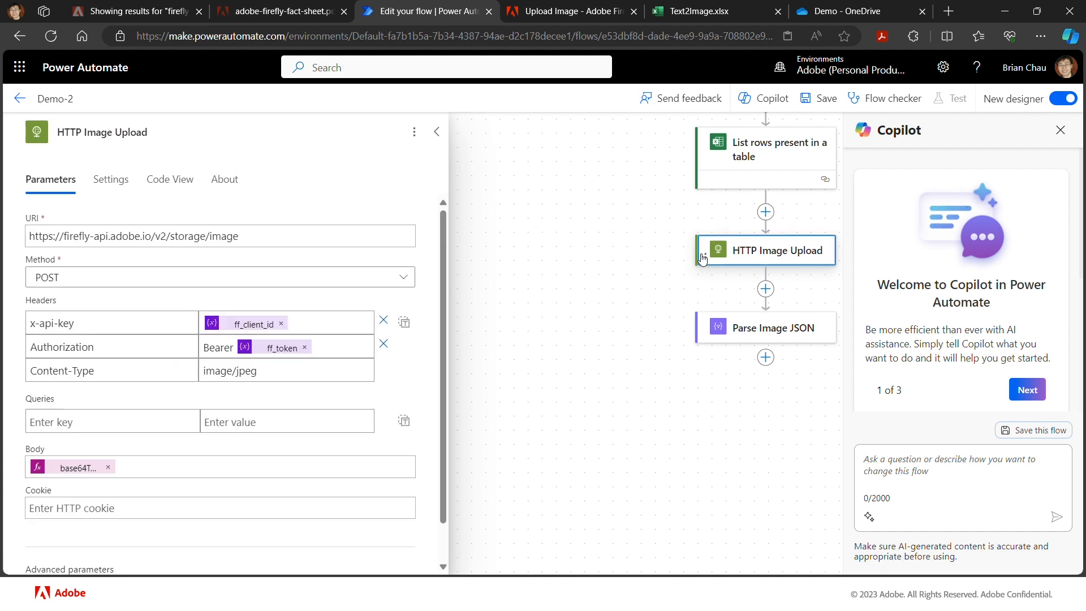
key("ctrl+c")
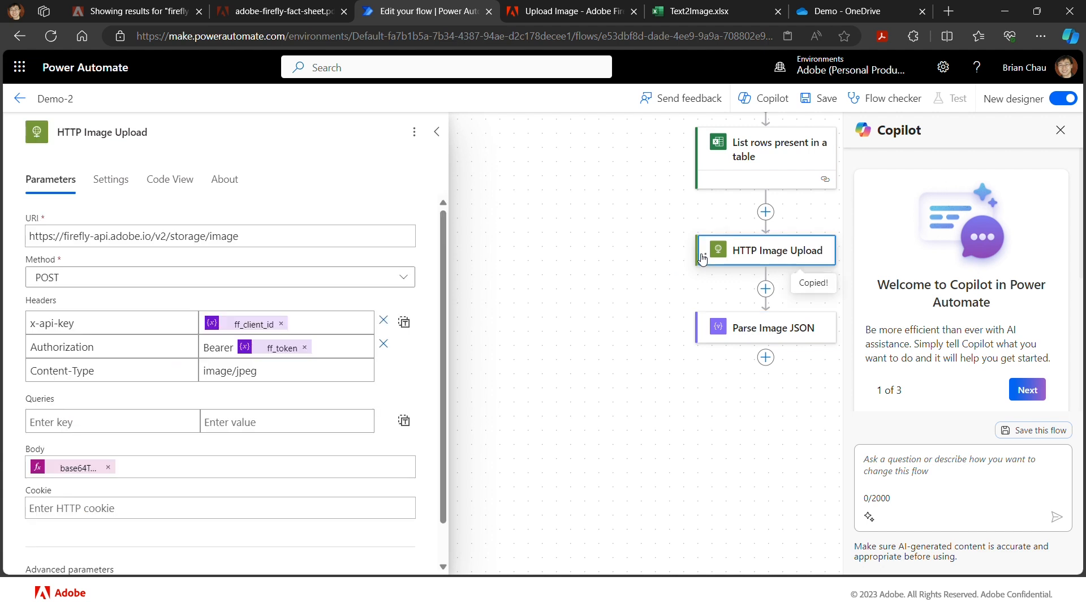
left_click(765, 357)
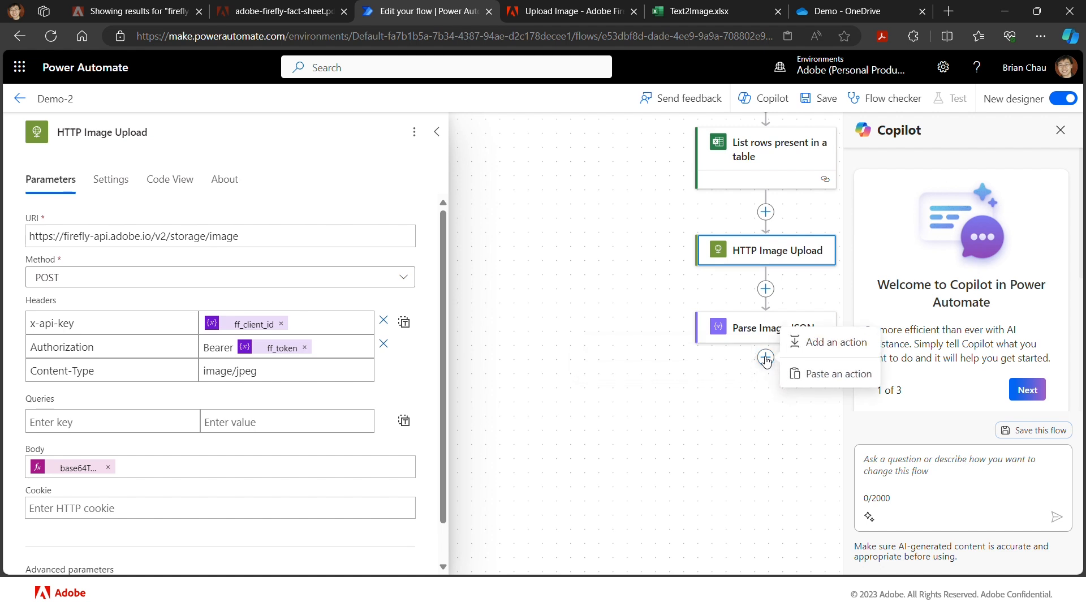
left_click(795, 372)
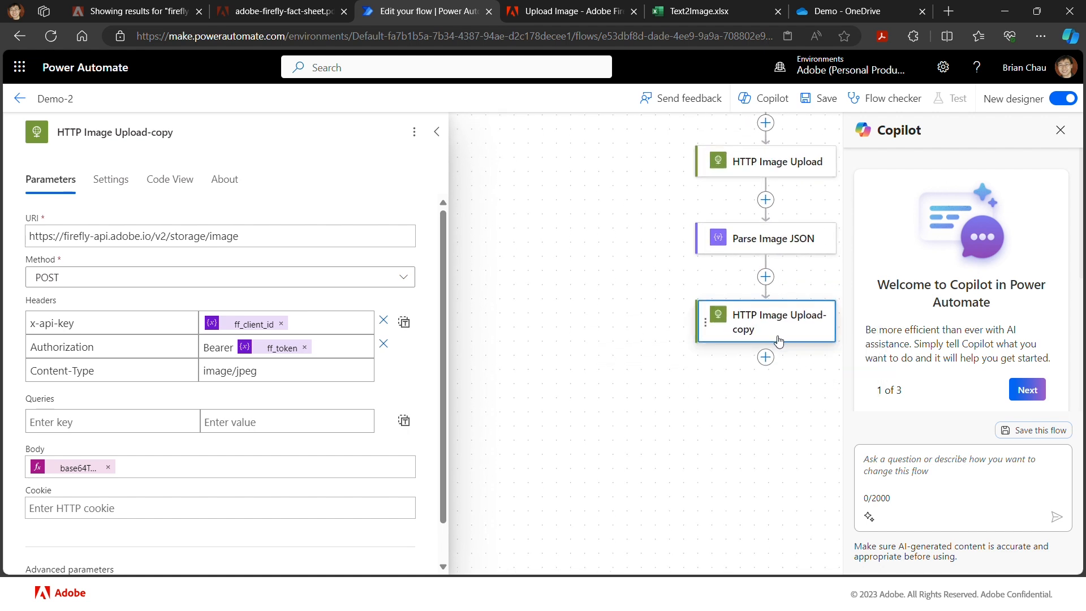
Step: Rename the pasted upload action as HTTP Mask Upload
double_click(100, 133)
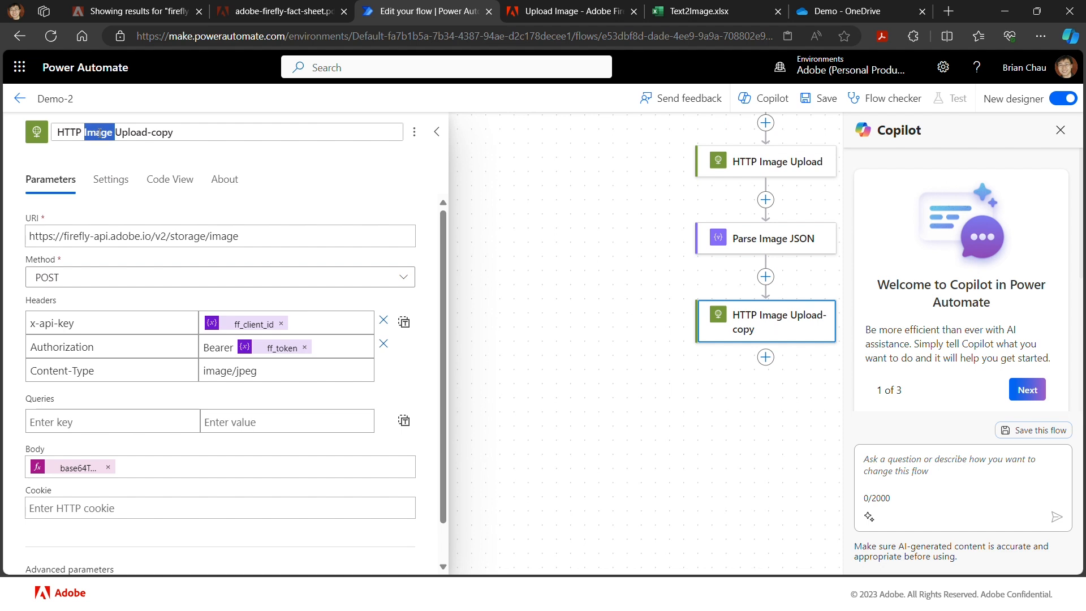
type("Mask")
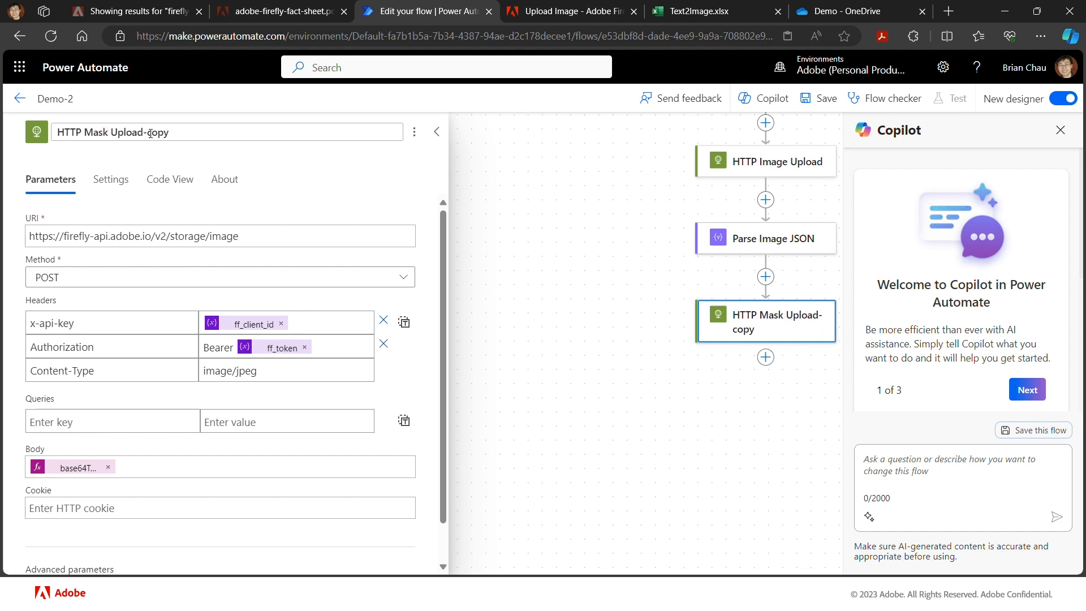
key("BackSpace")
key("BackSpace")
key("BackSpace")
key("BackSpace")
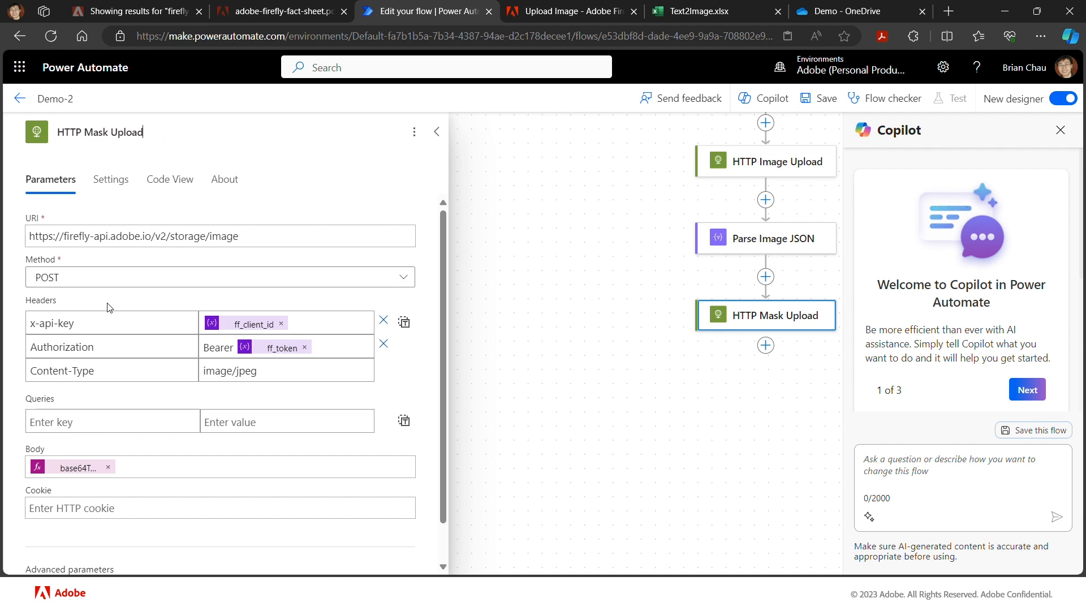
Step: Change the body expression of HTTP Mask Upload to base64ToBinary with the trigger's Mask contentBytes as its argument
left_click(73, 469)
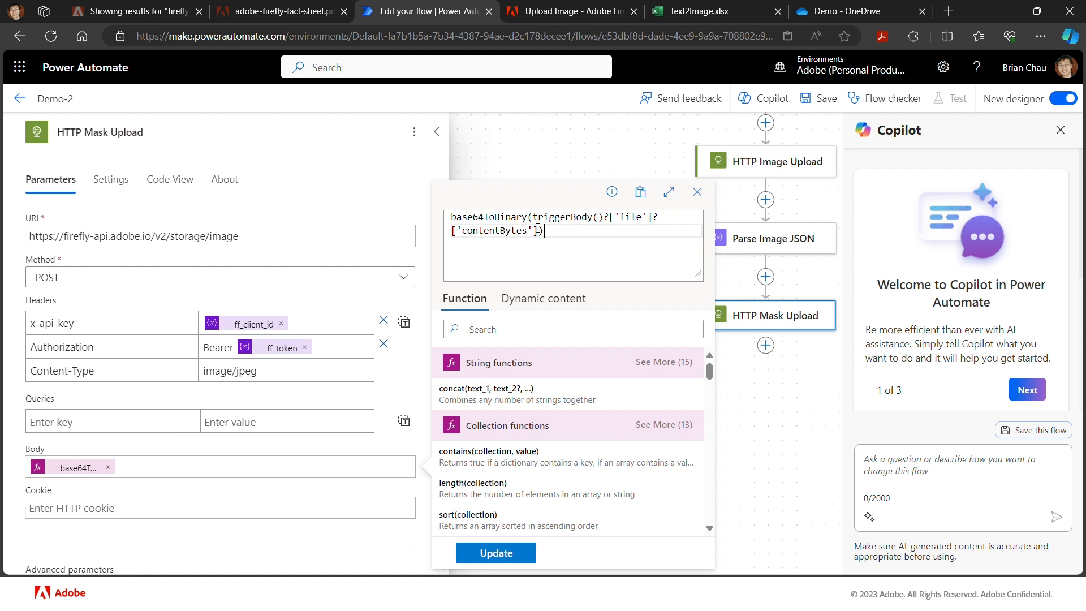
mouse_move(539, 231)
left_mouse_down()
mouse_move(649, 217)
mouse_move(532, 218)
left_mouse_up()
key("BackSpace")
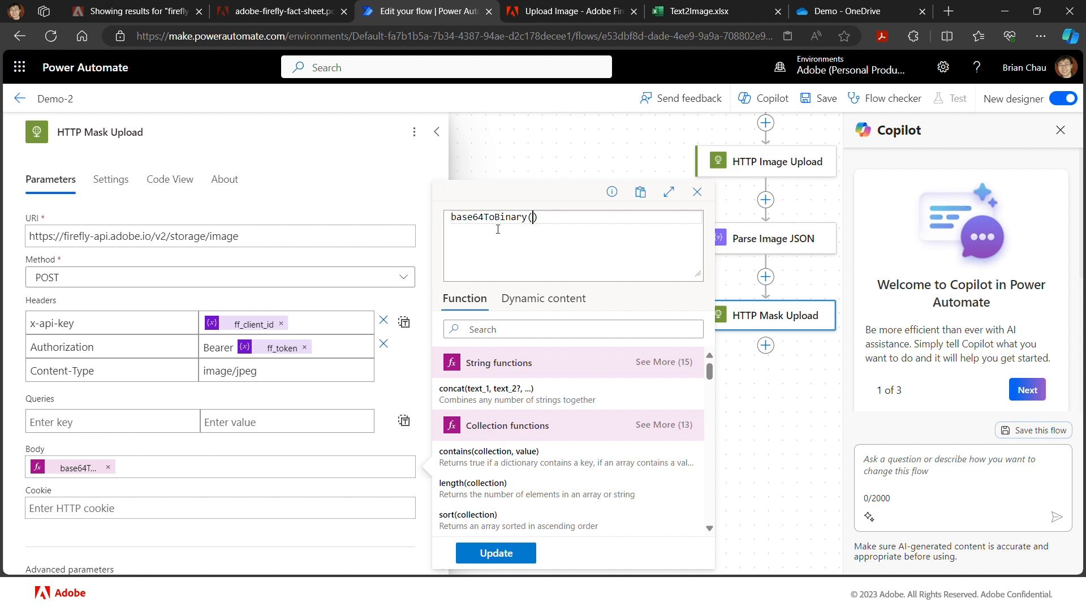
left_click(530, 304)
scroll(535, 456, "down", 5)
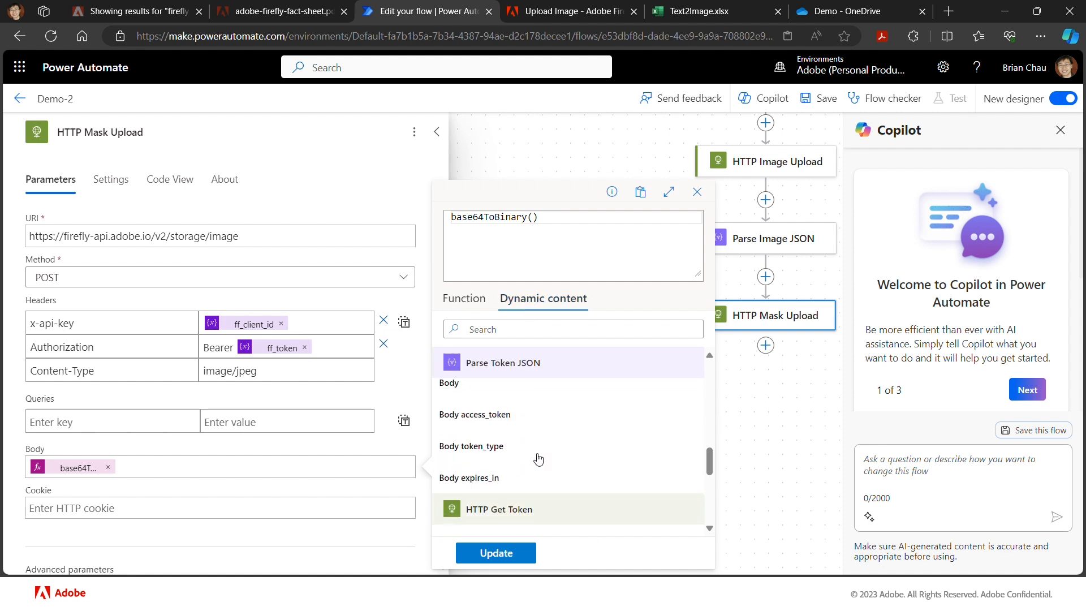
scroll(538, 459, "down", 5)
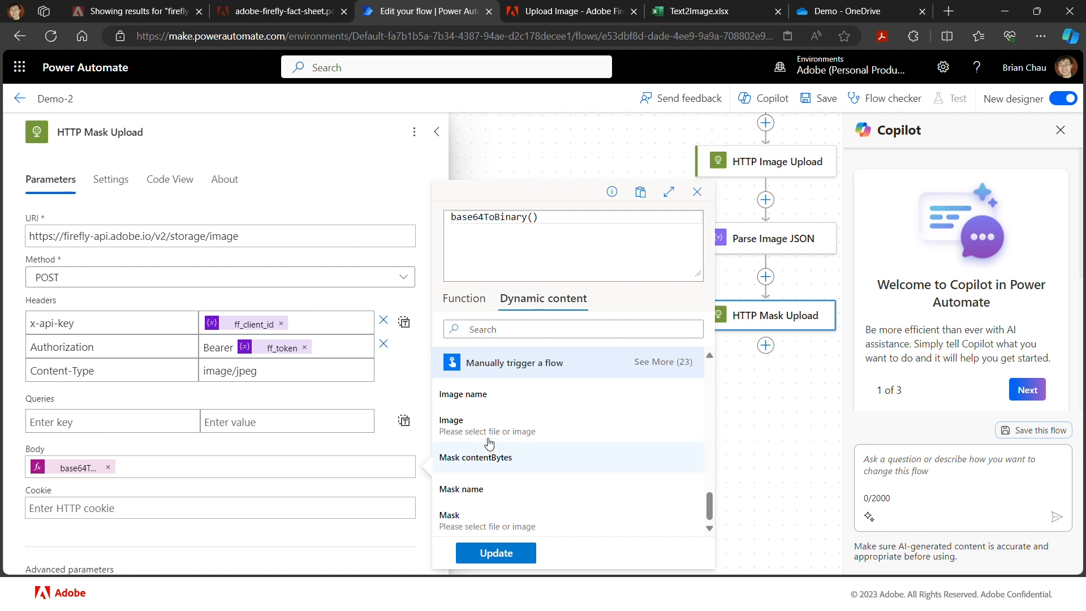
scroll(497, 430, "up", 1)
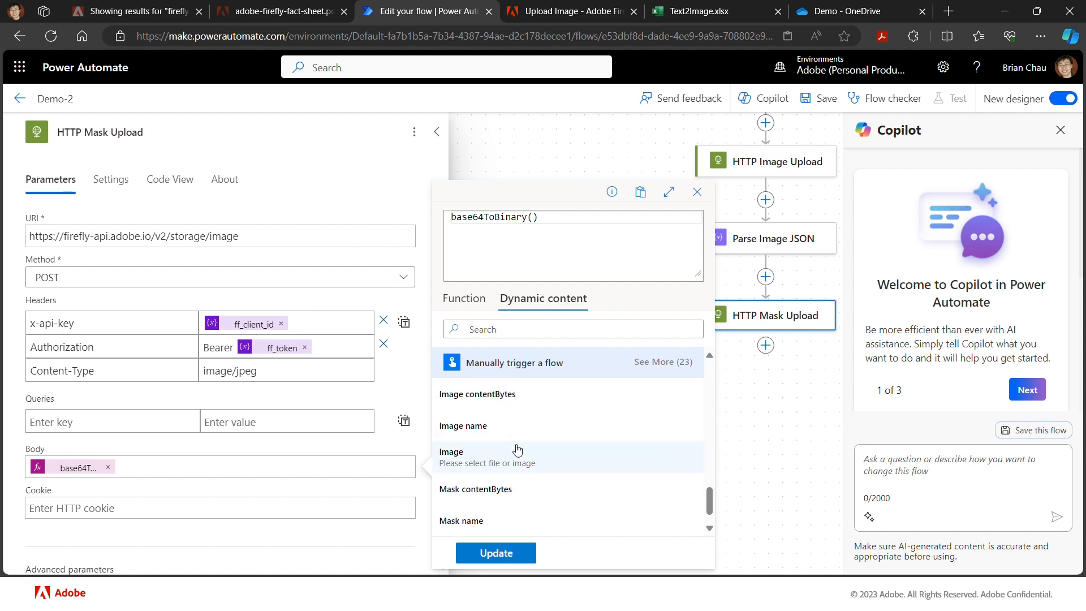
scroll(516, 449, "down", 1)
left_click(502, 461)
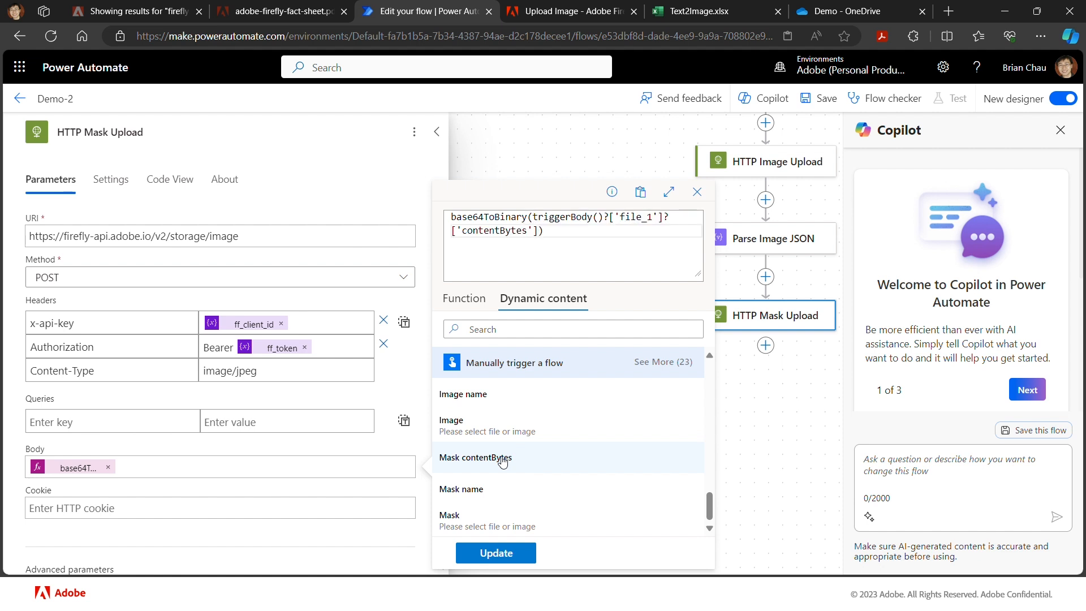
left_click(509, 551)
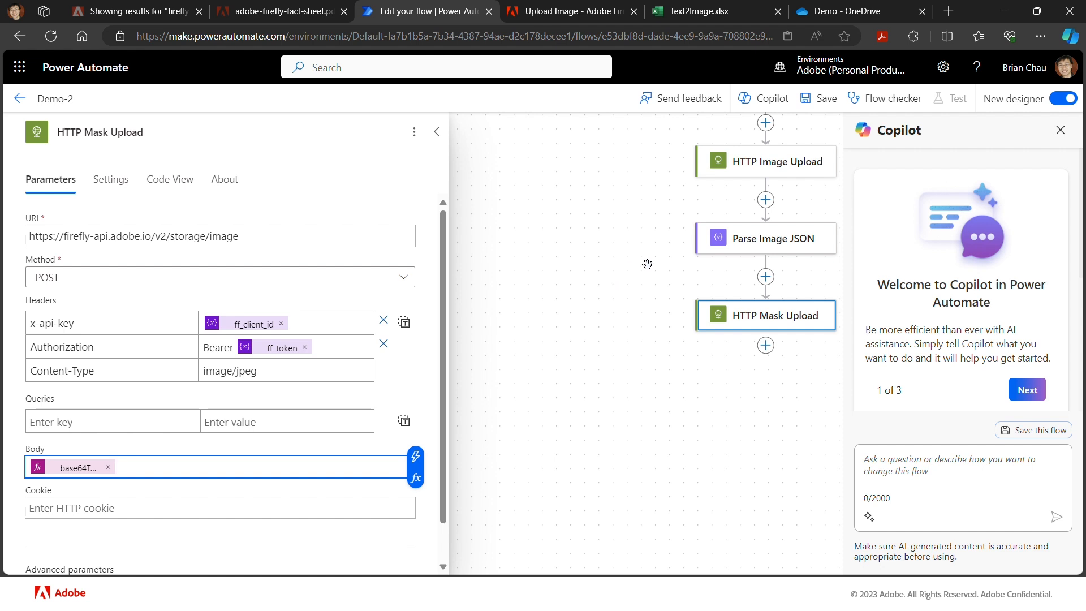
Step: Copy the Parse Image JSON action and paste it after HTTP Mask Upload
left_click(701, 235)
key("ctrl+c")
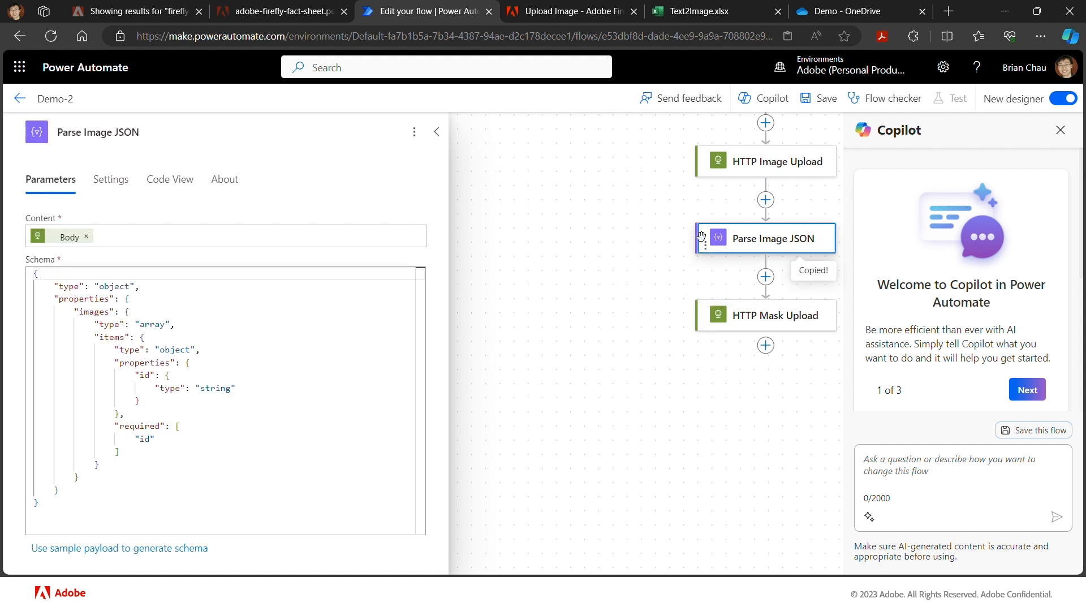
left_click(765, 346)
left_click(796, 361)
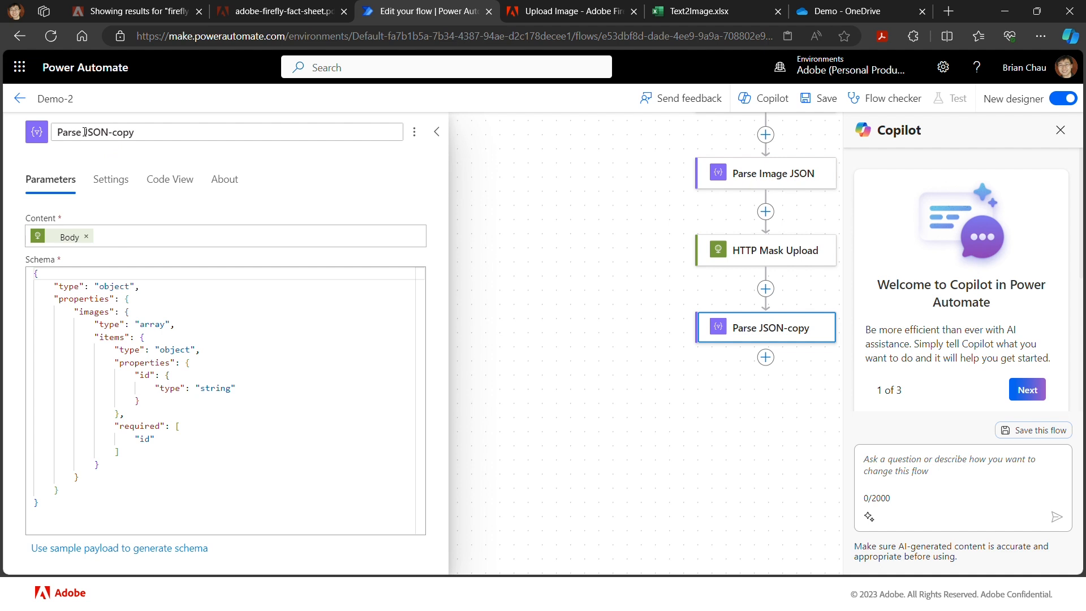
Step: Rename the pasted parse action as Parse Mask JSON
left_click(84, 132)
type("Maso")
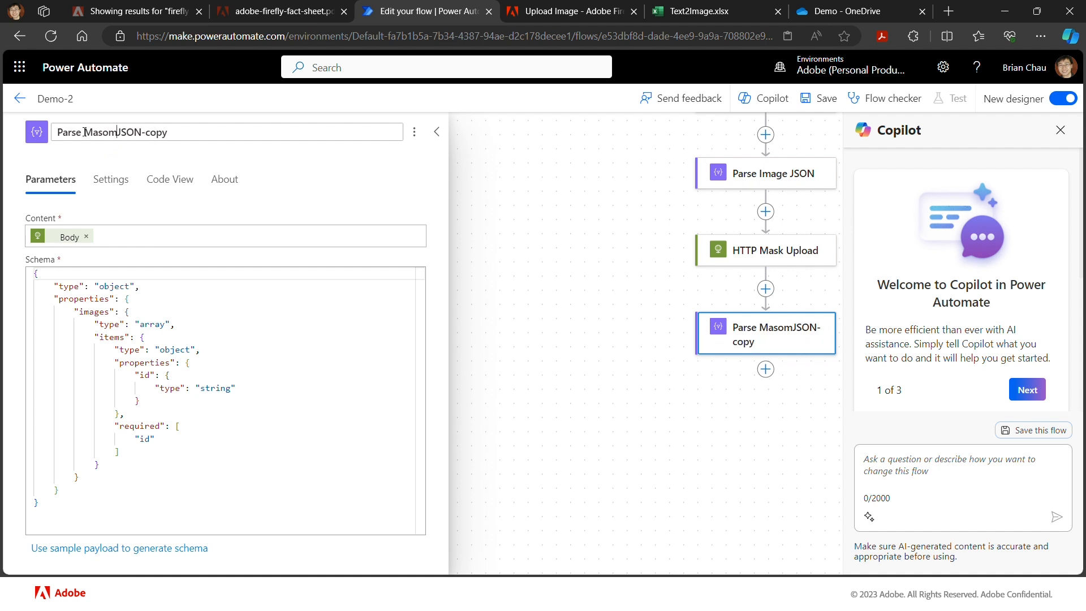
key("BackSpace")
type("k")
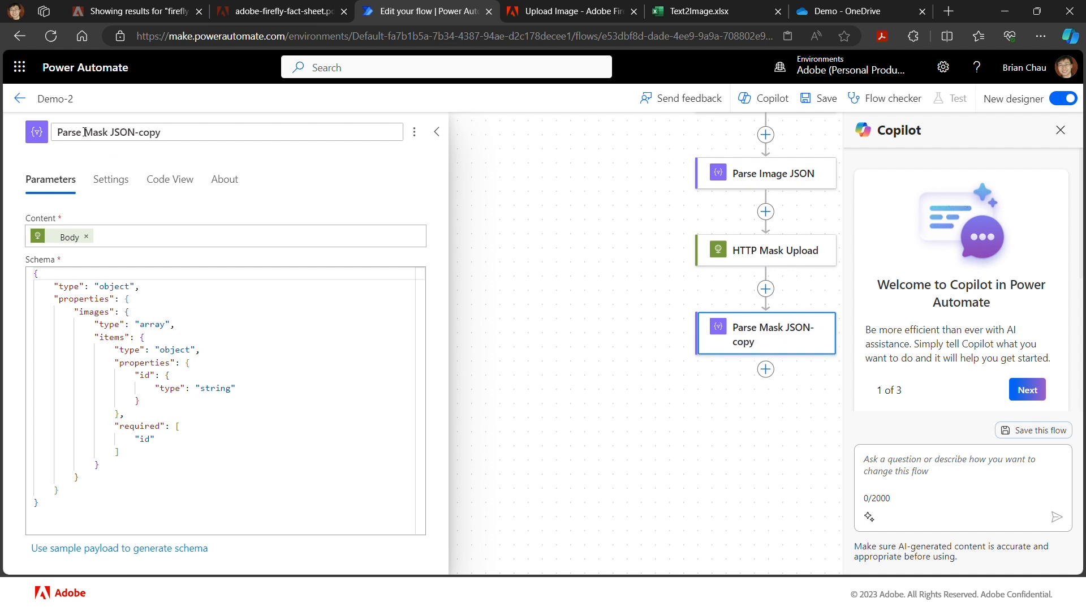
left_click_drag(136, 133, 206, 135)
key("BackSpace")
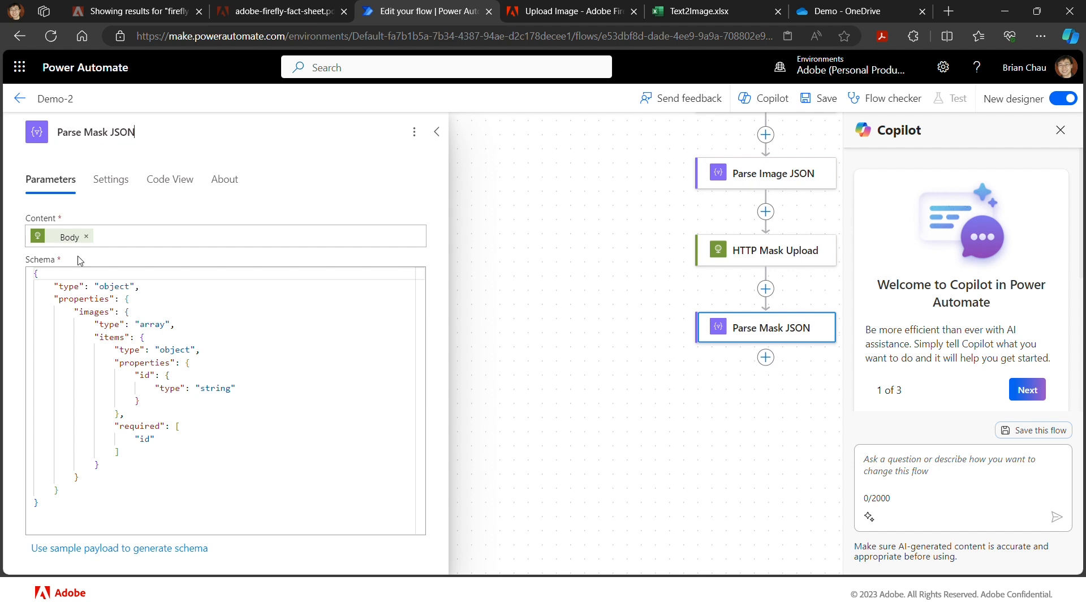
Step: Replace the content of Parse Mask JSON with the Body of HTTP Mask Upload
left_click(86, 237)
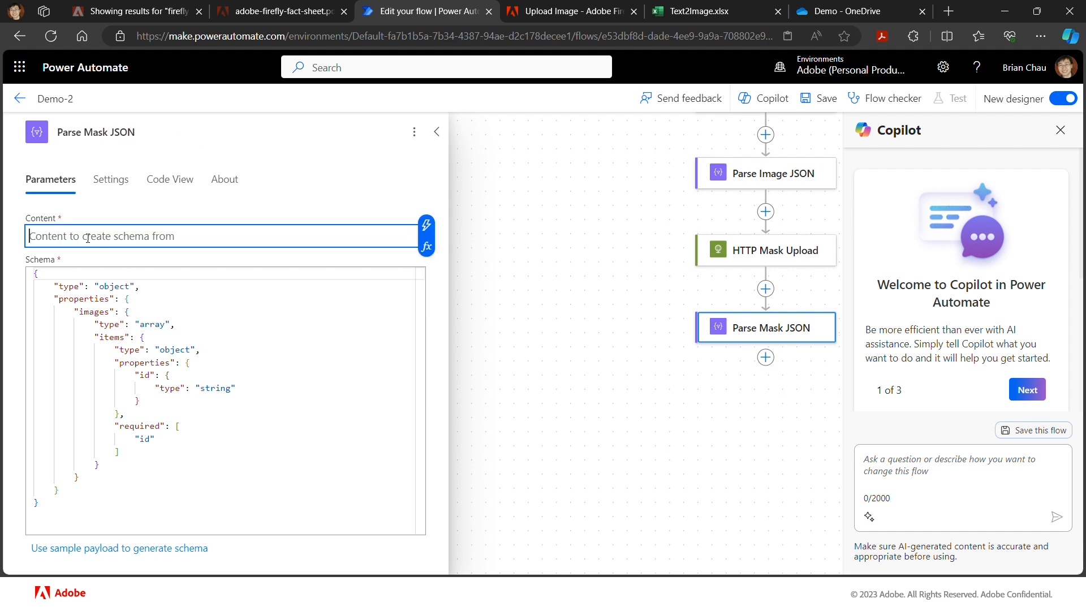
scroll(601, 220, "up", 1)
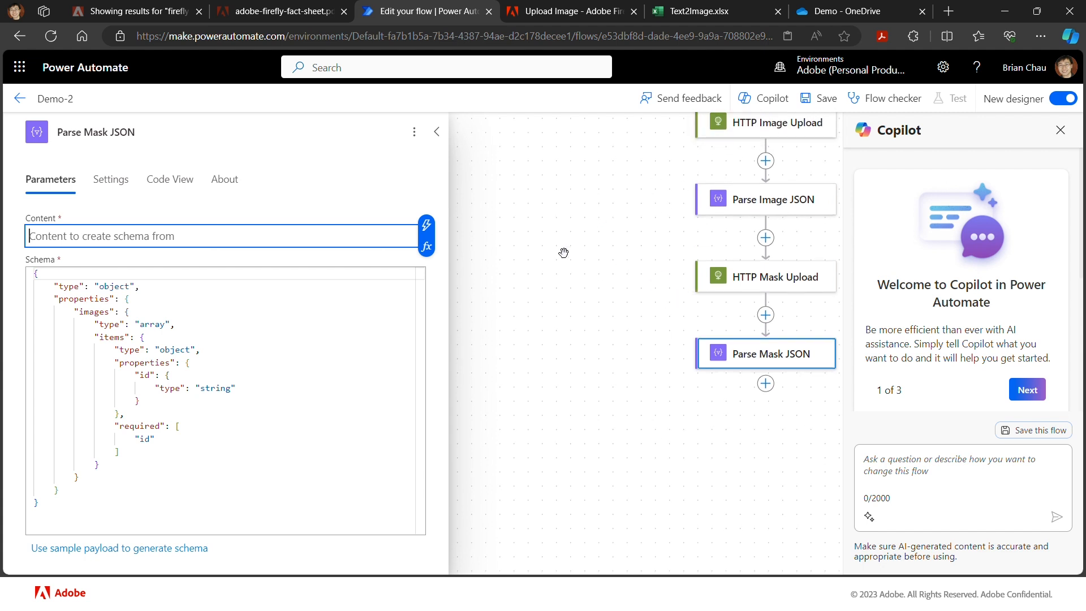
left_click(427, 227)
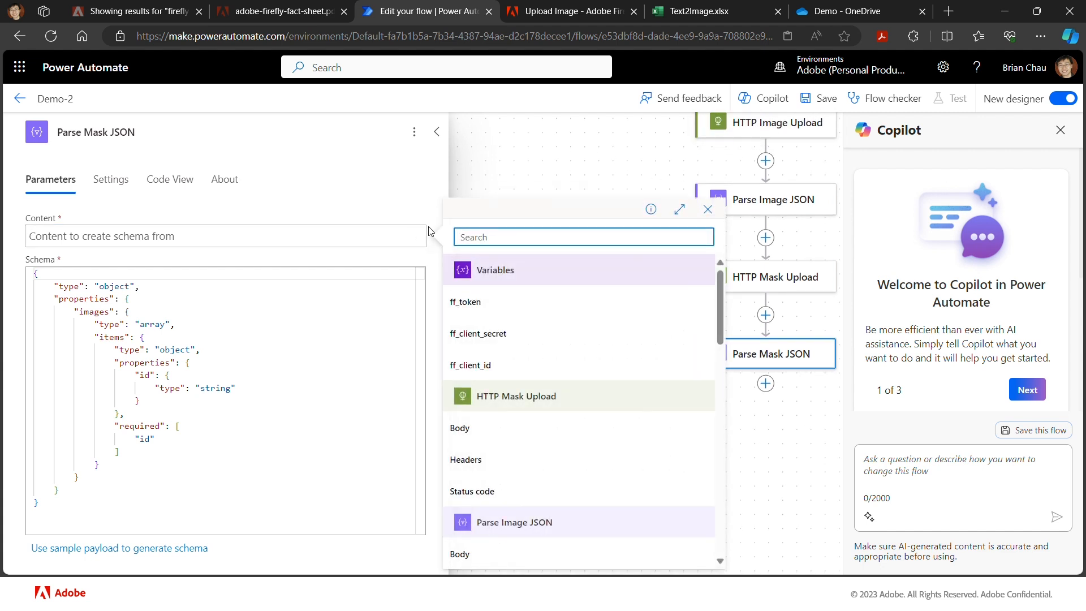
left_click(482, 428)
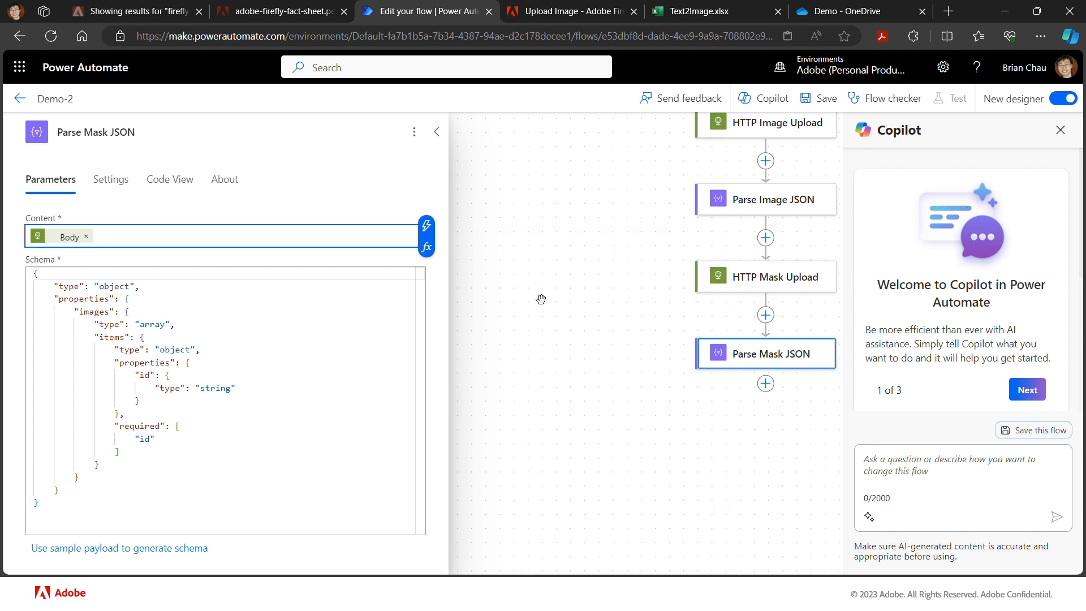
Step: Save the flow and start a manual test run
left_click(819, 99)
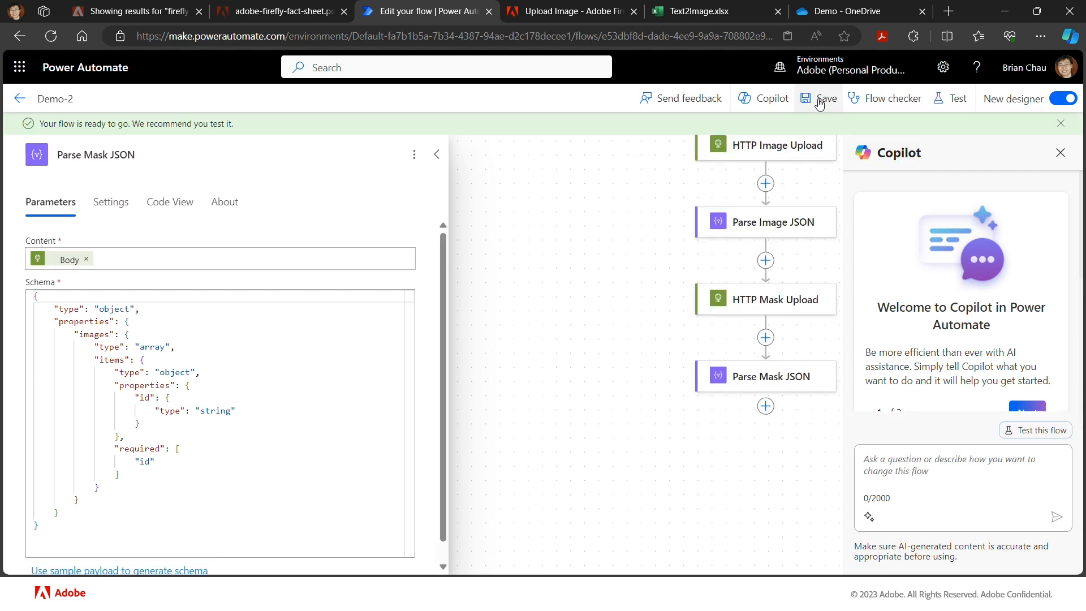
left_click(955, 100)
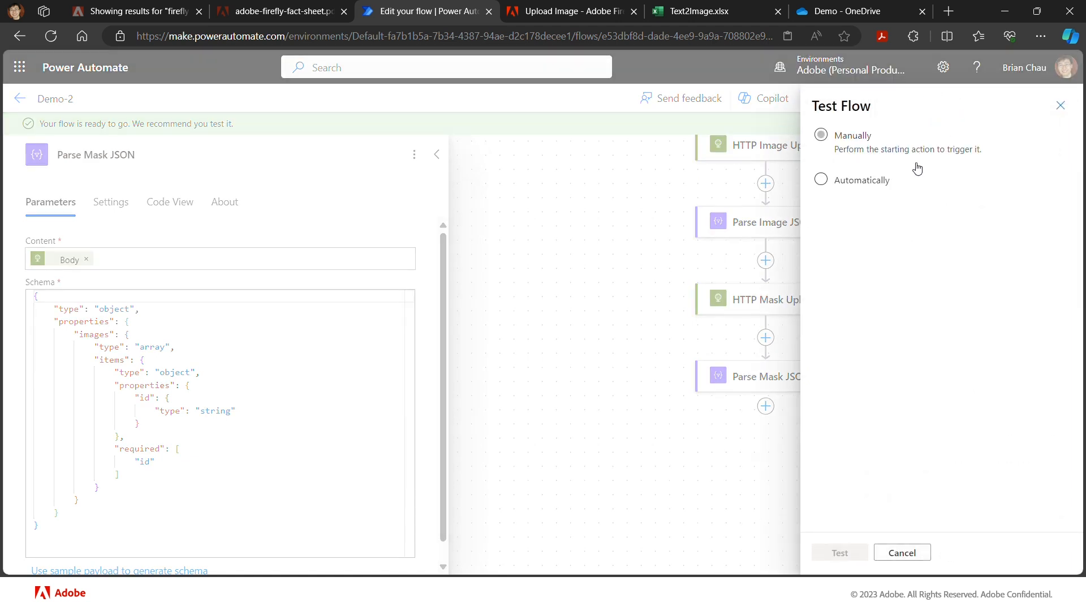
left_click(838, 149)
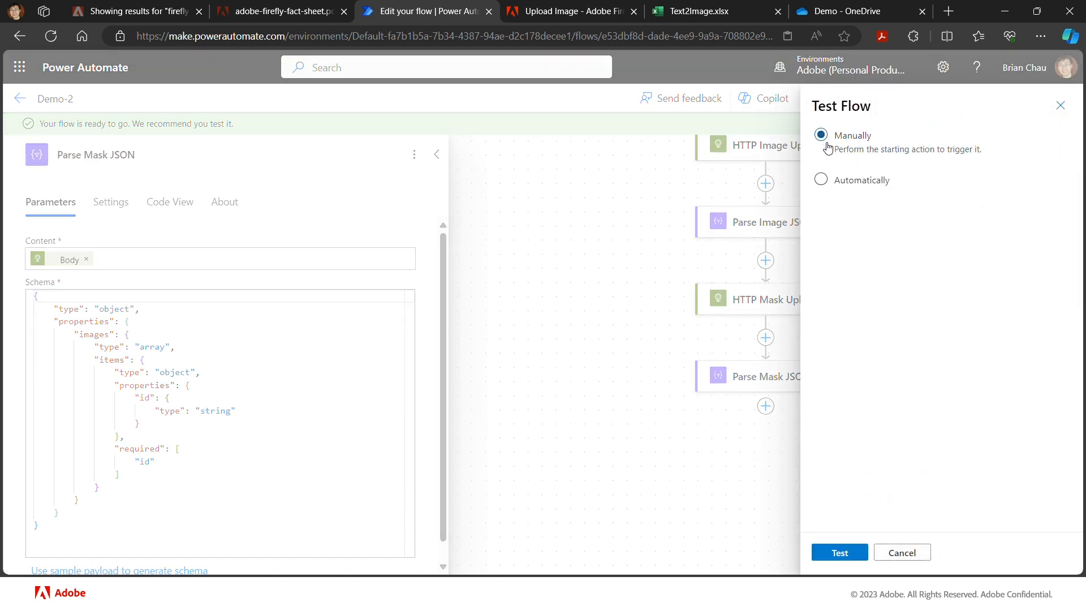
left_click(840, 552)
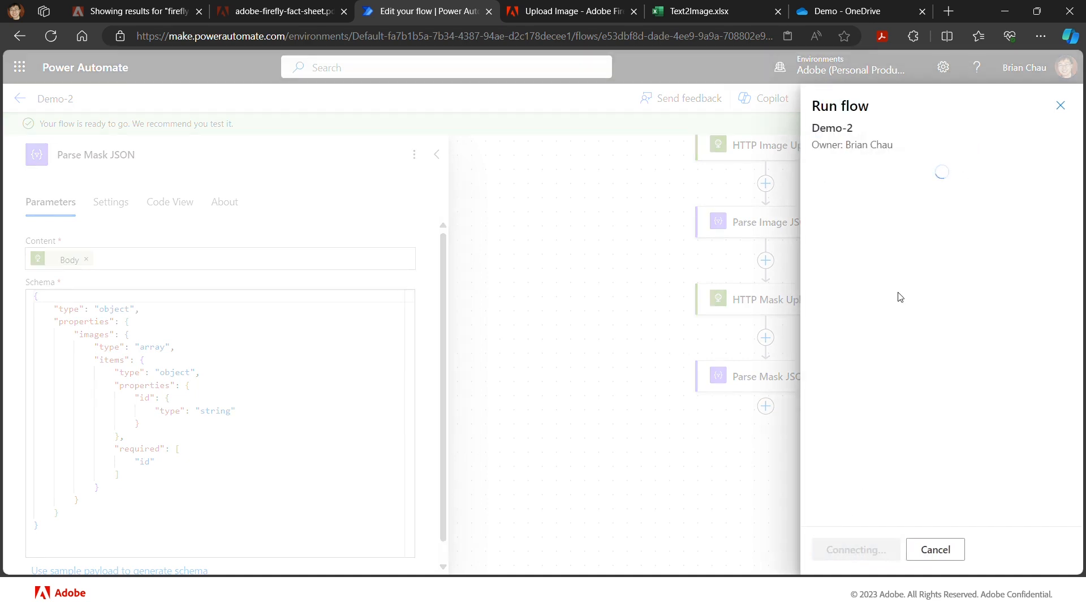
Step: Run the flow with cream.jpg as the Image and mask.jpg as the Mask, and dismiss the start confirmation
left_click(1045, 201)
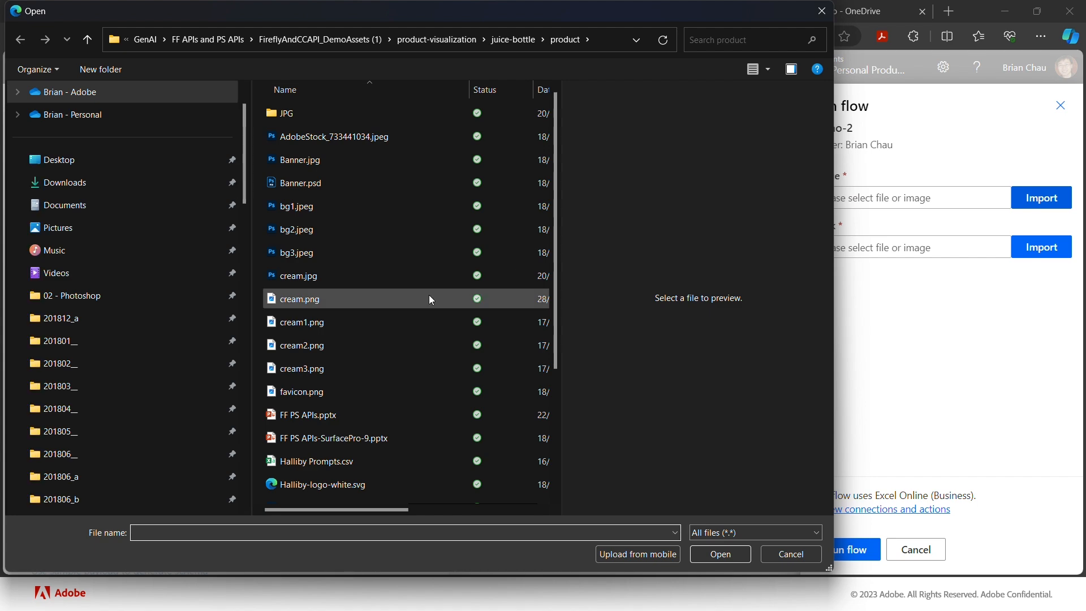
left_click(376, 276)
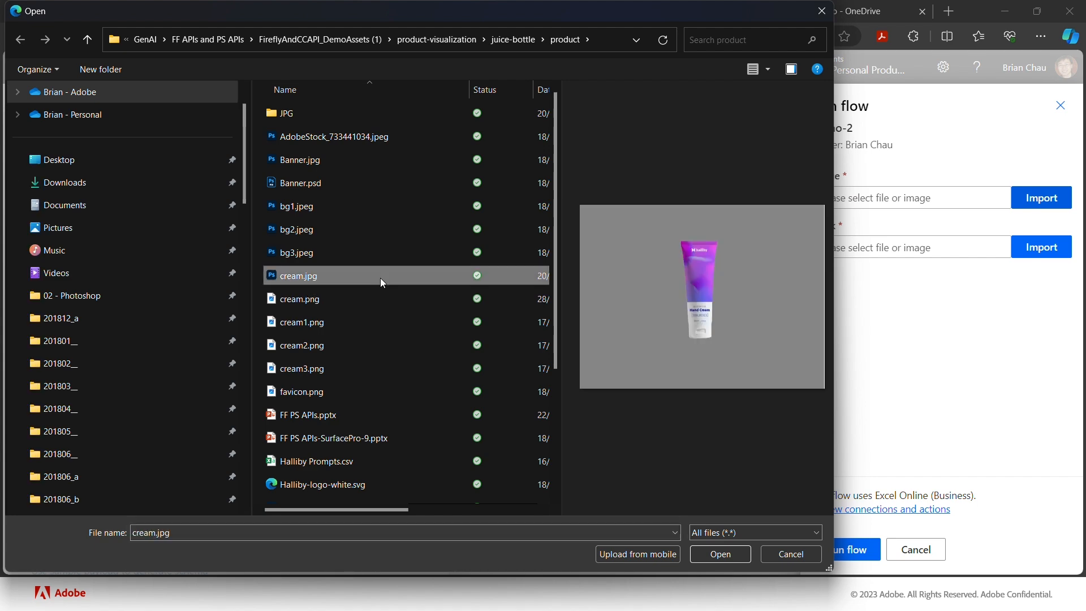
left_click(732, 554)
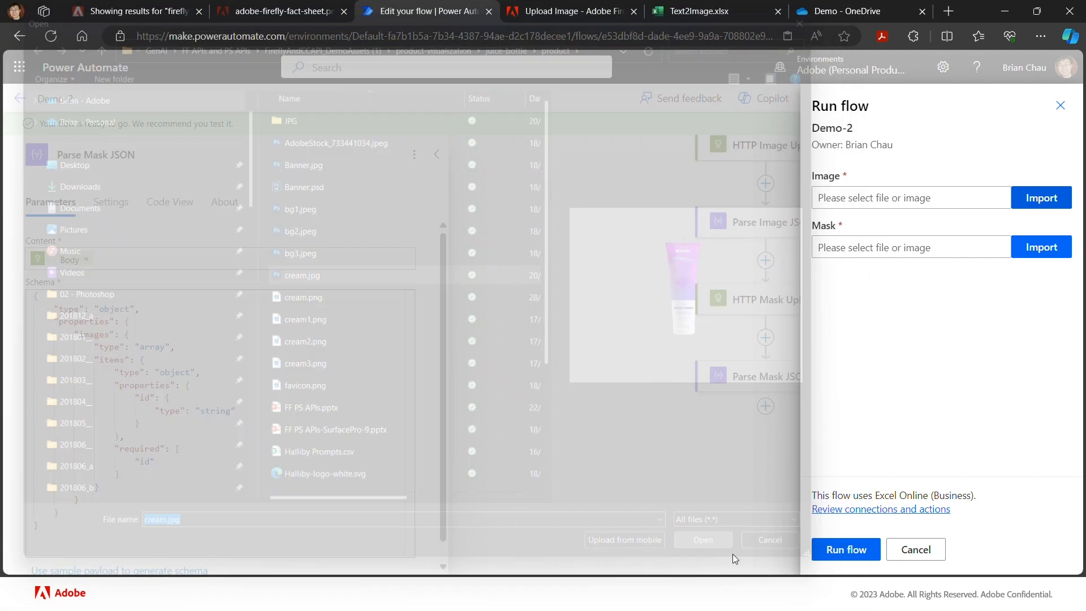
left_click(1047, 254)
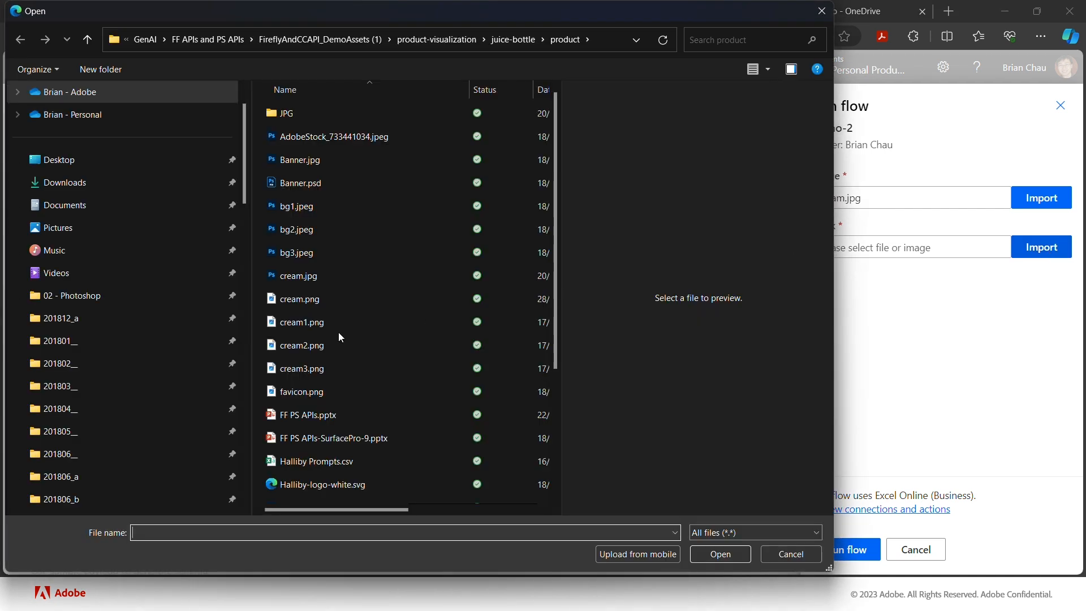
scroll(338, 336, "down", 3)
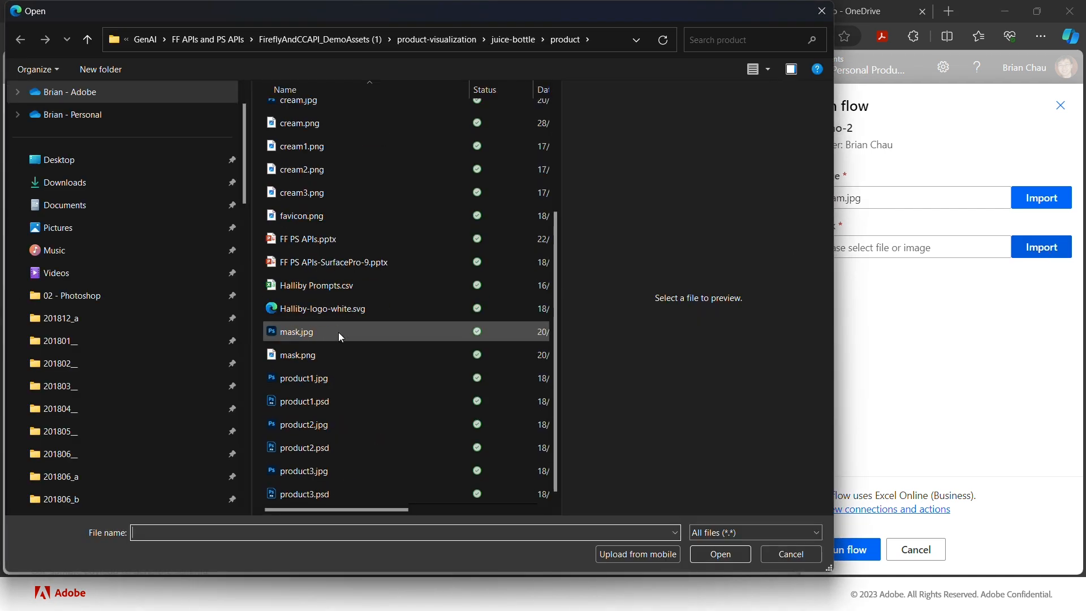
left_click(339, 331)
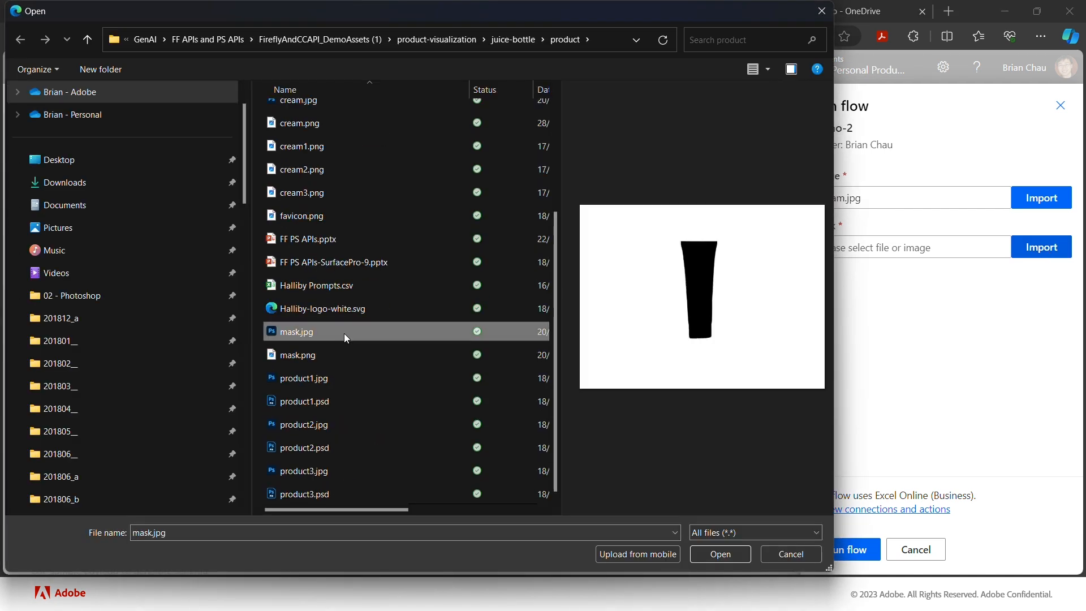
left_click(734, 558)
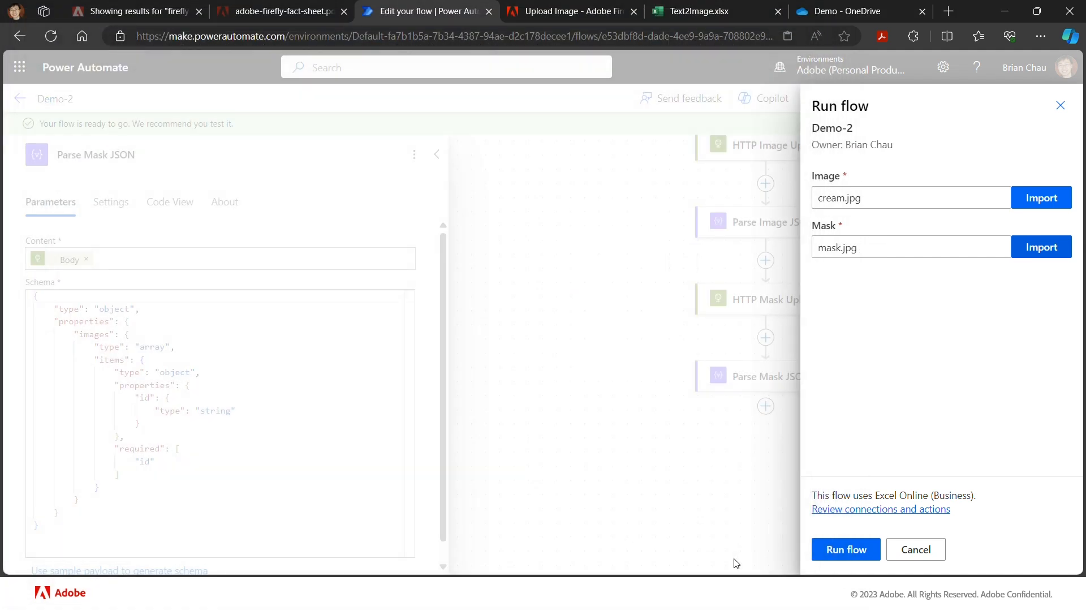
left_click(839, 555)
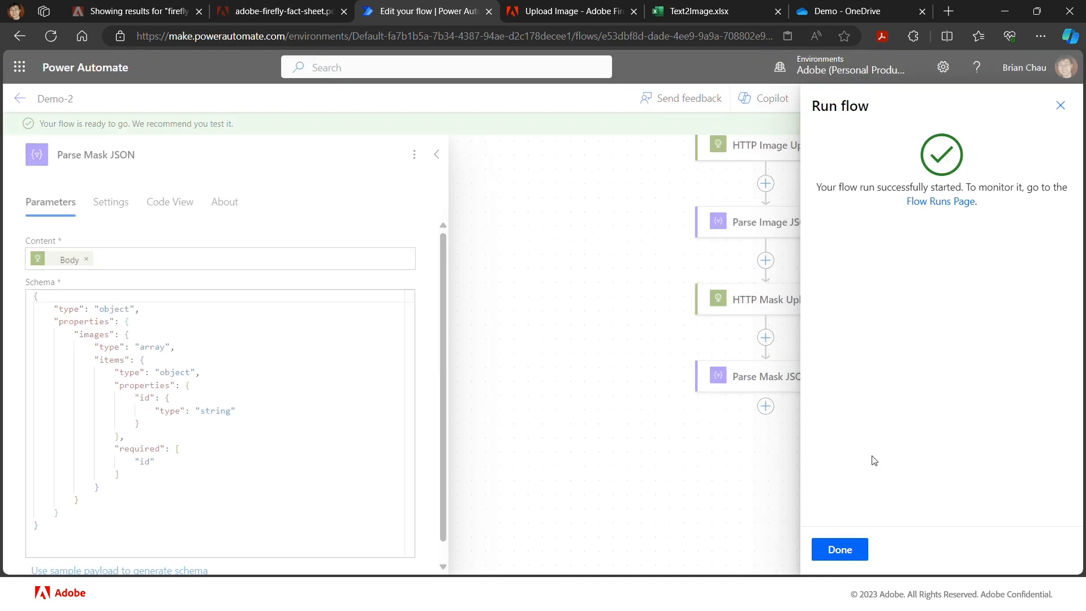
left_click(844, 554)
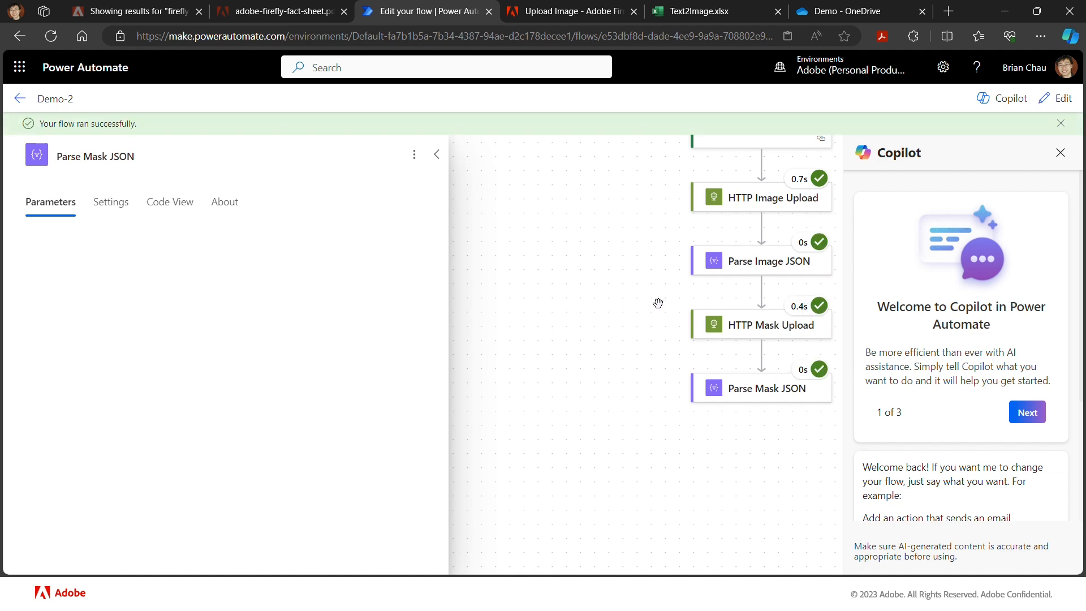
Step: Examine the run outputs of Parse Mask JSON and Parse Image JSON for the returned image IDs
left_click(733, 391)
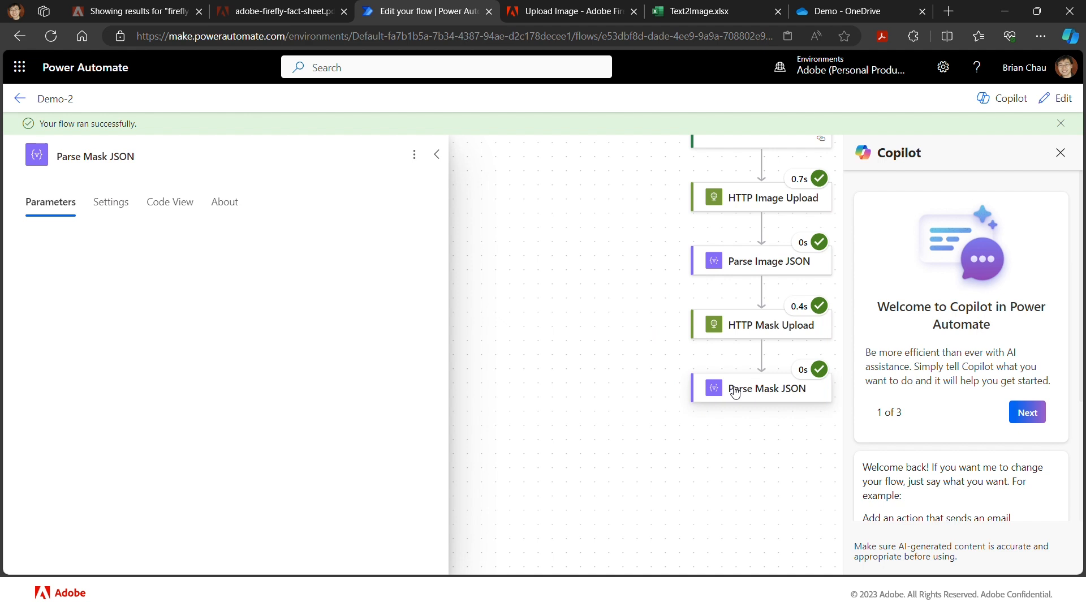
scroll(410, 408, "down", 10)
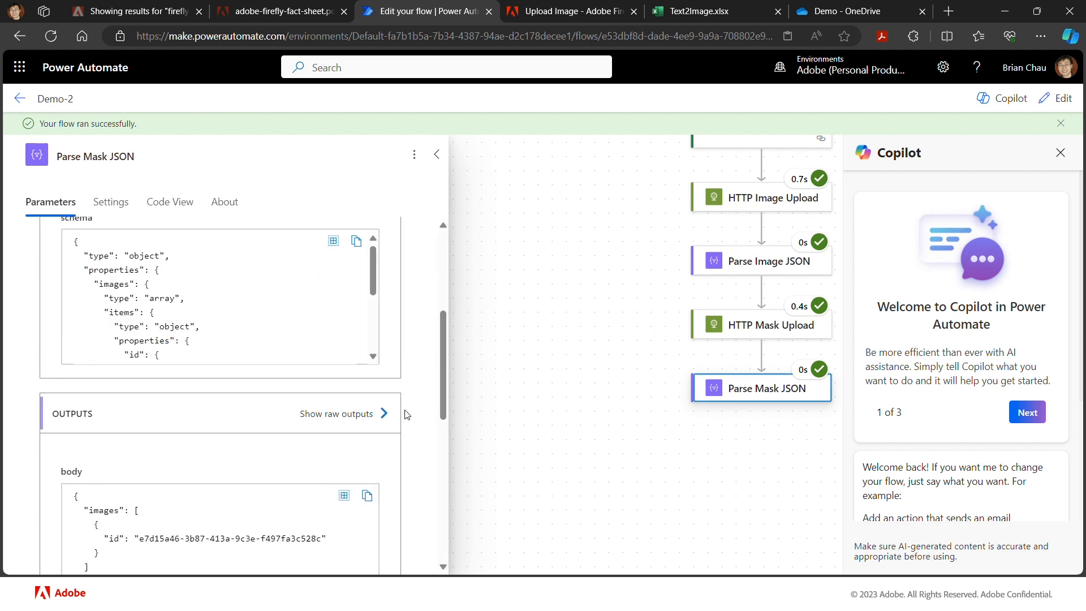
scroll(406, 414, "up", 5)
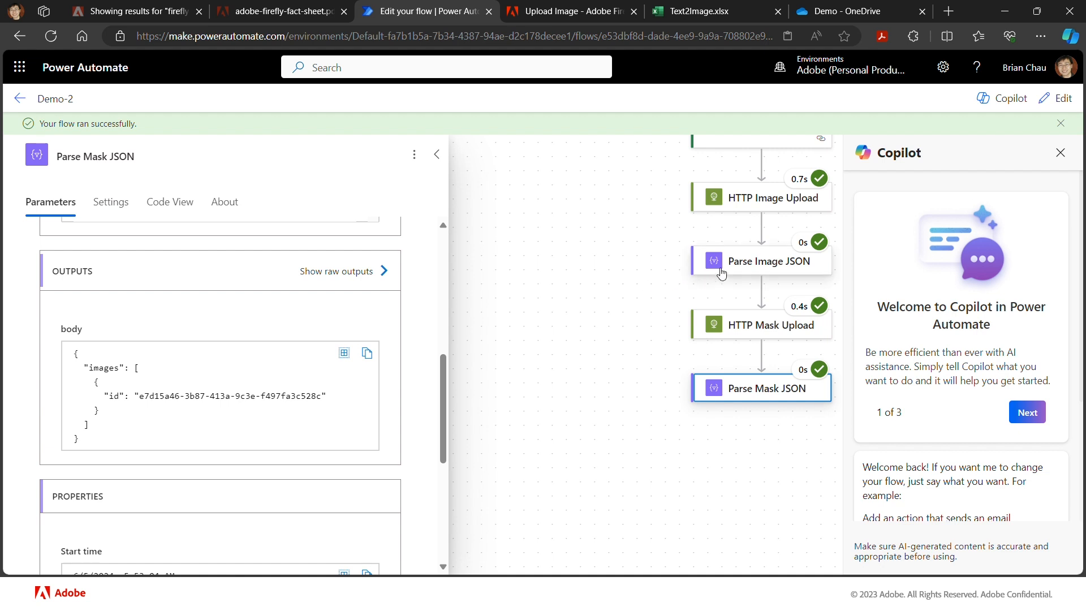
left_click(736, 263)
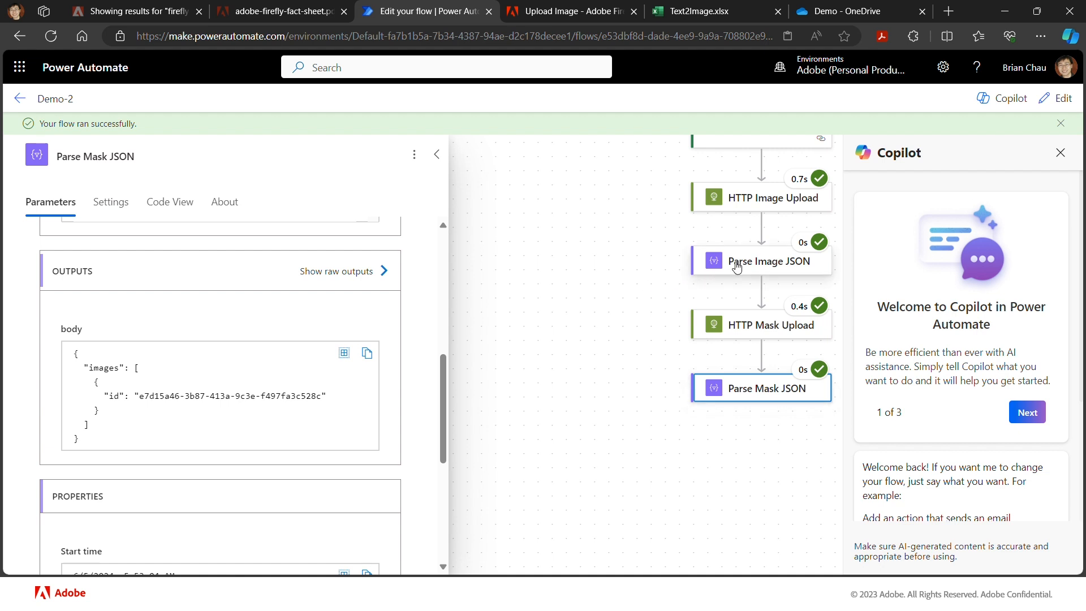
scroll(394, 365, "down", 5)
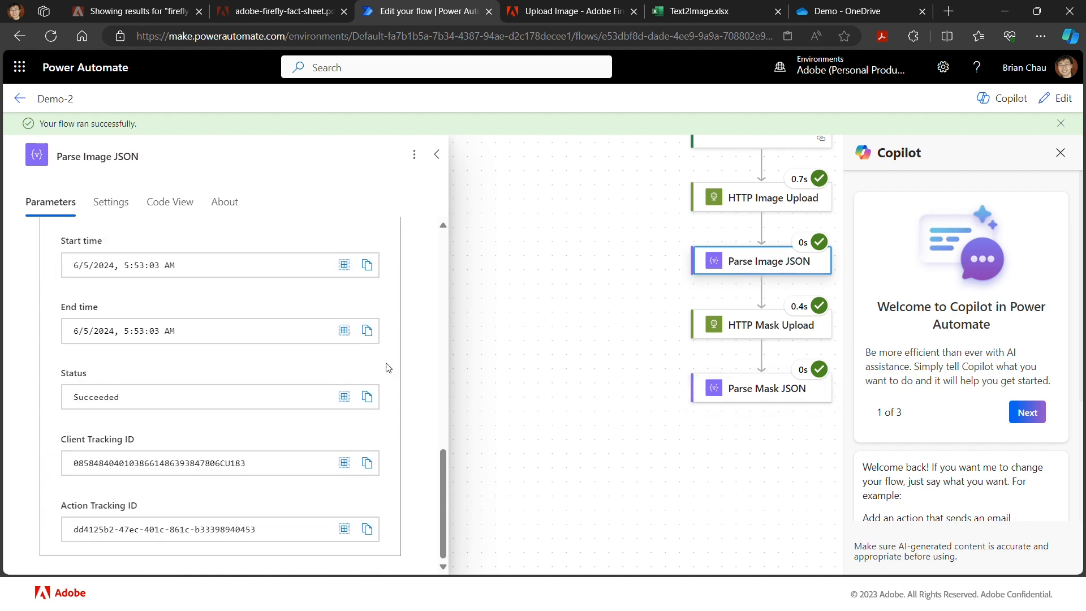
scroll(362, 381, "up", 3)
scroll(362, 382, "up", 2)
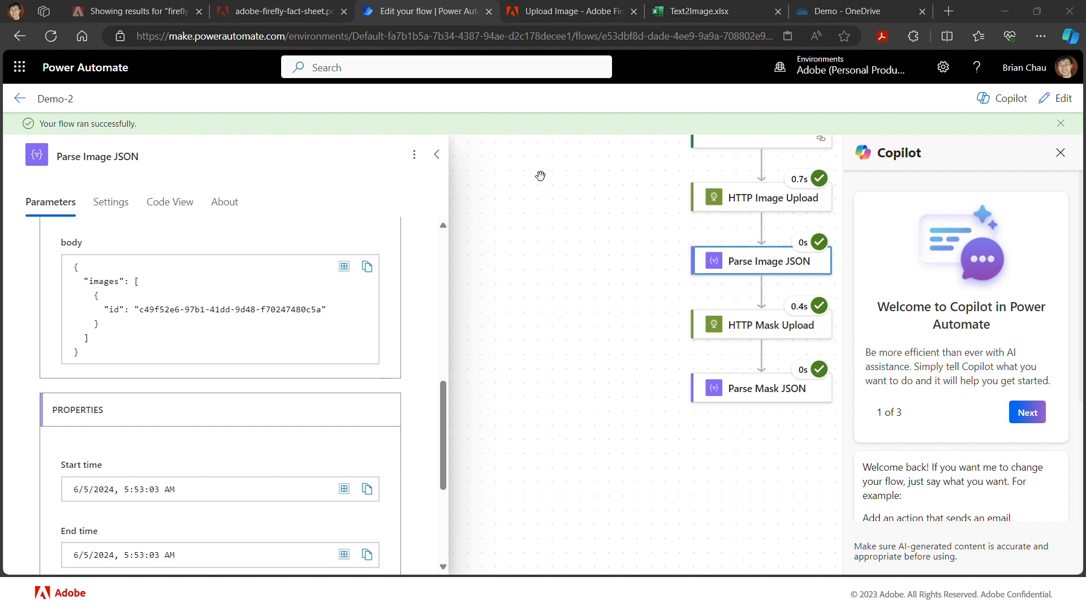
left_click(575, 321)
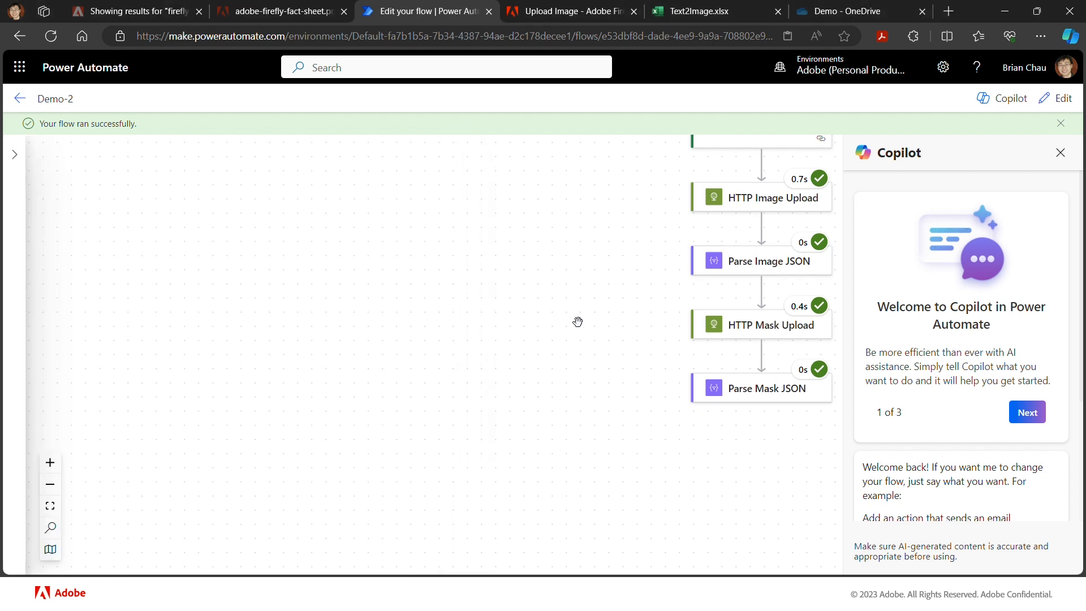
Step: Reopen the flow for editing and copy the Fill Image endpoint URL from the Firefly API reference
left_click(1063, 98)
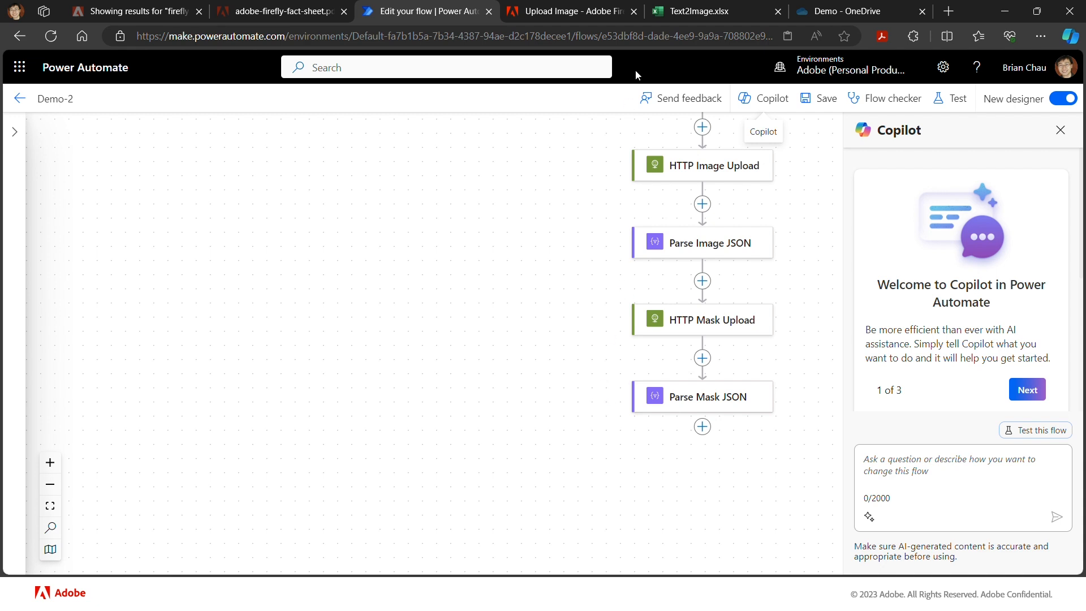
left_click(640, 14)
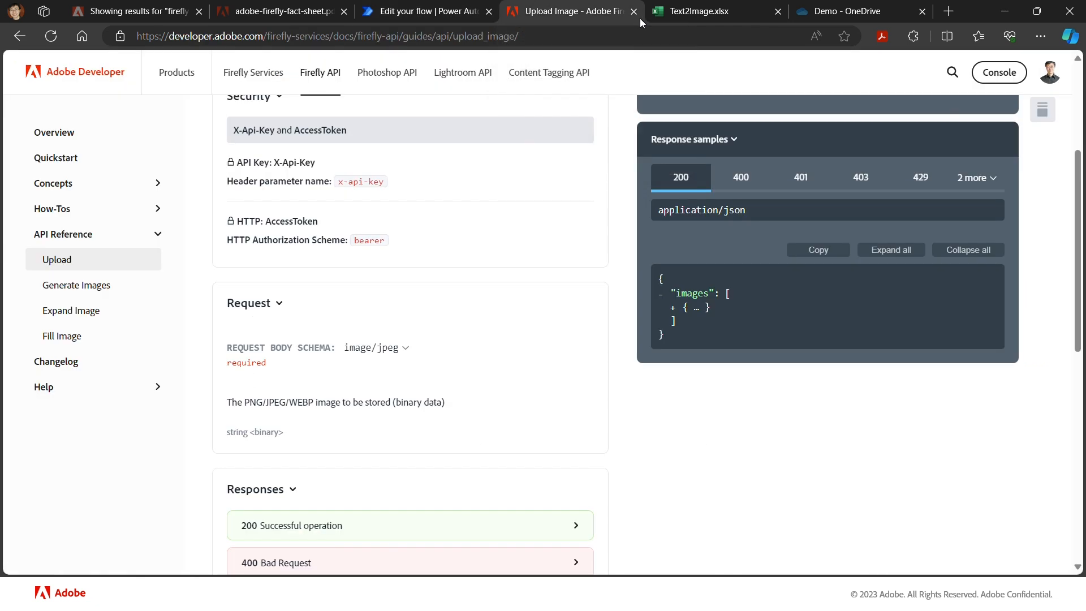
left_click(86, 339)
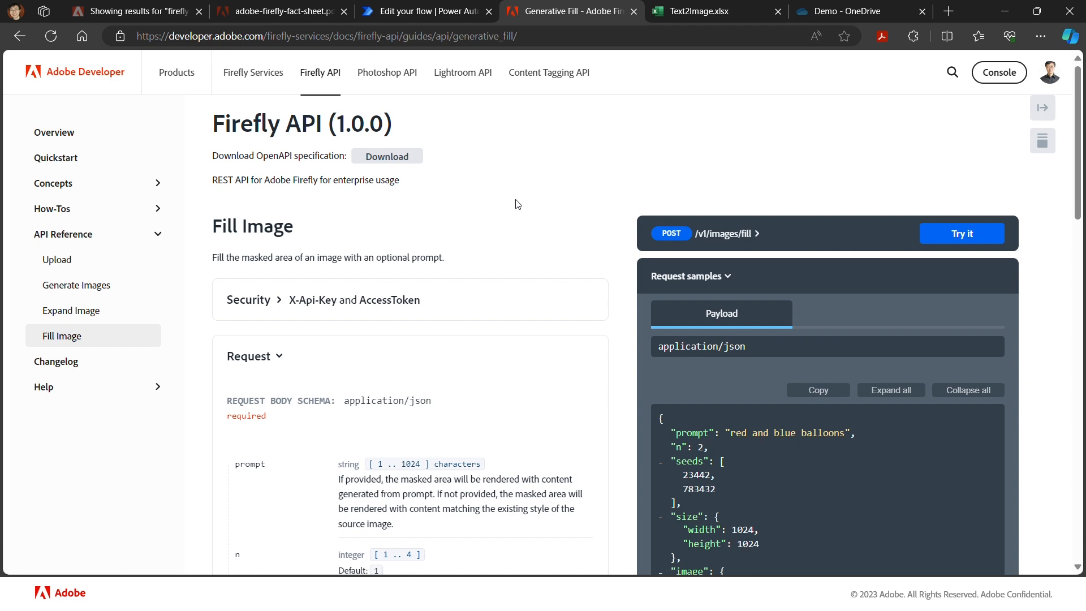
left_click(681, 236)
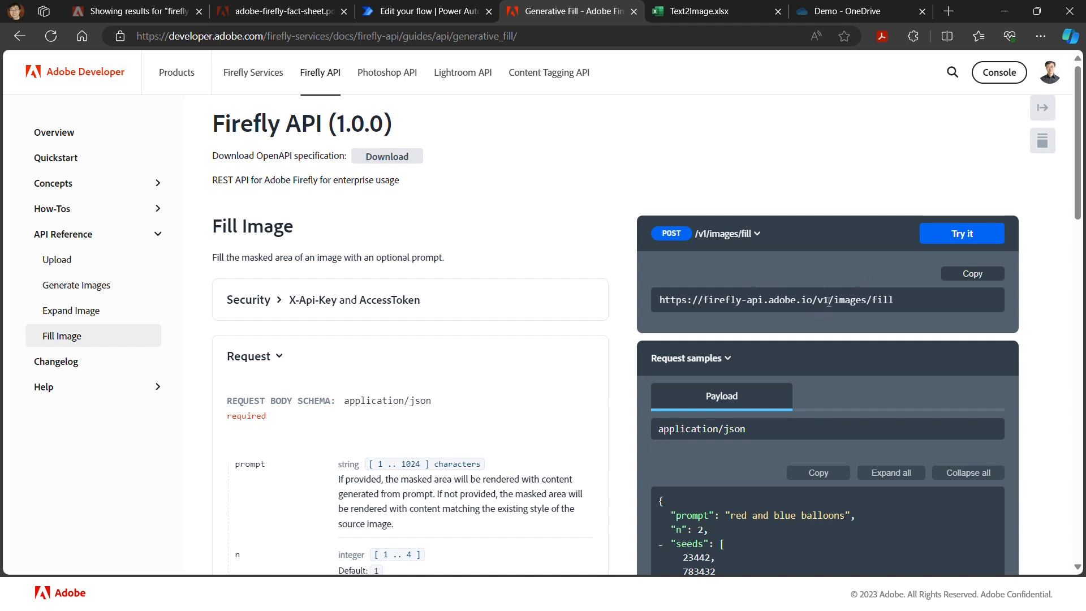
left_click(980, 278)
Step: Switch back to the Power Automate flow and add an HTTP action after Parse Mask JSON
left_click(404, 14)
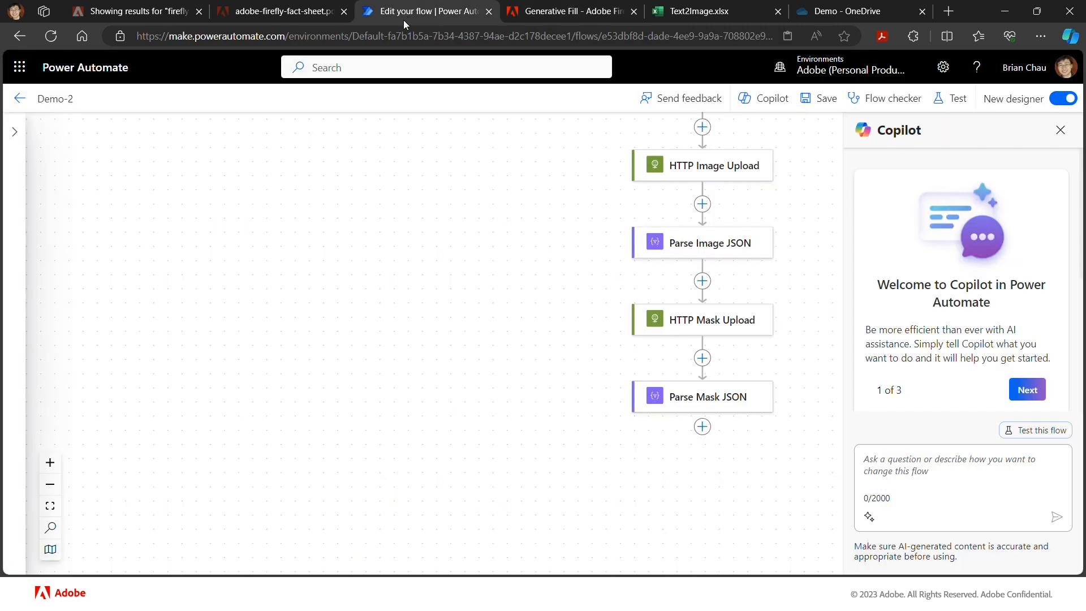
left_click(702, 428)
left_click(730, 428)
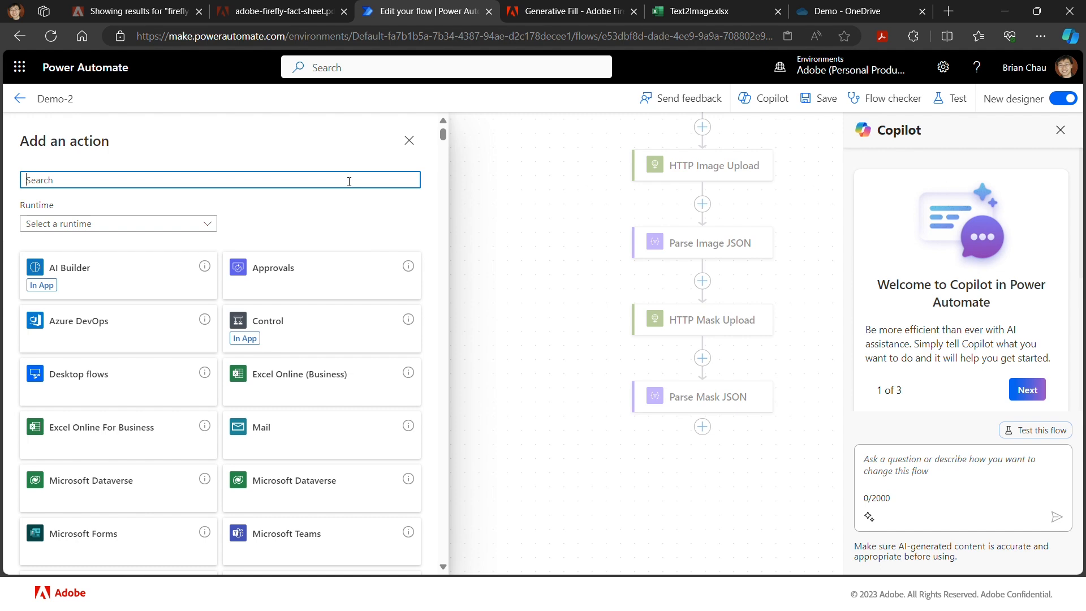
type("http")
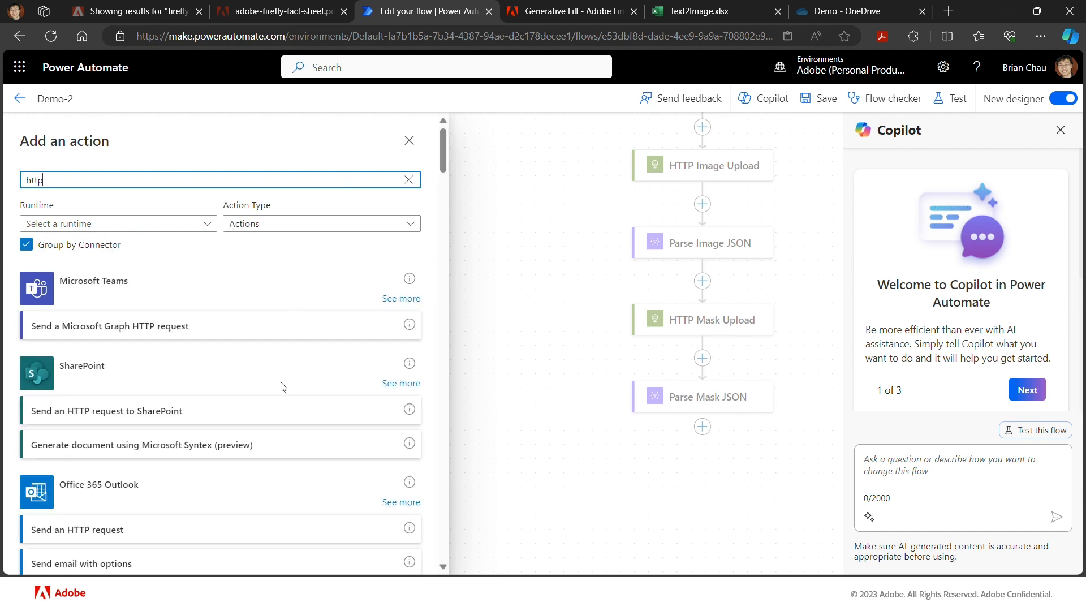
scroll(283, 387, "down", 5)
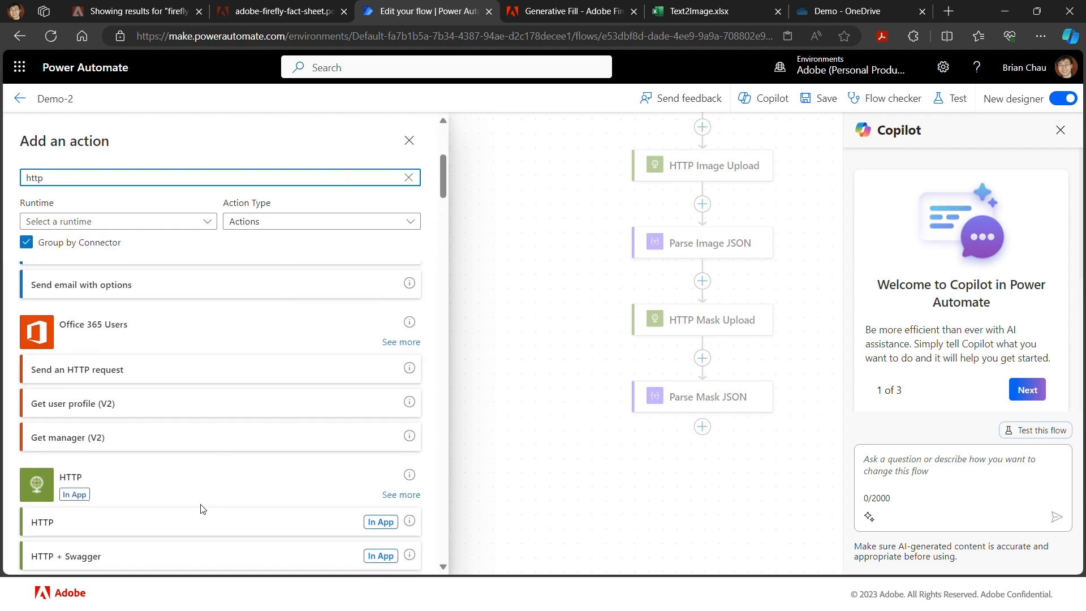
left_click(189, 523)
left_click(243, 238)
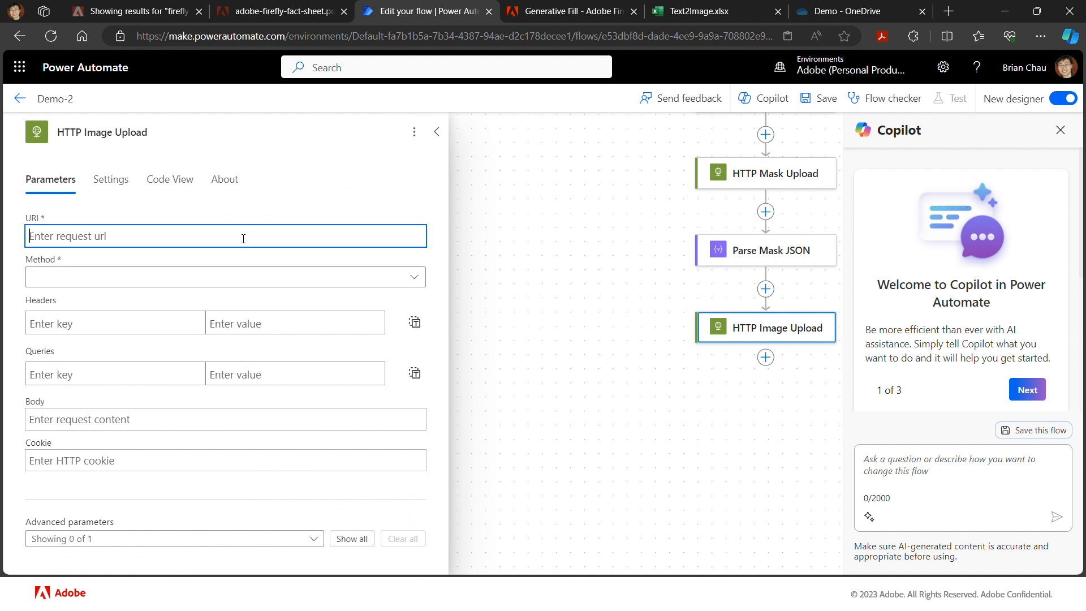
key("ctrl+v")
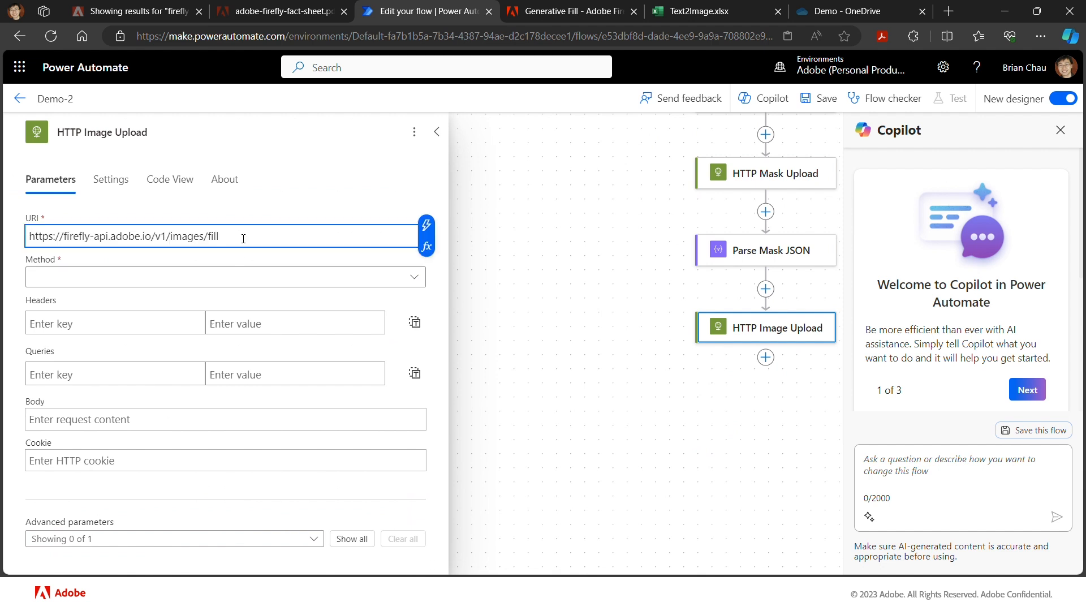
left_click(338, 289)
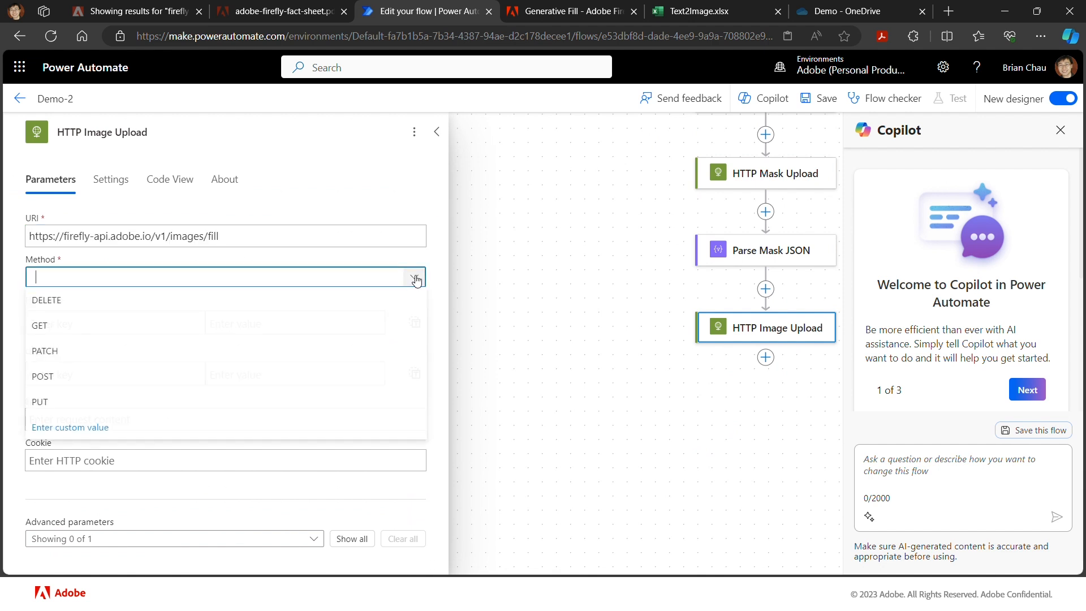
left_click(242, 387)
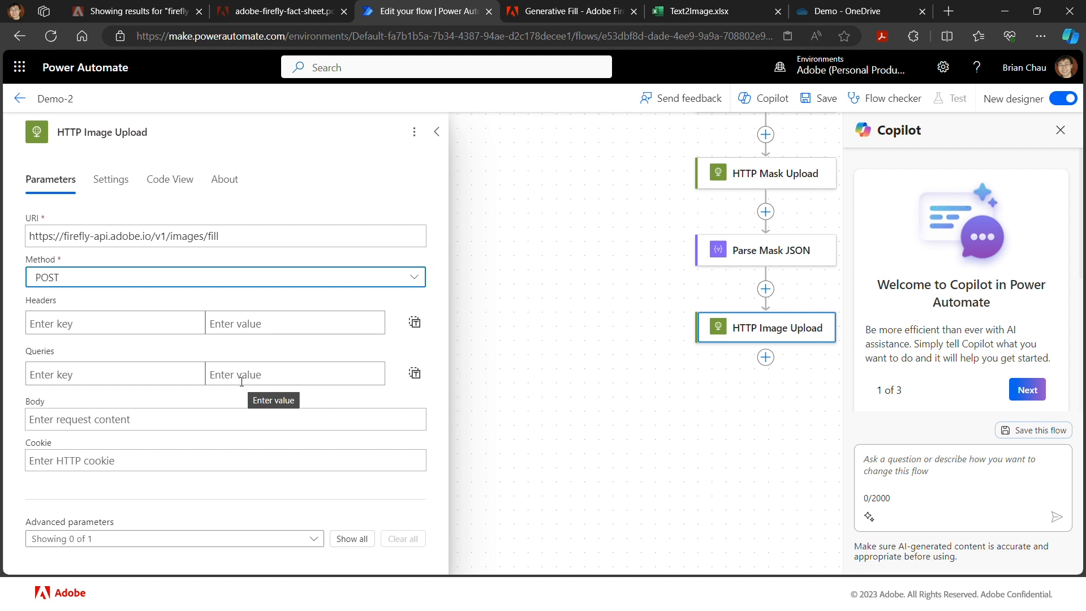
Step: Add an x-api-key header to the new HTTP action with the ff_client_id variable as its value
left_click(183, 322)
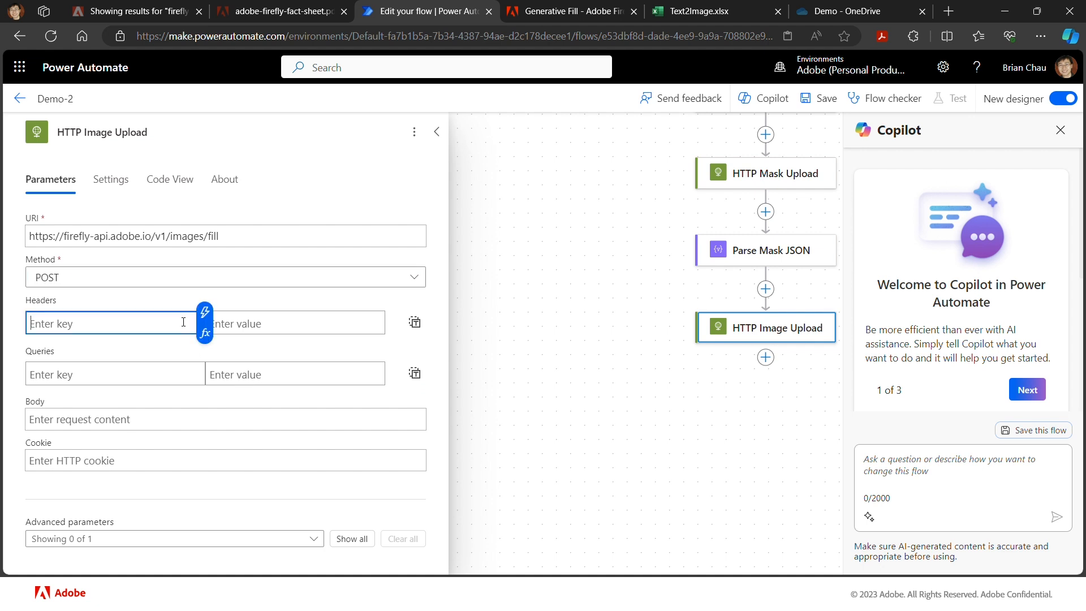
type("x-api-key")
key("Tab")
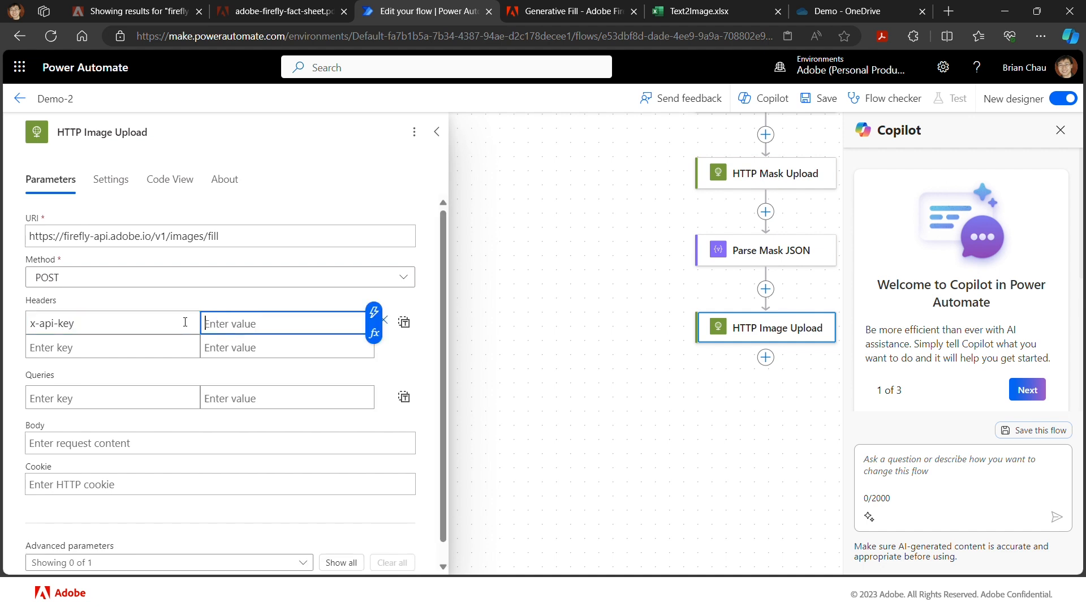
left_click(374, 315)
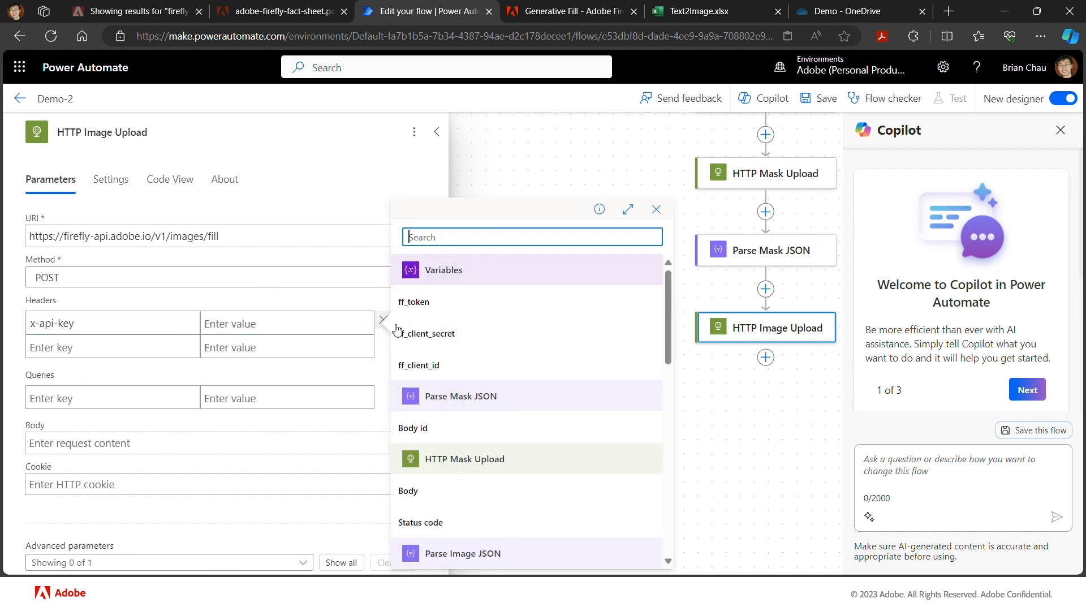
left_click(439, 367)
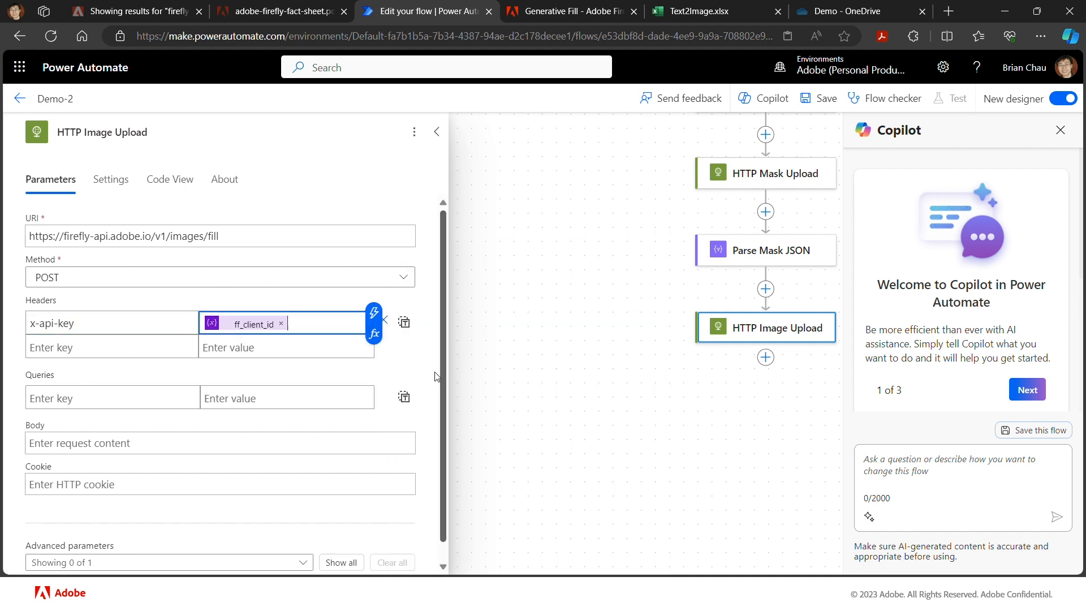
Step: Add an Authorization header with the value "Bearer" followed by the ff_token variable
left_click(171, 344)
type("A")
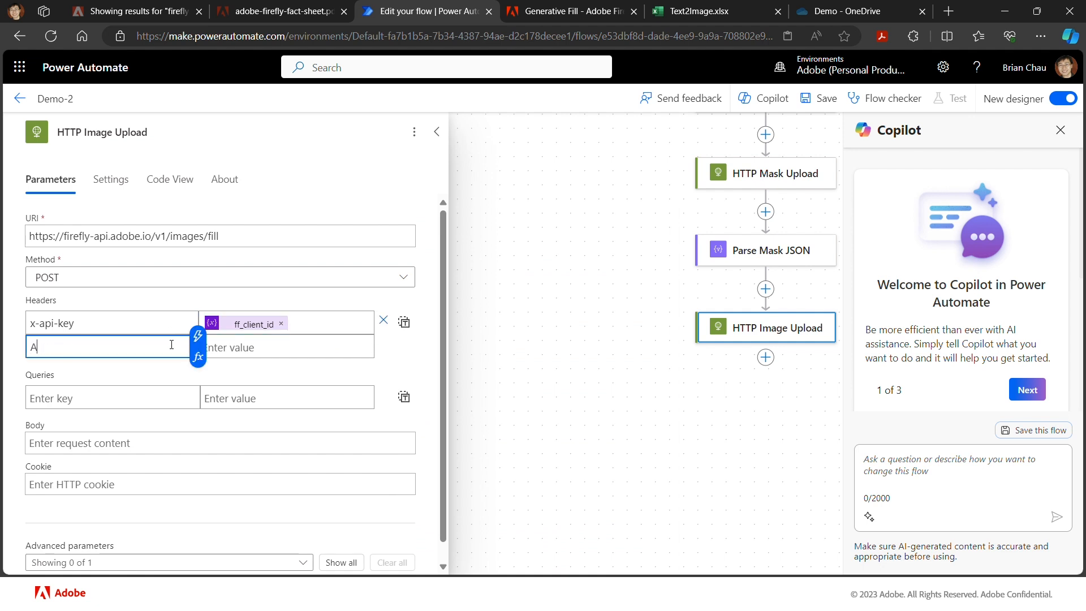
type("uthorization")
left_click(273, 348)
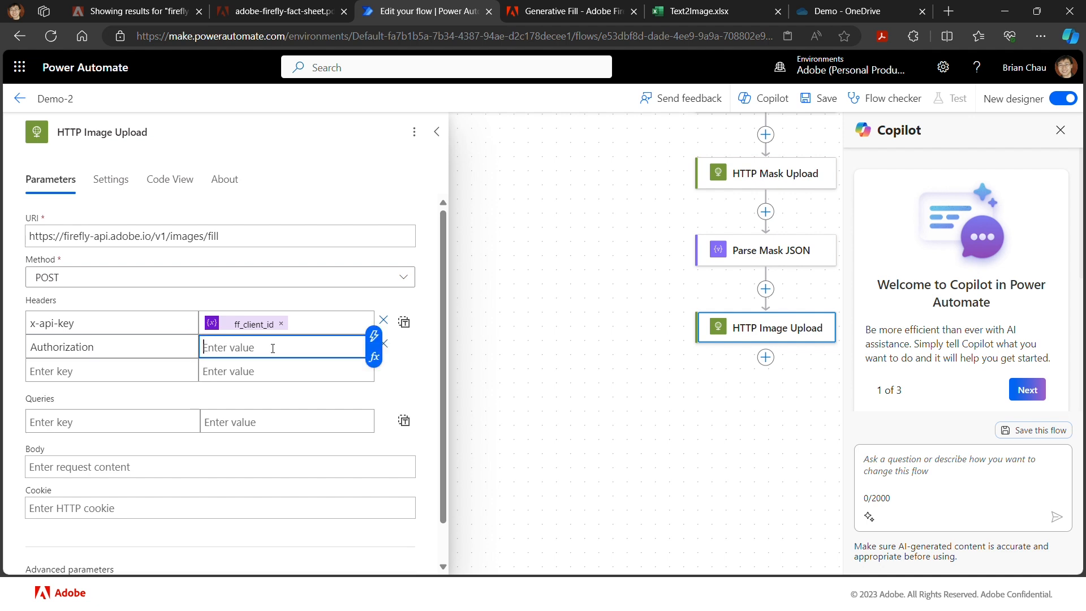
left_click(377, 342)
left_click(338, 347)
type("Bearer")
left_click(373, 336)
left_click(413, 301)
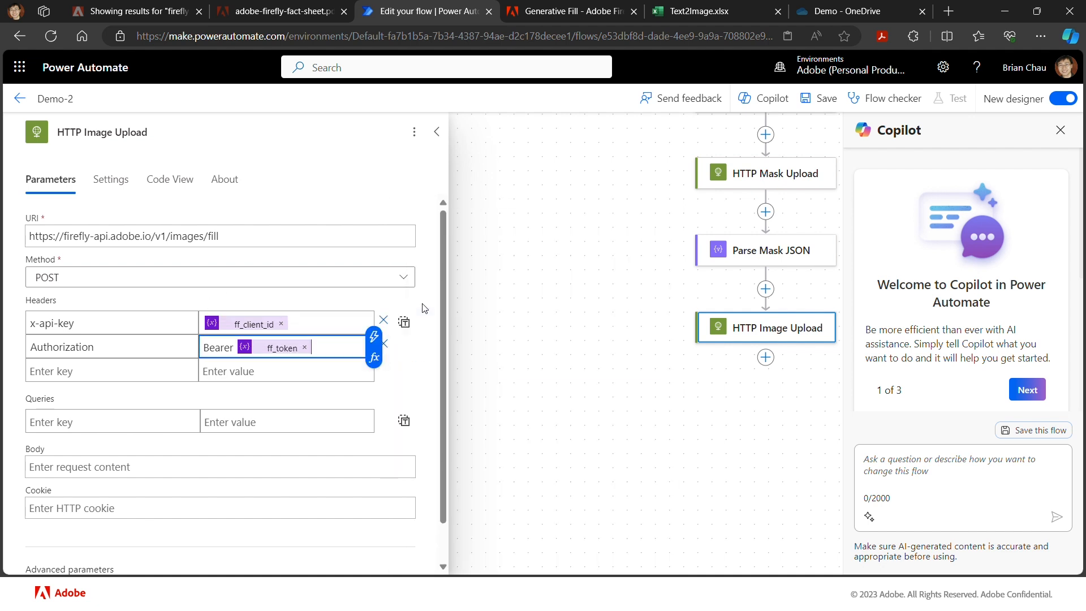
Step: Add a Content-Type header with the value application/json to the new HTTP action
left_click(164, 373)
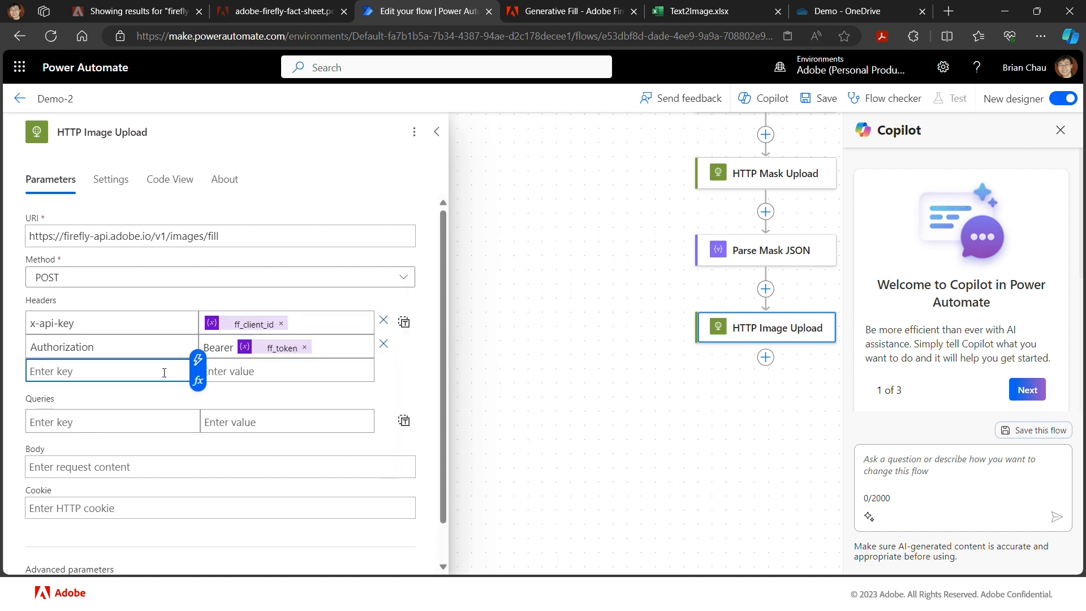
type("Content-Type")
left_click(280, 368)
type("appli")
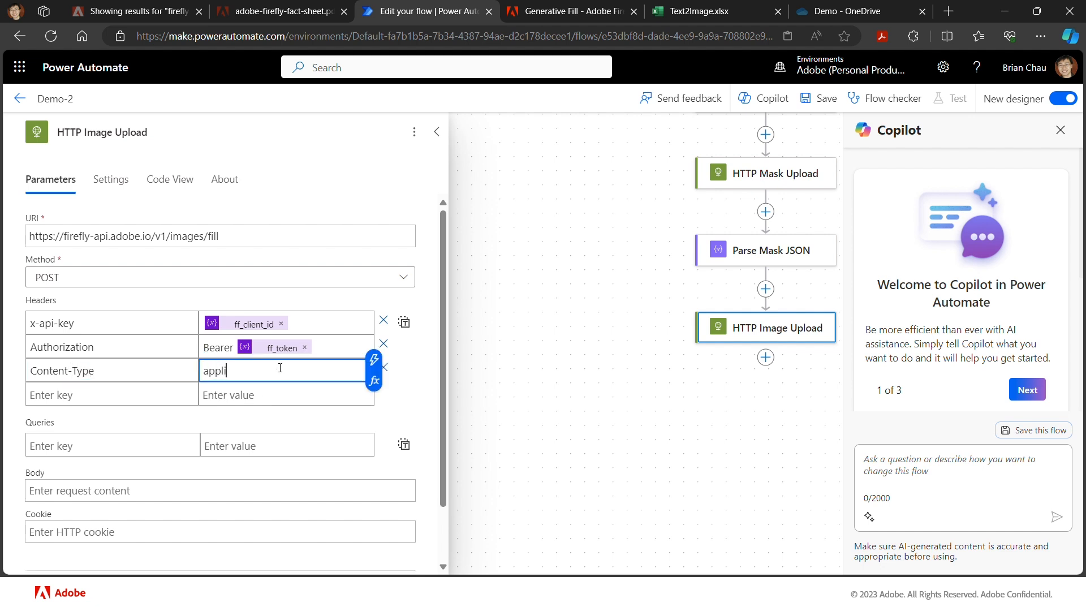
type("cation/json")
left_click(129, 491)
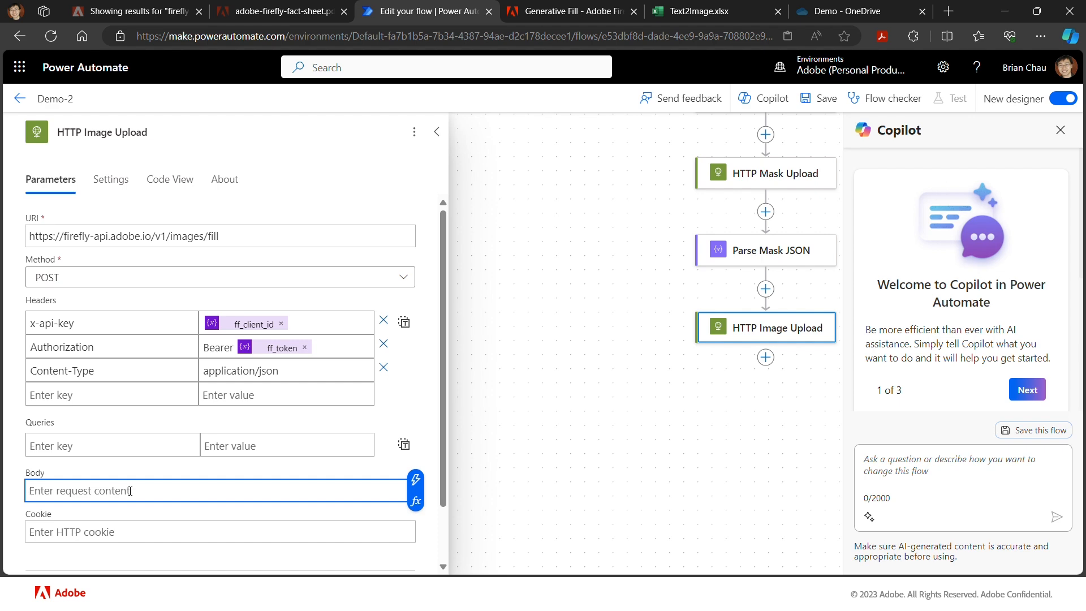
Step: Switch to the Fill Image API documentation and examine the request body fields, including the id details of the image and mask objects
left_click(640, 18)
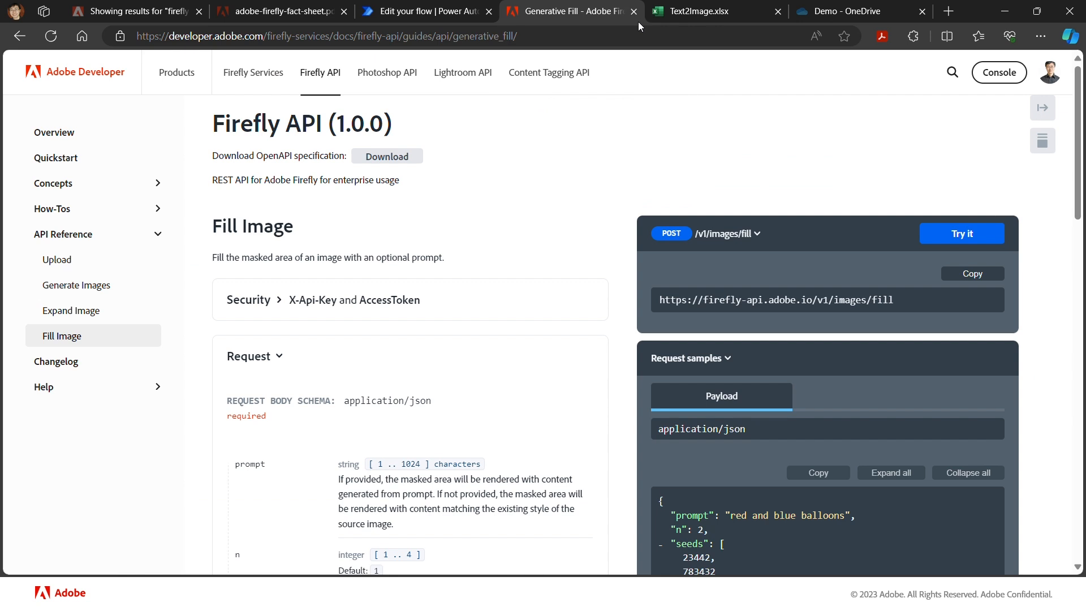
scroll(325, 424, "down", 1)
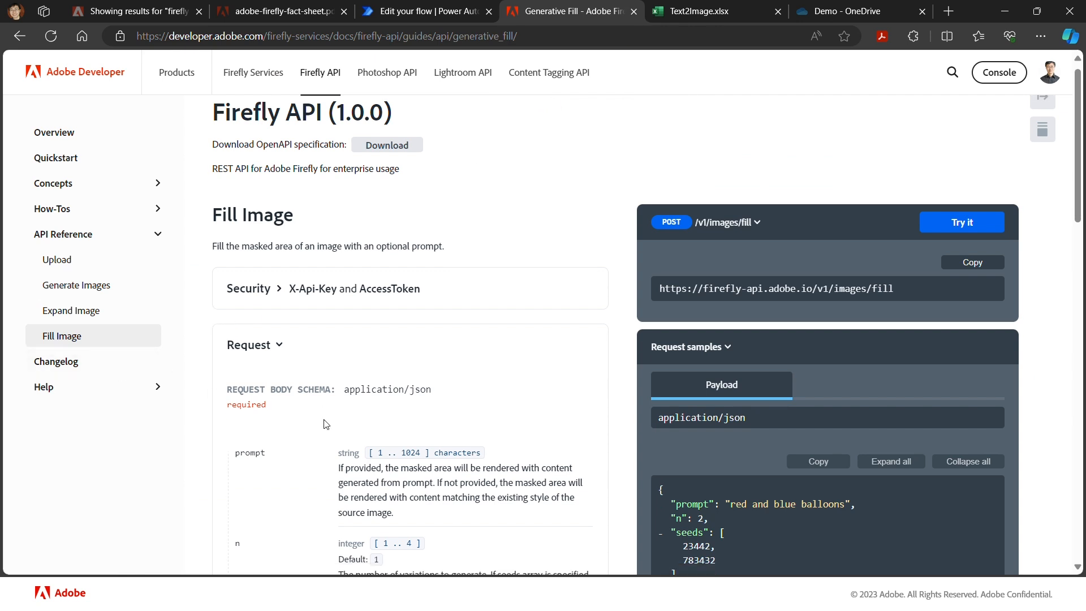
scroll(325, 424, "down", 5)
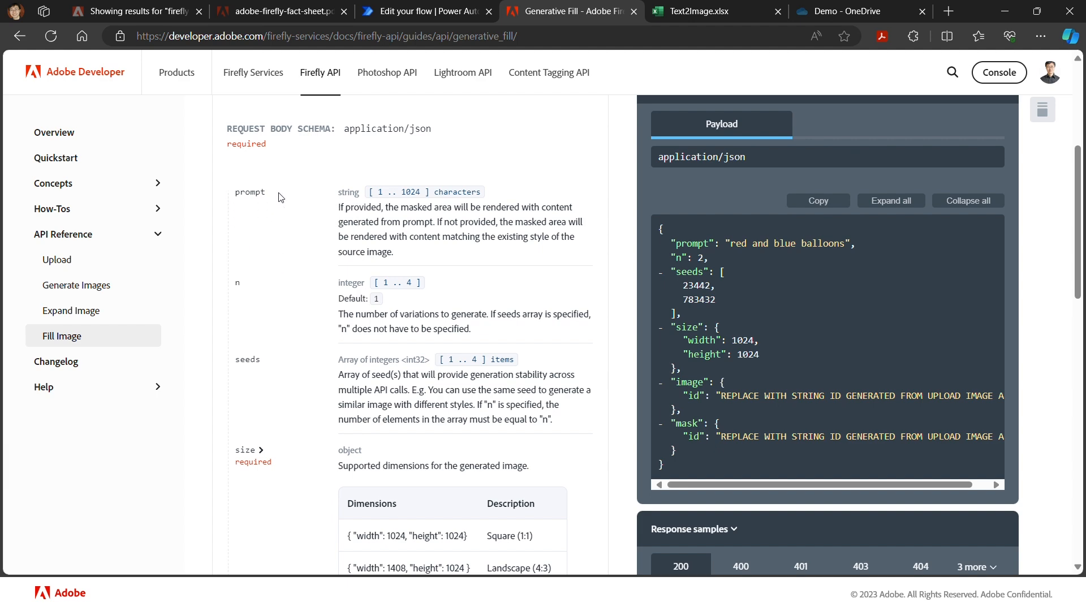
scroll(305, 309, "down", 3)
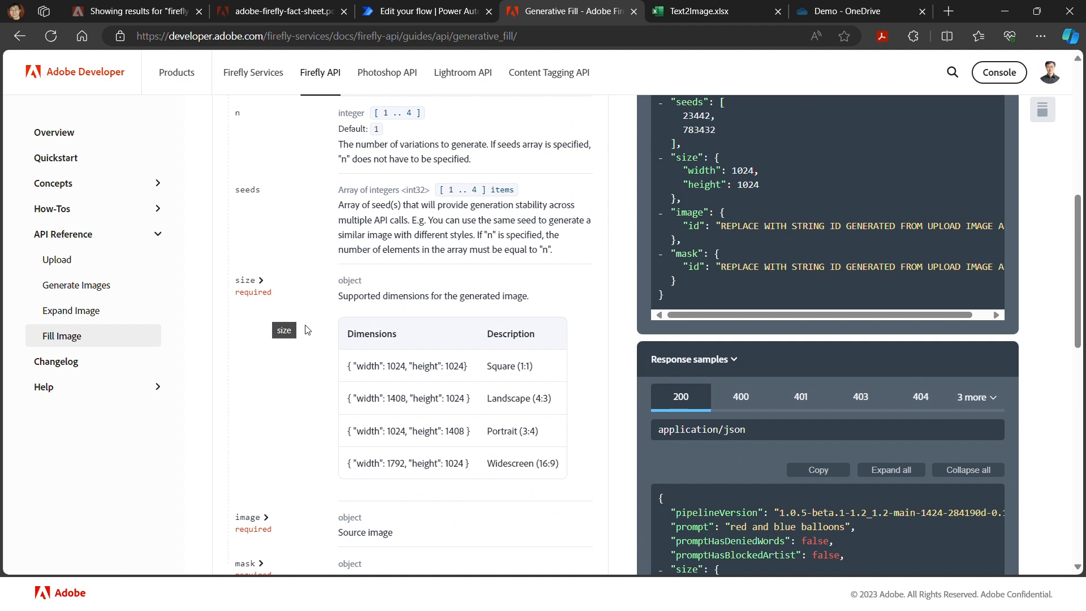
scroll(320, 412, "down", 3)
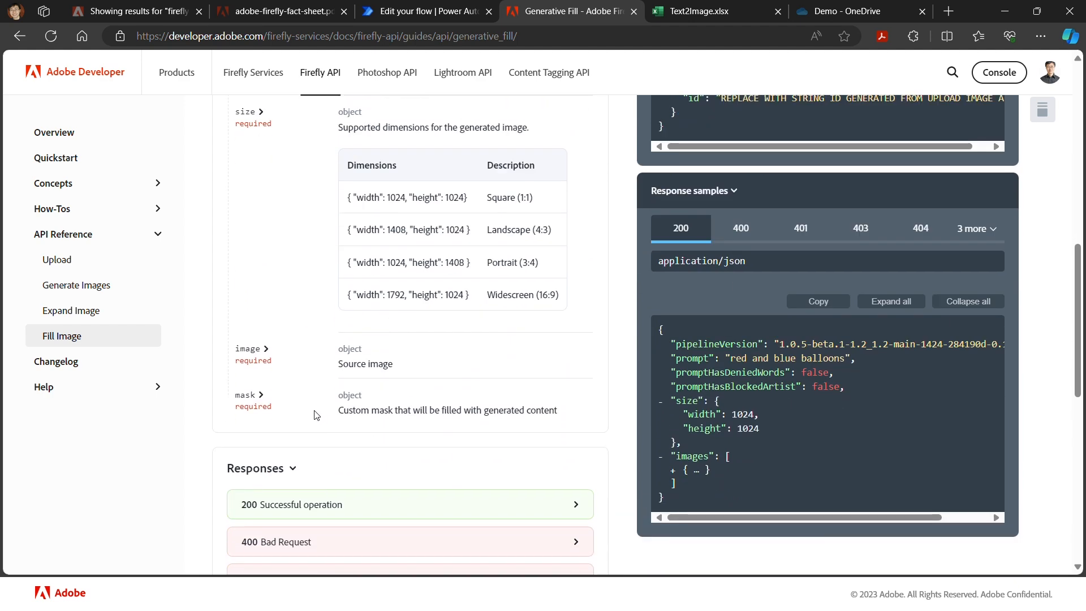
left_click(267, 352)
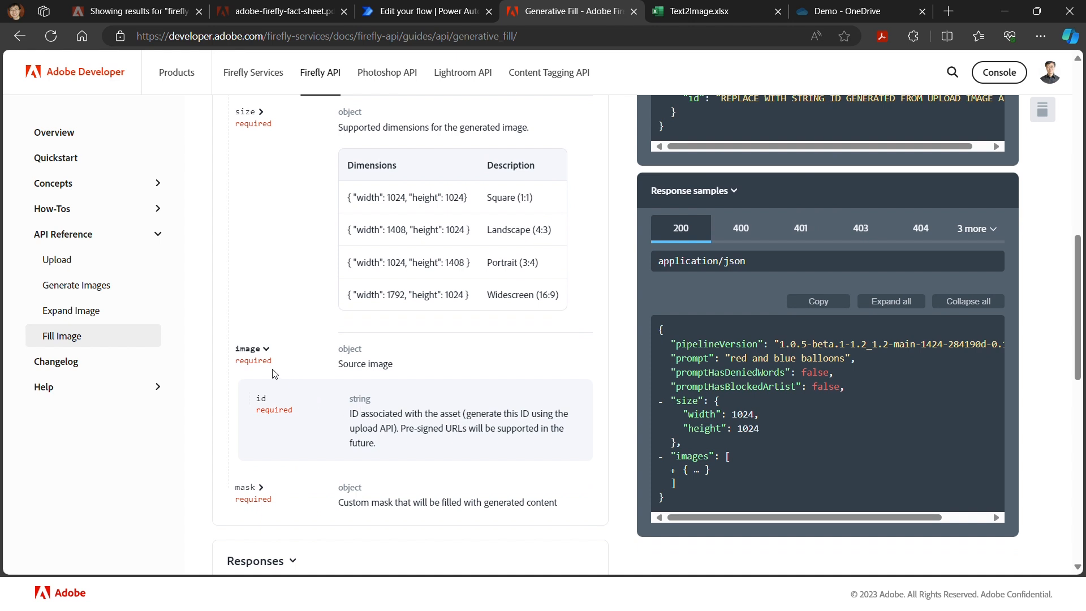
left_click(259, 489)
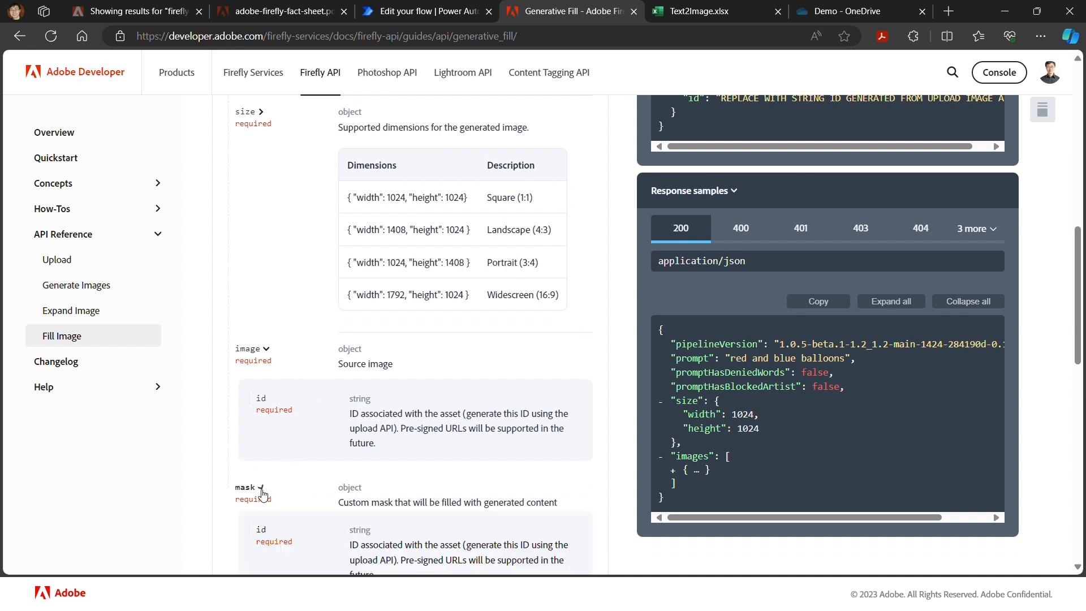
scroll(354, 514, "down", 2)
scroll(354, 514, "up", 1)
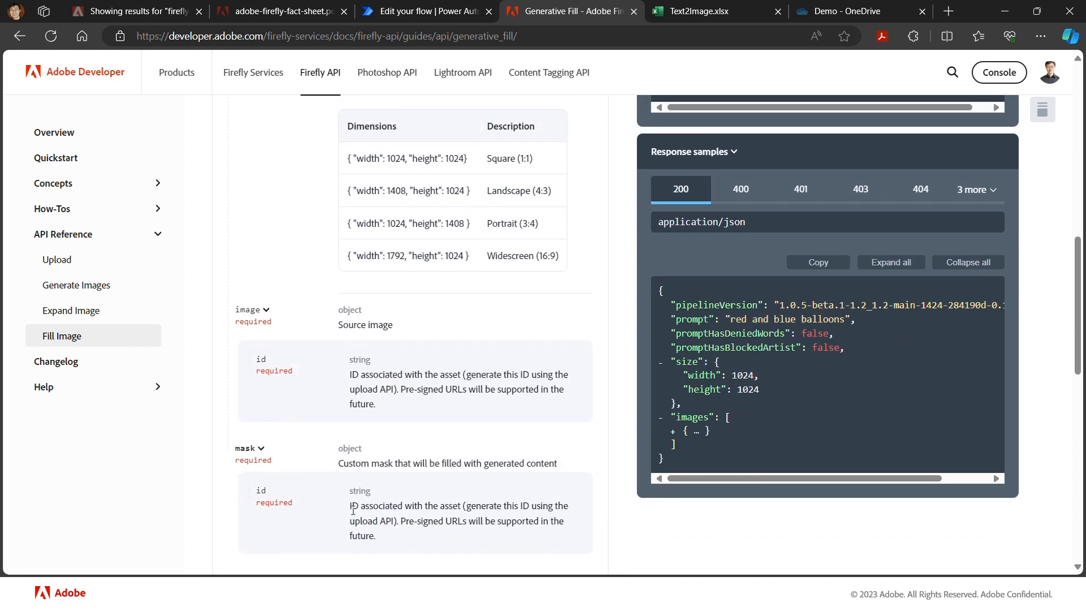
scroll(353, 510, "up", 1)
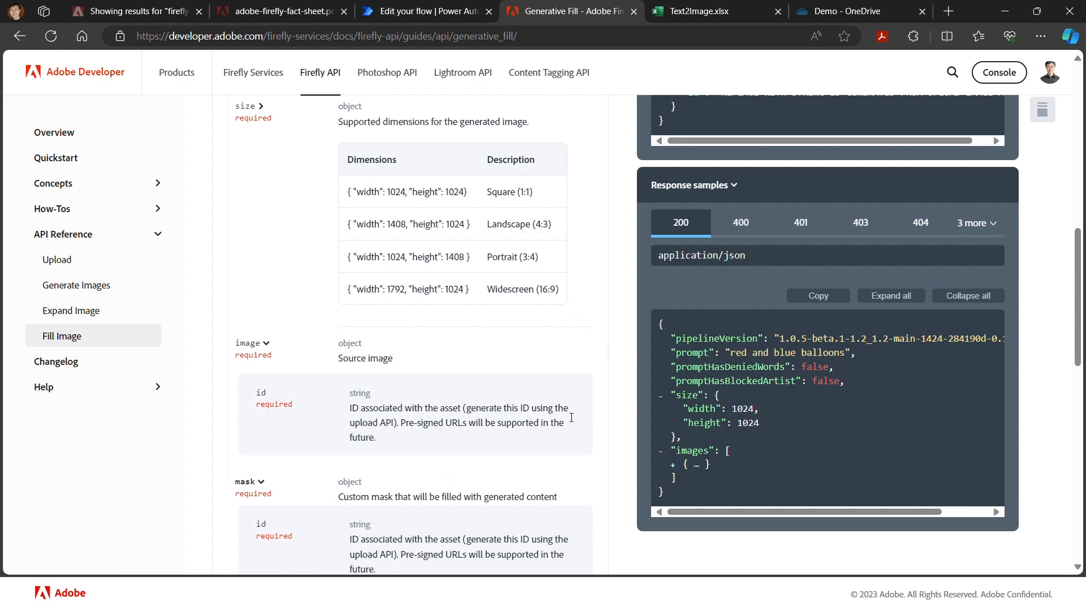
scroll(472, 377, "up", 6)
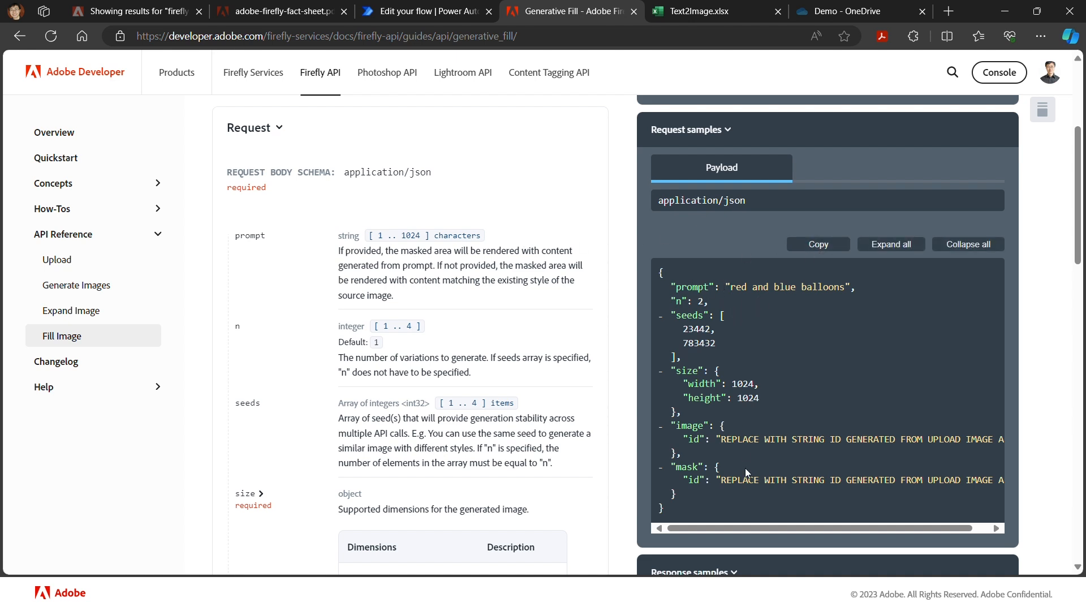
Step: Copy the Fill Image request sample payload and paste it into the new HTTP action's Body in Power Automate
left_click(812, 245)
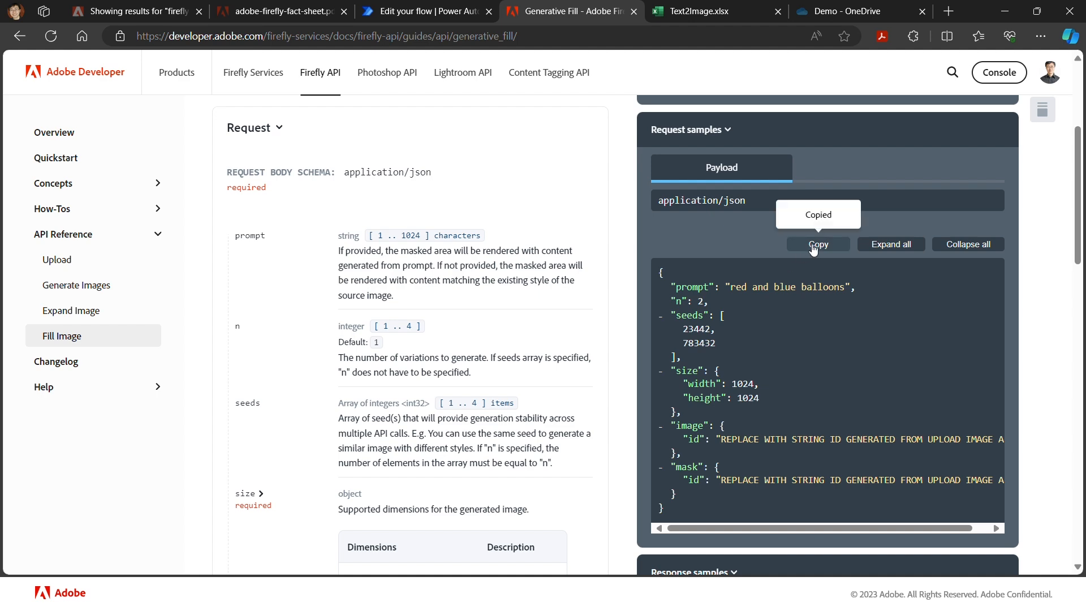
key("alt+Tab")
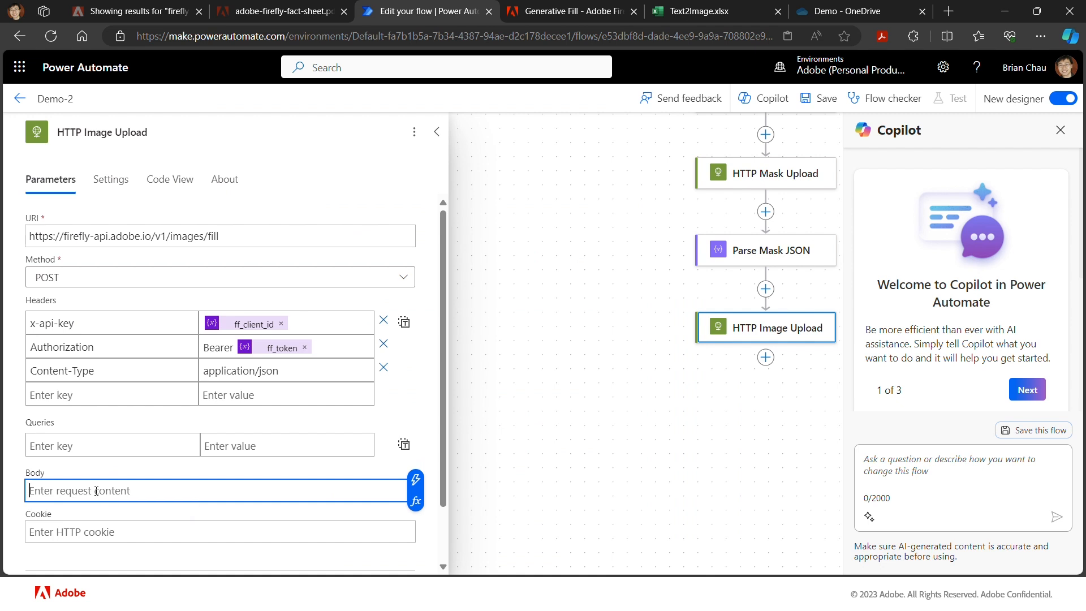
key("ctrl+v")
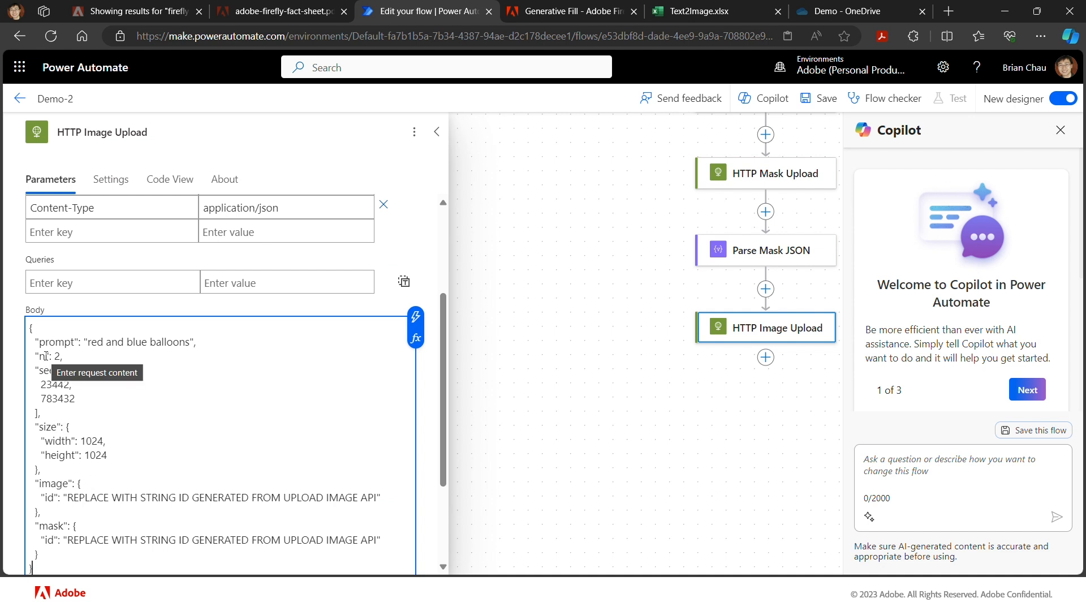
Step: Remove the "n" and "seeds" entries from the JSON body, leaving no blank line
left_click_drag(40, 413, 3, 365)
key("BackSpace")
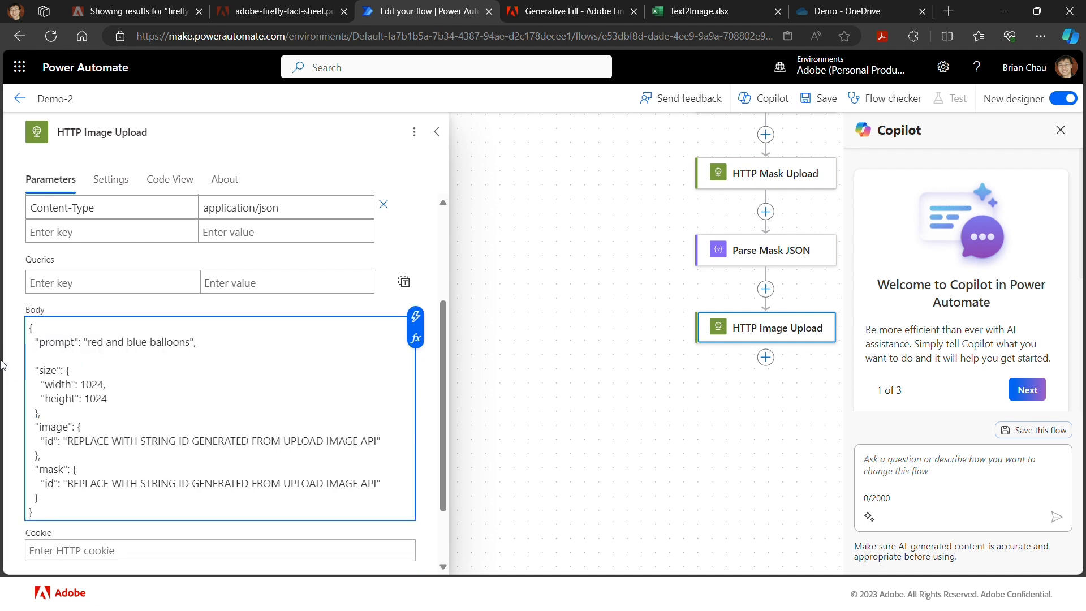
key("BackSpace")
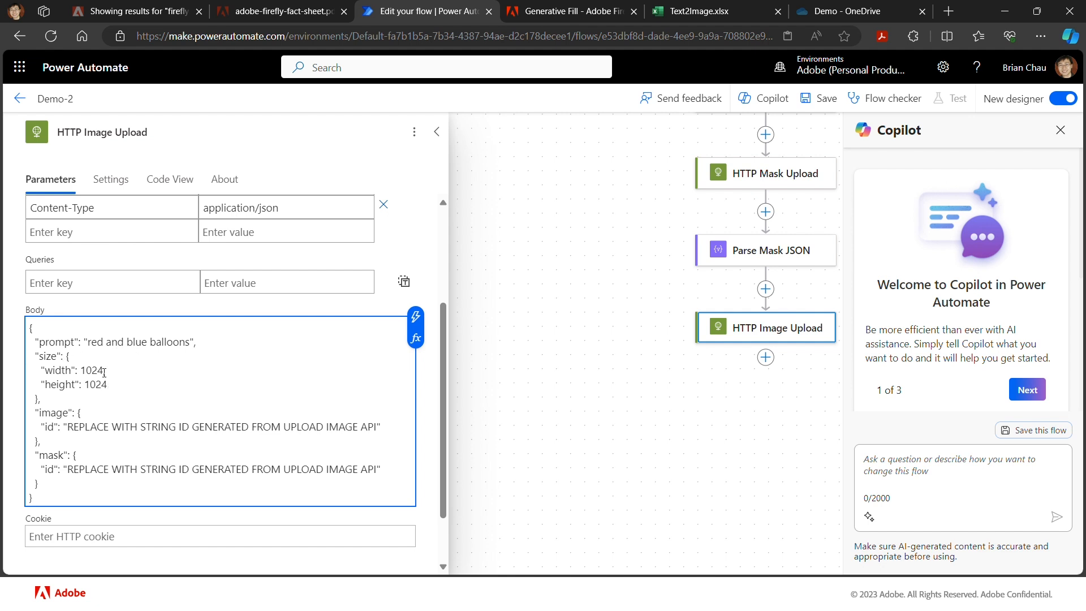
Step: Replace the prompt text "red and blue balloons" in the body with the Column1 value from List rows present in a table
left_click_drag(189, 339, 89, 342)
key("BackSpace")
scroll(610, 219, "up", 3)
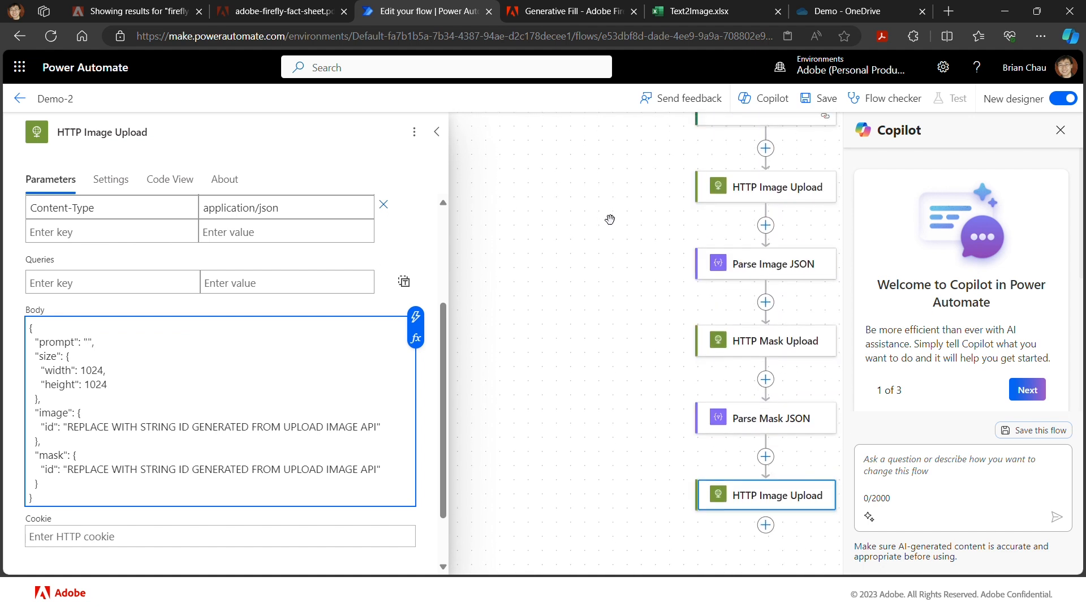
scroll(609, 218, "up", 2)
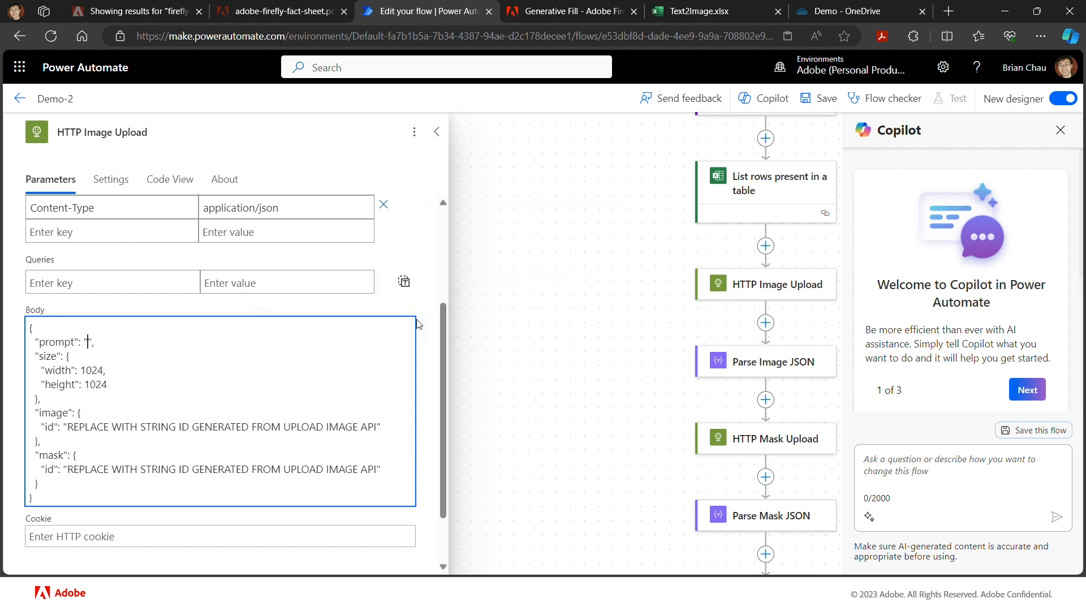
left_click(416, 316)
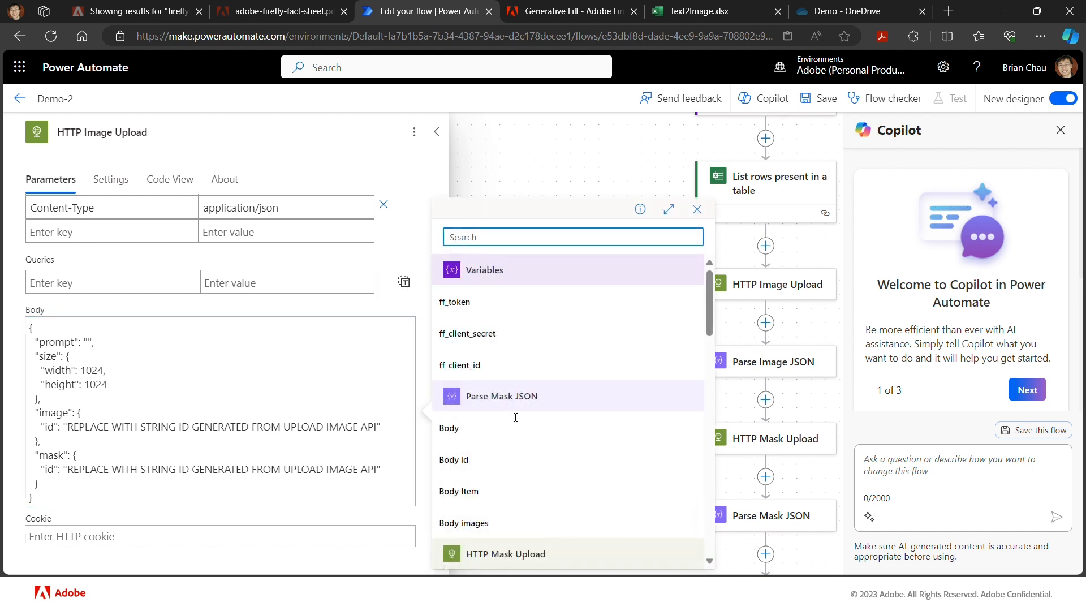
scroll(528, 485, "down", 4)
scroll(528, 488, "down", 6)
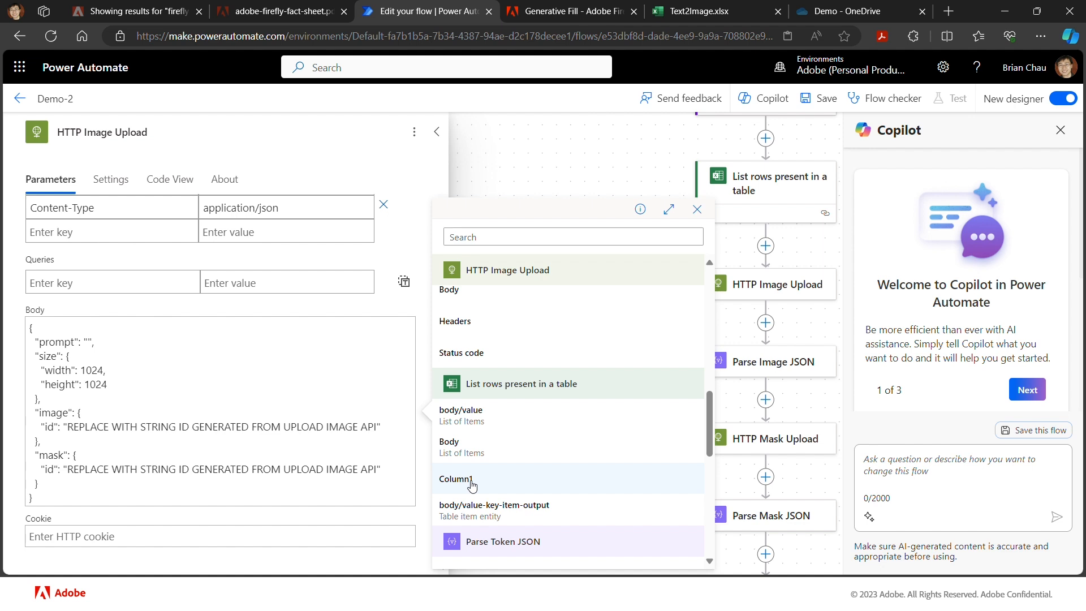
left_click(472, 480)
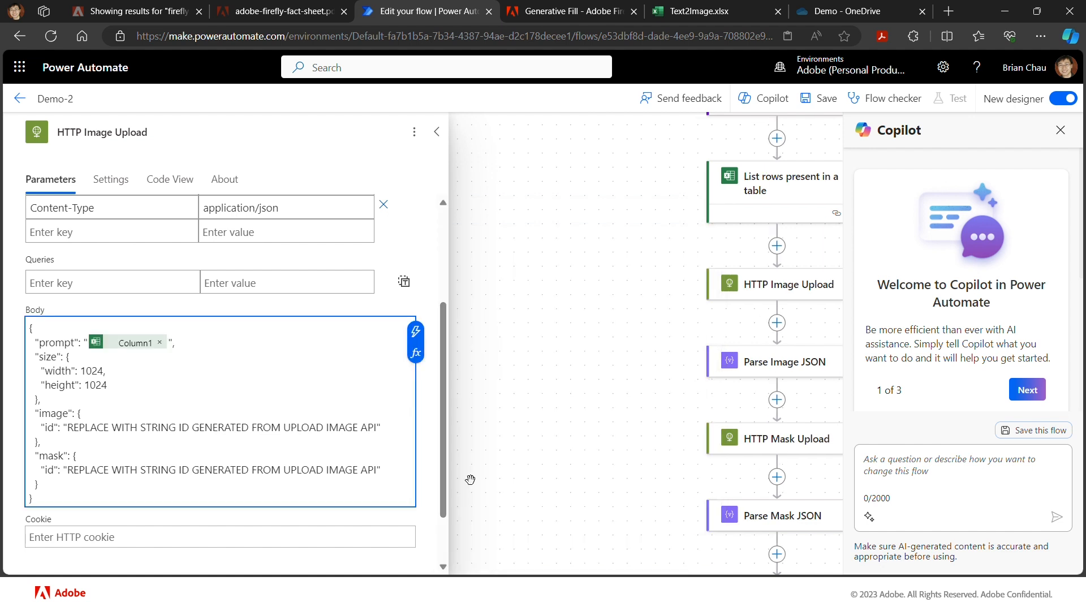
Step: Replace the image id placeholder in the body with the Body id output from Parse Image JSON
scroll(584, 426, "down", 4)
scroll(584, 425, "down", 1)
scroll(584, 426, "right", 1)
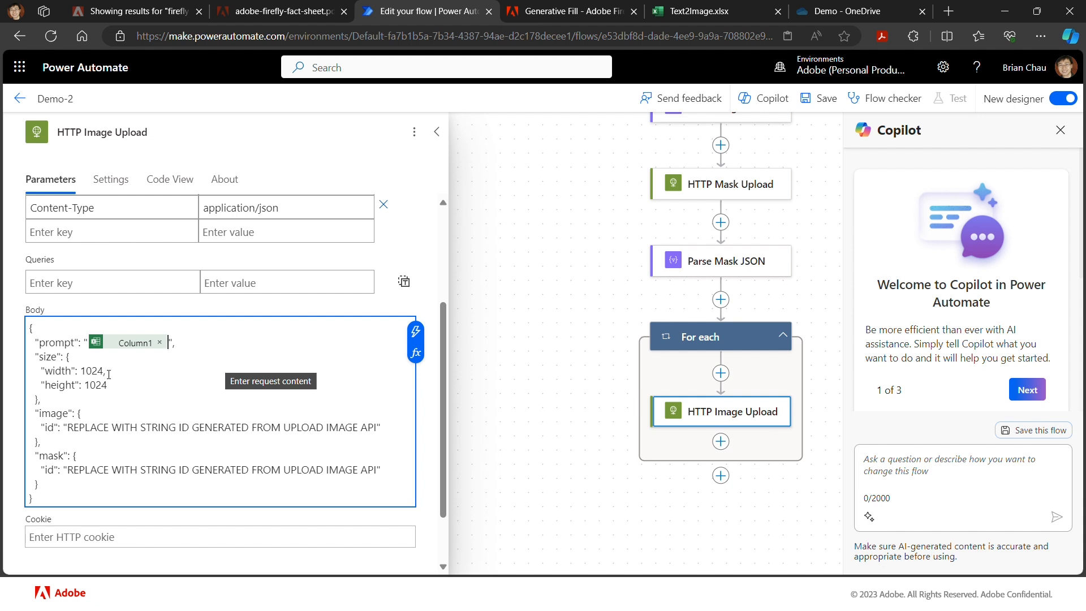
left_click_drag(68, 428, 381, 427)
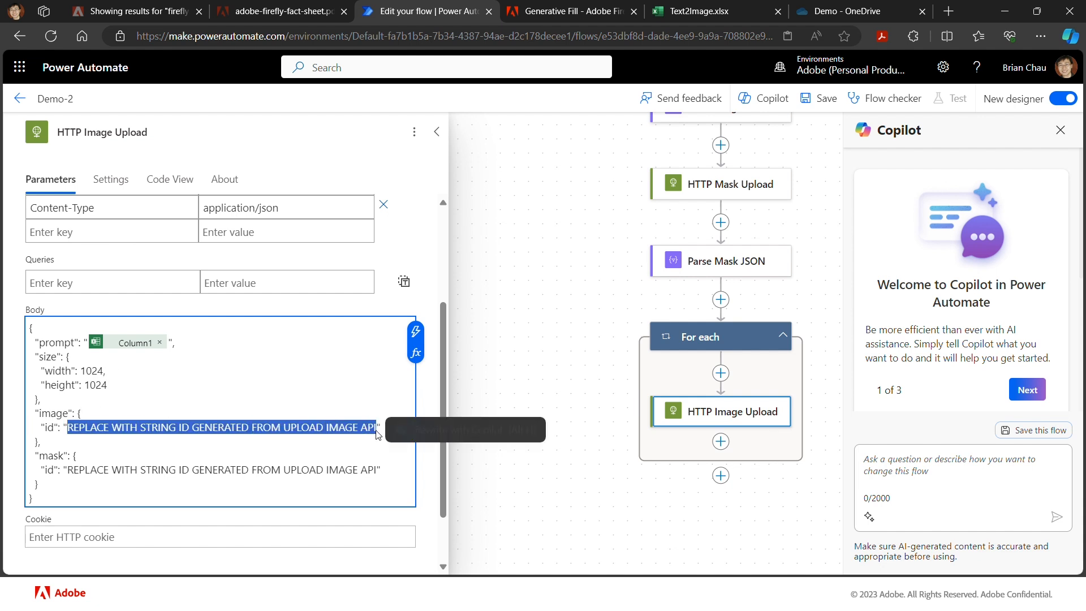
key("BackSpace")
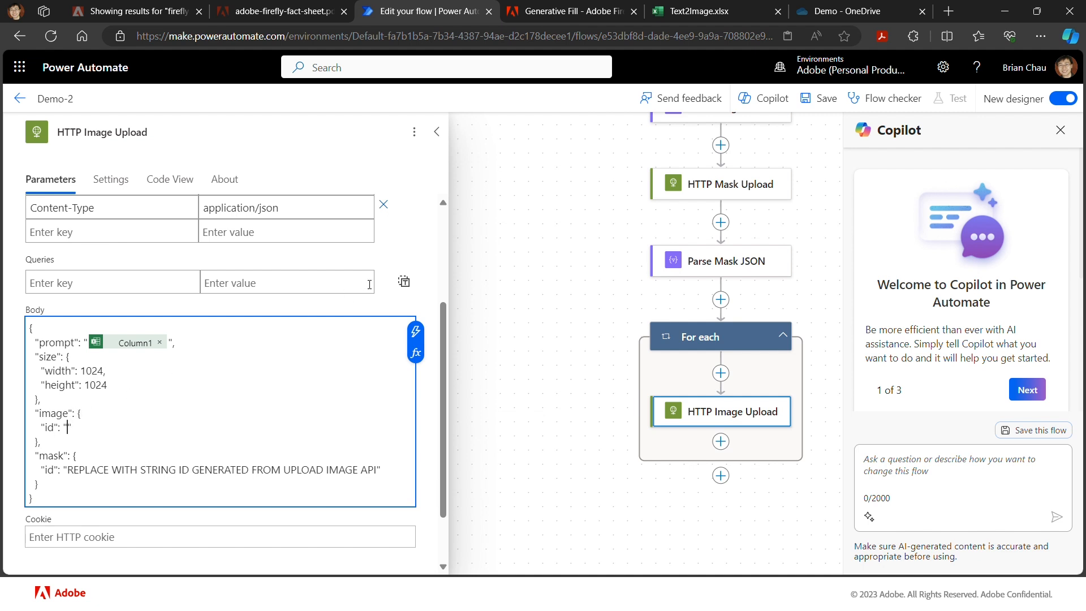
scroll(474, 250, "up", 1)
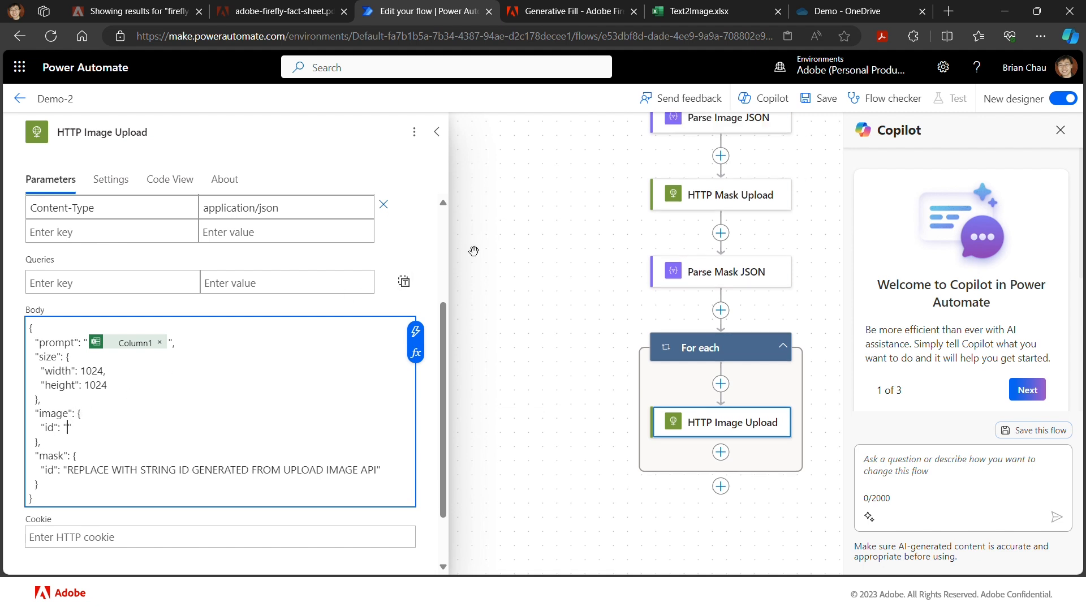
left_click(417, 338)
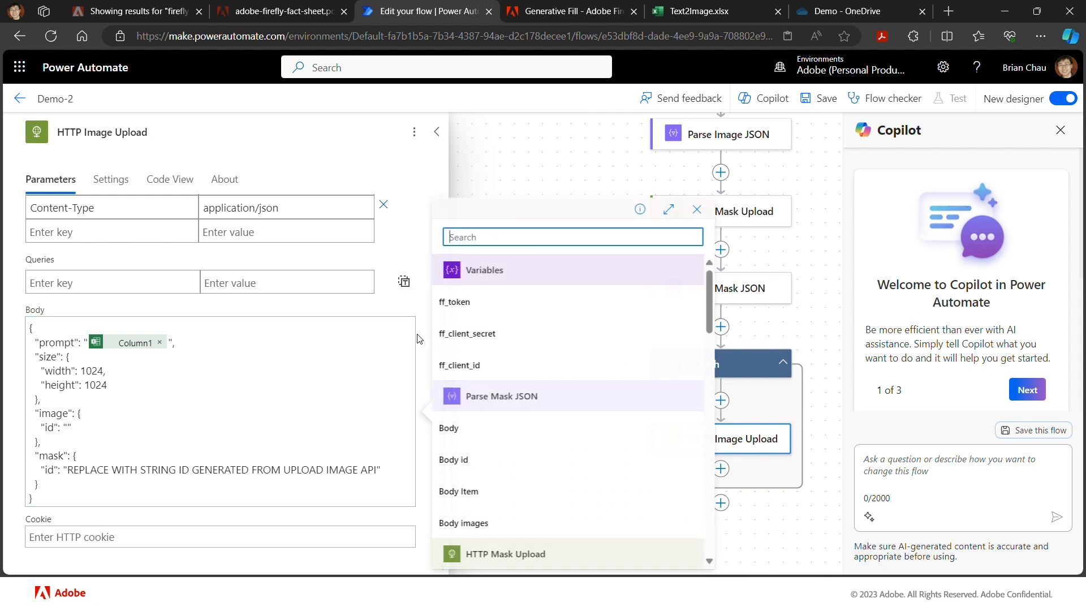
scroll(512, 441, "down", 5)
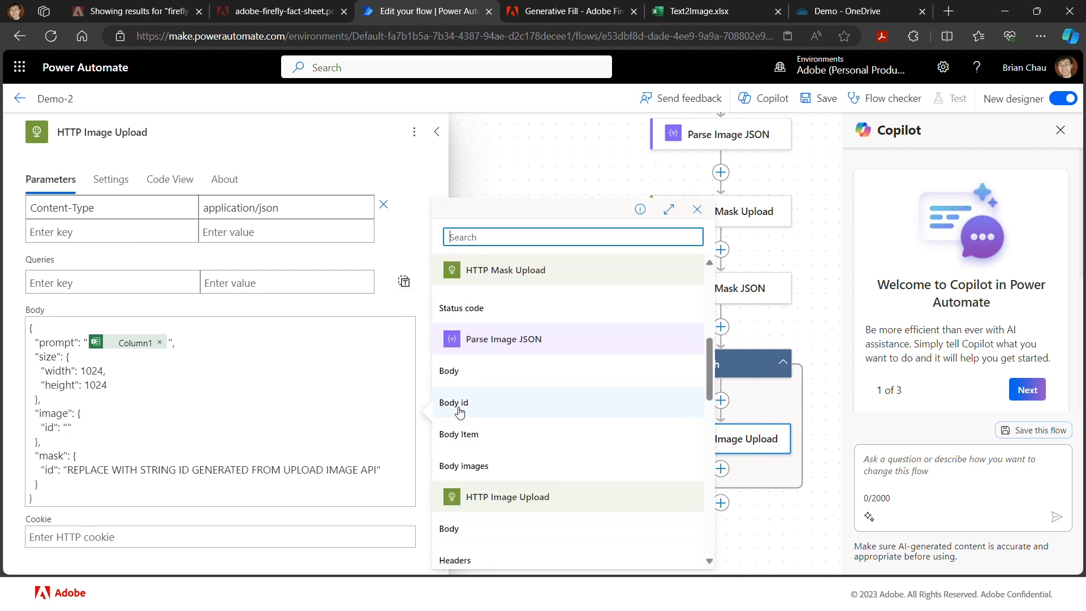
left_click(458, 402)
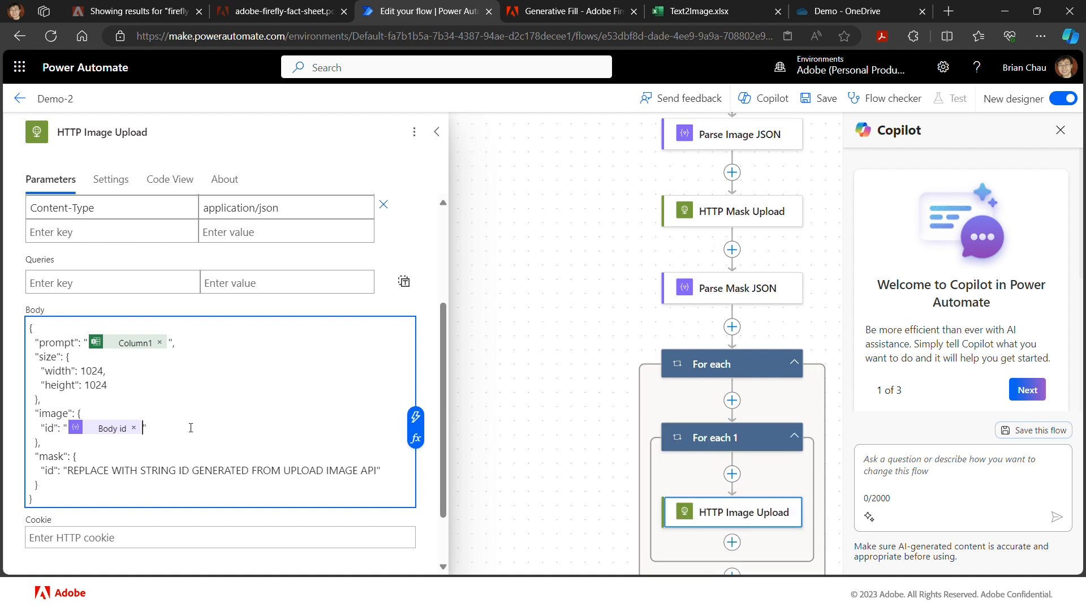
Step: Replace the mask id placeholder in the body with the Body id output from Parse Mask JSON
scroll(633, 459, "down", 2)
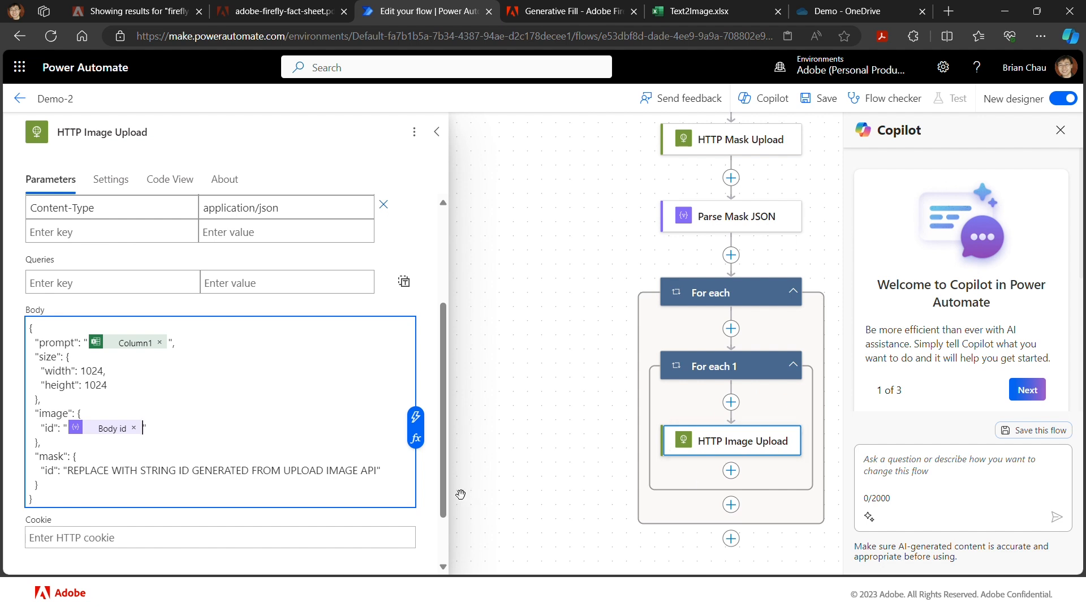
left_click(375, 470)
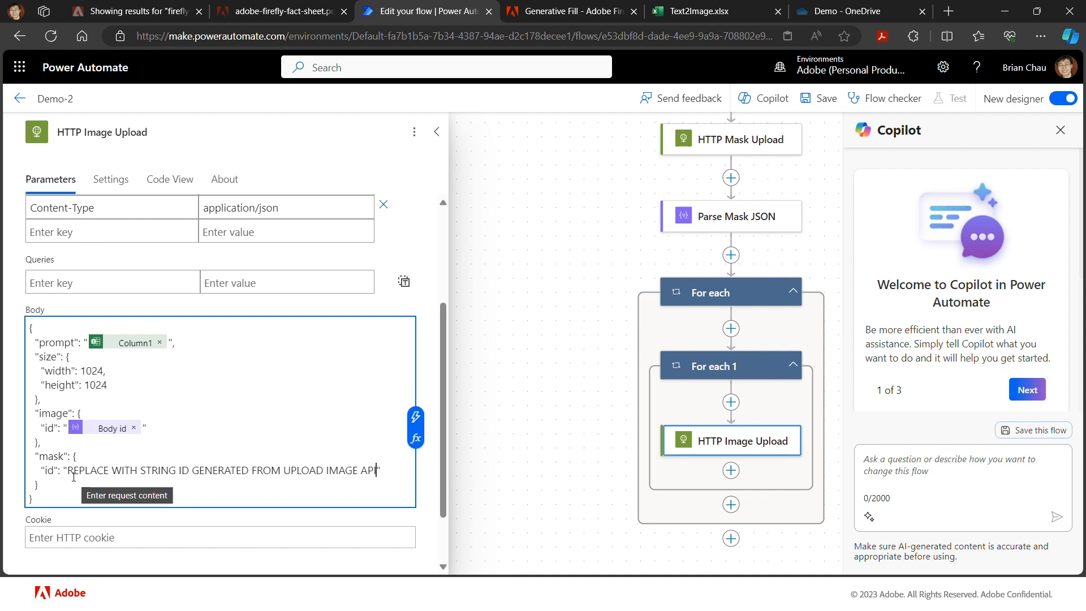
left_click_drag(67, 471, 376, 471)
key("BackSpace")
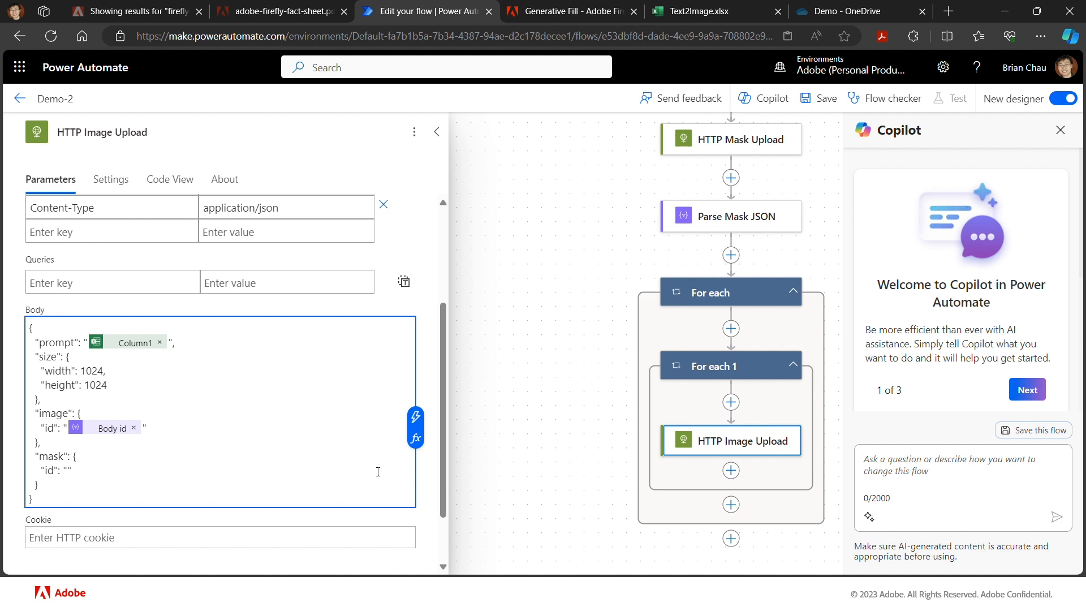
left_click(416, 417)
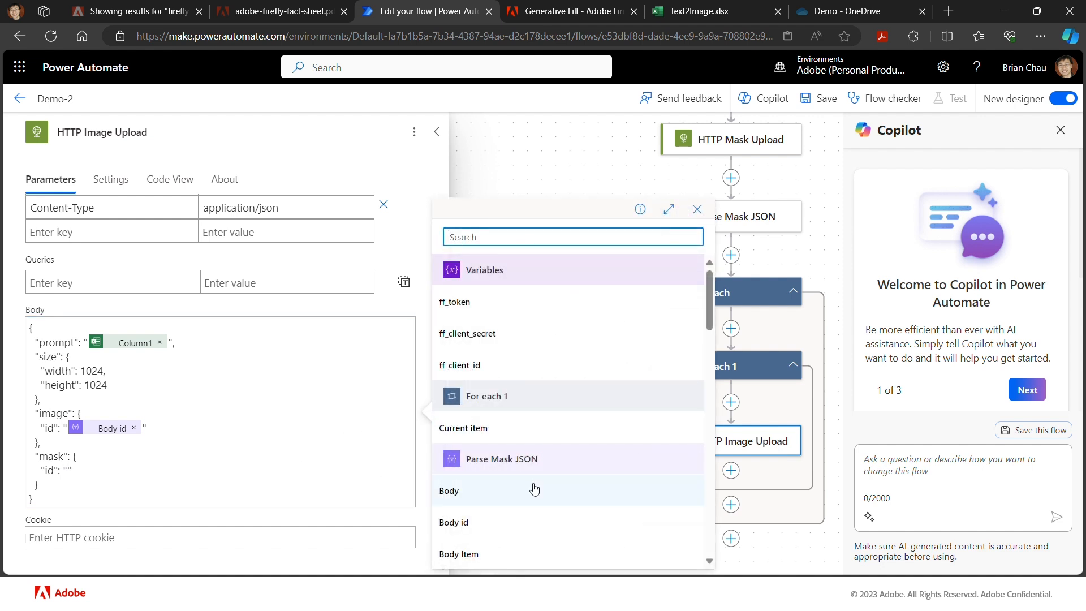
left_click(473, 521)
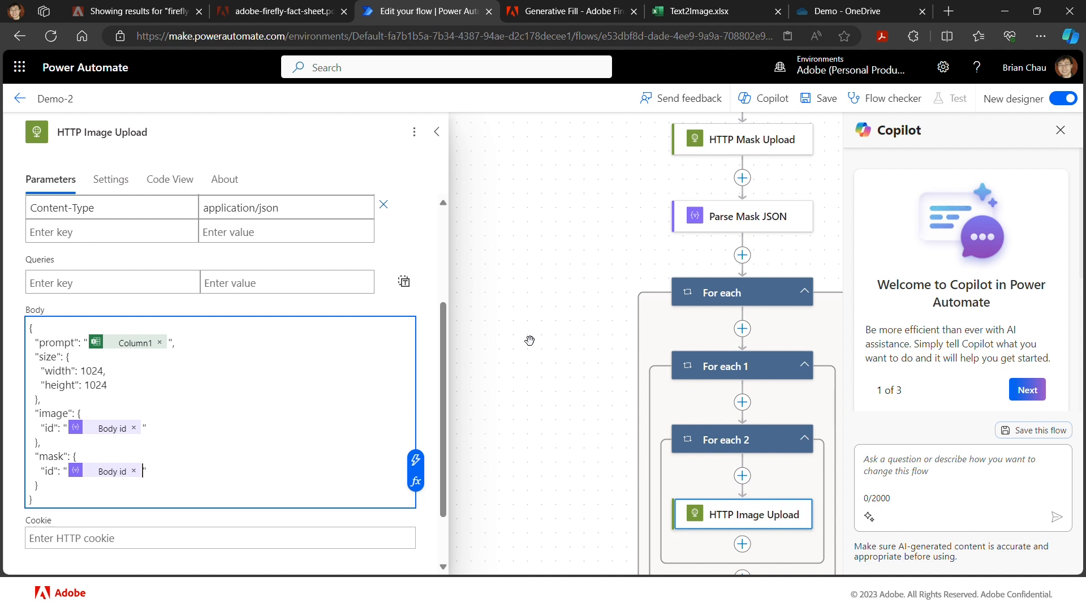
Step: Rename the HTTP action inside the For each 2 loop to "HTTP Gen Fill" and save the flow
left_click(825, 100)
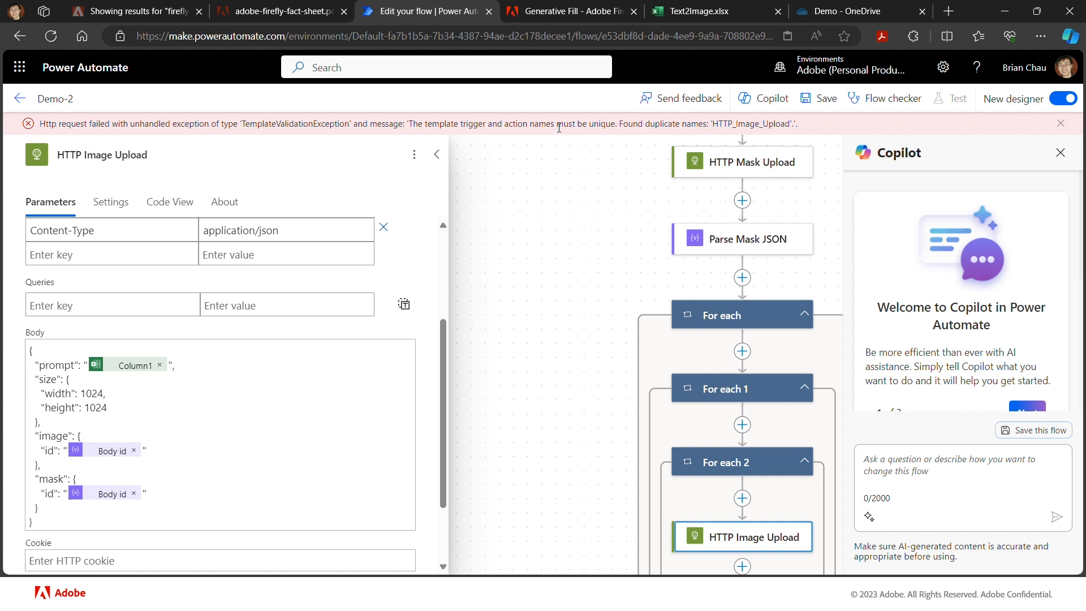
scroll(358, 385, "up", 3)
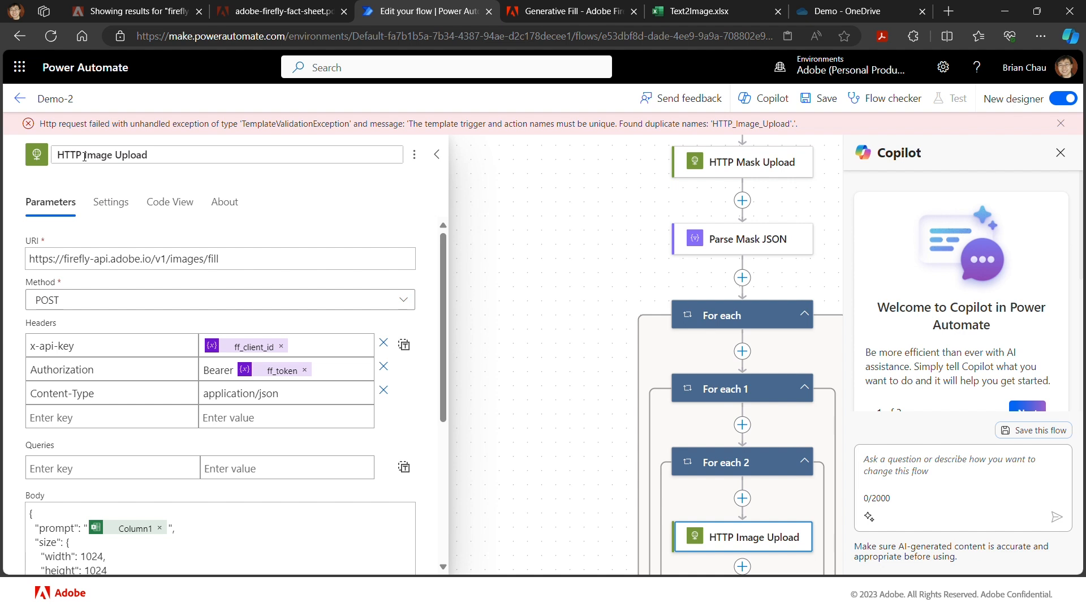
left_click_drag(84, 156, 147, 156)
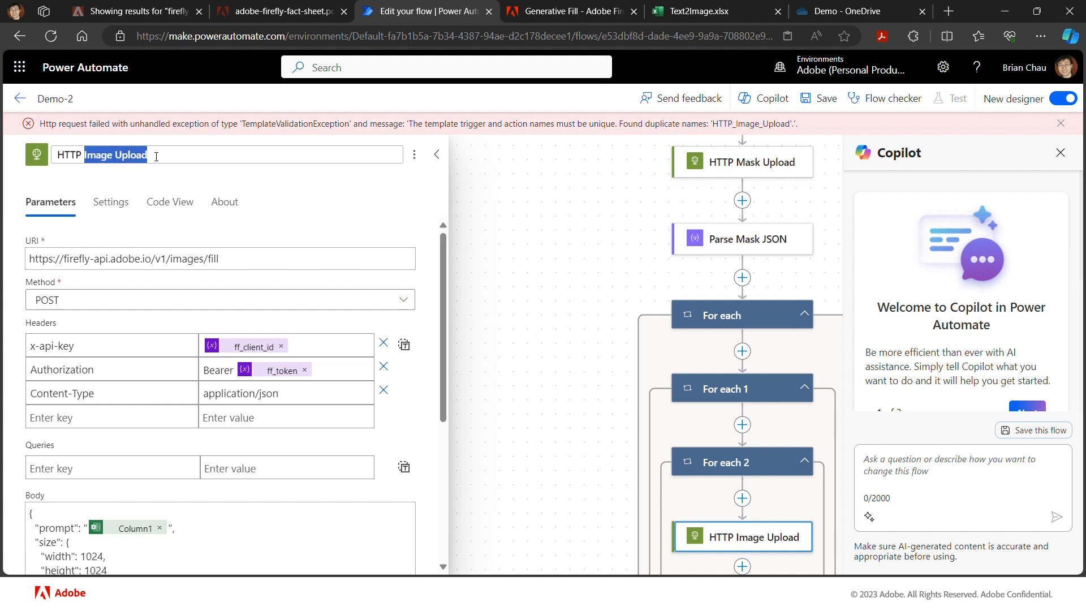
scroll(547, 262, "up", 4)
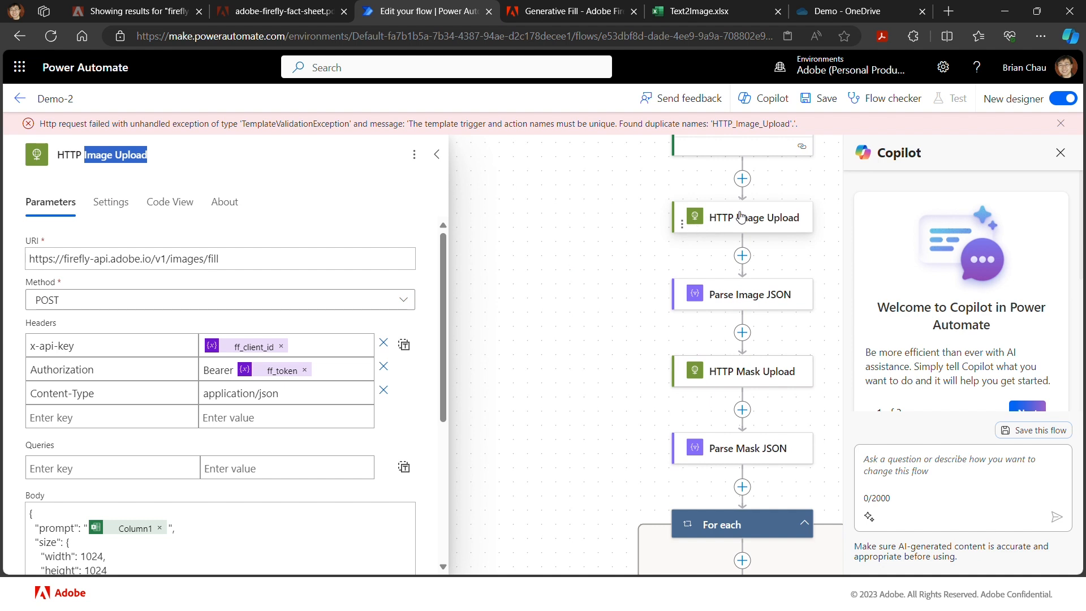
scroll(552, 317, "down", 1)
scroll(553, 317, "down", 6)
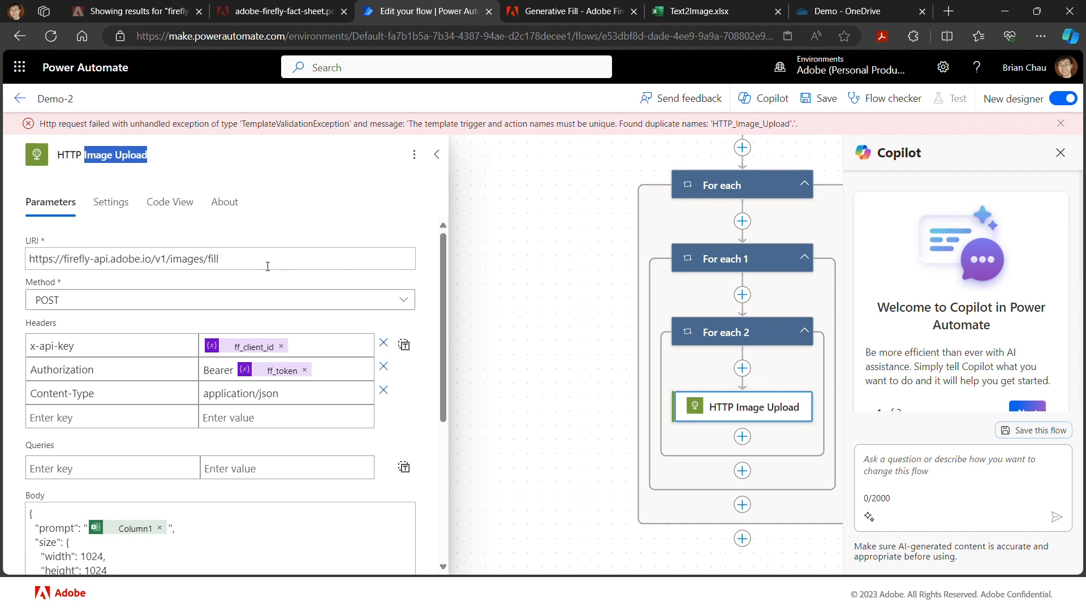
type("Gen Fill")
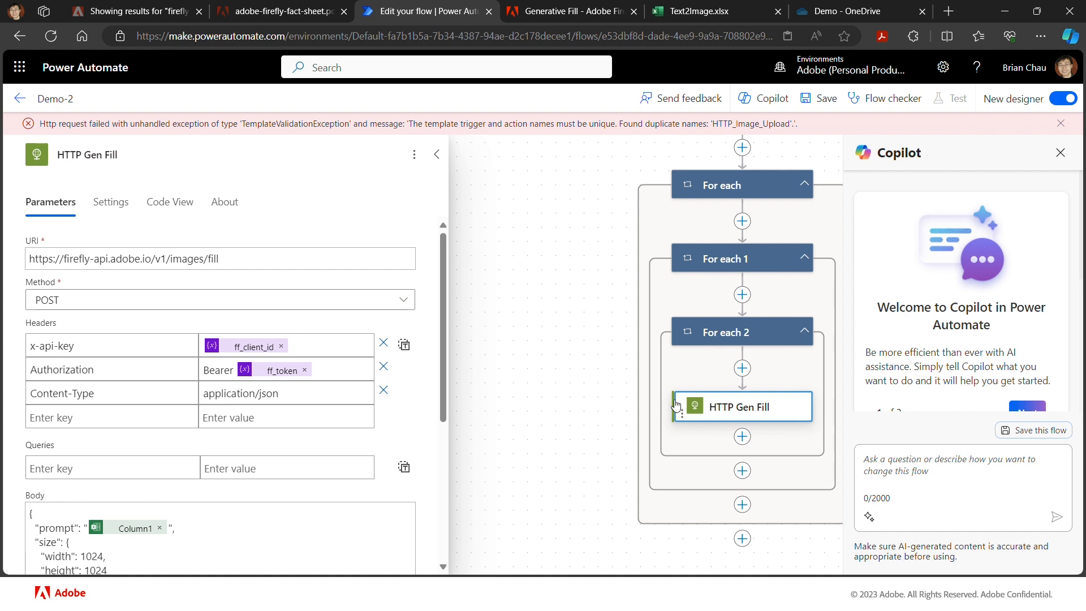
left_click(822, 103)
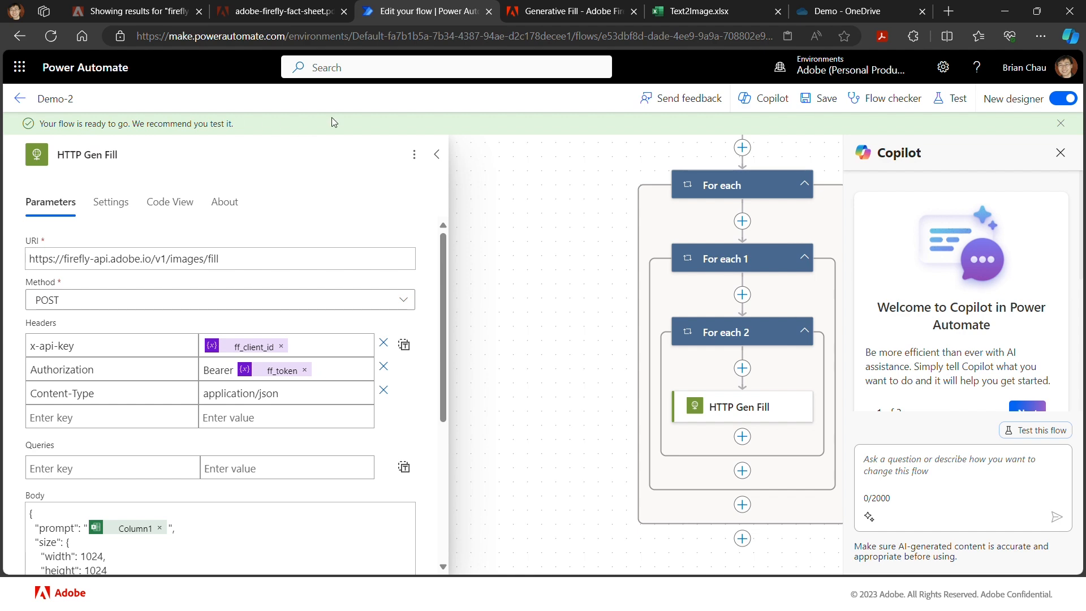
Step: Set up a manual test of the Demo-2 flow, proceeding to its image and mask input form
left_click(954, 101)
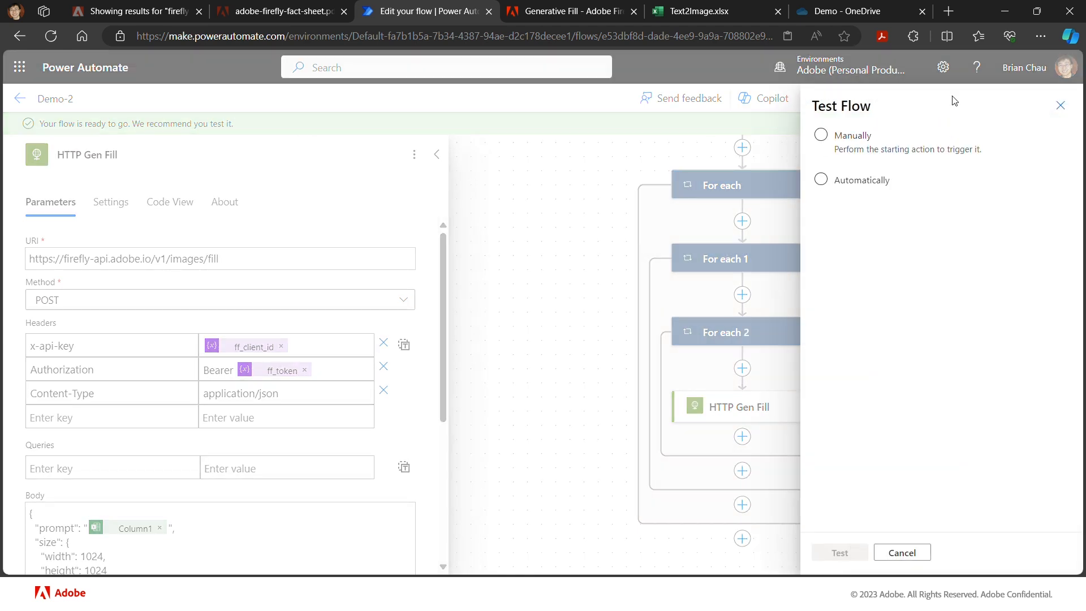
left_click(894, 148)
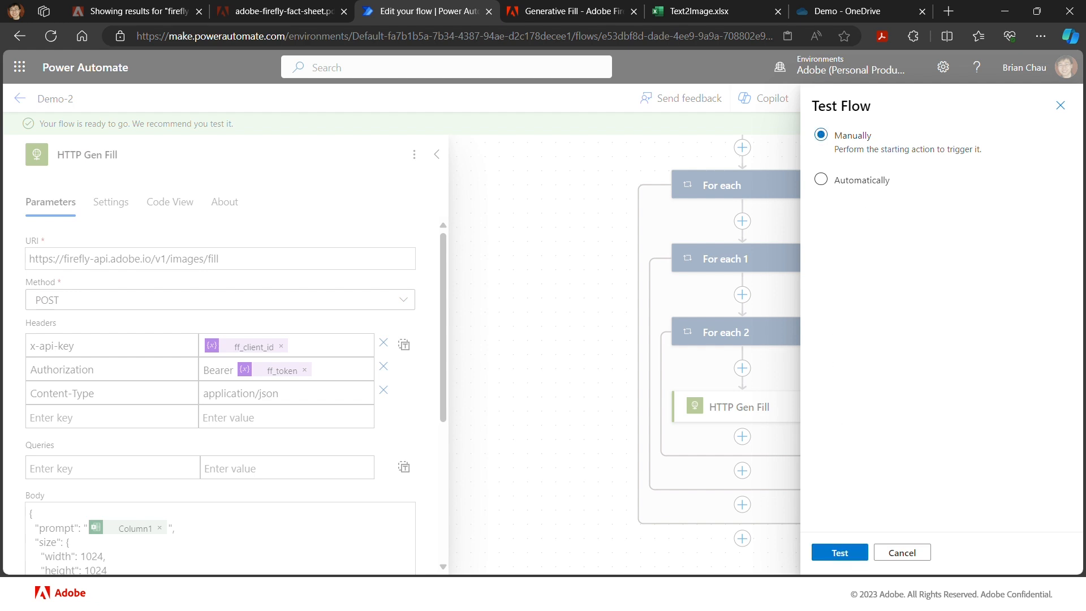
left_click(852, 555)
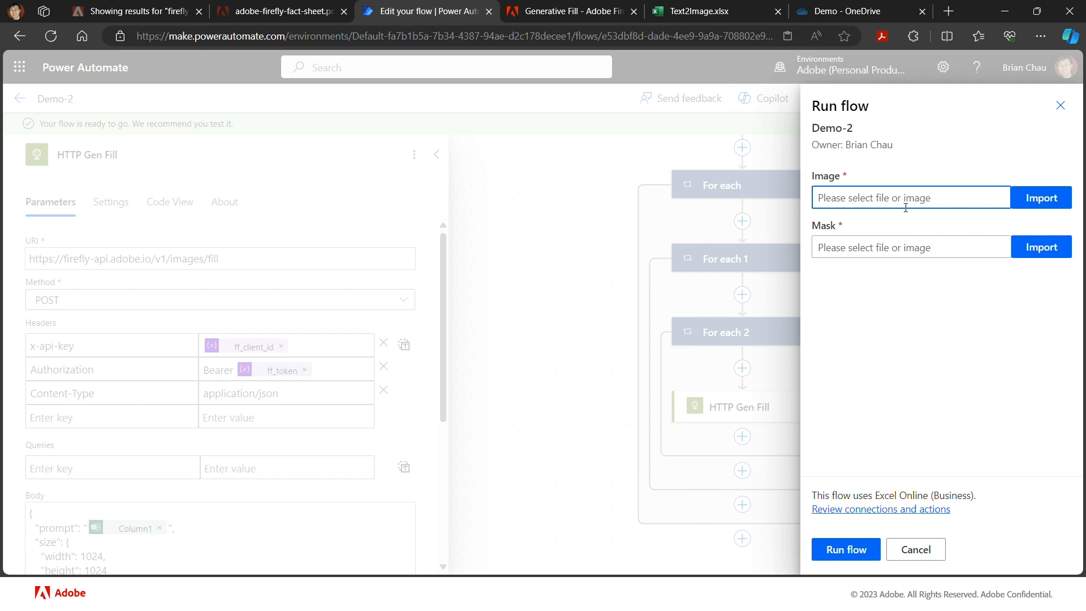
Step: Import cream.jpg as the Image input and mask.jpg as the Mask input for running the Demo-2 flow
left_click(1042, 201)
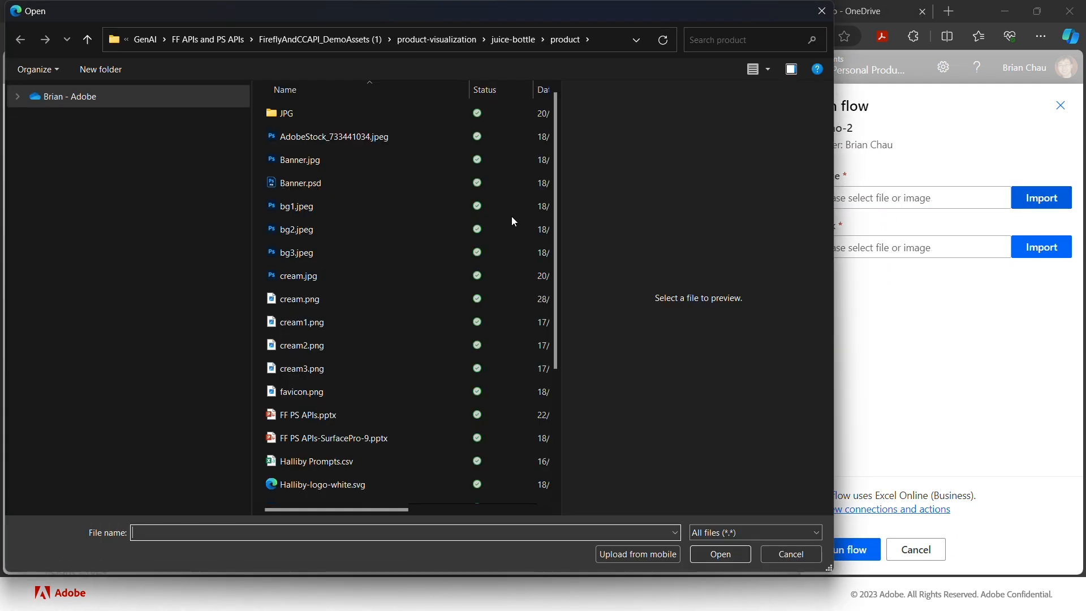
left_click(317, 276)
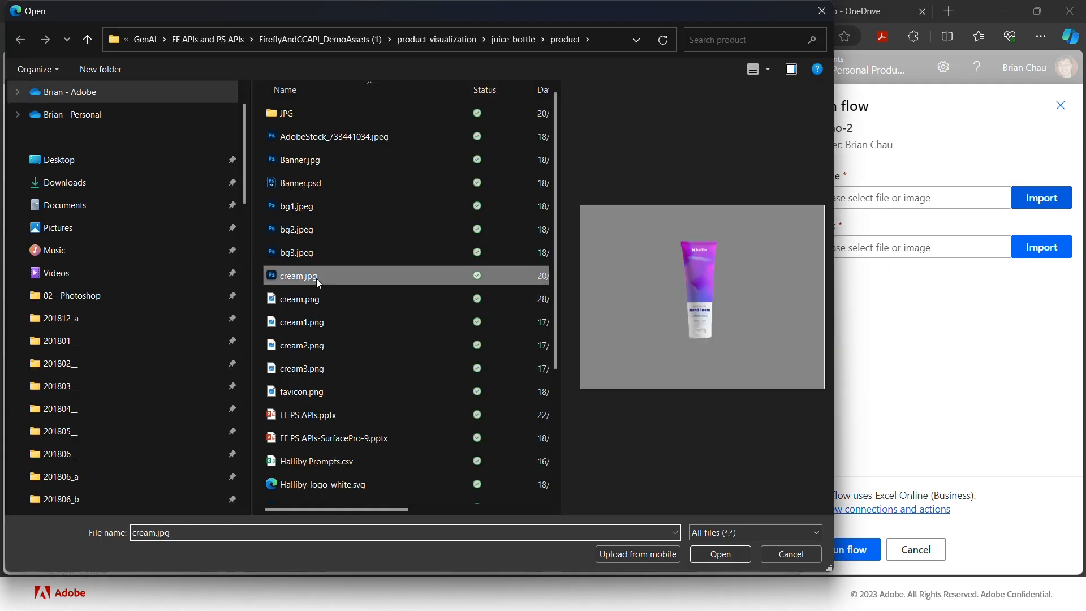
left_click(726, 558)
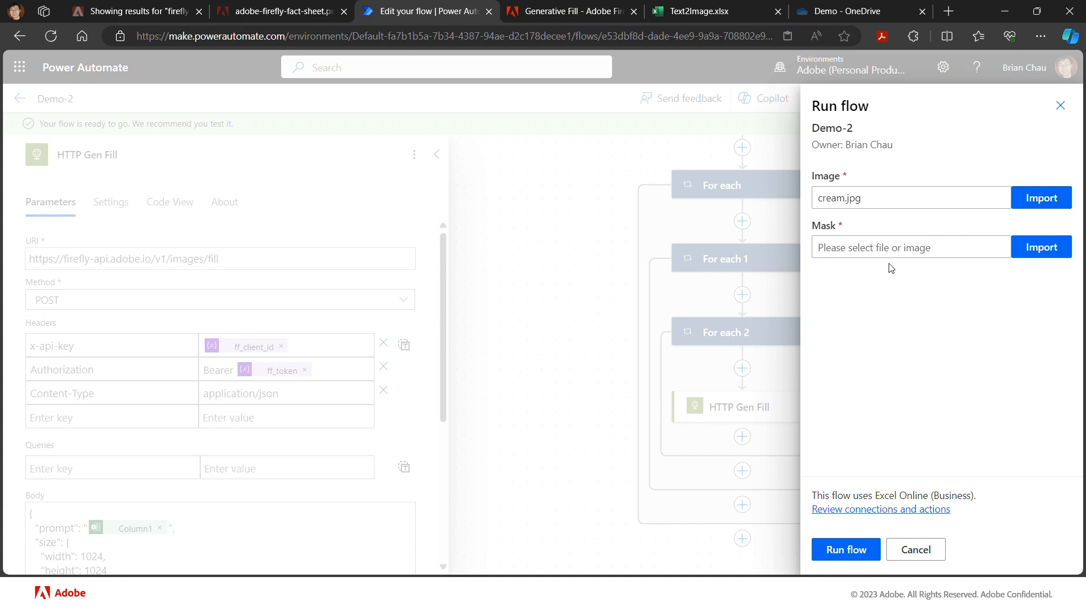
left_click(1031, 253)
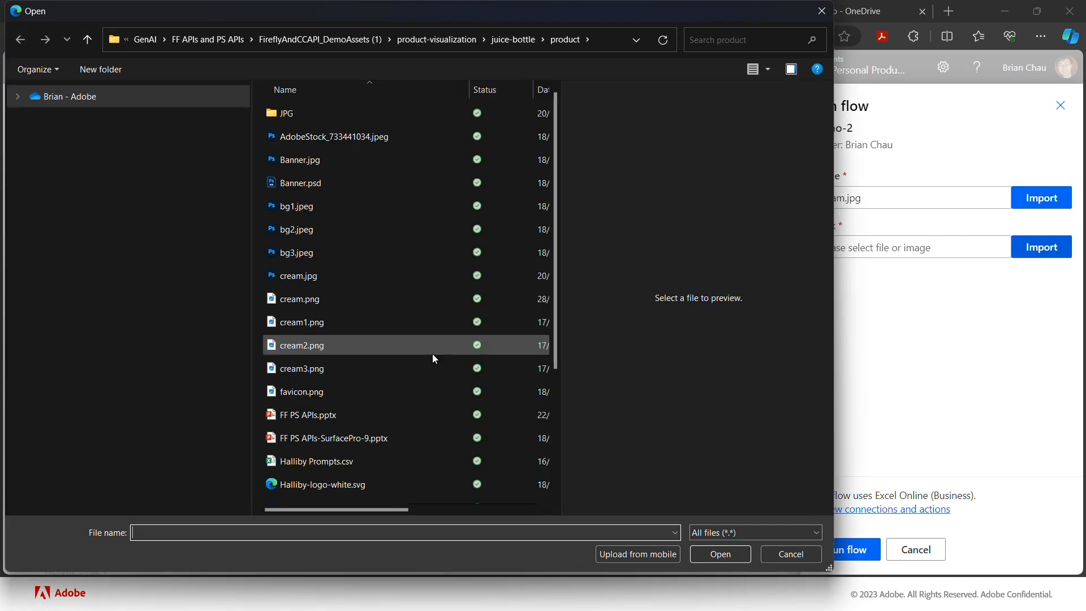
scroll(429, 356, "down", 4)
left_click(397, 339)
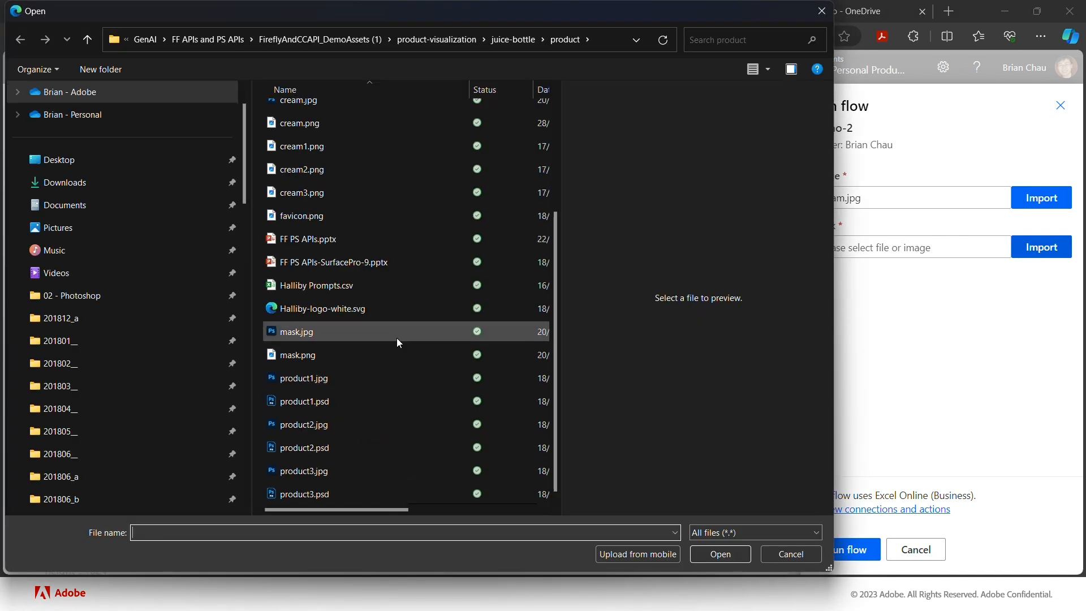
left_click(711, 554)
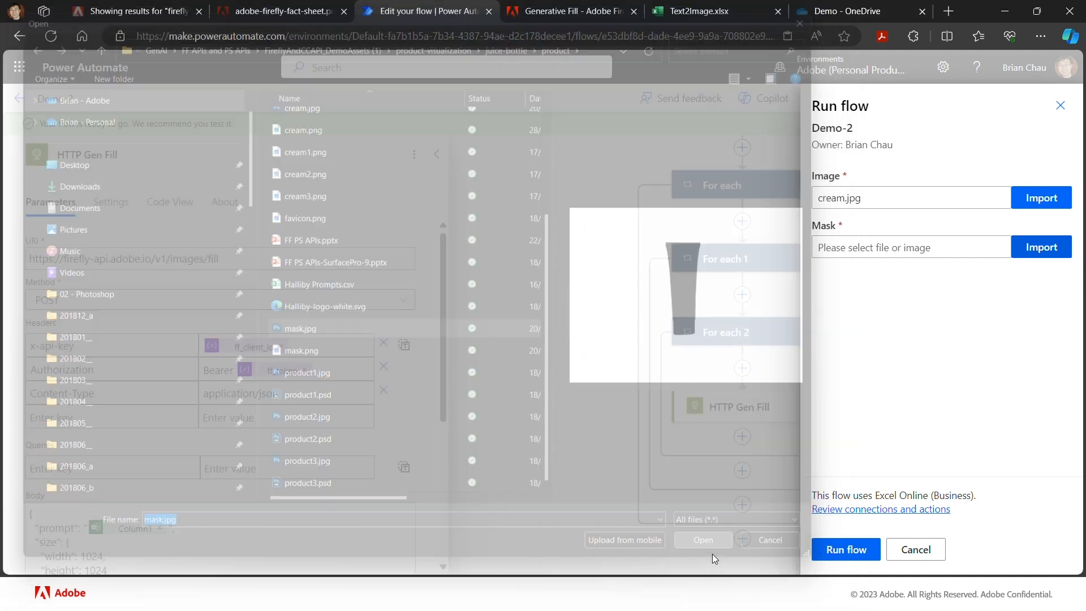
Step: Run the Demo-2 flow with the imported files and follow its progress down to the For each loops
left_click(846, 552)
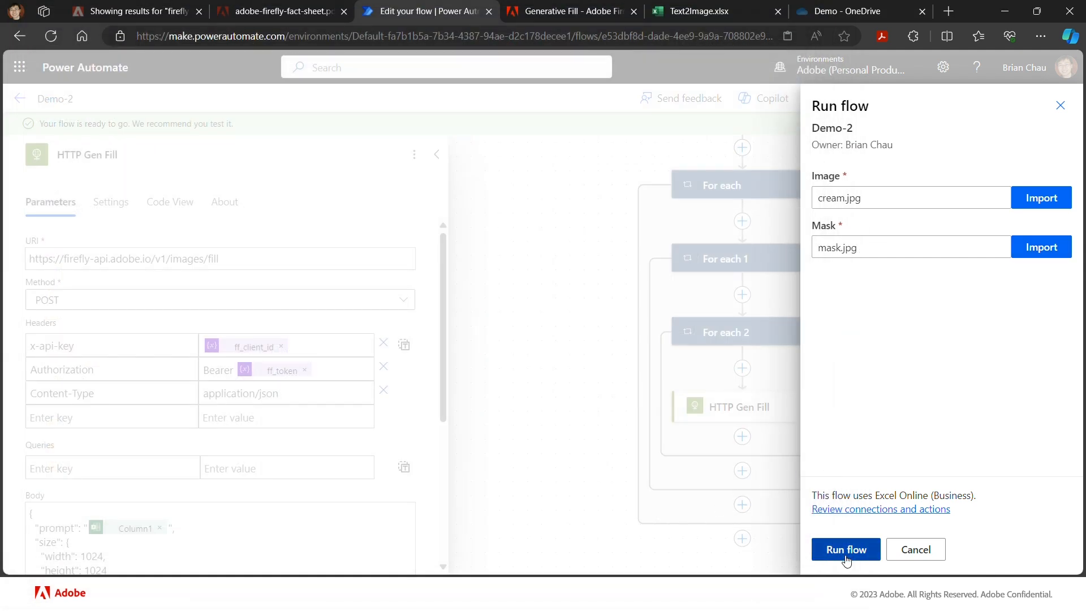
left_click(846, 549)
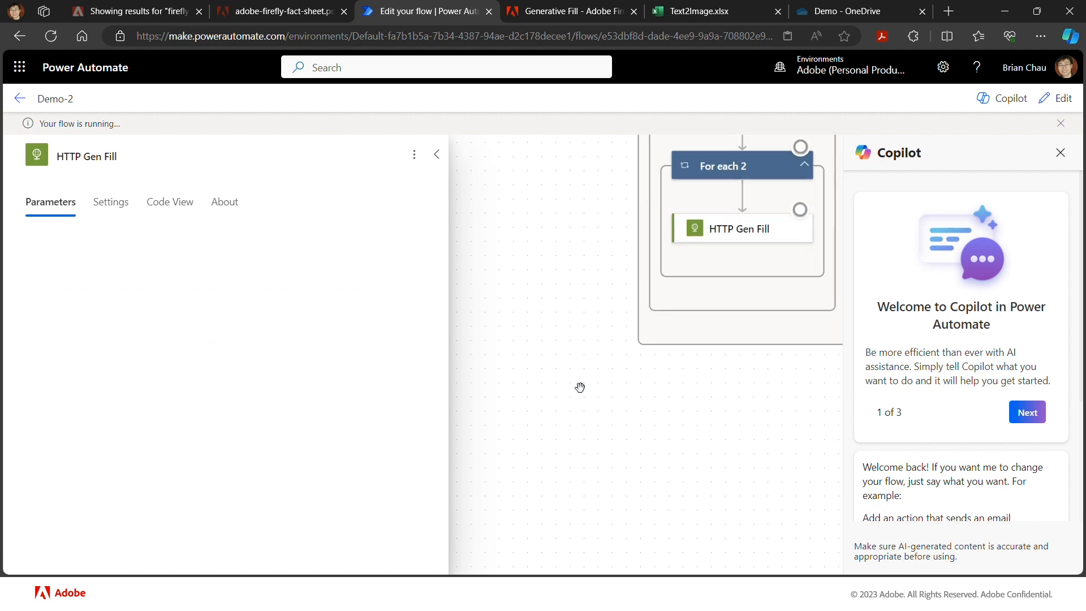
scroll(556, 308, "up", 5)
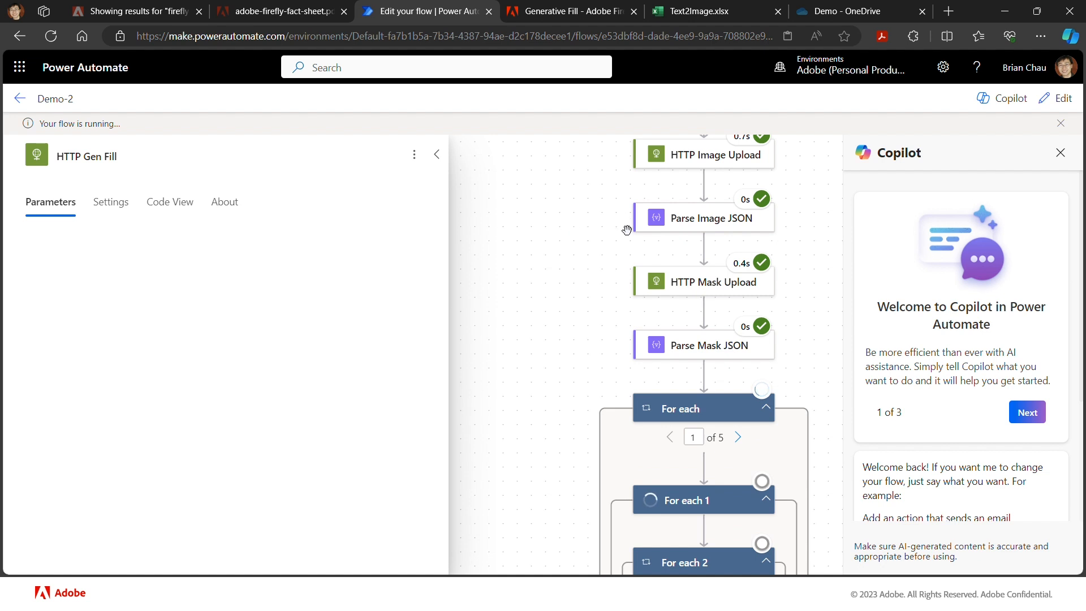
scroll(563, 380, "down", 3)
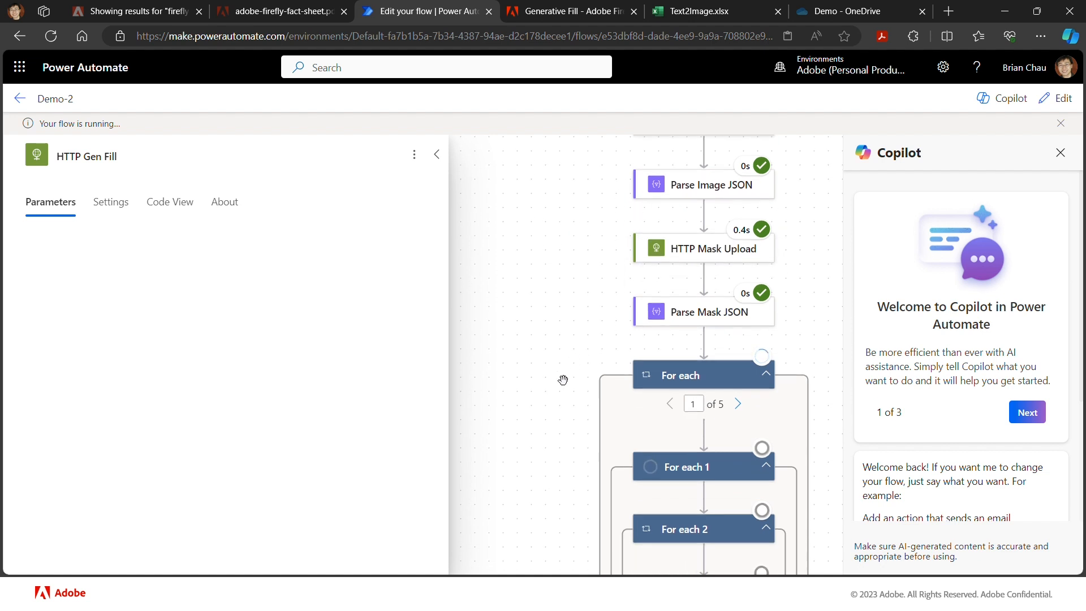
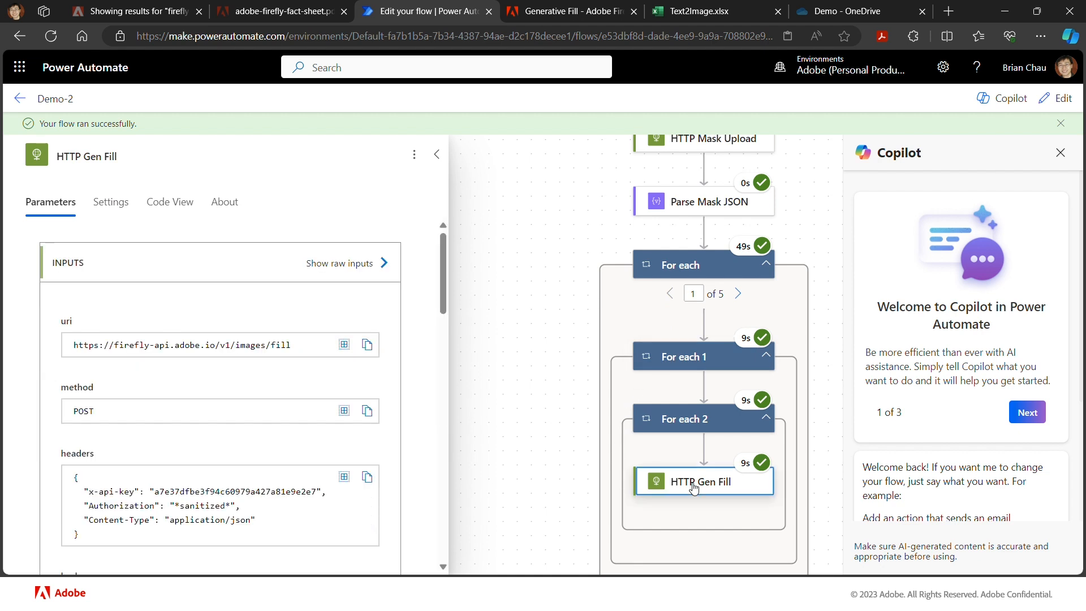
Step: Examine the first iteration's HTTP Gen Fill outputs: the status code, the headers, and the prompt and size in the body
scroll(387, 405, "down", 10)
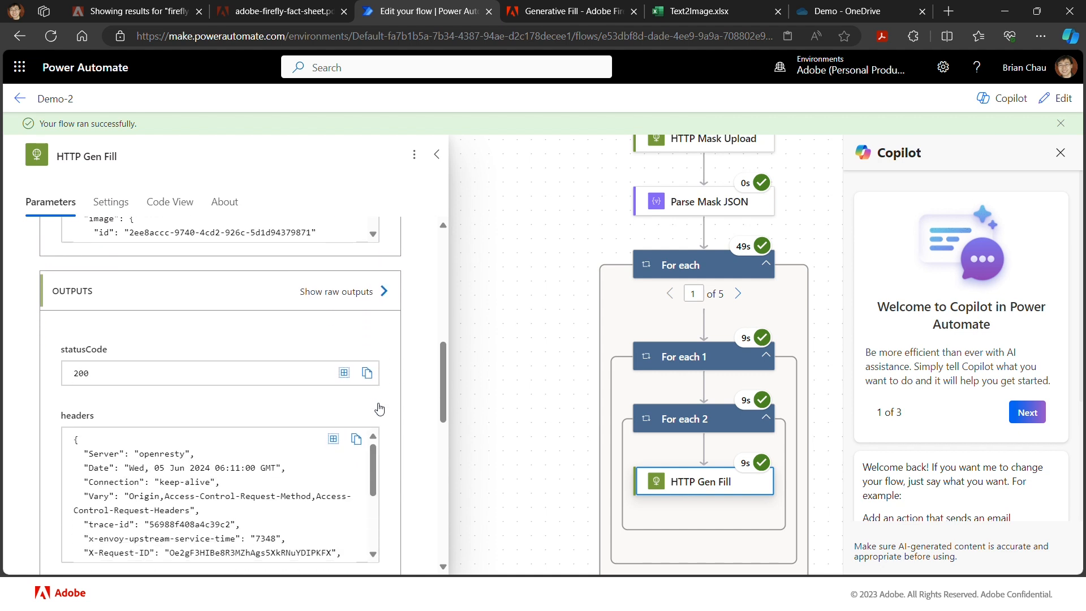
scroll(378, 402, "down", 1)
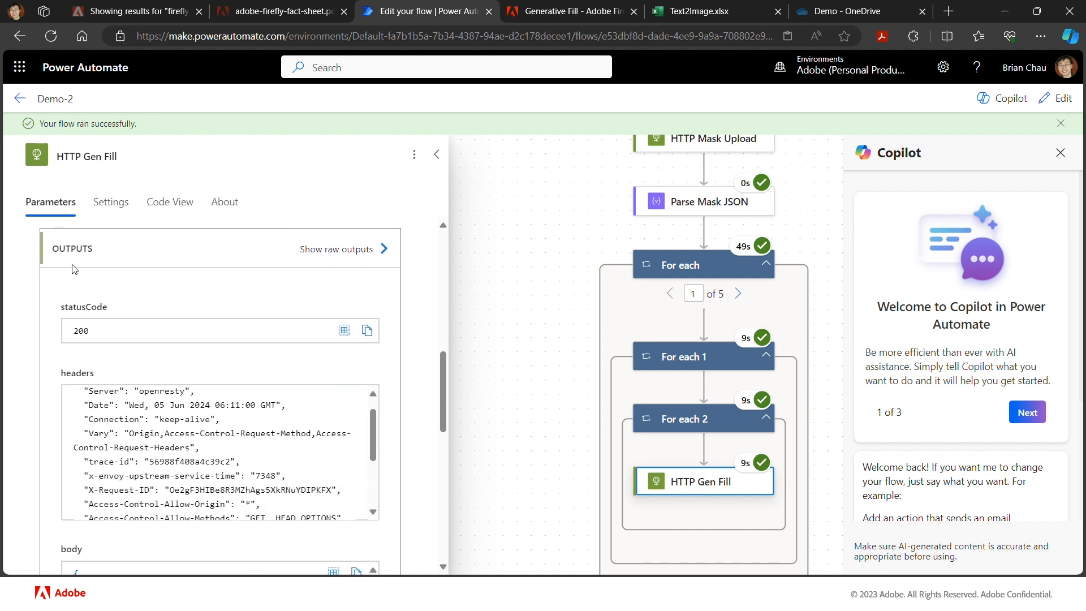
scroll(141, 284, "up", 1)
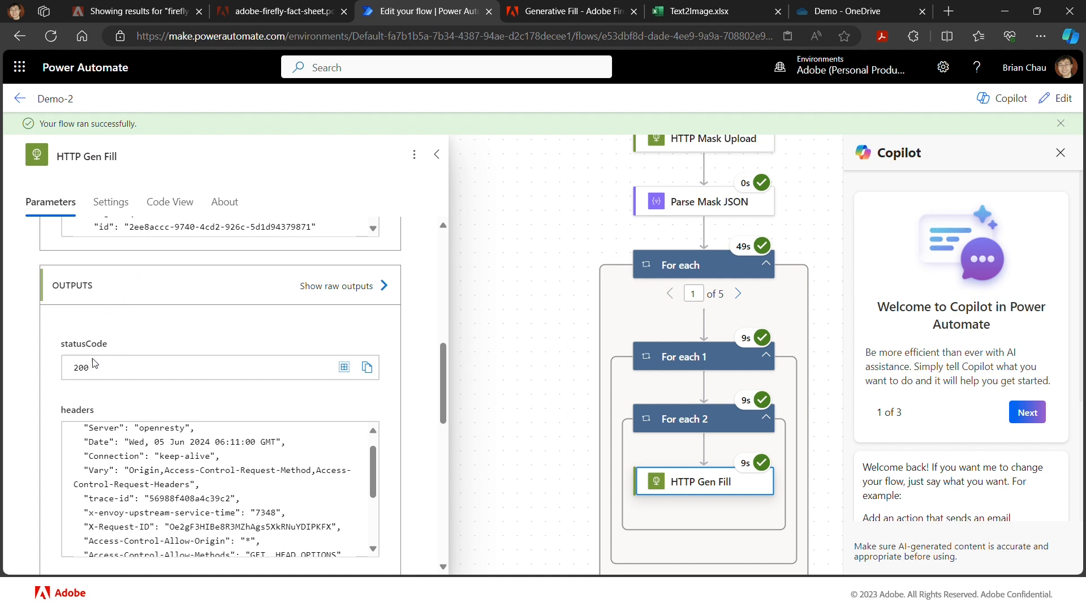
scroll(108, 363, "down", 4)
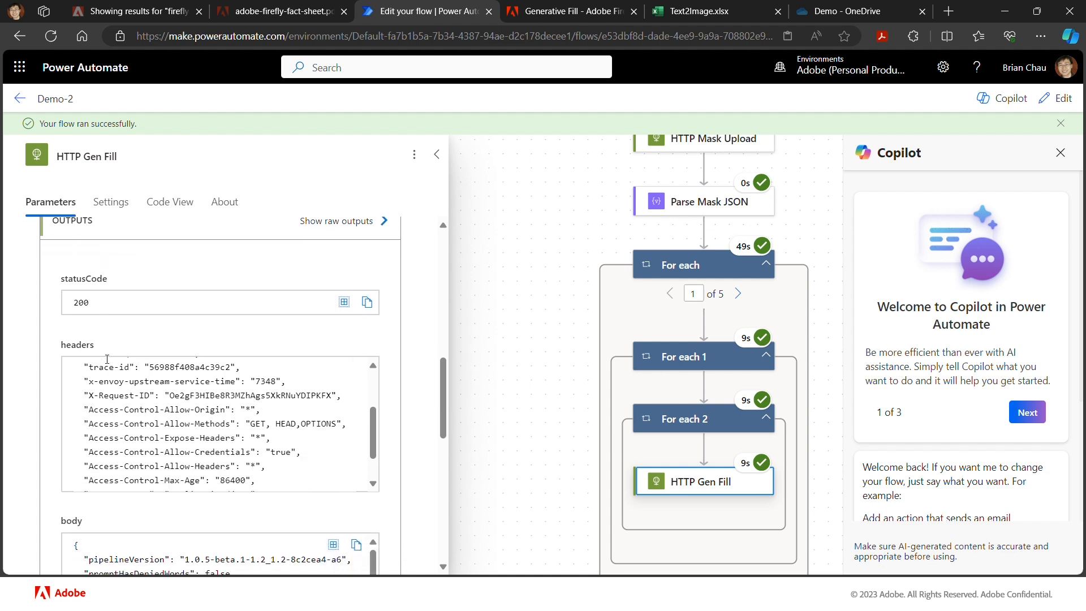
scroll(53, 459, "down", 3)
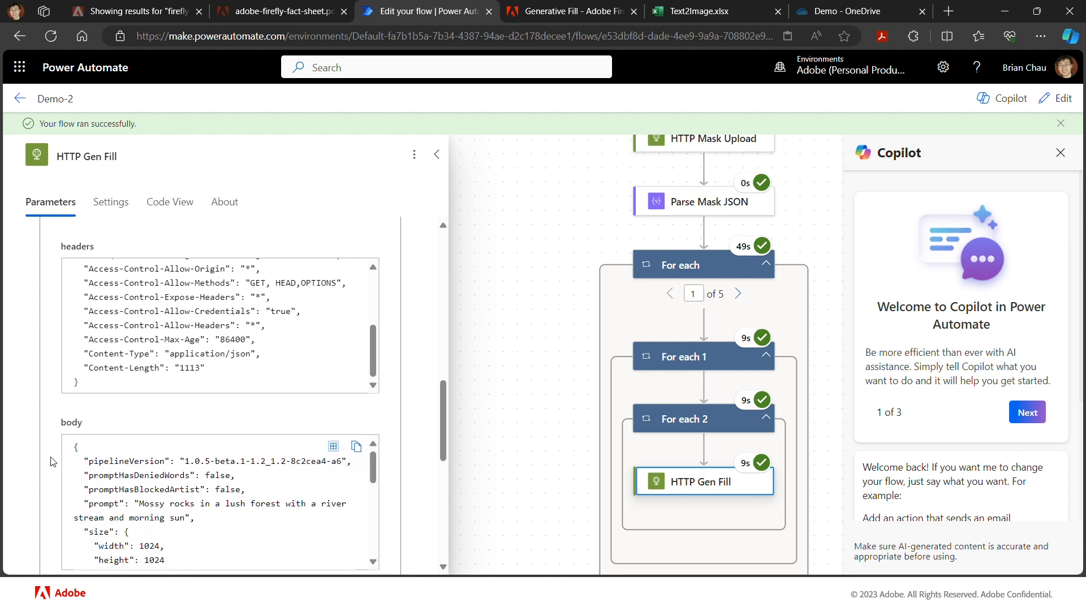
scroll(53, 459, "down", 1)
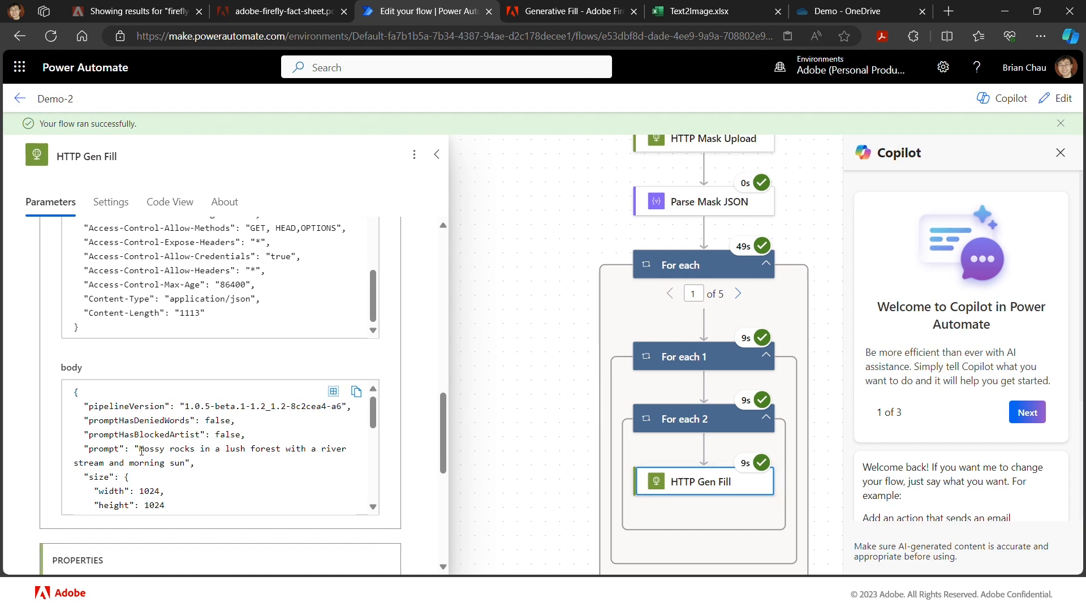
left_click_drag(141, 450, 185, 462)
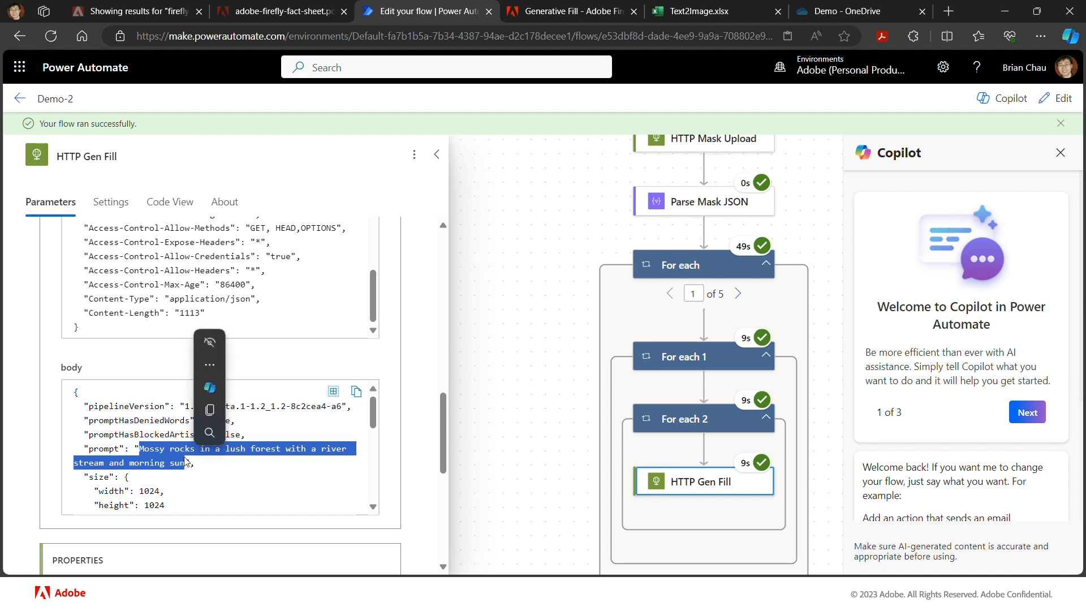
scroll(223, 487, "down", 1)
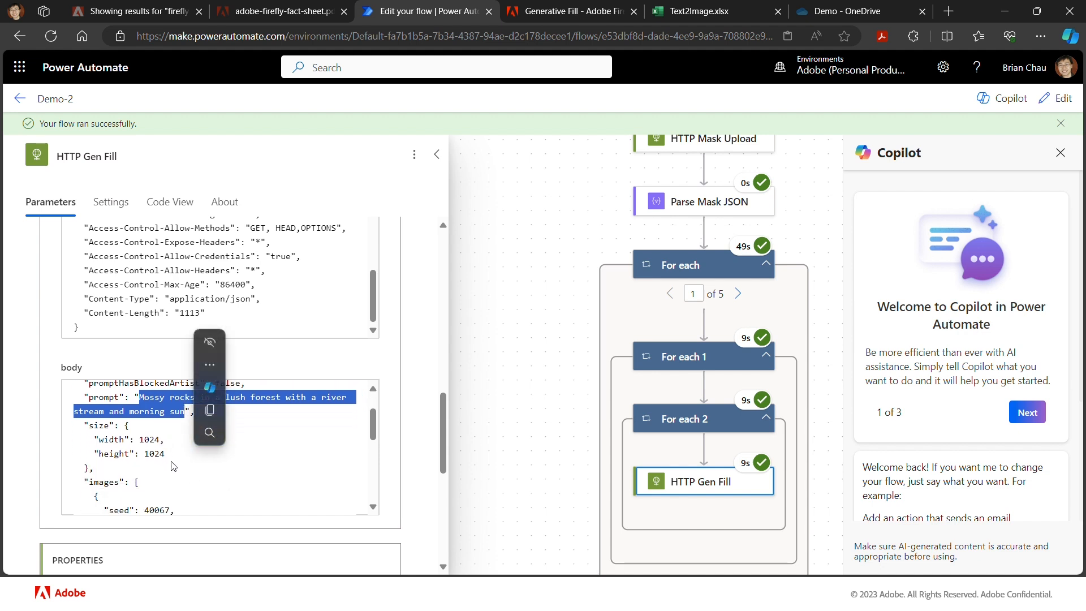
Step: Copy the full presigned image URL from the body of the first iteration's HTTP Gen Fill response
scroll(186, 470, "down", 2)
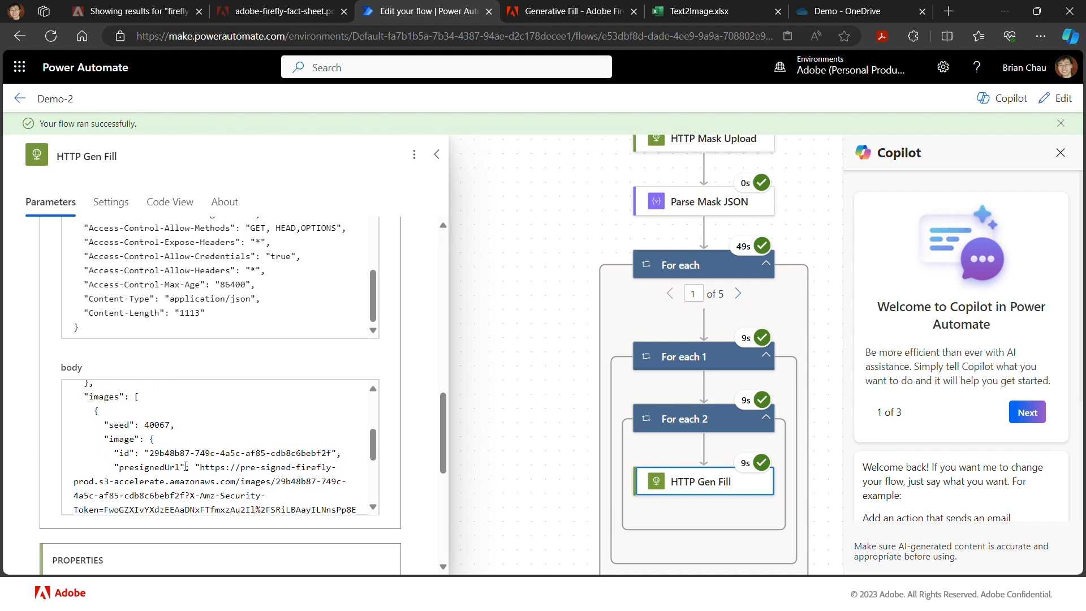
scroll(186, 466, "down", 1)
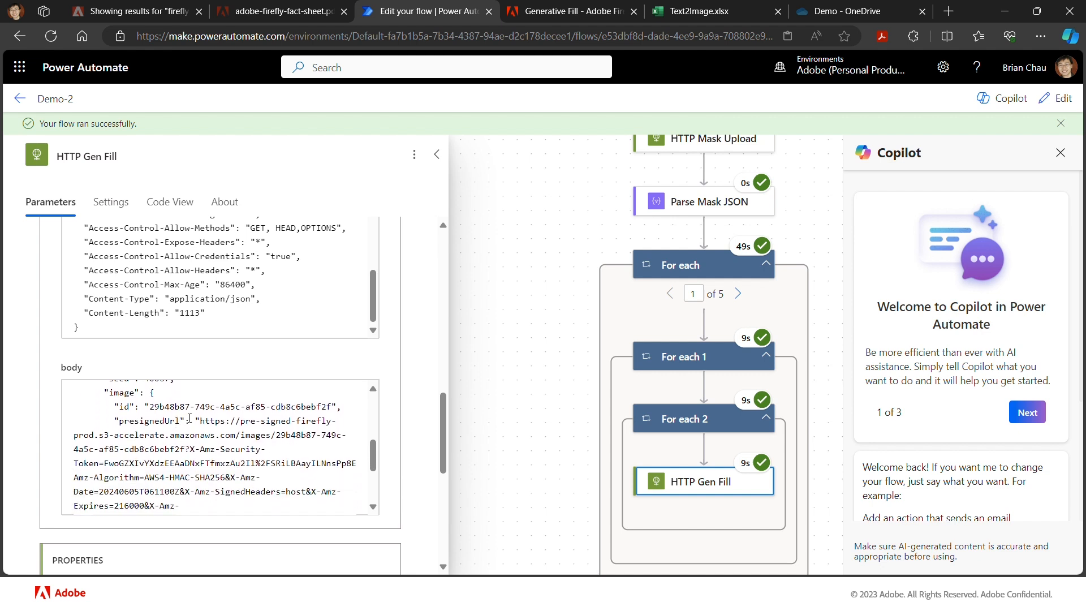
scroll(206, 438, "down", 3)
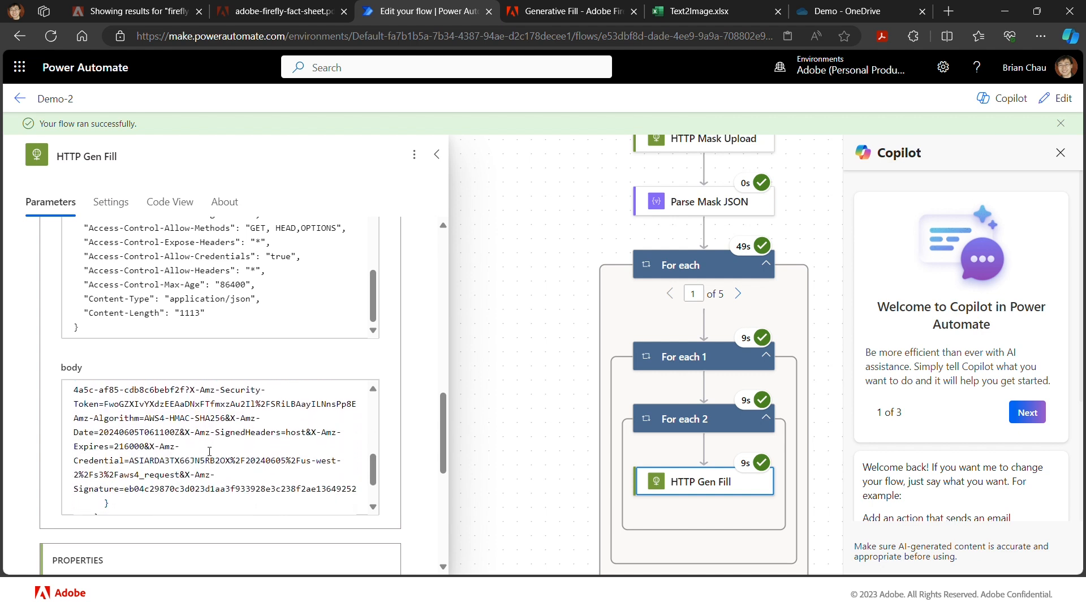
scroll(209, 451, "right", 5)
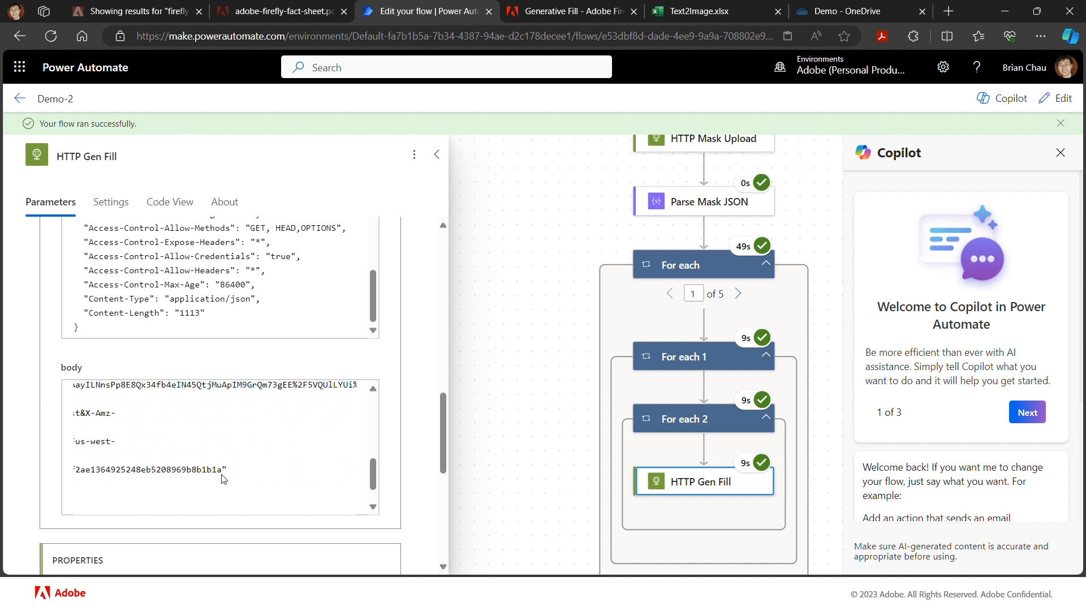
left_click_drag(222, 470, 202, 391)
key("ctrl+c")
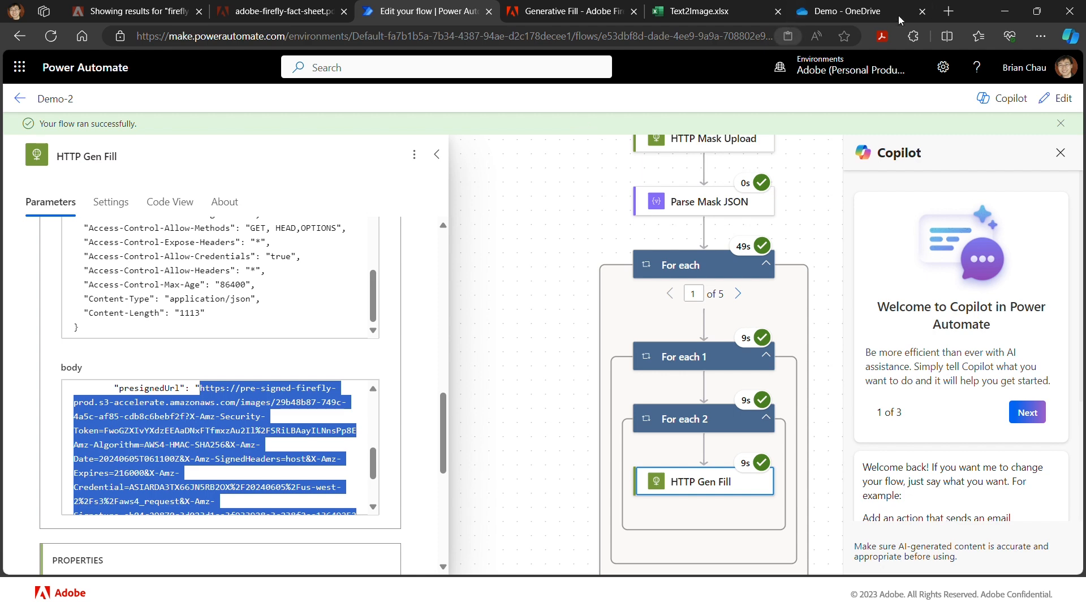
Step: Open the copied presigned image URL in a new browser tab to view the generated picture
left_click(948, 12)
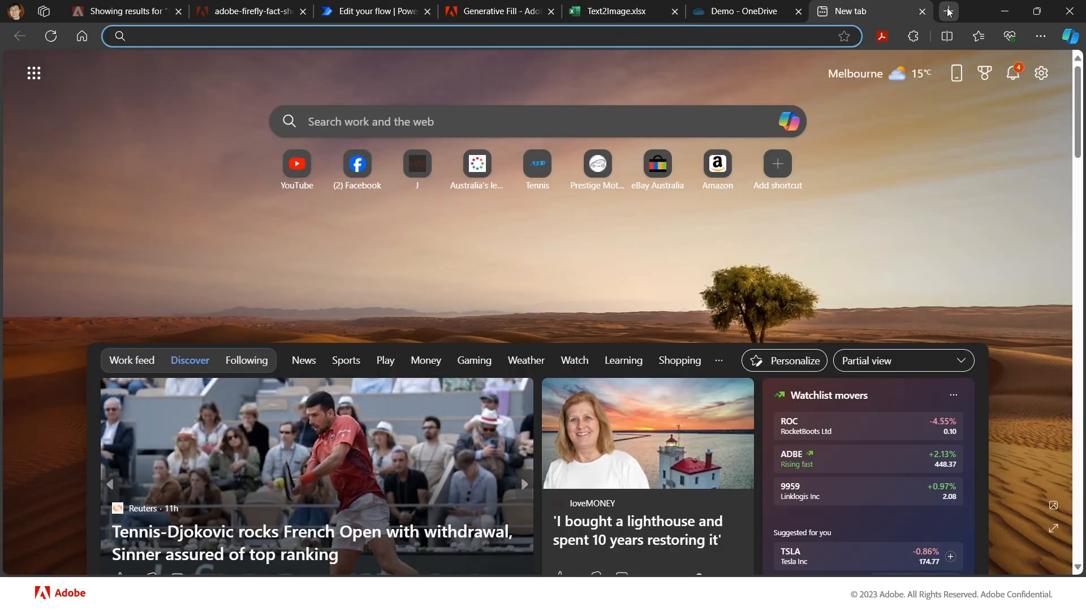
key("ctrl+v")
key("Return")
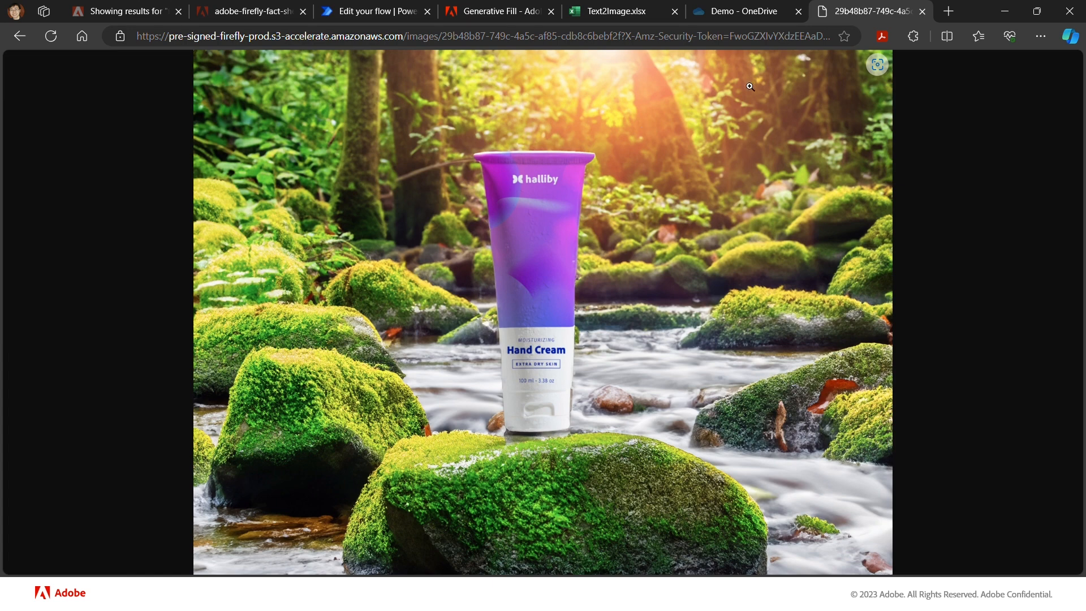
Step: Return to the Demo-2 flow run, show iteration 2 of the For each loop, and review the prompt in its HTTP Gen Fill response body
left_click(376, 16)
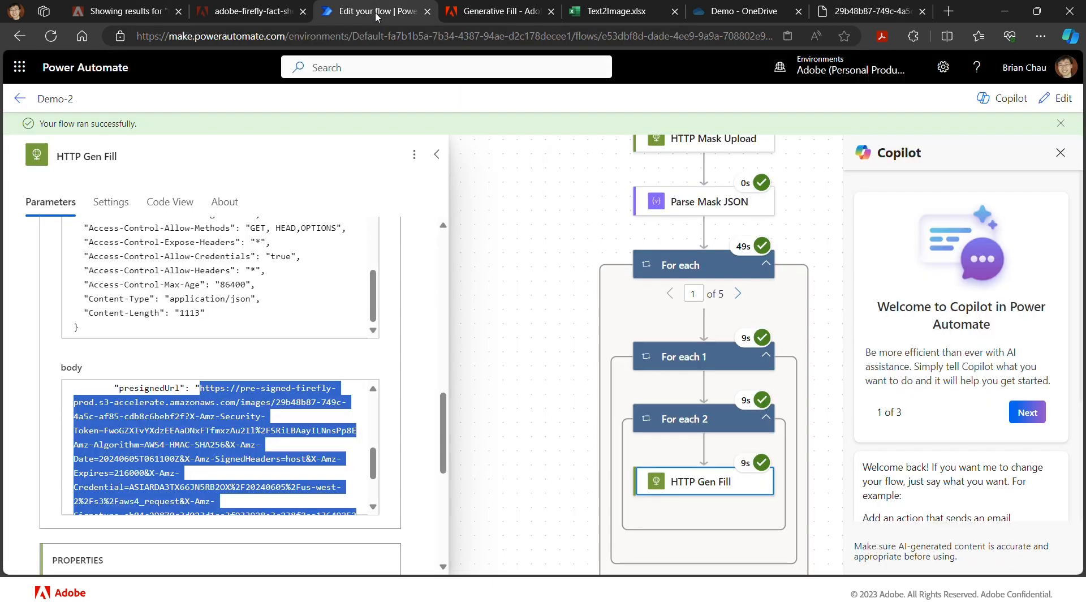
left_click(742, 295)
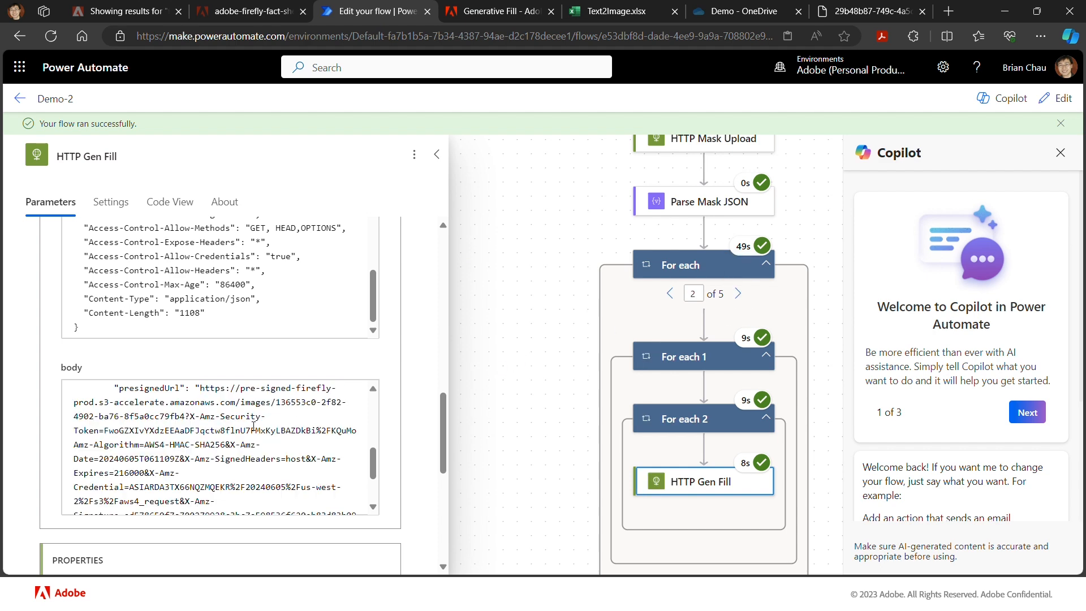
scroll(253, 426, "up", 5)
scroll(254, 426, "down", 1)
scroll(254, 428, "up", 1)
scroll(255, 430, "down", 2)
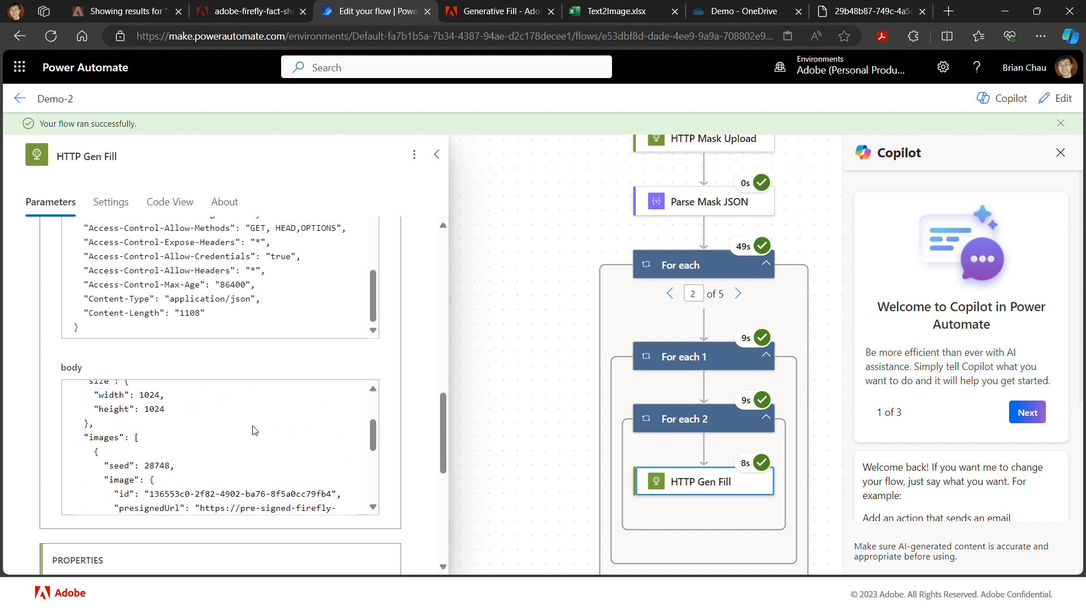
scroll(255, 430, "down", 2)
scroll(255, 431, "up", 5)
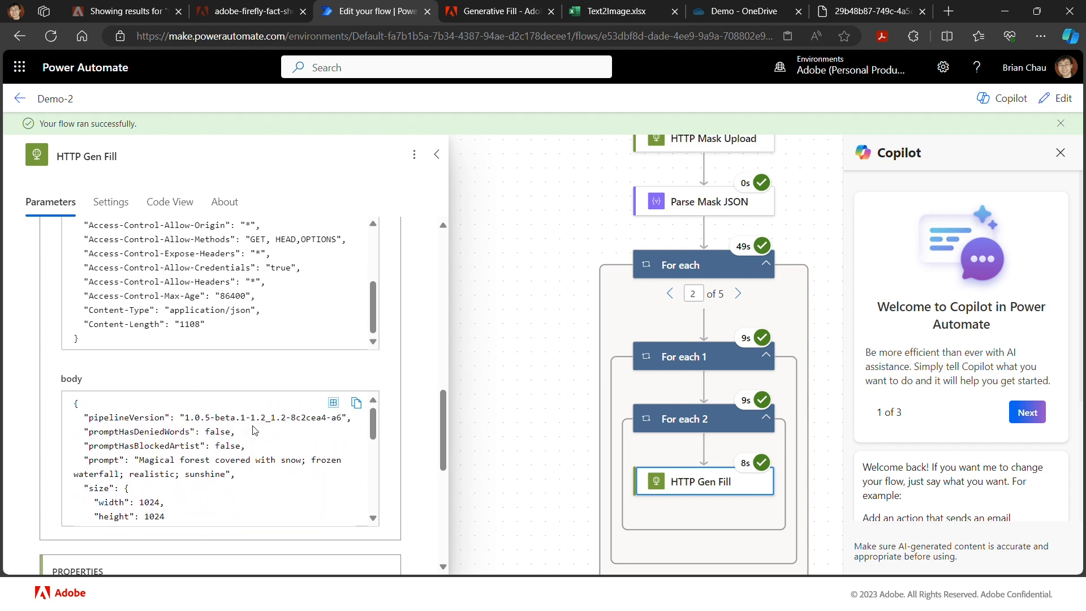
scroll(253, 431, "up", 3)
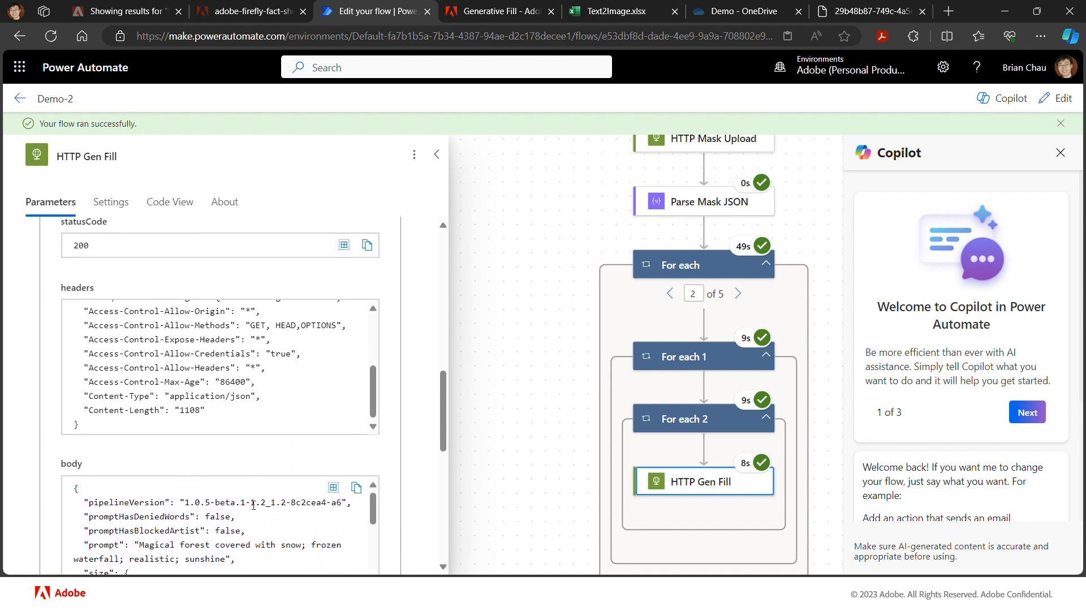
scroll(183, 557, "down", 2)
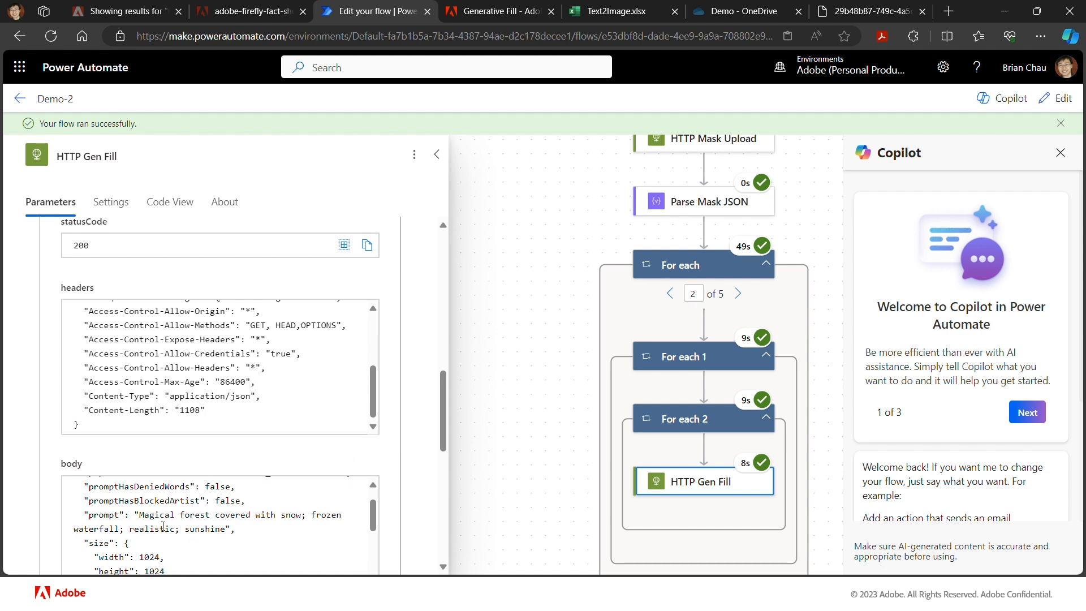
left_click_drag(149, 513, 227, 527)
Step: Examine the prompt and the presignedUrl entry in the second iteration's HTTP Gen Fill response body
scroll(227, 527, "down", 5)
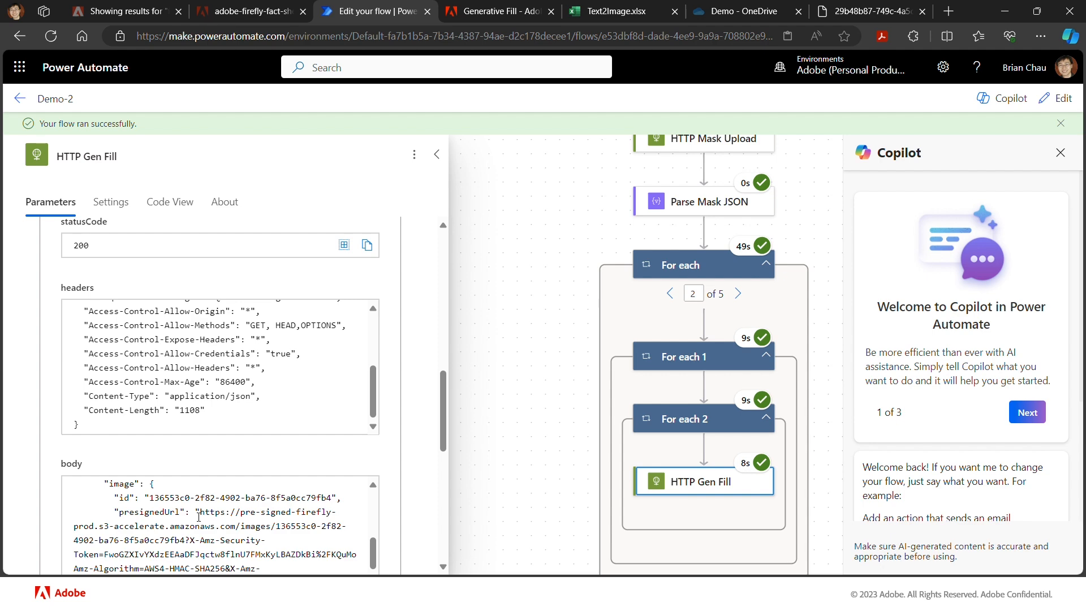
scroll(198, 516, "down", 3)
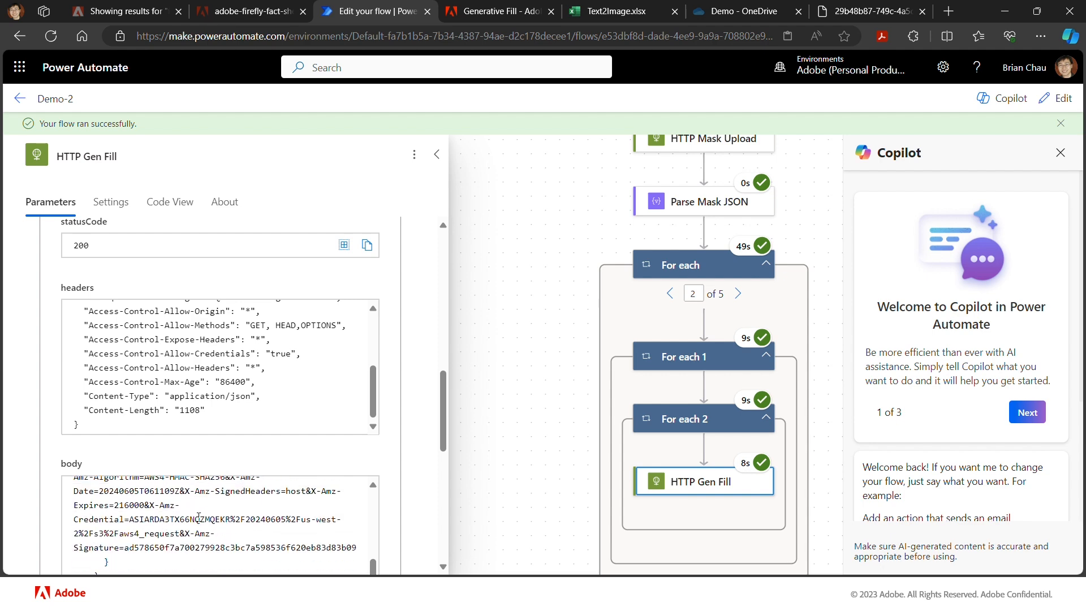
scroll(394, 511, "down", 1)
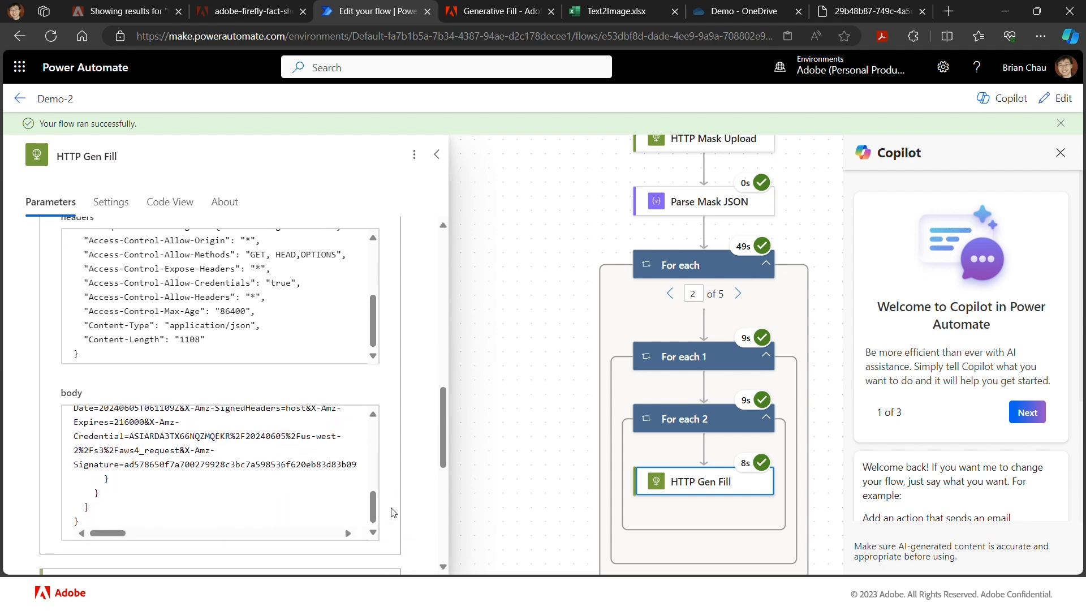
left_click_drag(379, 514, 379, 434)
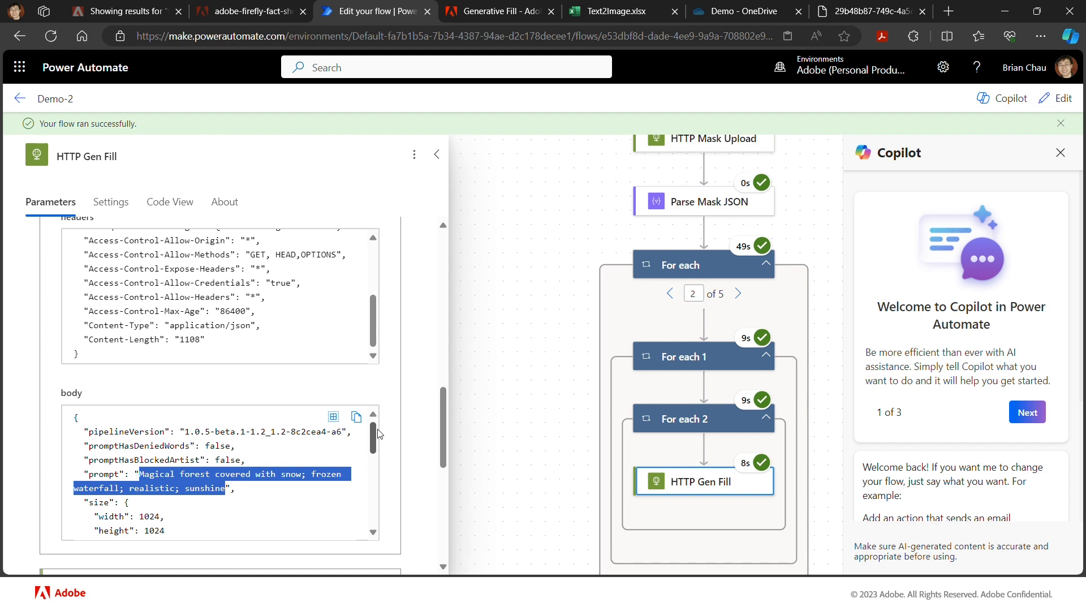
left_click_drag(370, 436, 368, 473)
double_click(125, 478)
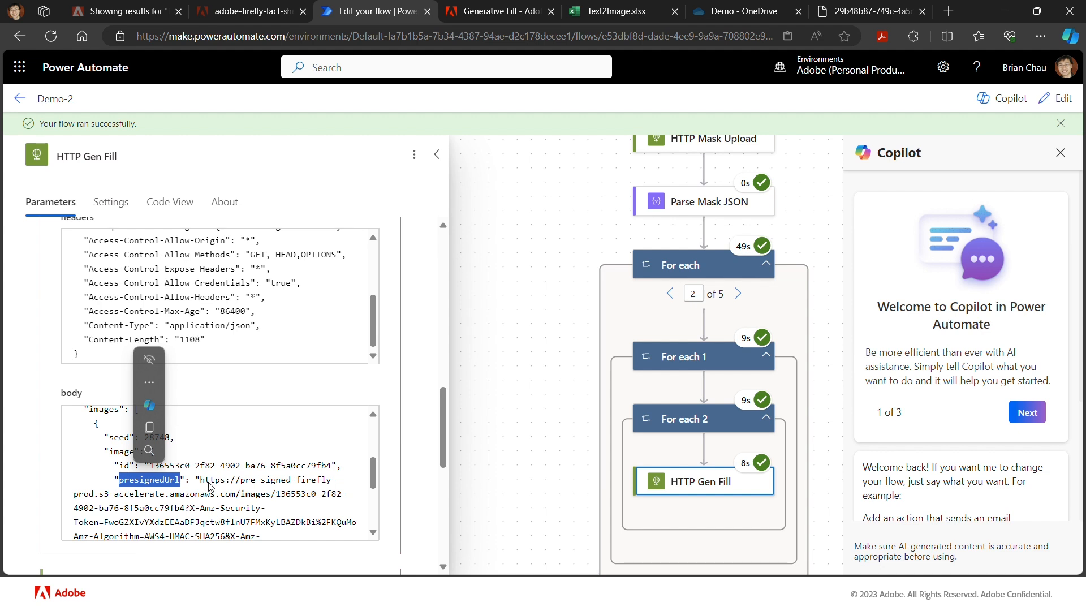
Step: Copy the entire body of the second iteration's HTTP Gen Fill response
left_click_drag(374, 475, 374, 437)
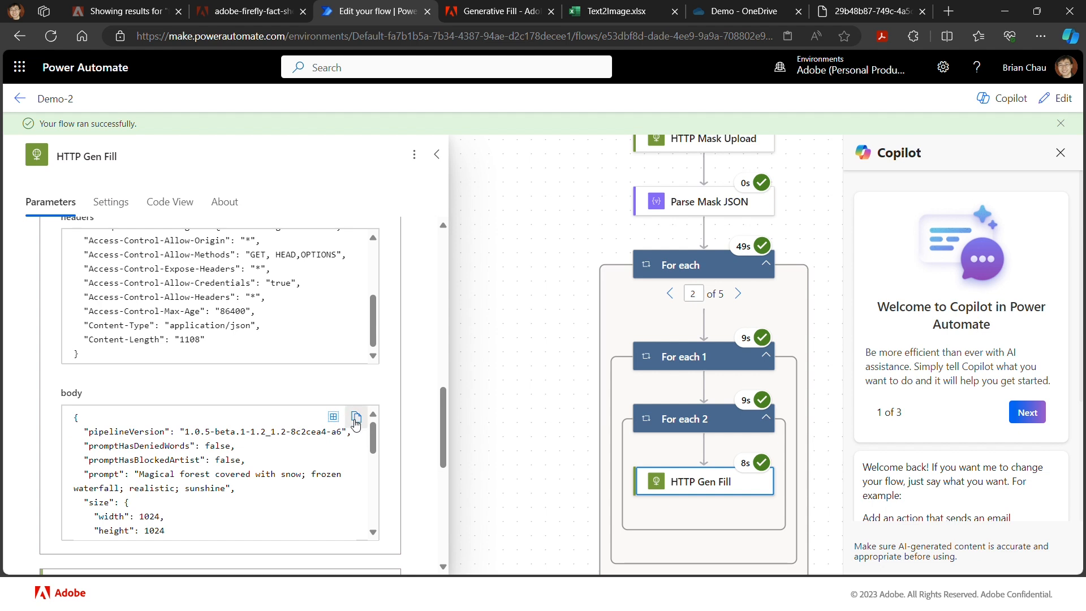
left_click(355, 421)
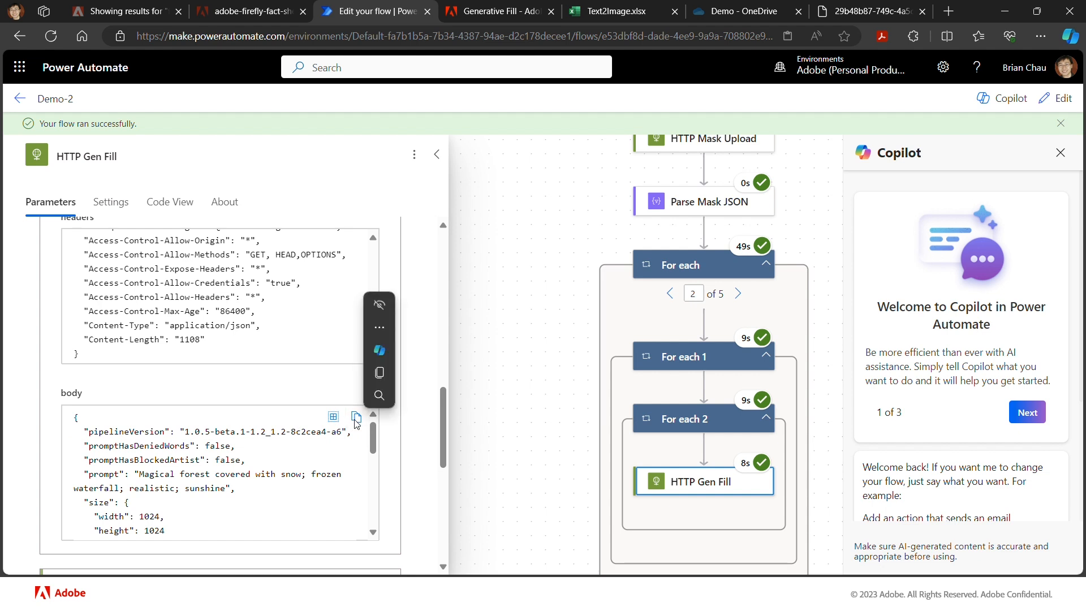
left_click(355, 421)
Step: Reopen the Demo-2 flow for editing and add a Data Operation Parse JSON action after HTTP Gen Fill inside For each 2
left_click(1061, 99)
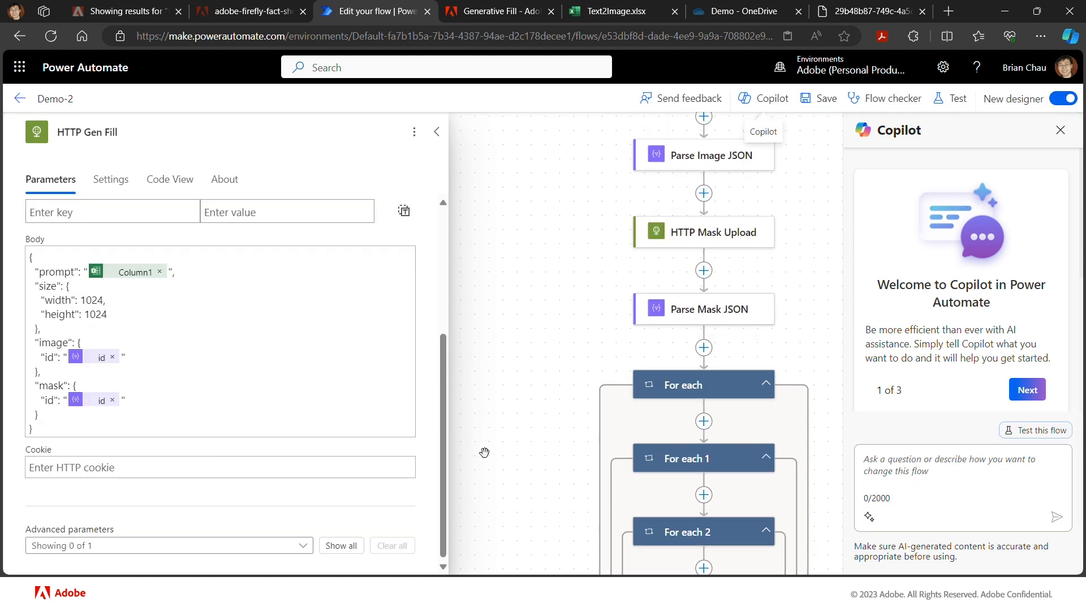
scroll(484, 452, "down", 3)
scroll(485, 452, "down", 4)
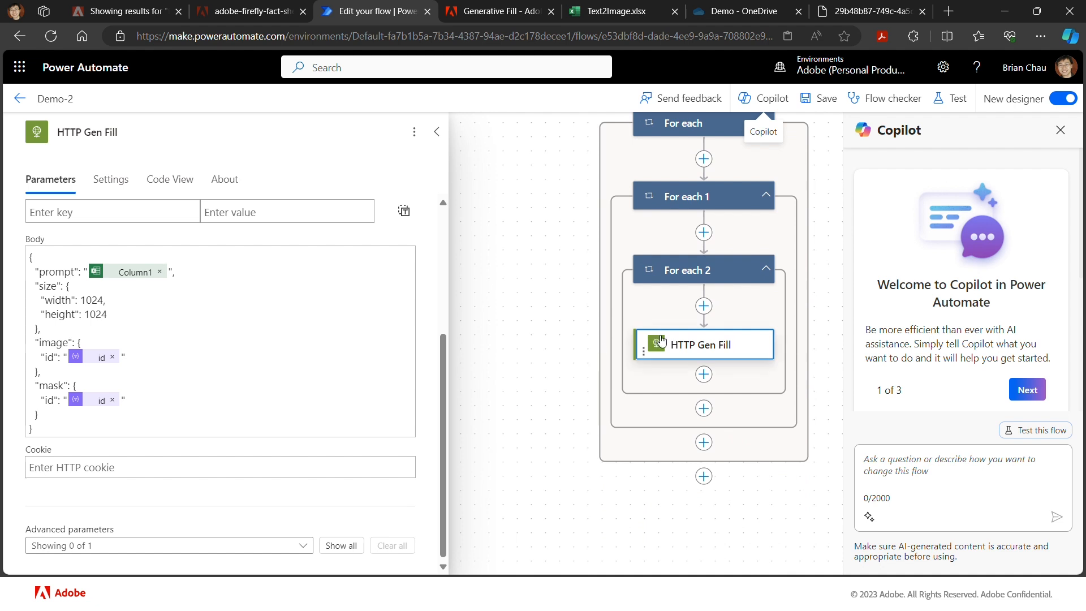
left_click(707, 375)
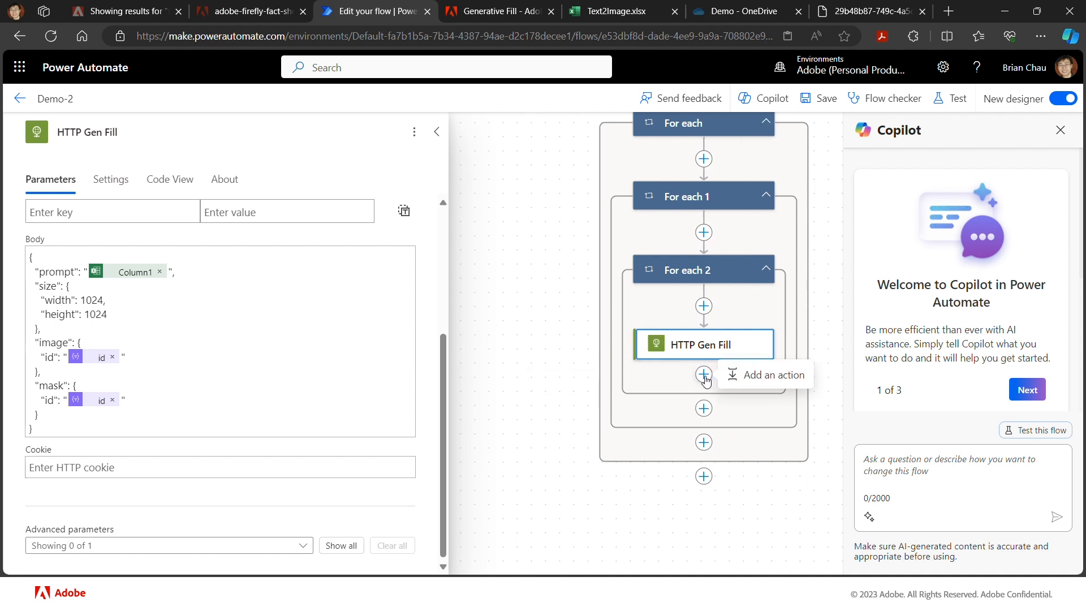
left_click(741, 377)
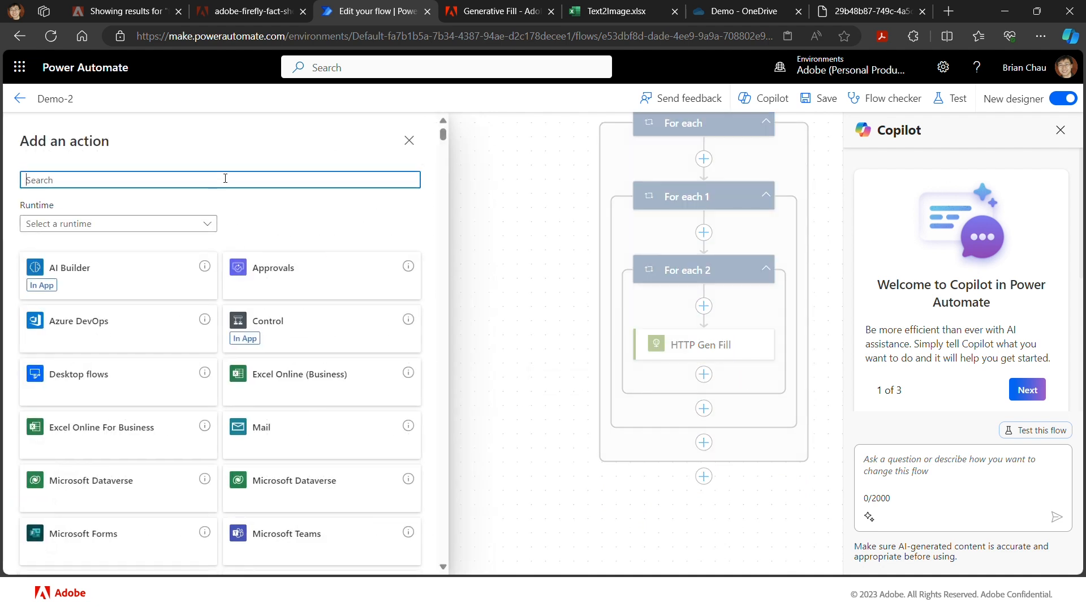
type("parso")
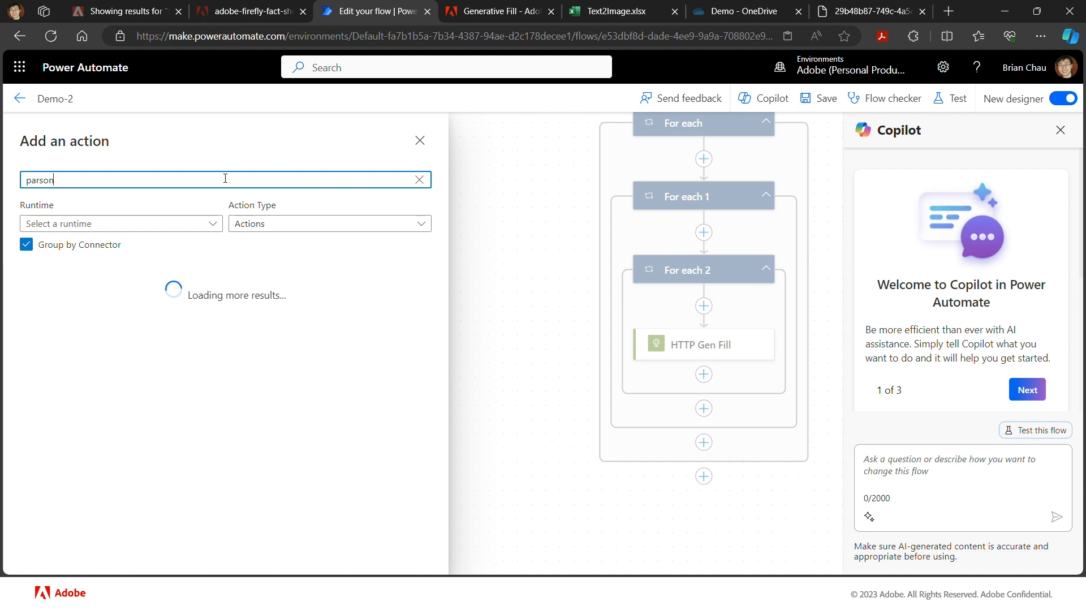
key("BackSpace")
type("e")
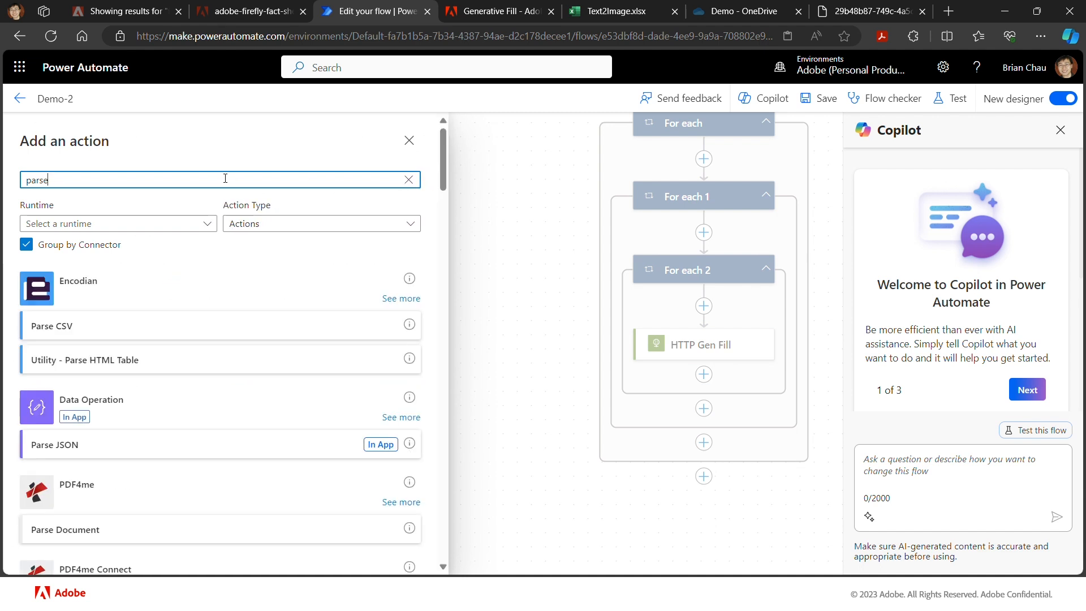
left_click(151, 448)
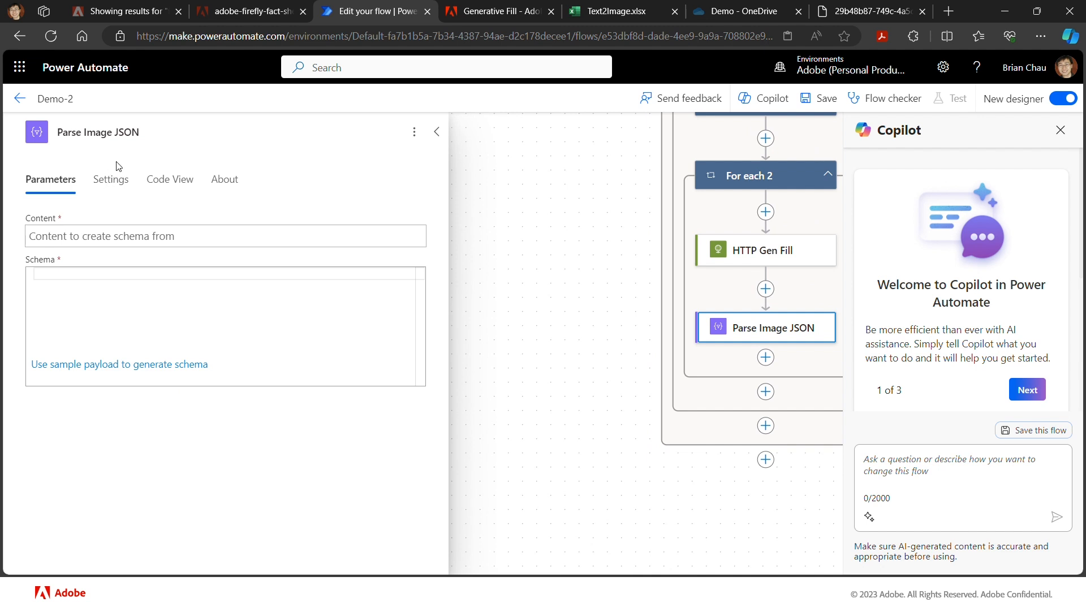
Step: Rename the new Parse JSON action to "Parse Gen Fill JSON"
double_click(94, 132)
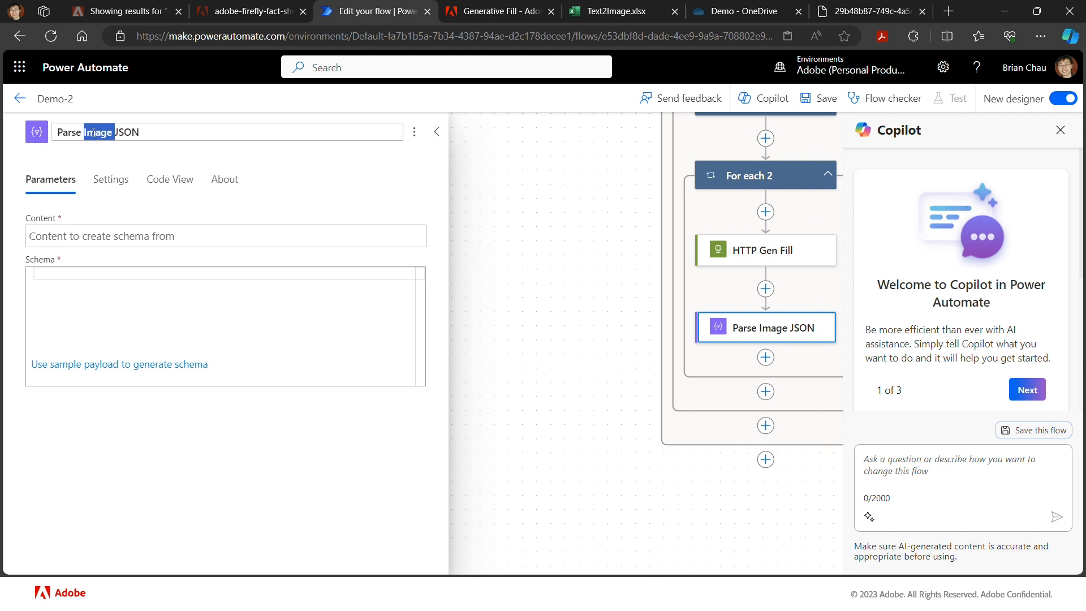
type("GEn Fill")
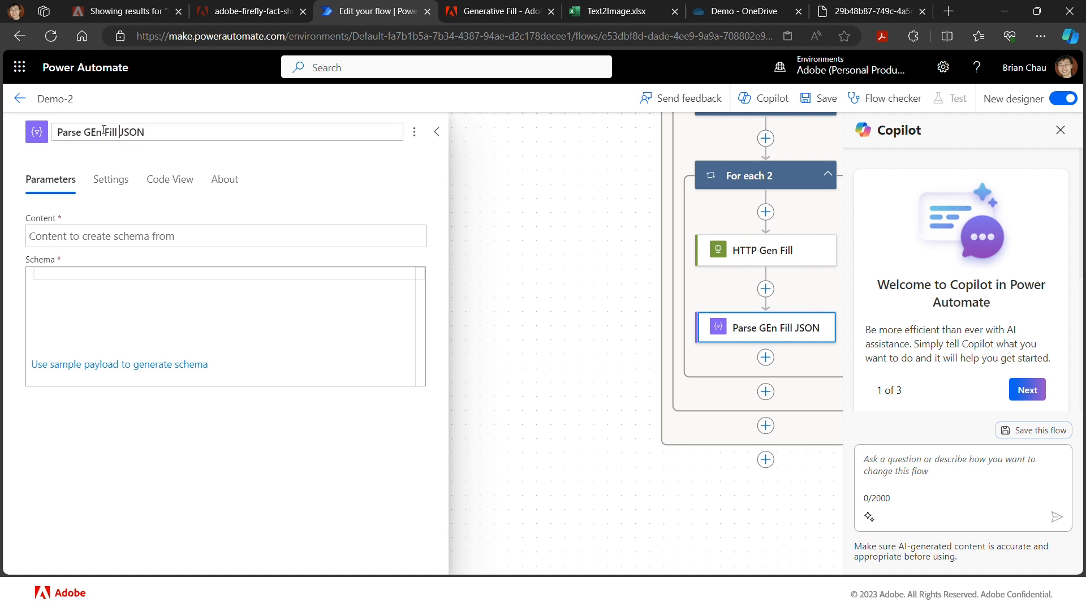
left_click(96, 131)
key("BackSpace")
type("e")
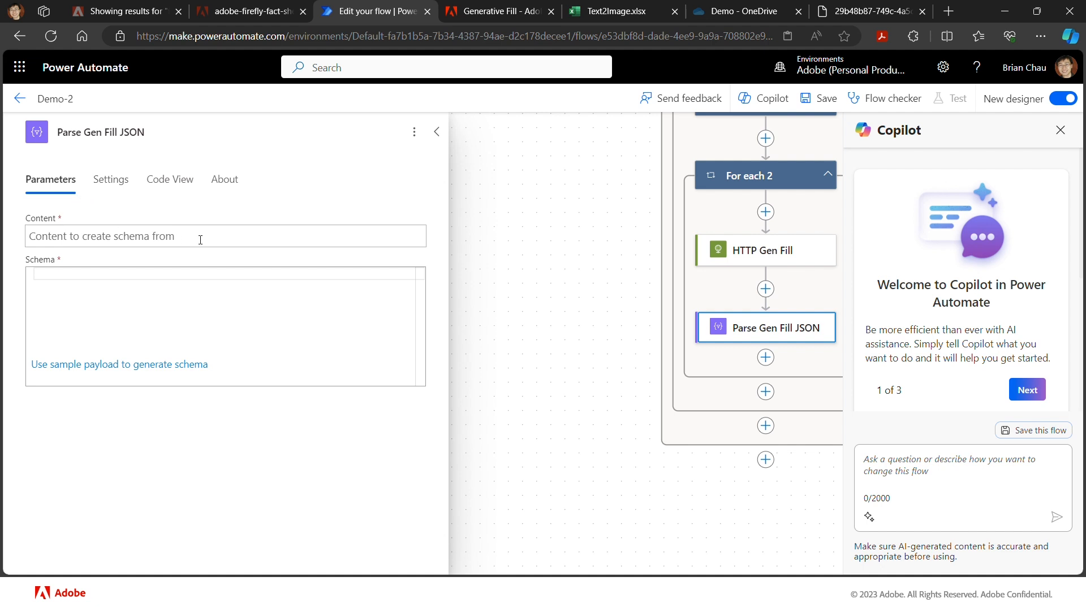
Step: Set the Content of Parse Gen Fill JSON to the Body output of HTTP Gen Fill
left_click(223, 243)
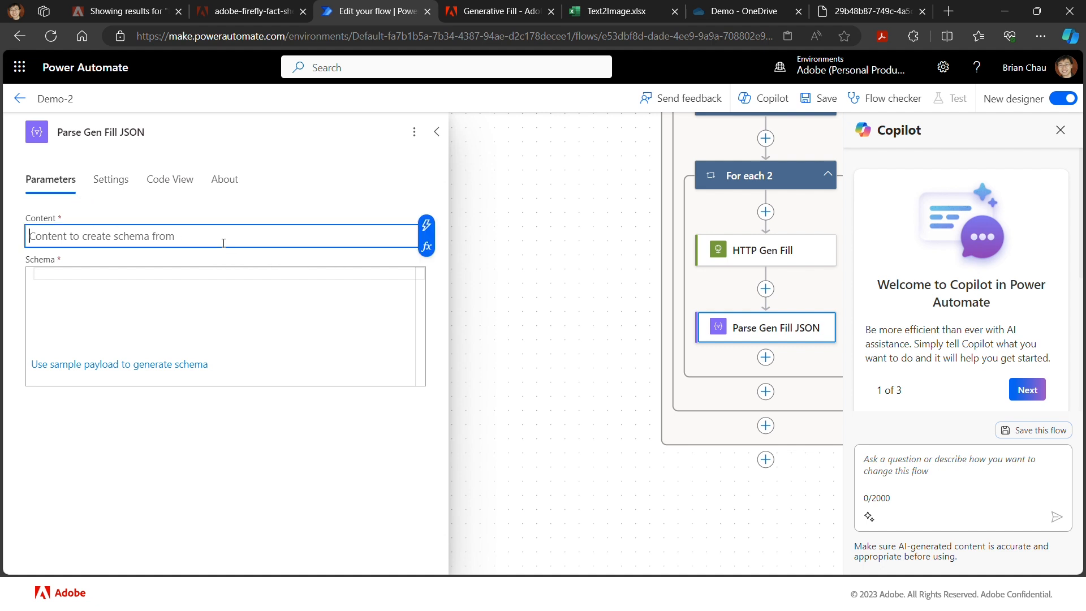
left_click(426, 225)
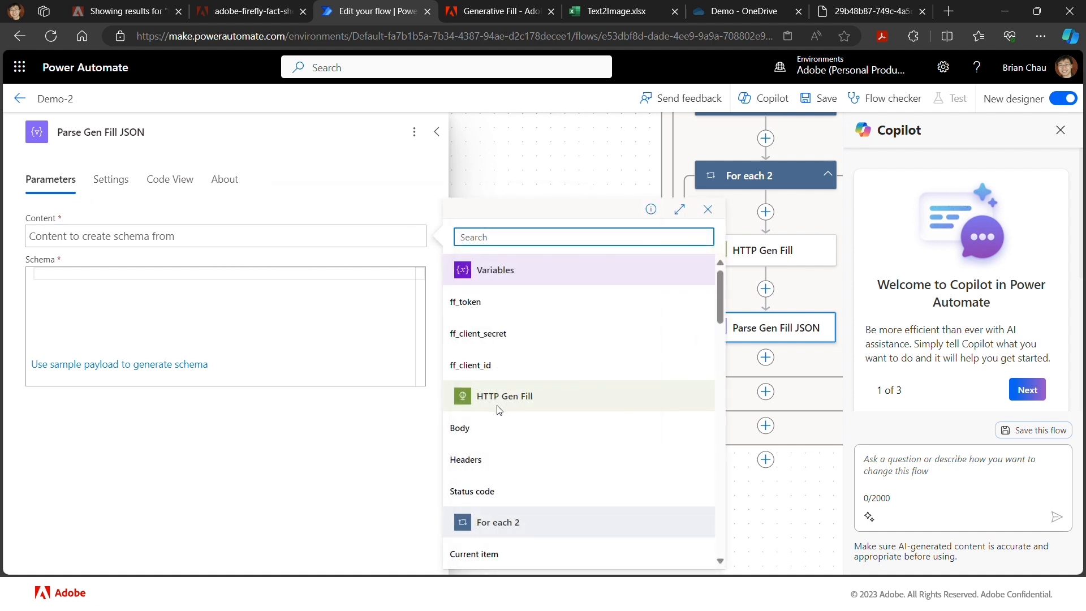
left_click(460, 434)
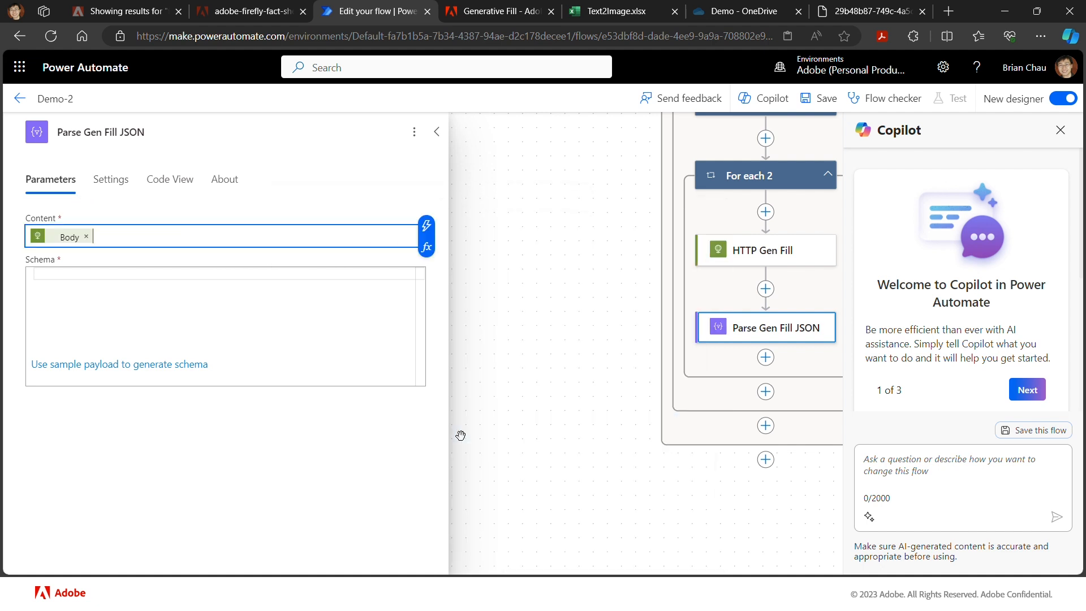
Step: Generate the Parse Gen Fill JSON schema using the copied response body, including its presigned URL's security token, as the sample payload, and review the schema
left_click(207, 275)
left_click(135, 370)
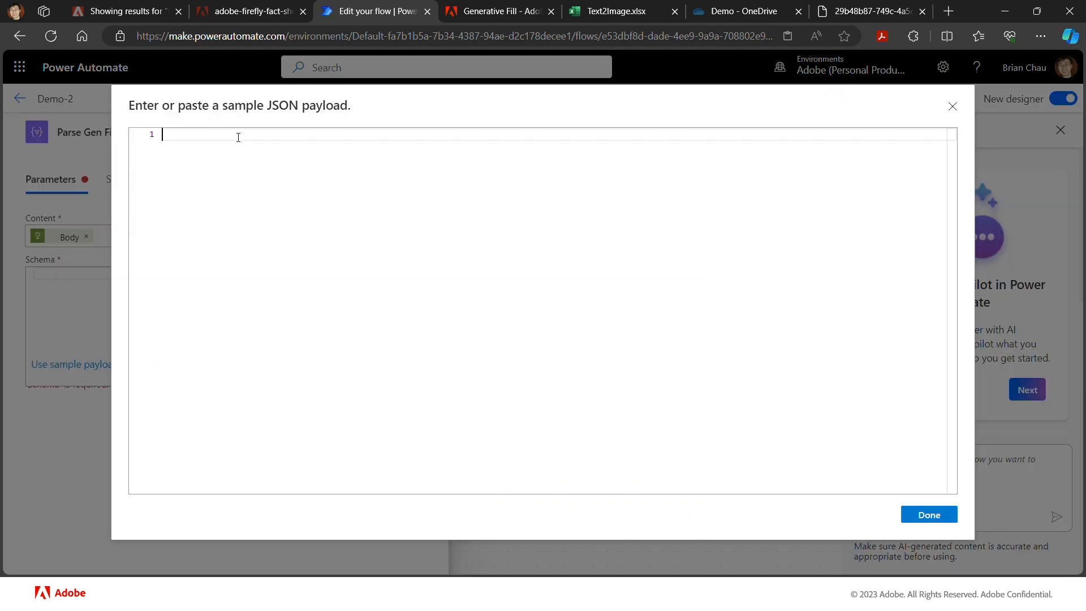
key("ctrl+v")
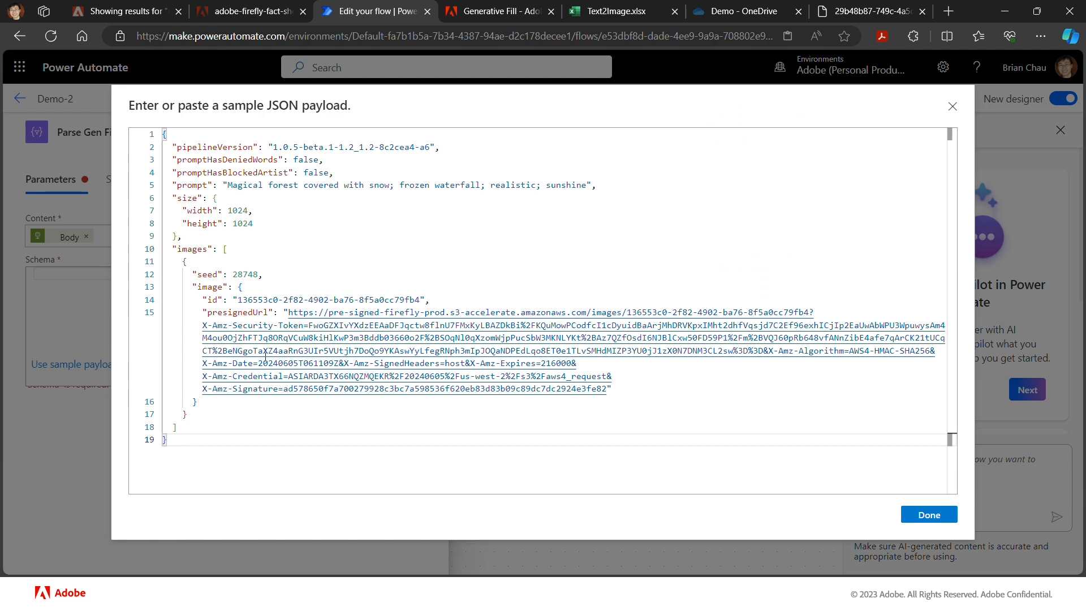
left_click(927, 515)
scroll(283, 418, "down", 3)
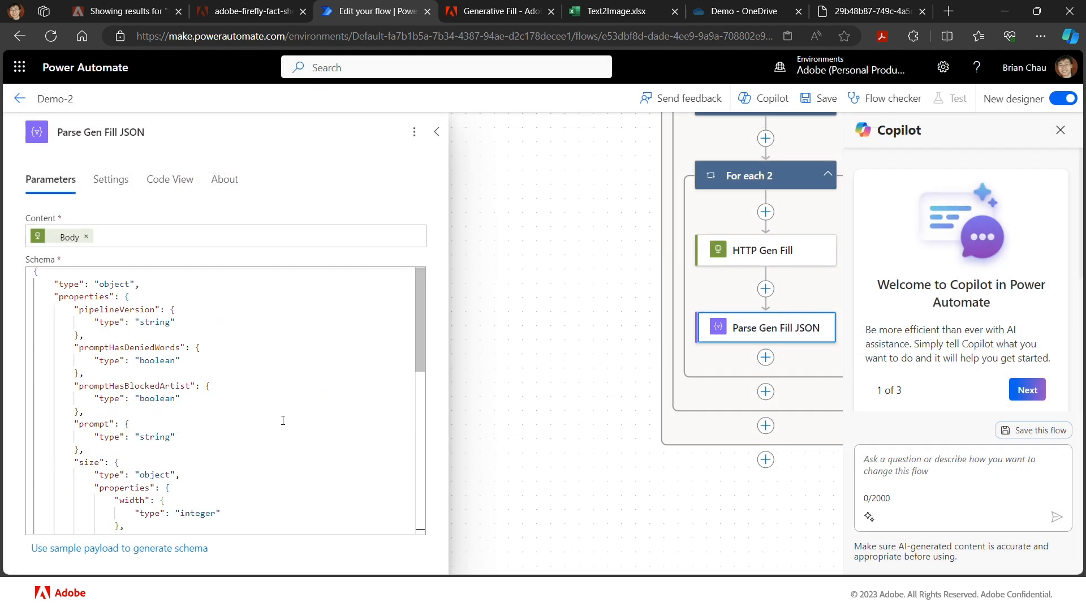
scroll(283, 420, "down", 6)
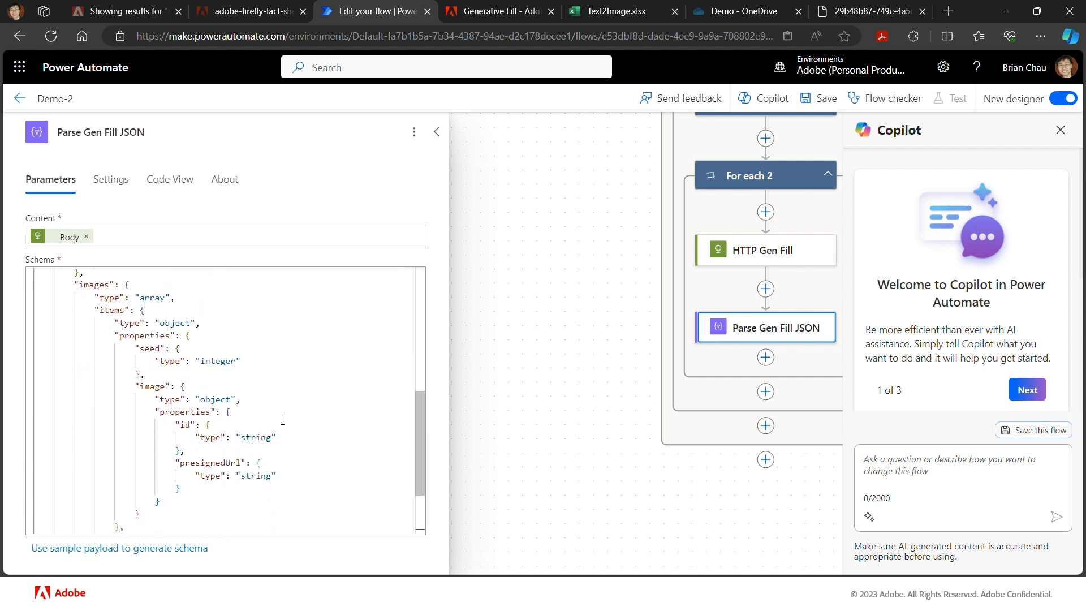
scroll(271, 421, "down", 1)
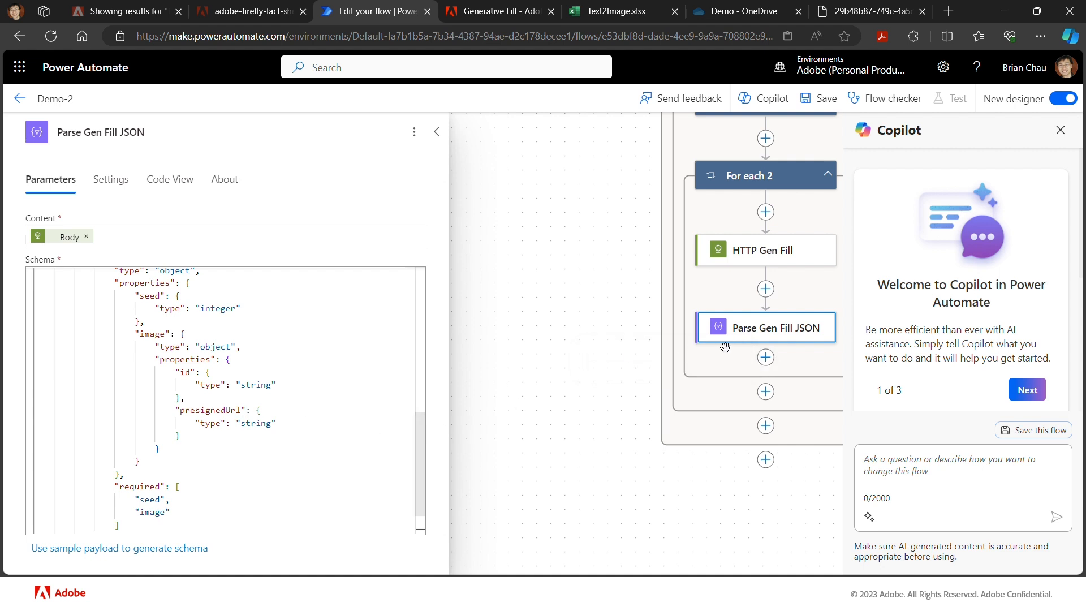
Step: Search actions for "Onedrive" and add the OneDrive for Business action Upload file from URL after Parse Gen Fill JSON inside For each 2
left_click(766, 359)
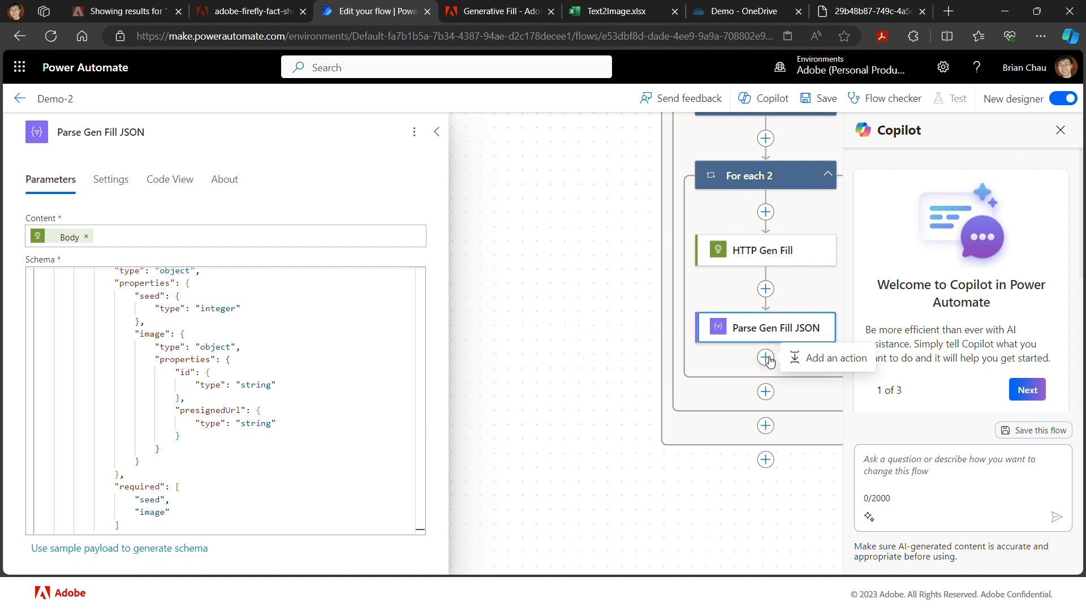
left_click(843, 365)
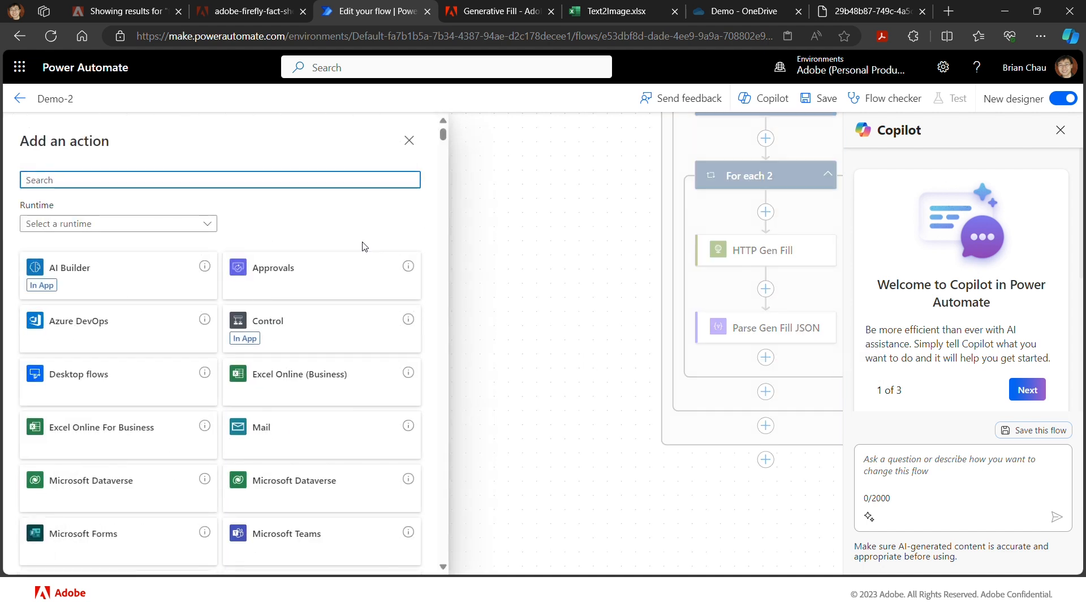
type("O")
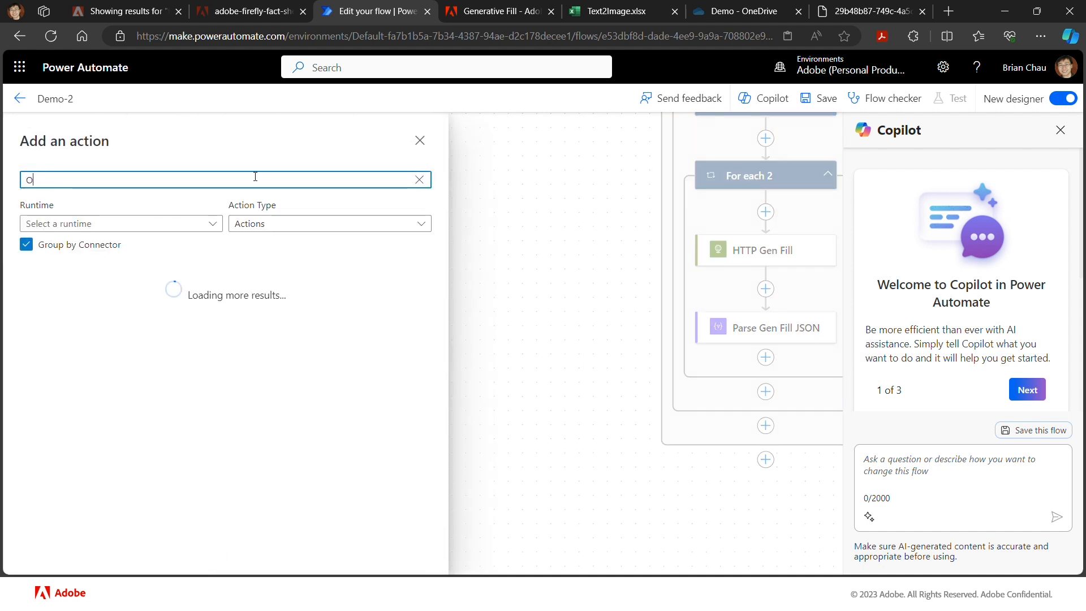
type("nedrive")
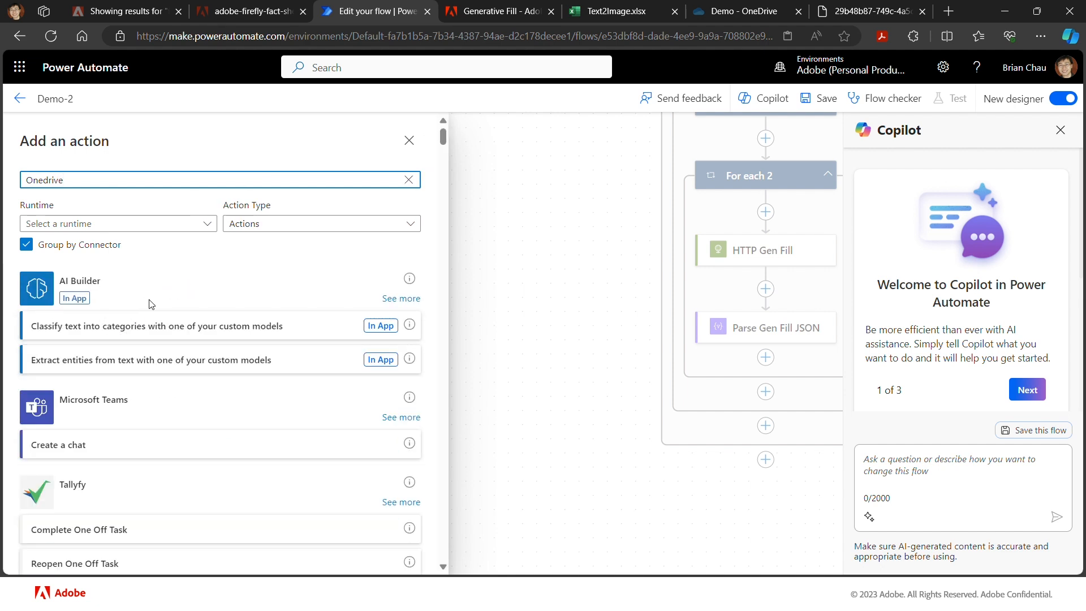
scroll(133, 353, "down", 6)
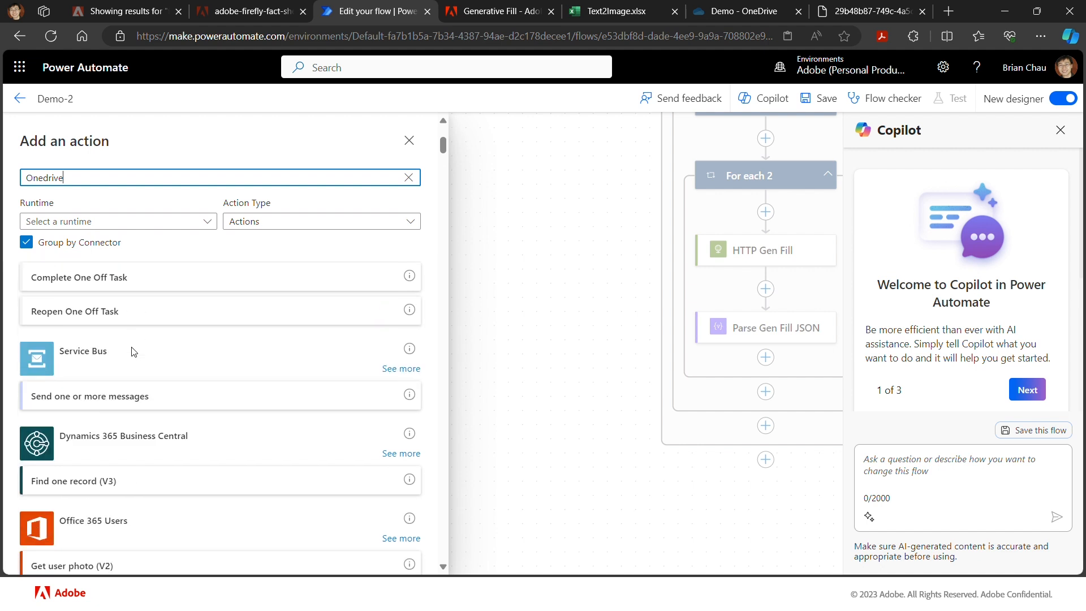
scroll(133, 353, "up", 6)
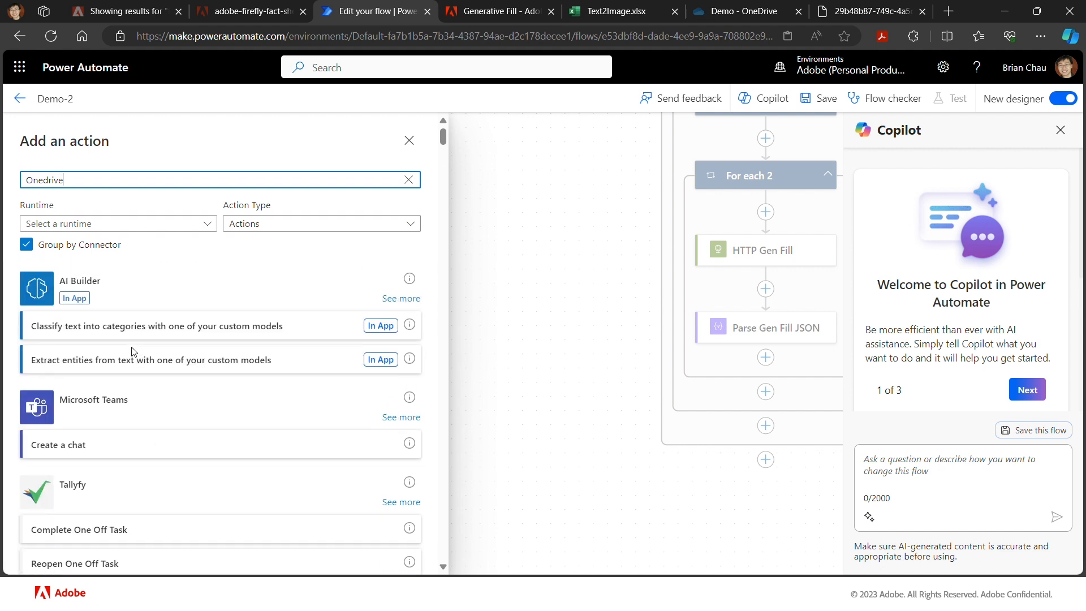
double_click(122, 181)
key("ctrl+x")
key("ctrl+v")
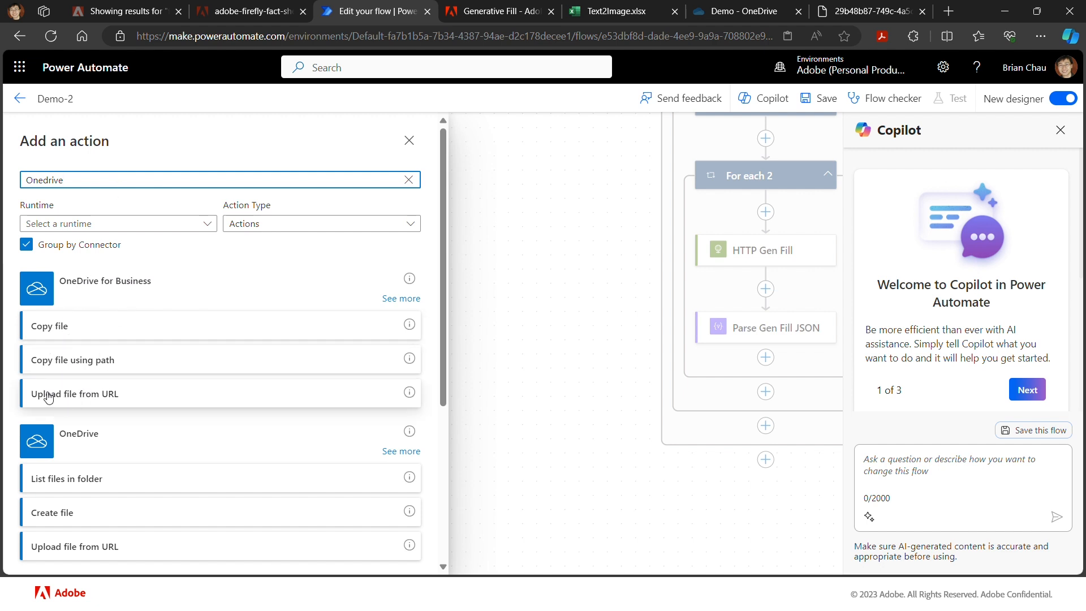
left_click(97, 396)
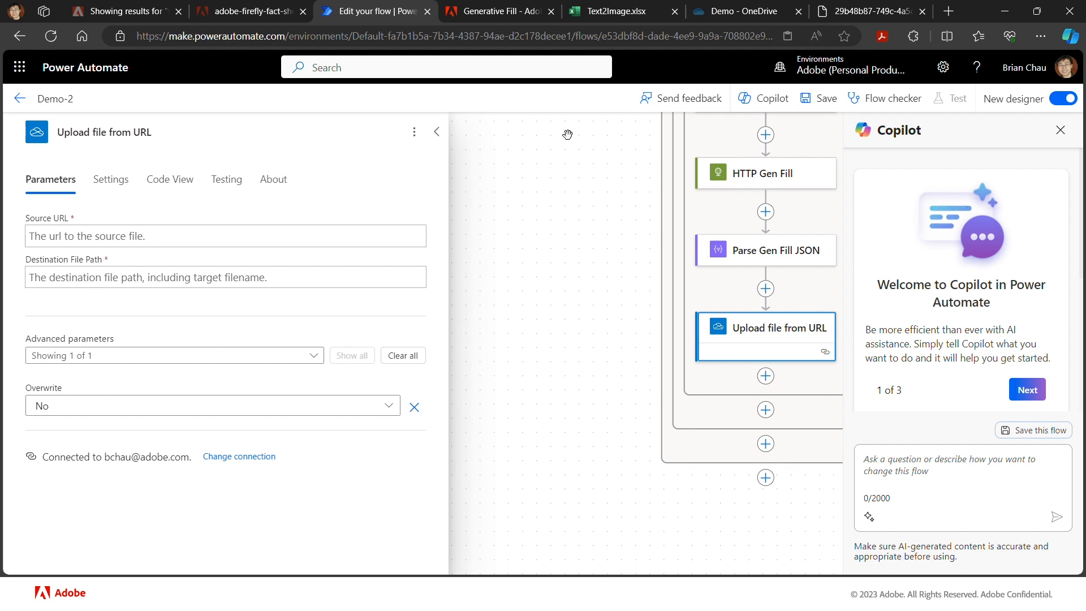
Step: Check the subfolders of the Demo folder in OneDrive and return to the Demo-2 flow in Power Automate
left_click(735, 11)
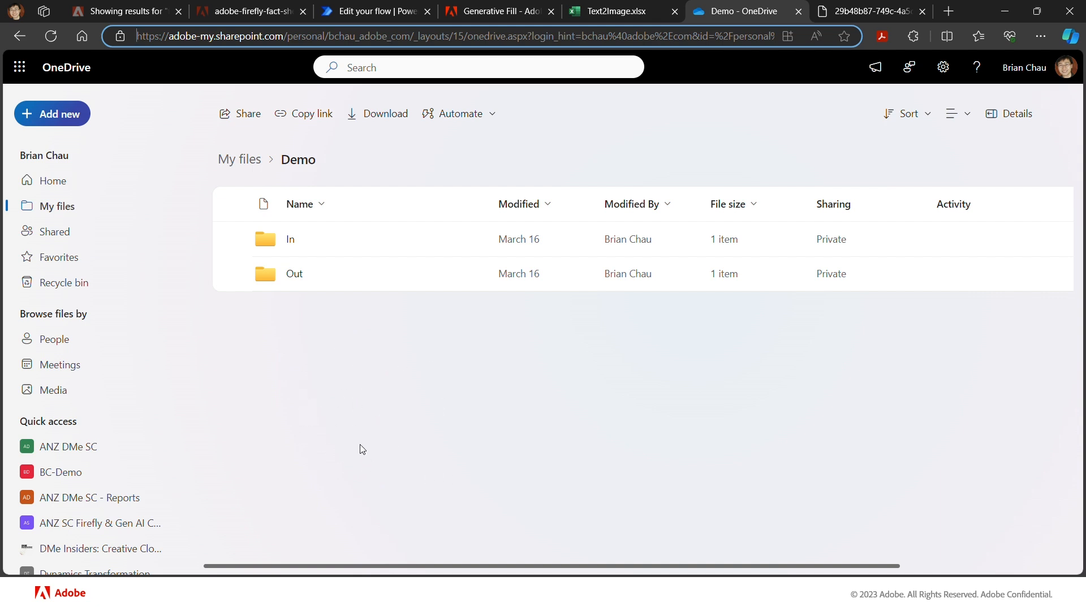
left_click(353, 11)
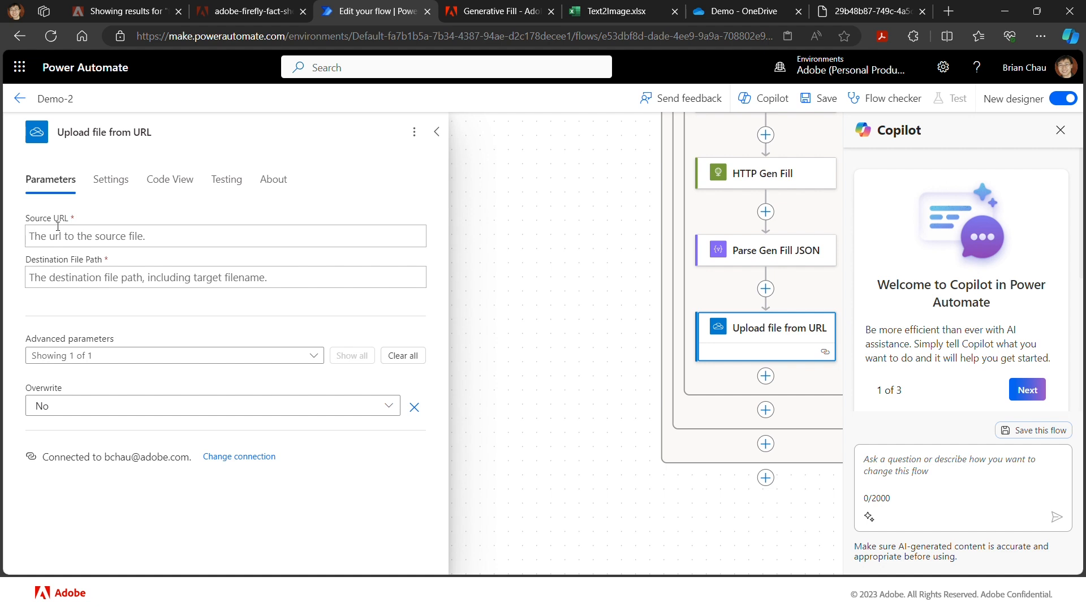
Step: Set the Source URL of Upload file from URL to the Body presignedUrl output of Parse Gen Fill JSON
left_click(121, 235)
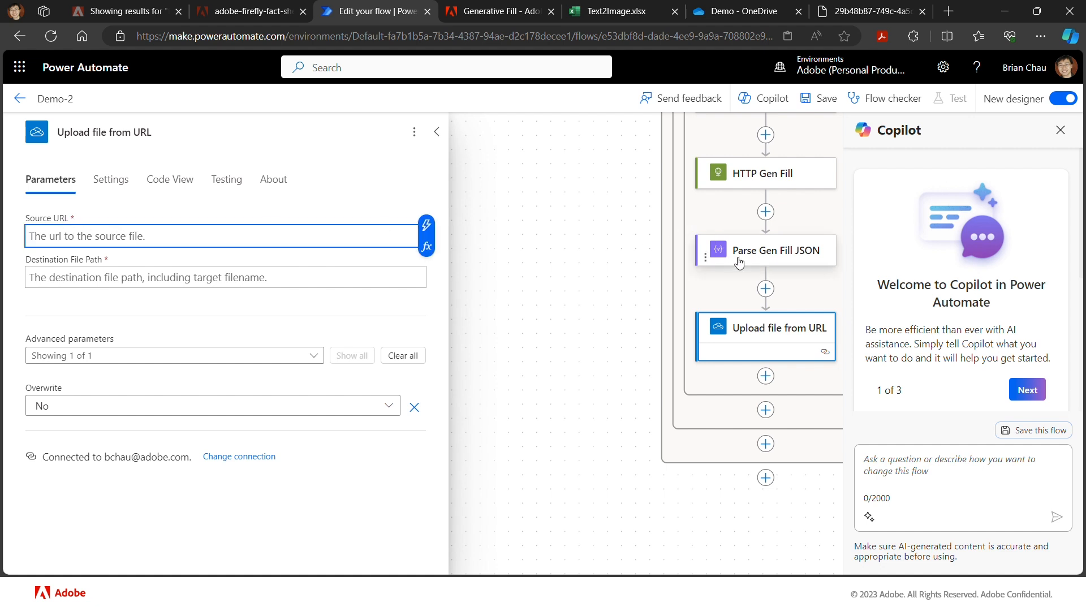
left_click(427, 232)
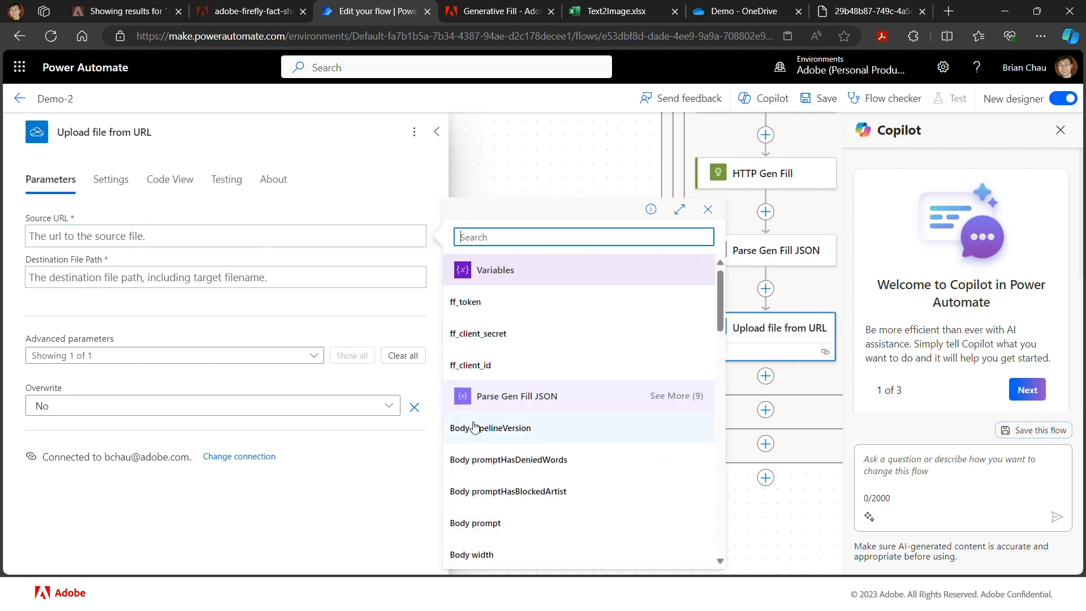
scroll(554, 487, "down", 1)
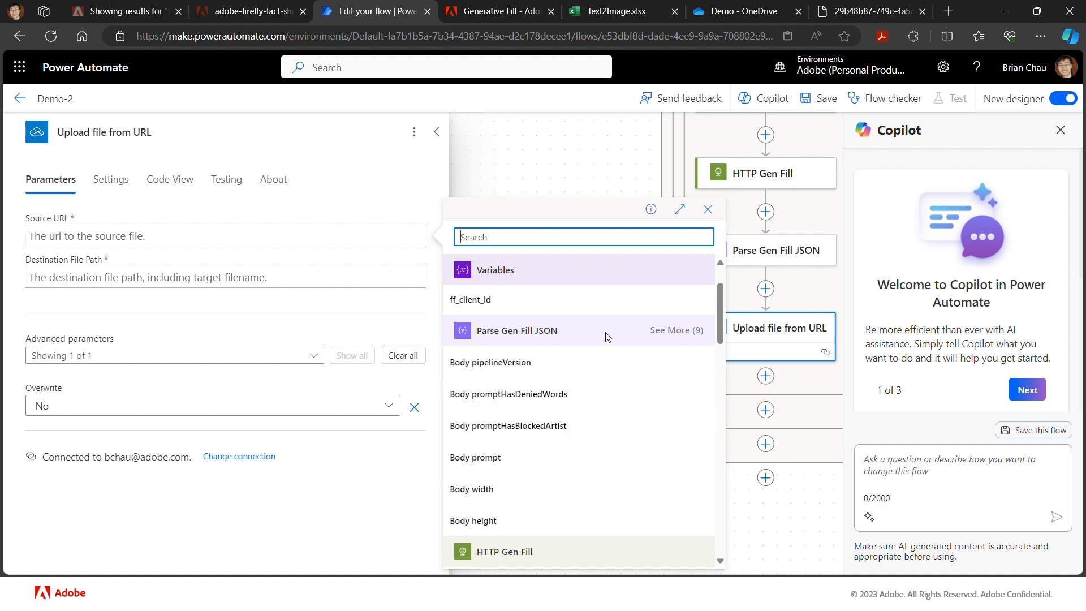
left_click(668, 333)
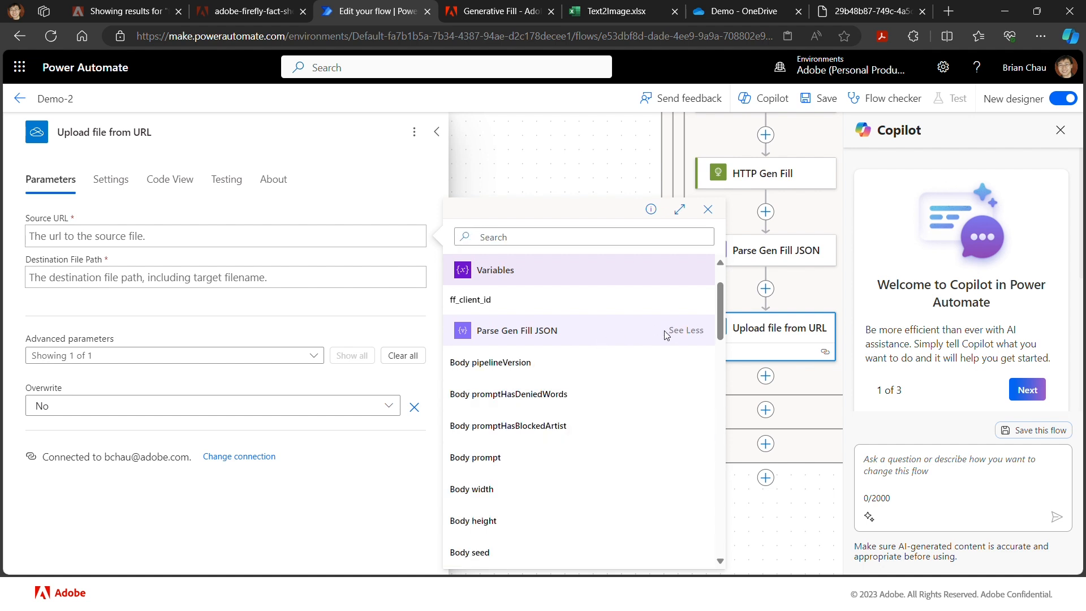
scroll(559, 463, "down", 1)
scroll(560, 464, "down", 2)
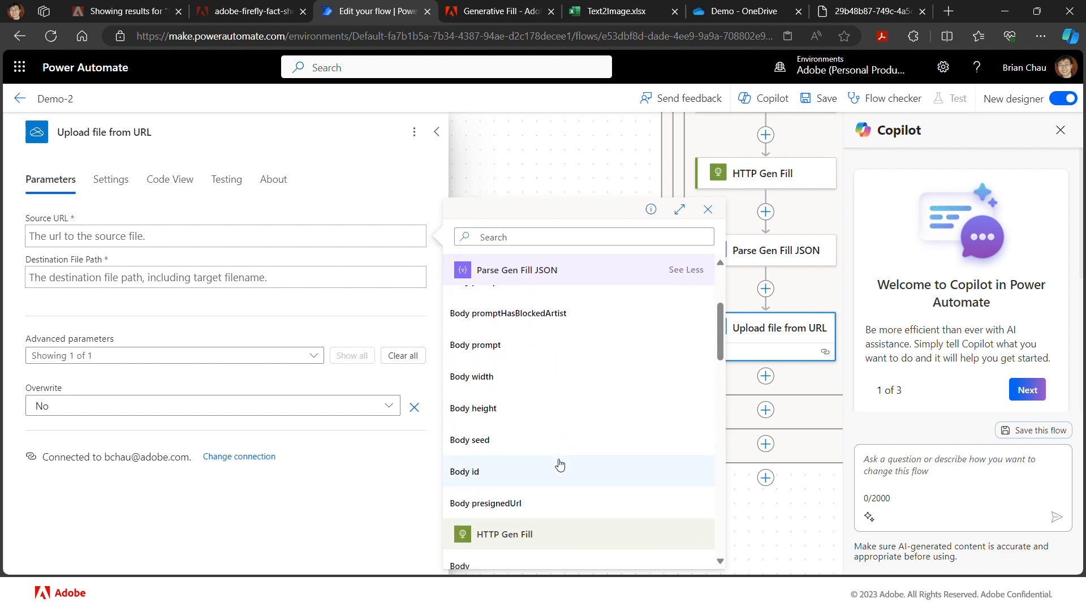
left_click(510, 504)
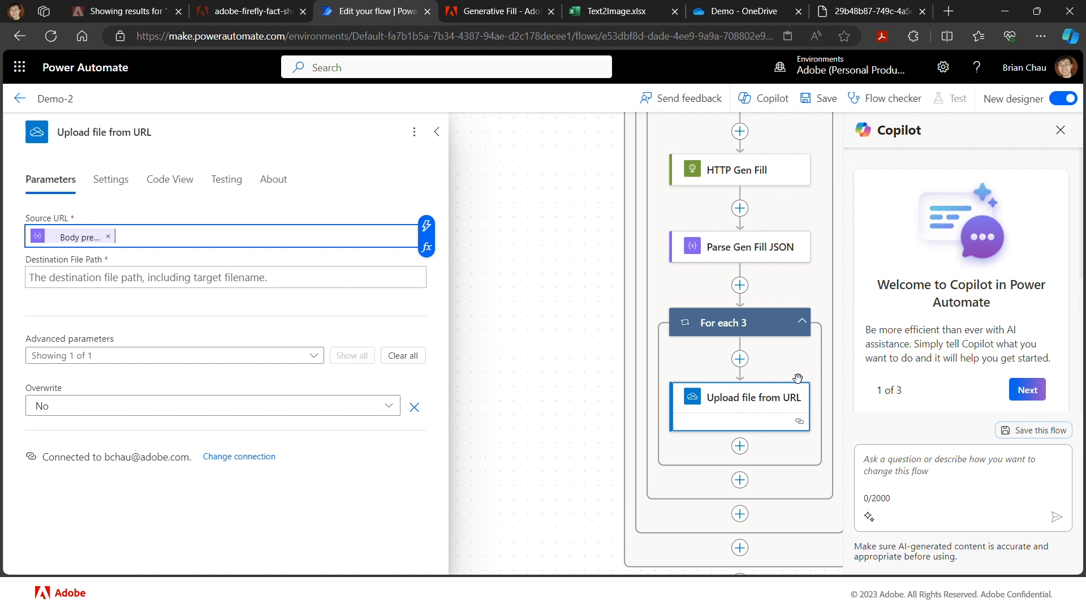
Step: Set the Destination File Path of Upload file from URL to Demo/image.jpg
left_click(222, 274)
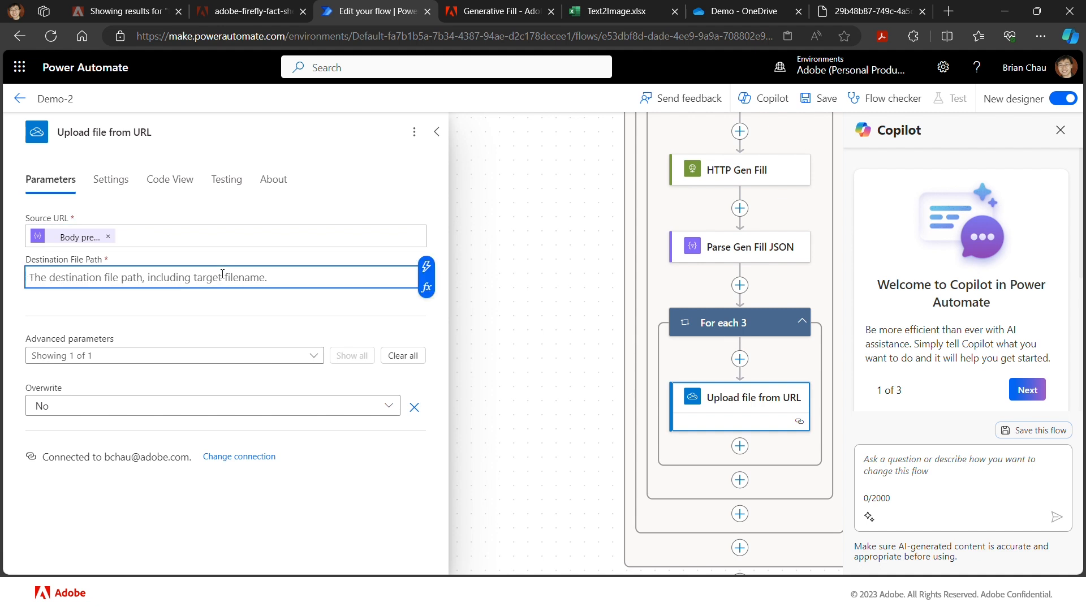
type("Dem")
type("o")
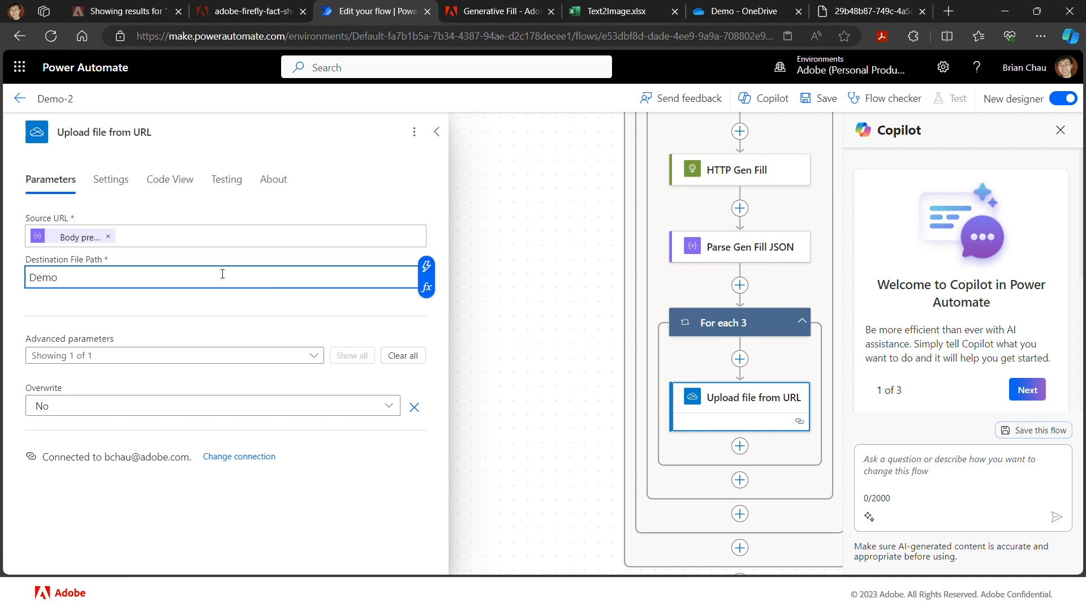
type("/")
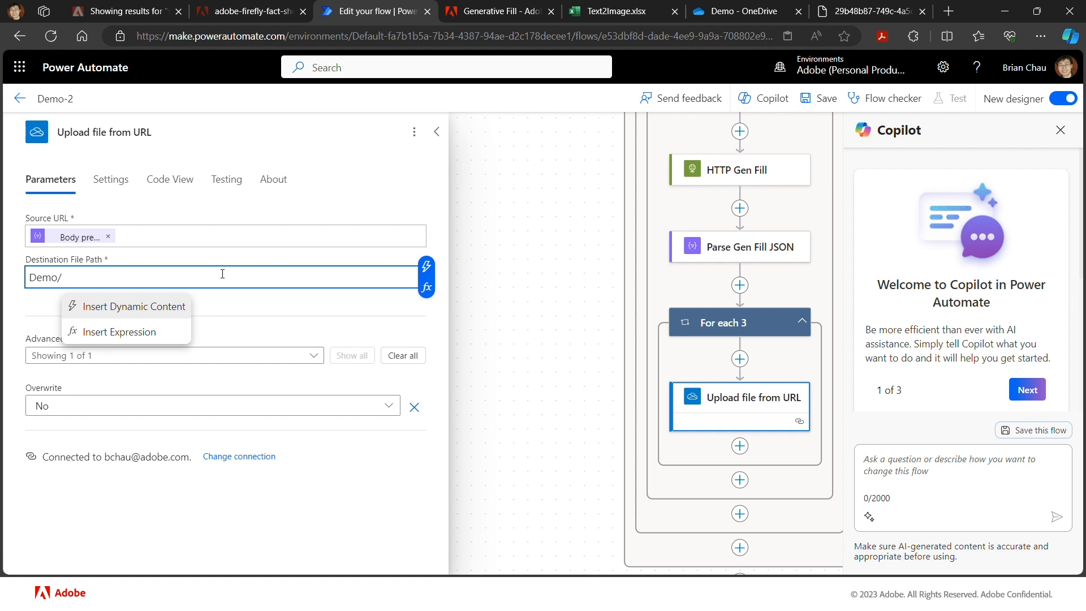
type("ima")
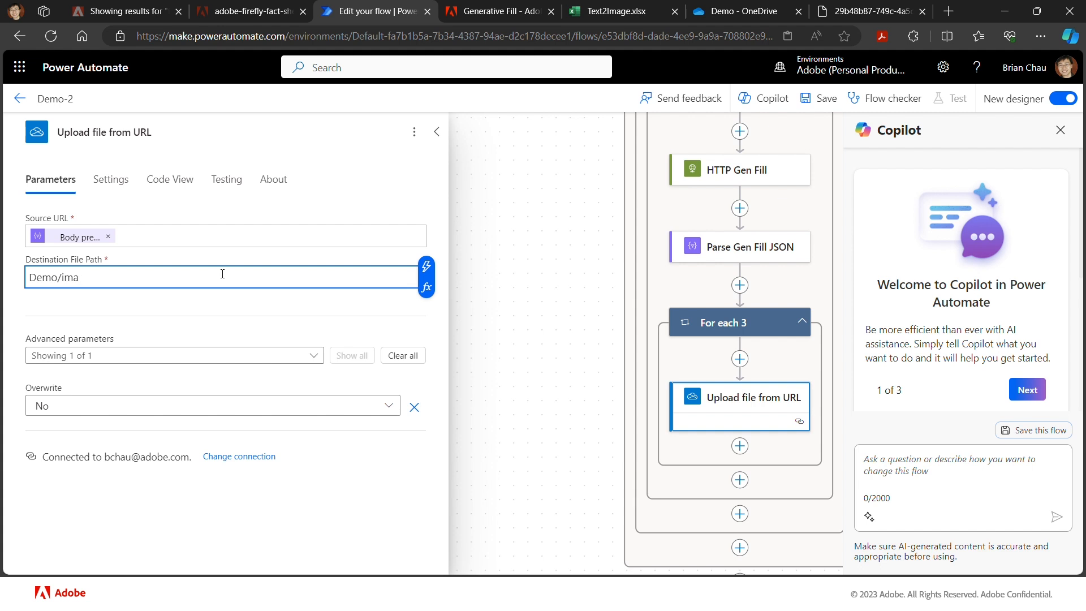
type("ge.jpg")
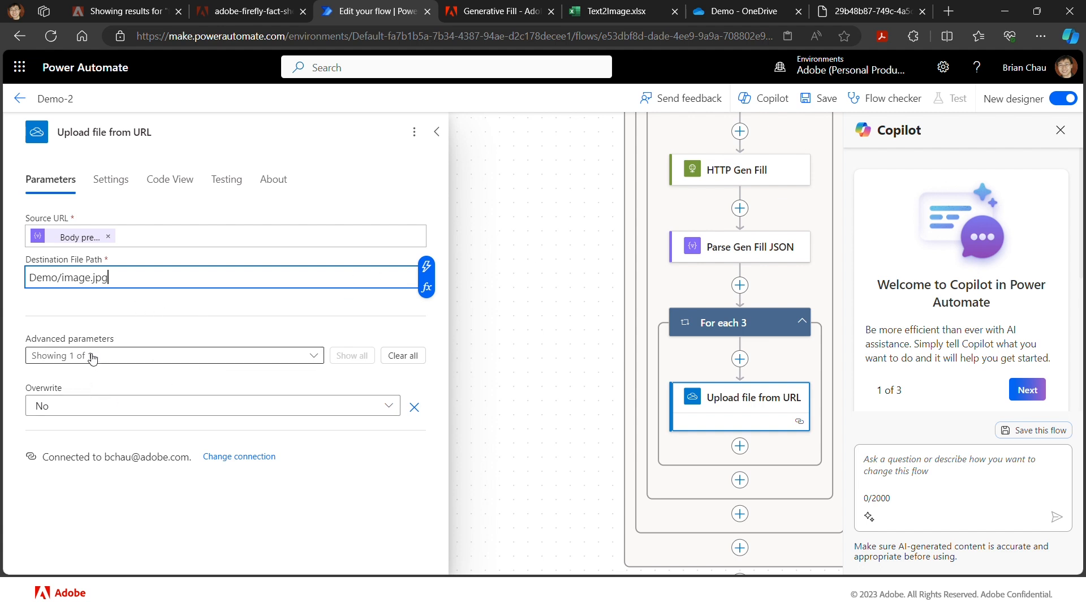
Step: Set Overwrite to Yes and add a hyphen to the destination file path so it reads Demo/image-.jpg
left_click(73, 407)
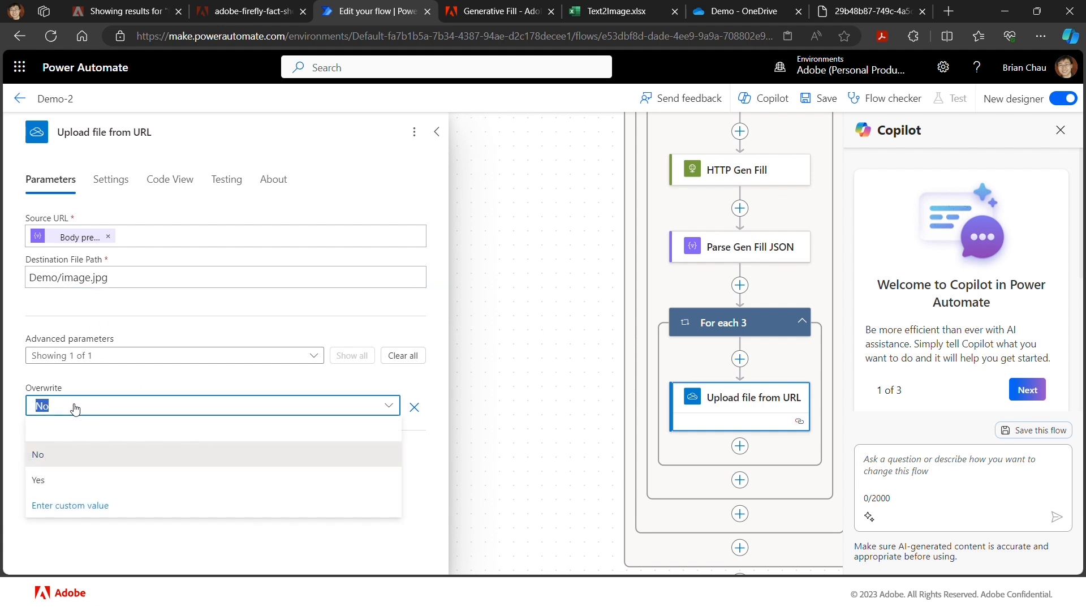
left_click(65, 486)
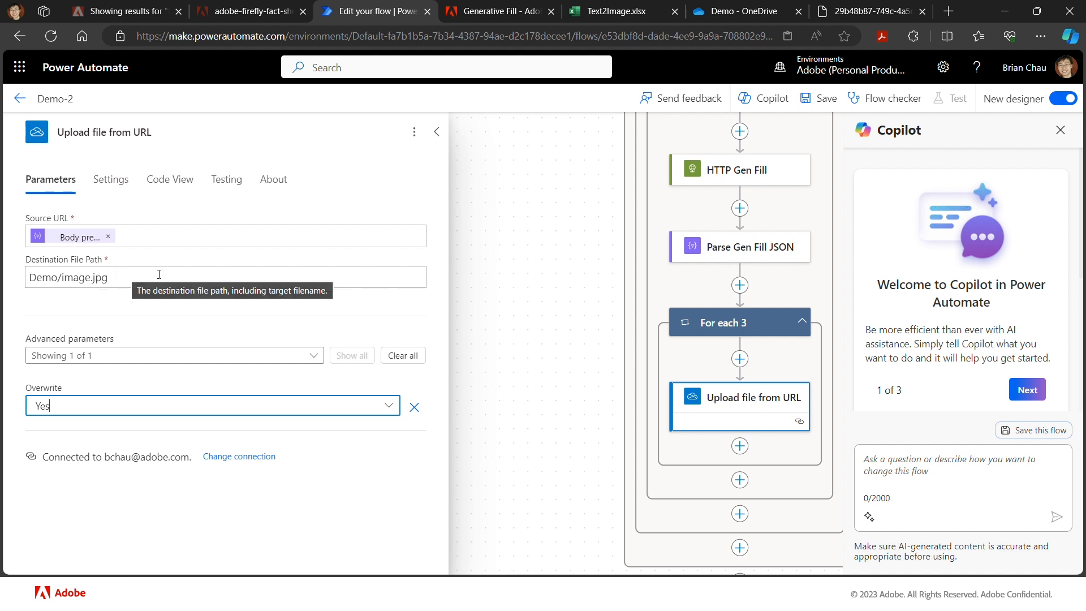
left_click(90, 278)
type("-")
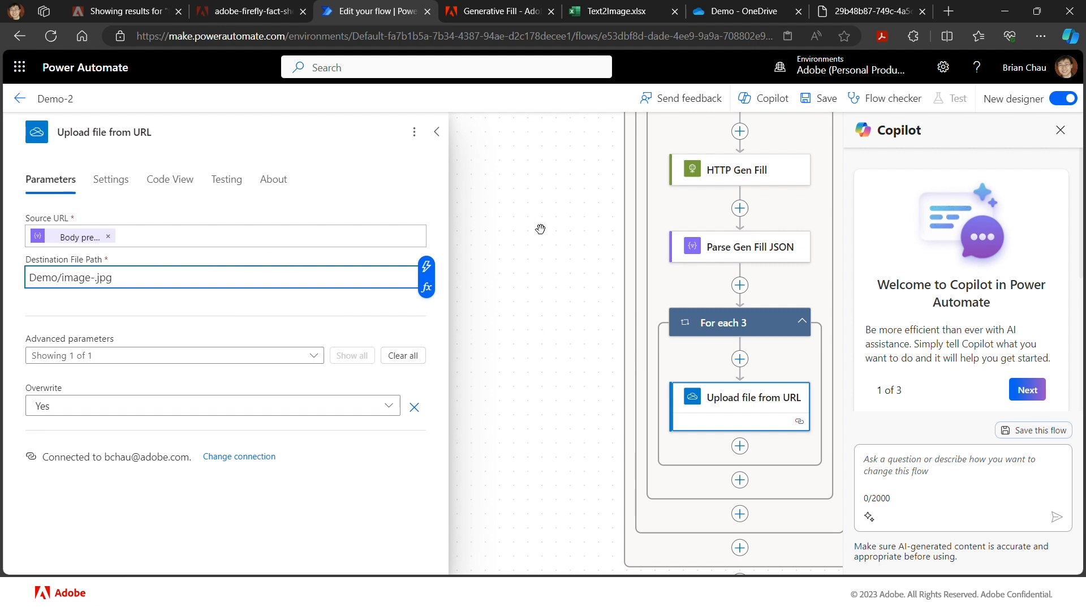
Step: Search actions for "vari" and add an Initialize variable action between Parse Mask JSON and For each
scroll(547, 227, "up", 4)
scroll(546, 227, "up", 2)
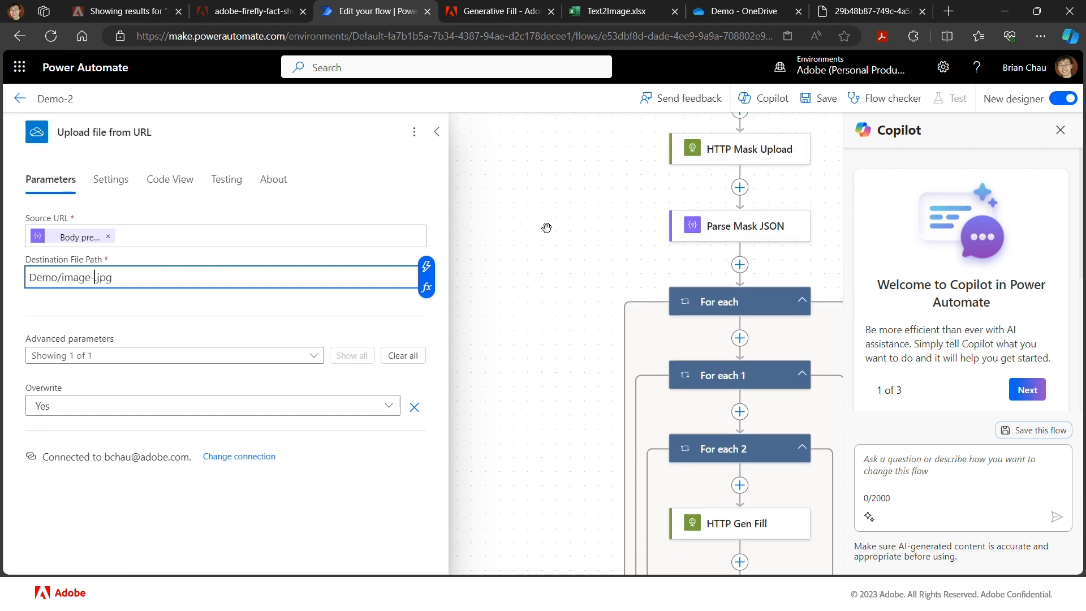
scroll(546, 227, "right", 1)
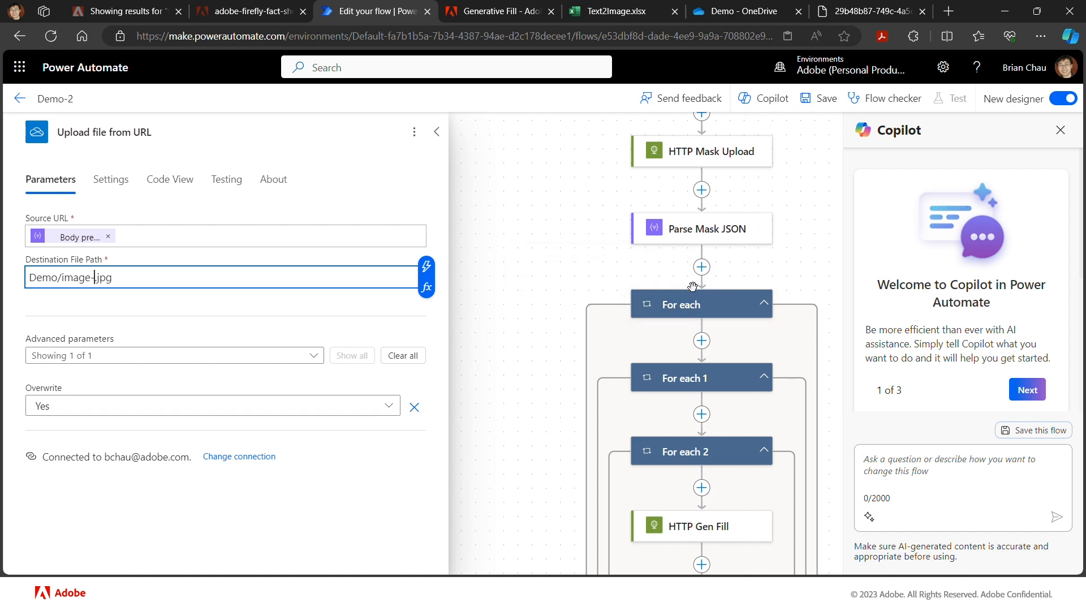
left_click(701, 267)
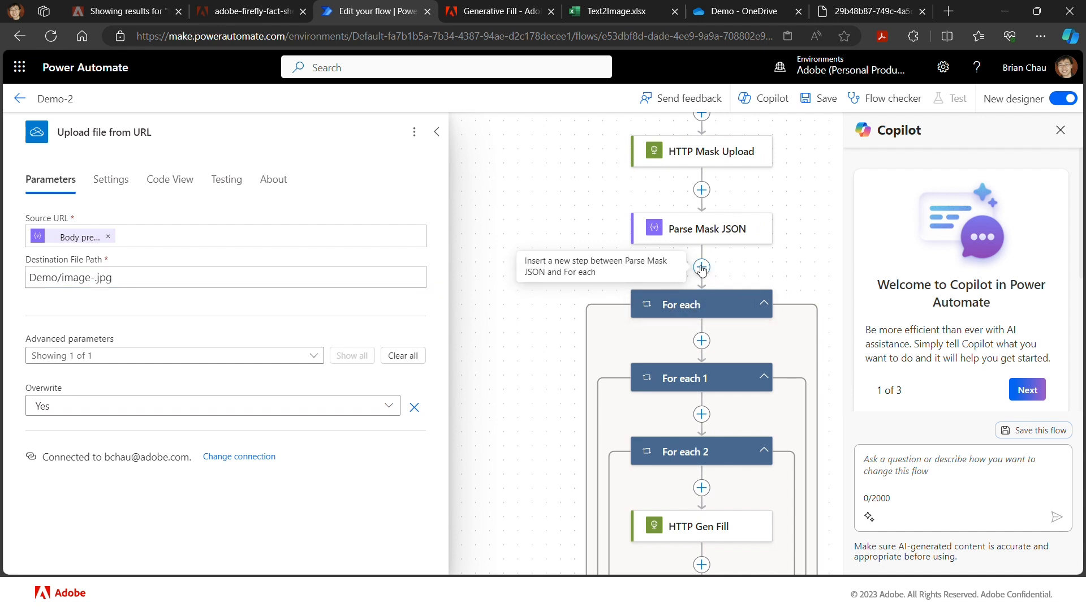
left_click(745, 257)
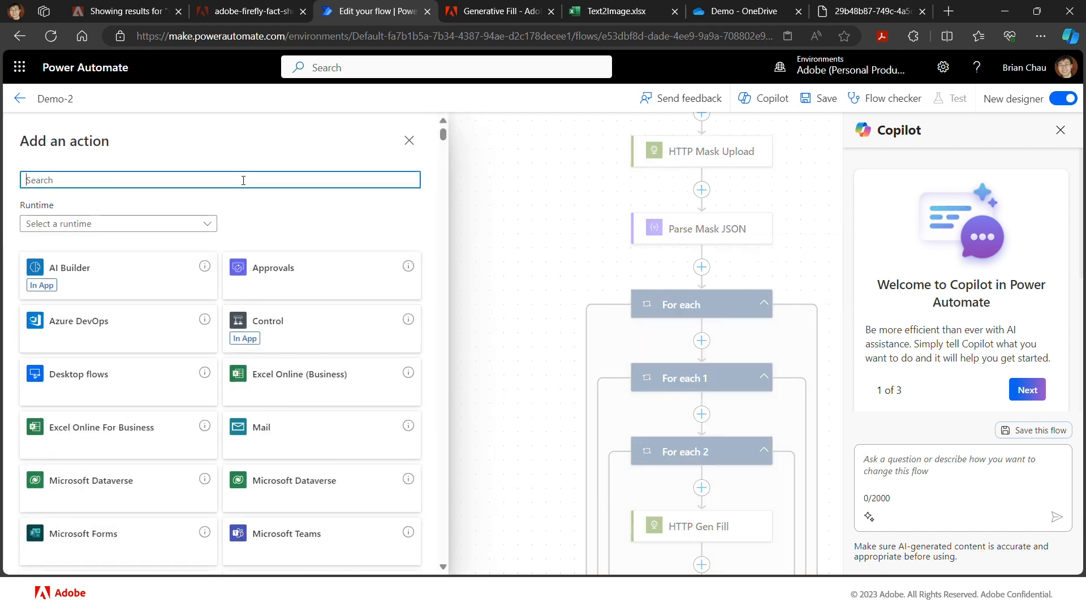
type("vari")
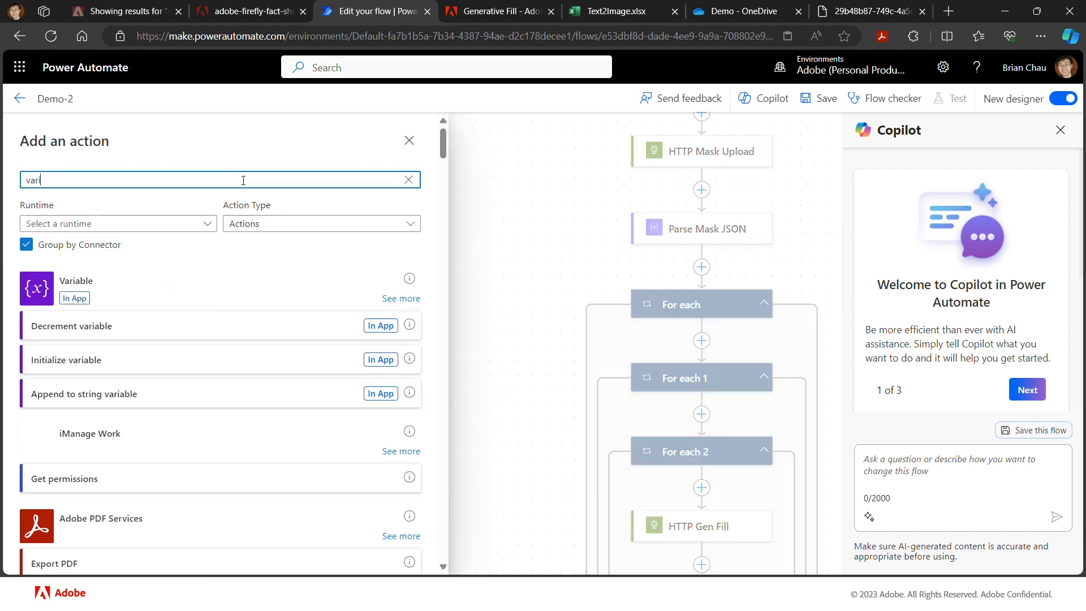
left_click(74, 367)
Step: Configure the new variable with the name n, type Integer and initial value 0
left_click(125, 235)
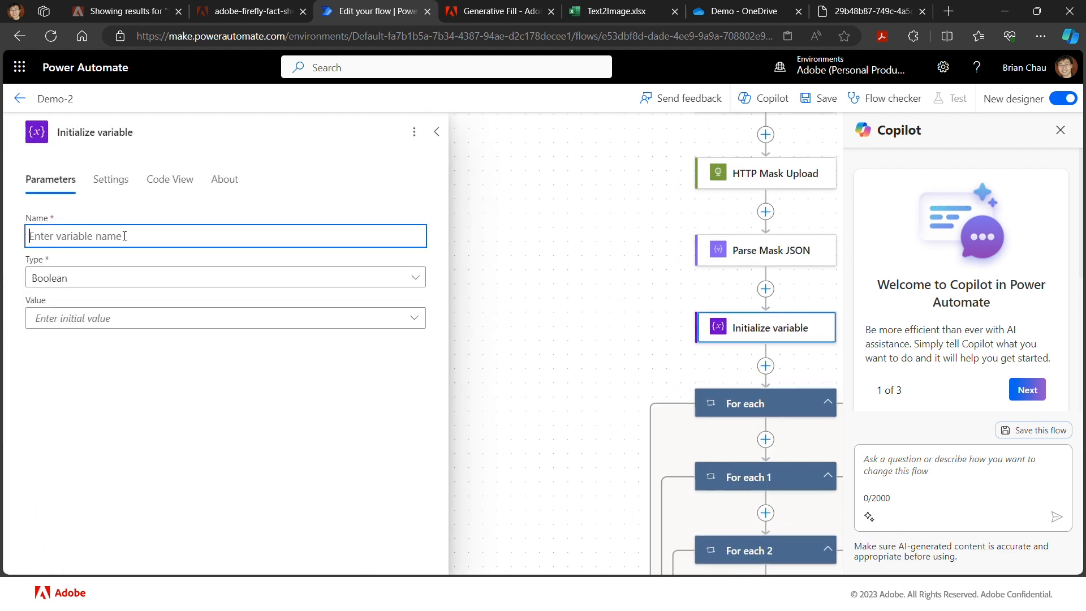
type("n")
left_click(104, 280)
left_click(64, 327)
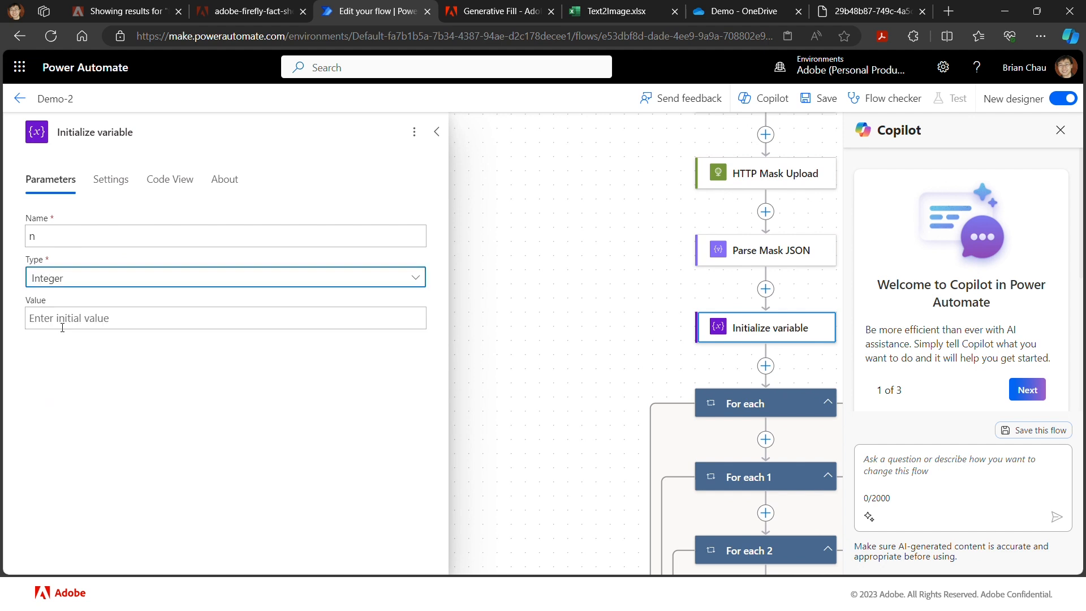
left_click(79, 317)
type("0")
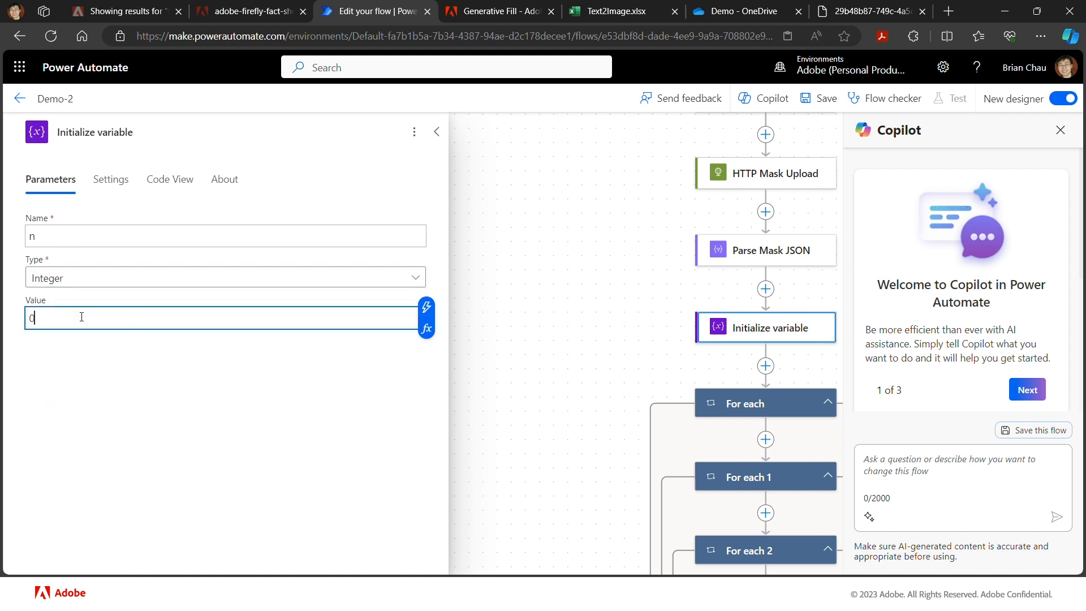
left_click(513, 352)
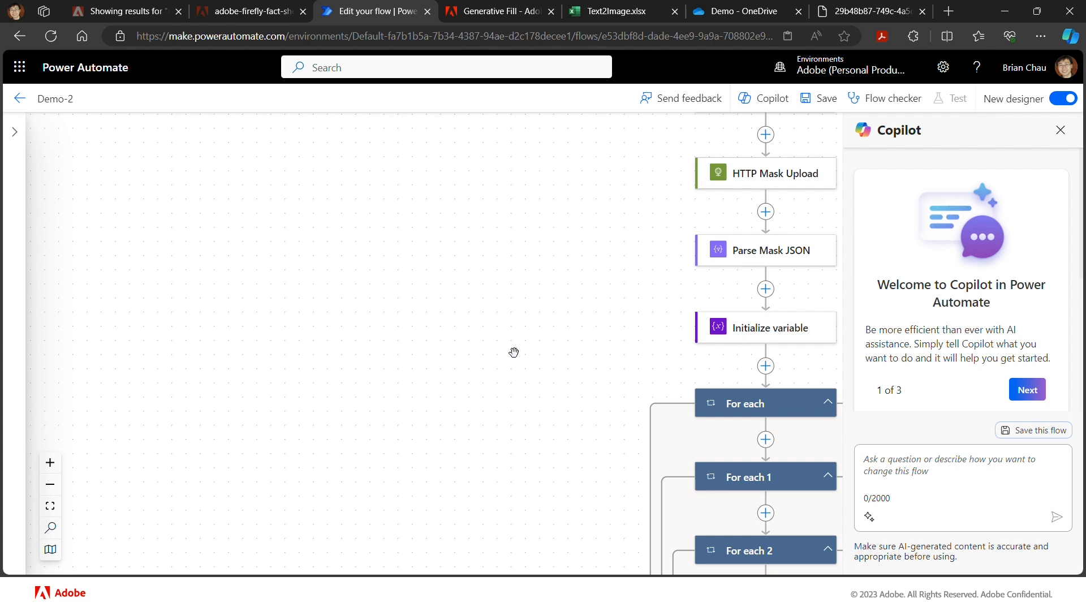
Step: Rename the Initialize variable action as "Initialize n variable"
left_click(717, 335)
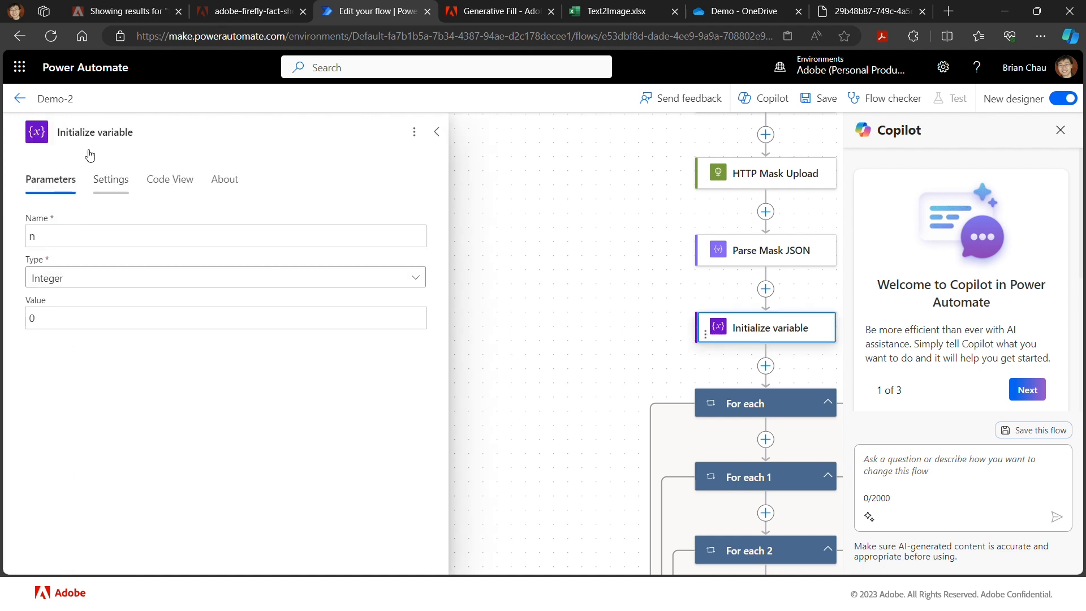
left_click(98, 132)
type("n")
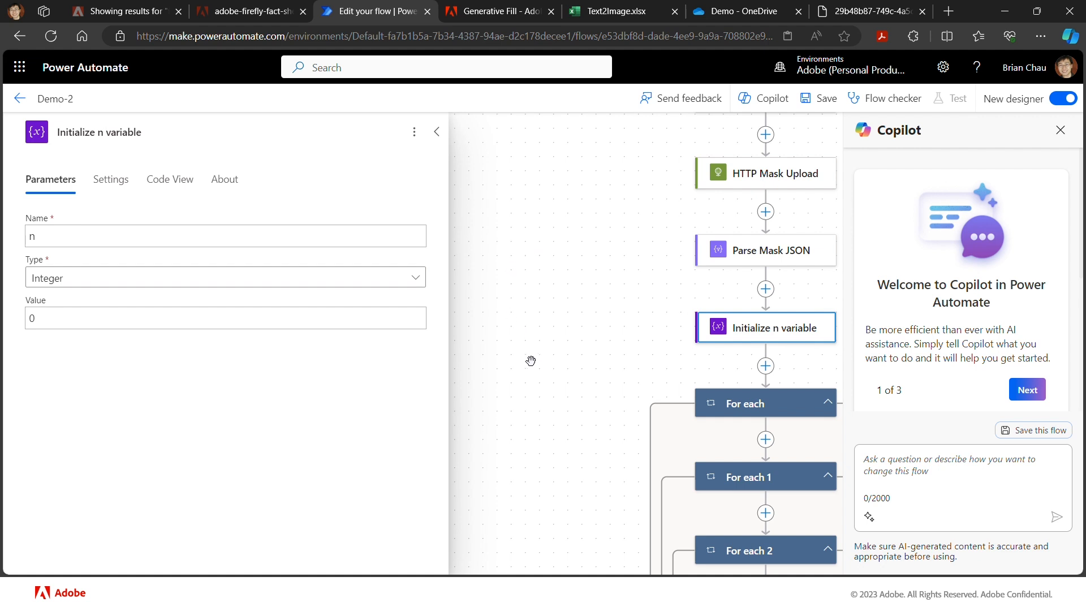
Step: Search actions for "varia" and add an Increment variable action inside For each, ahead of For each 1
scroll(572, 394, "right", 2)
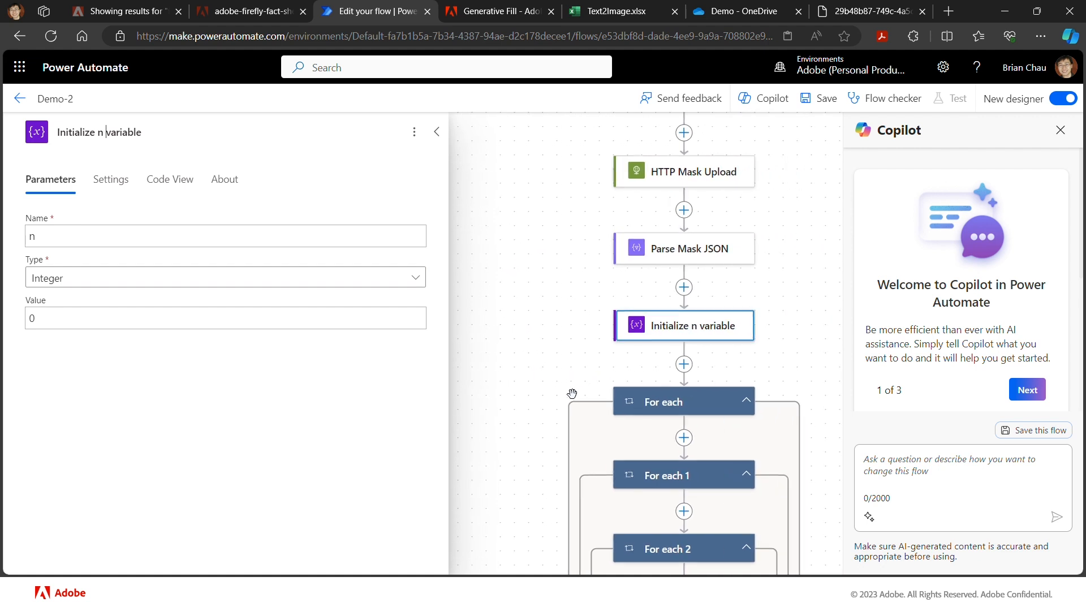
scroll(573, 394, "down", 1)
left_click(572, 395)
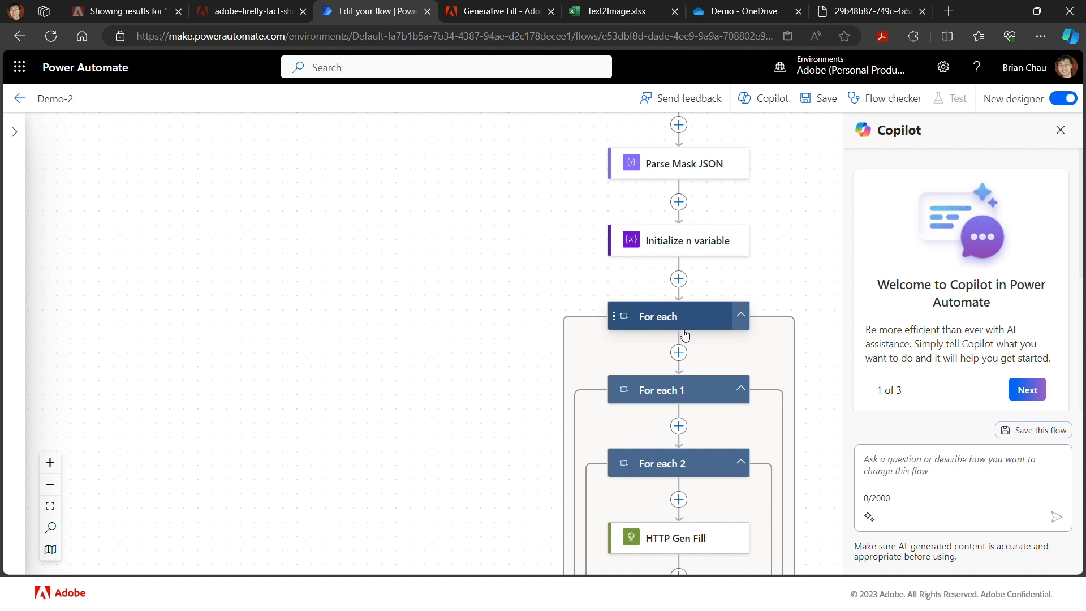
left_click(679, 355)
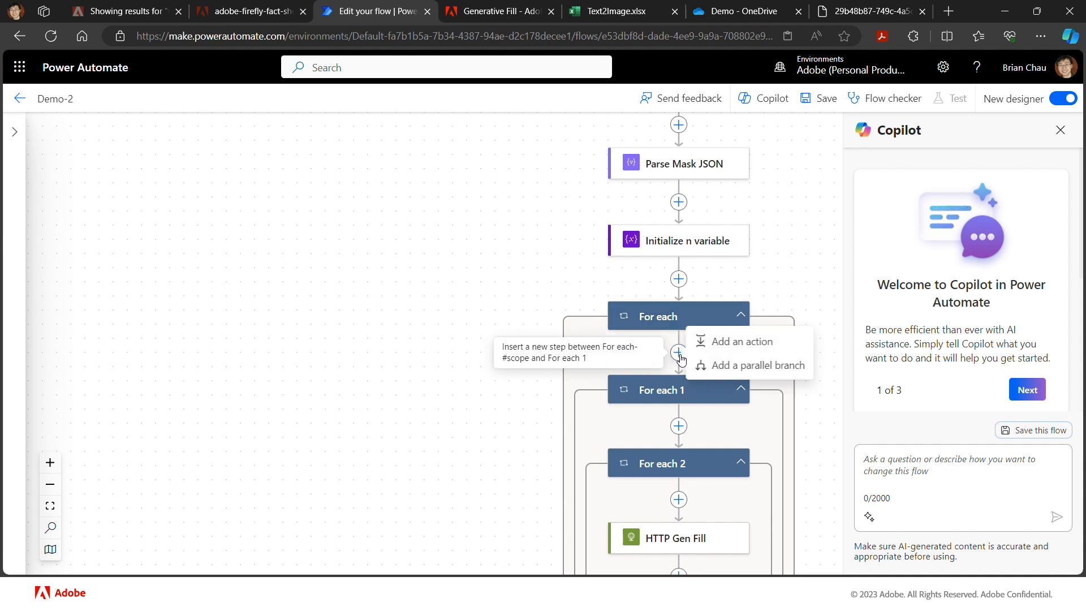
left_click(732, 344)
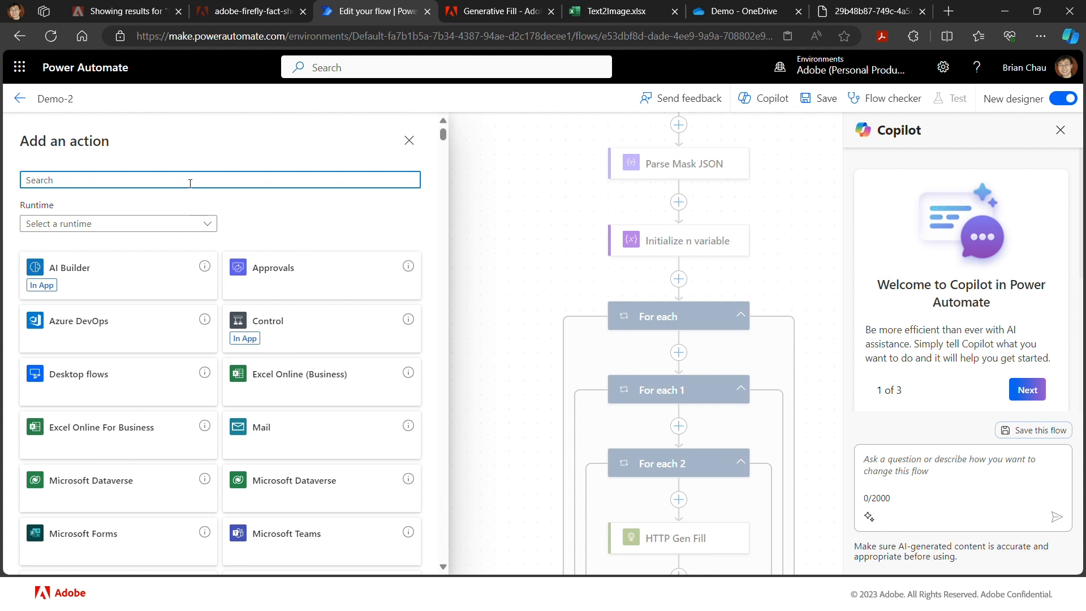
type("varia")
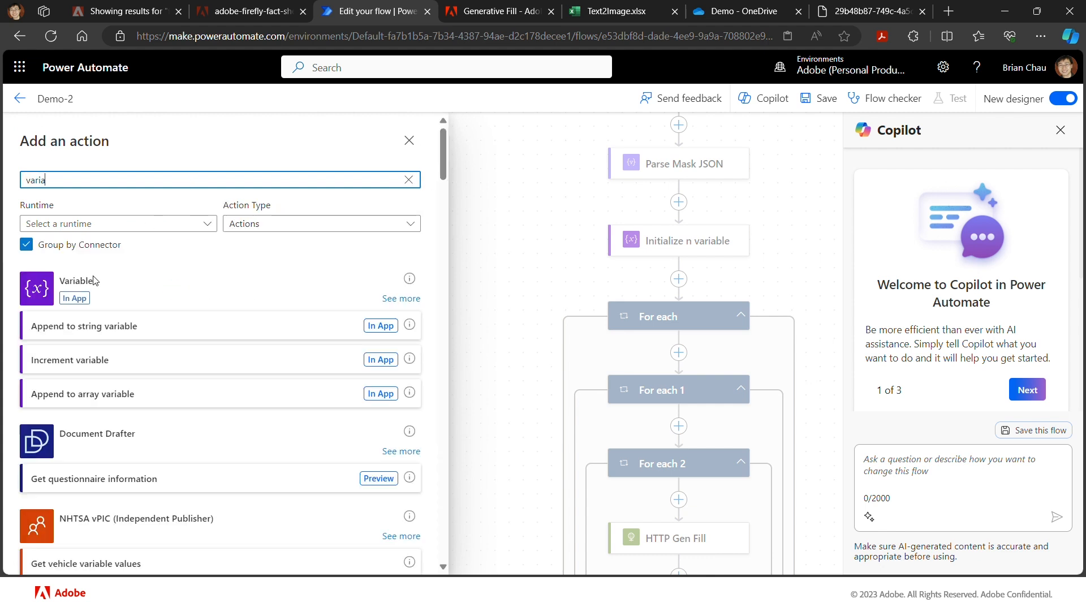
left_click(71, 364)
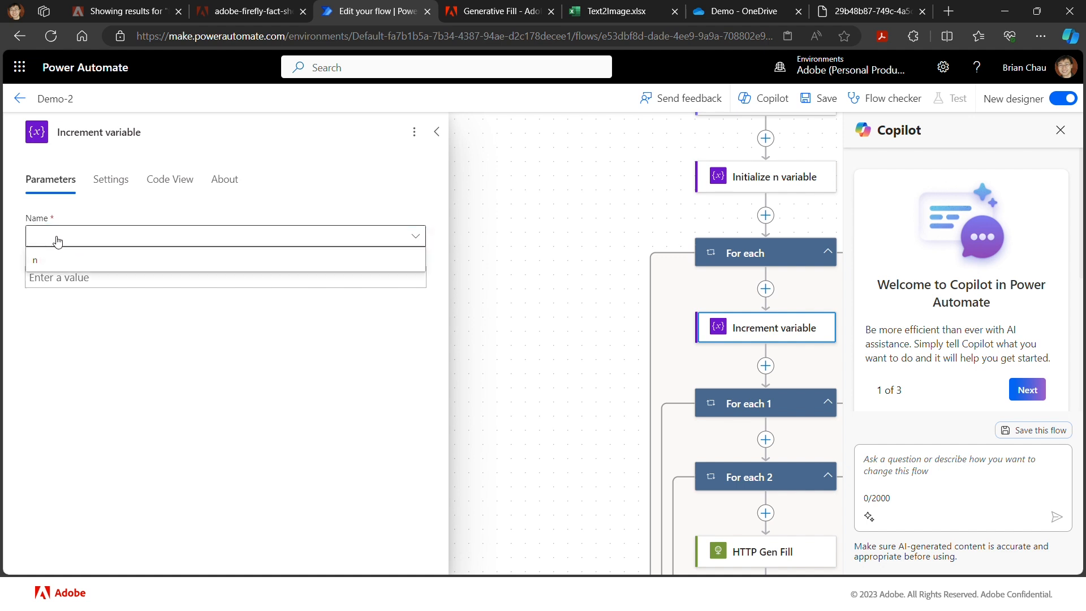
Step: Configure Increment variable to increase variable n by 1
left_click(39, 271)
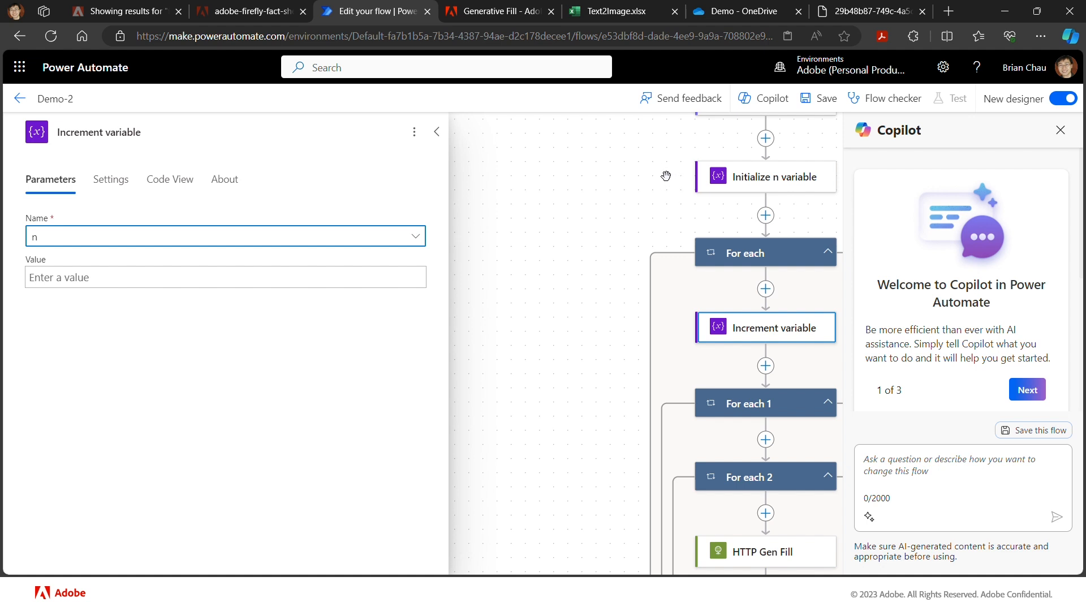
left_click(358, 278)
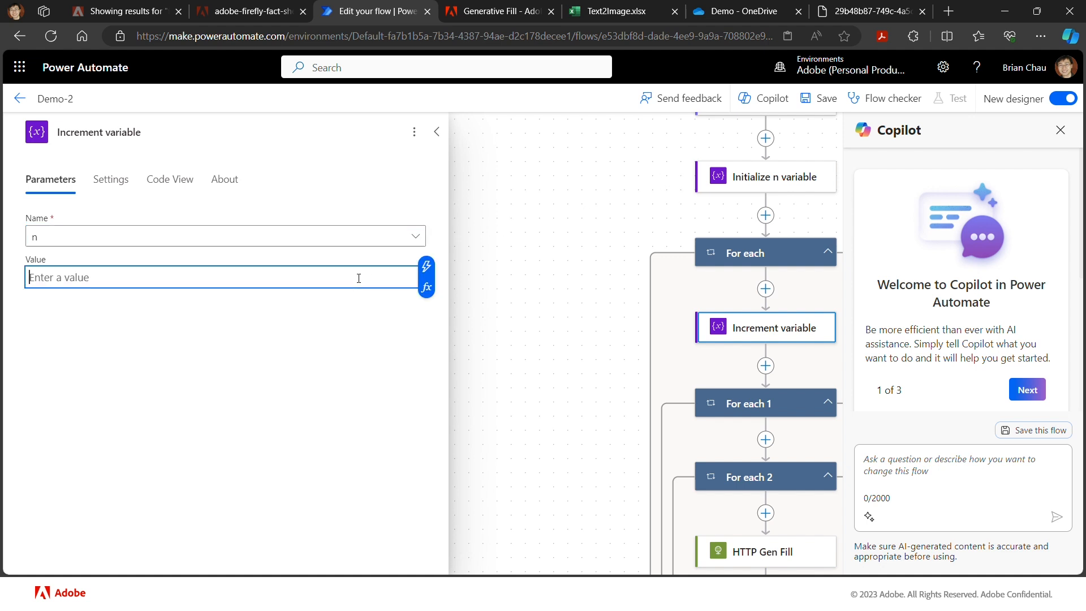
type("1")
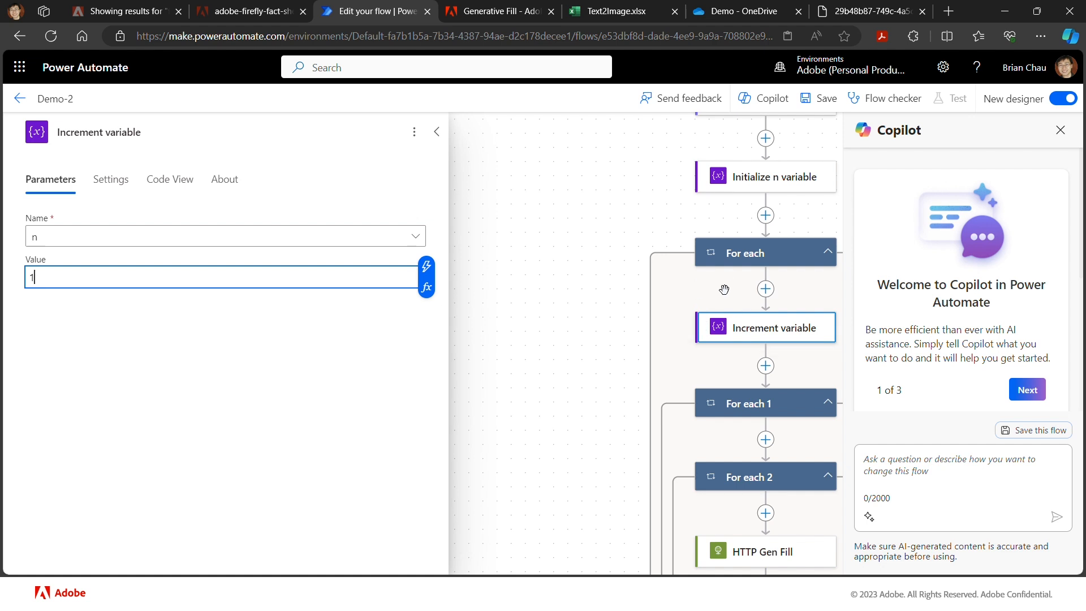
left_click(608, 299)
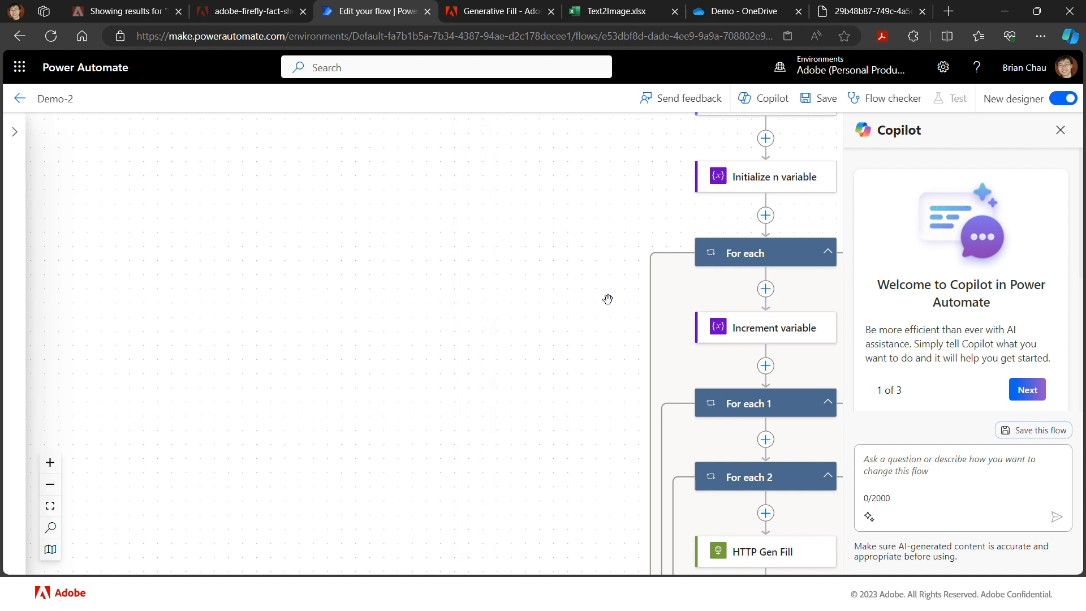
Step: Rename the Increment variable action as "Increment n variable"
left_click(742, 336)
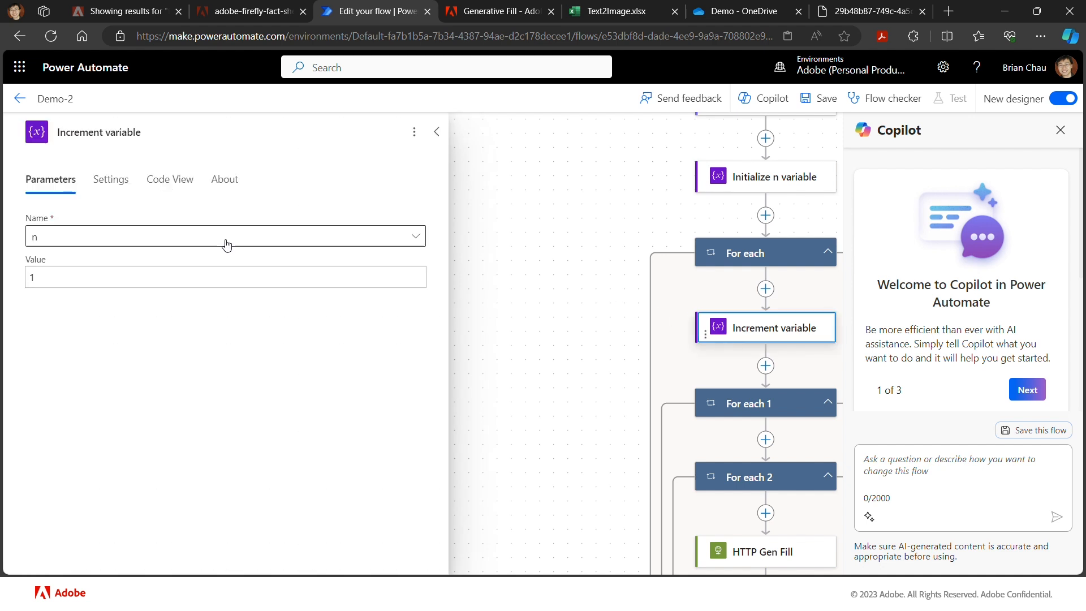
left_click(108, 133)
type("n")
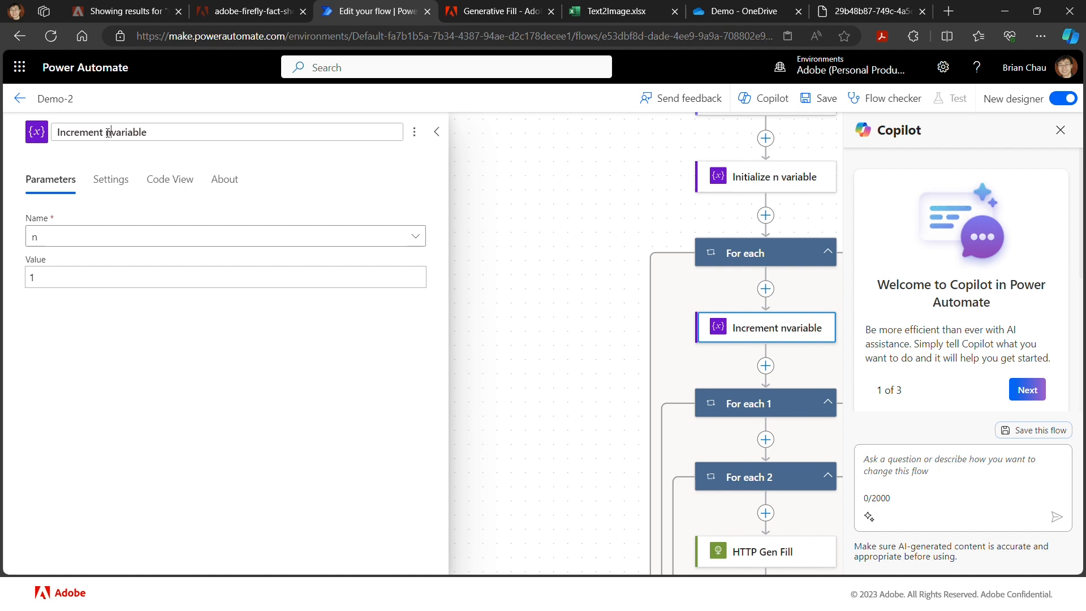
left_click(580, 323)
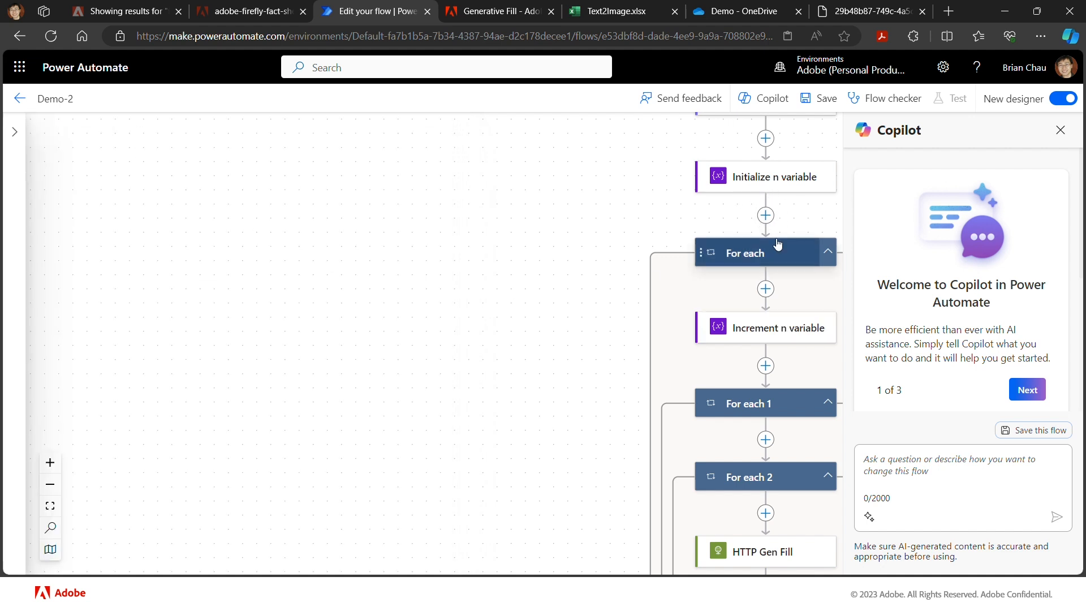
Step: Insert the n variable between "Demo/image-" and ".jpg" in the destination file path of Upload file from URL
scroll(799, 271, "right", 3)
scroll(801, 272, "down", 3)
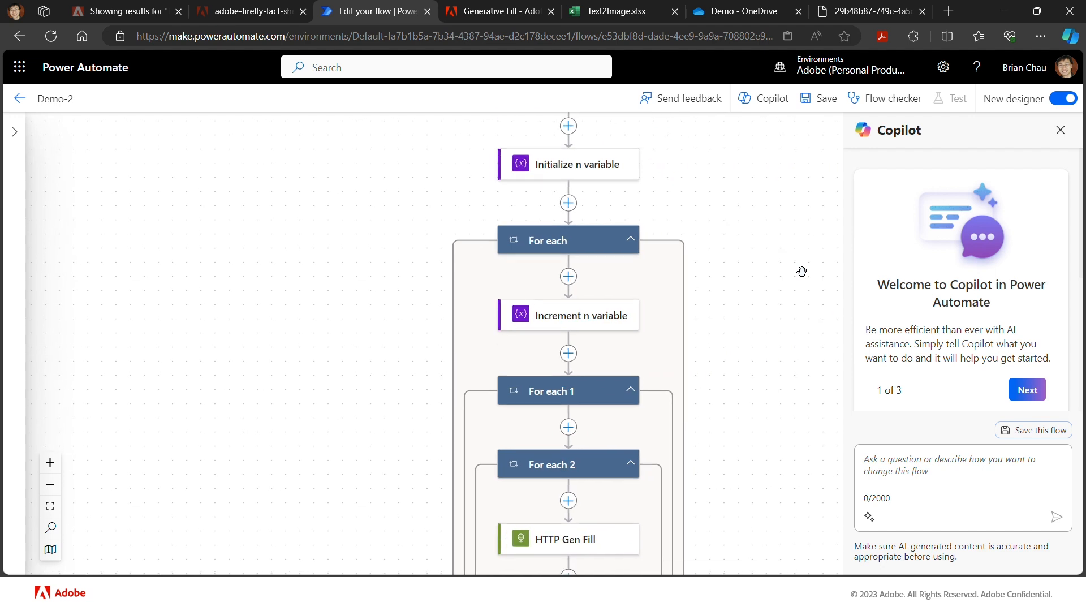
scroll(801, 271, "down", 5)
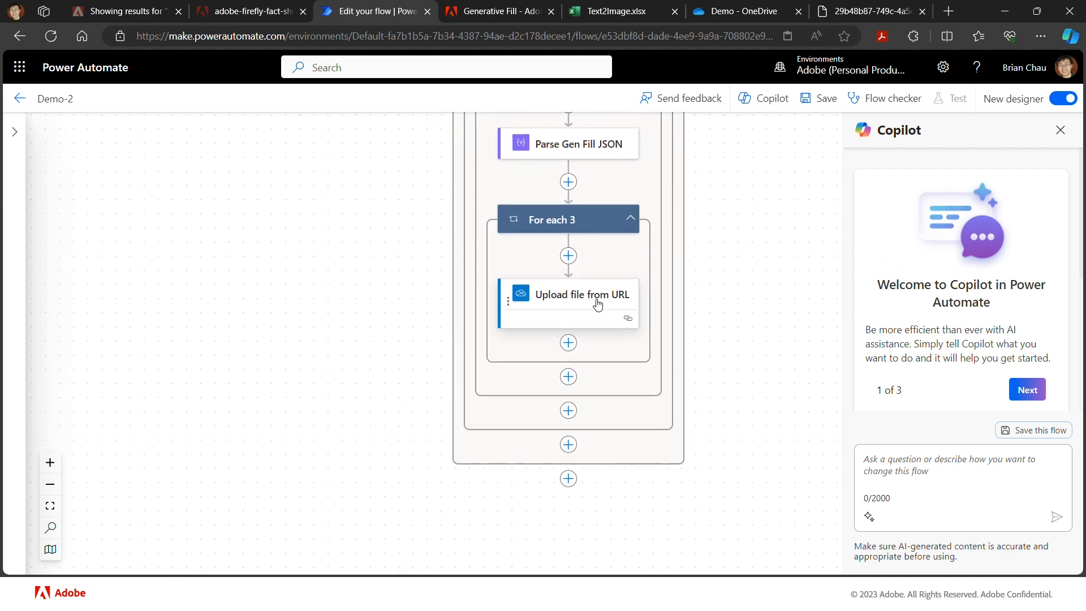
left_click(593, 301)
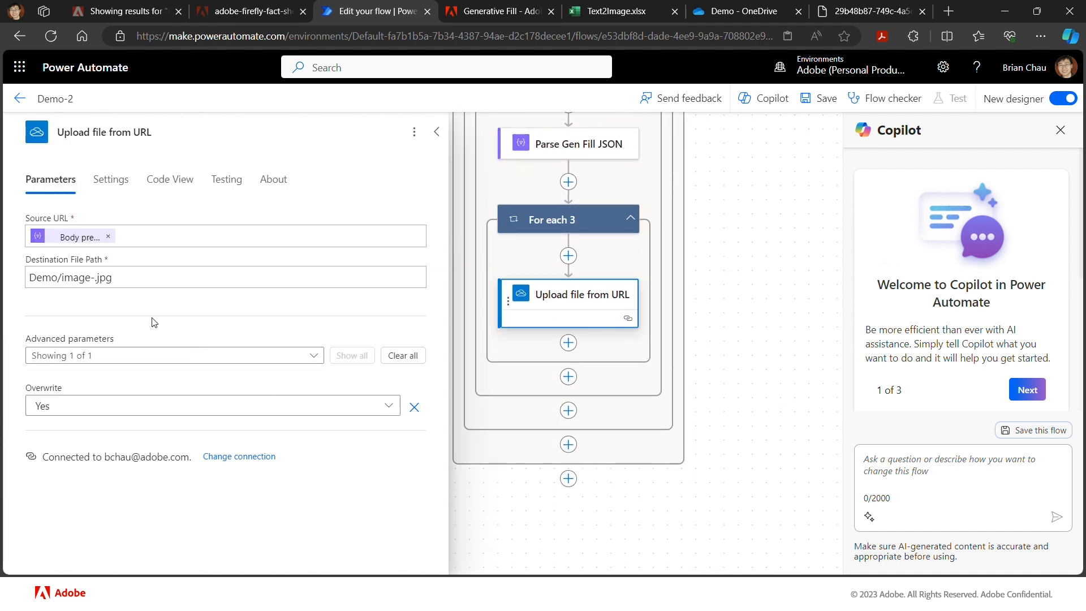
left_click(95, 277)
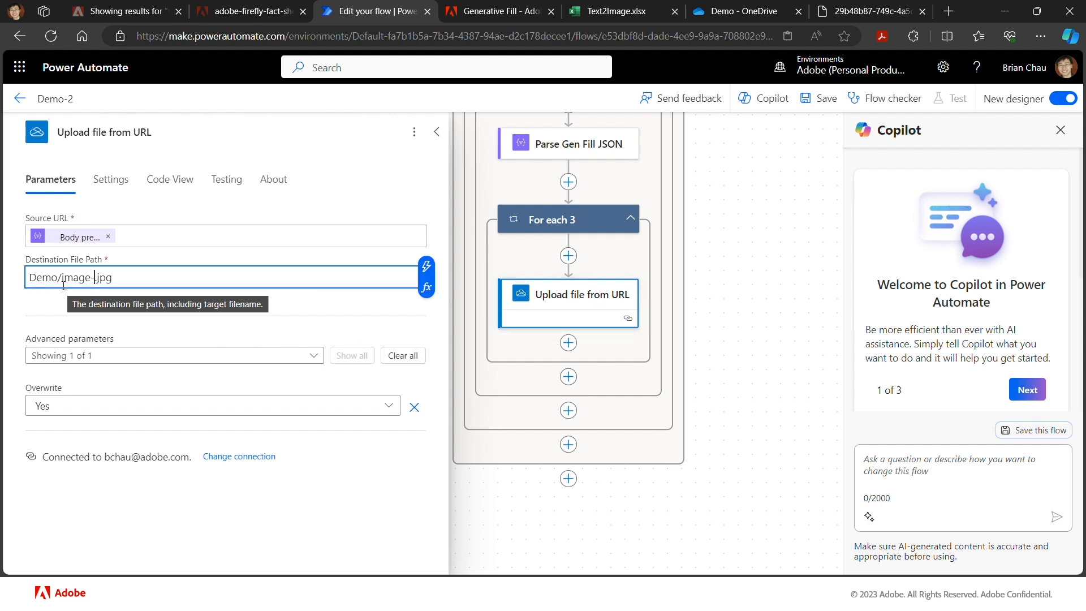
left_click(426, 268)
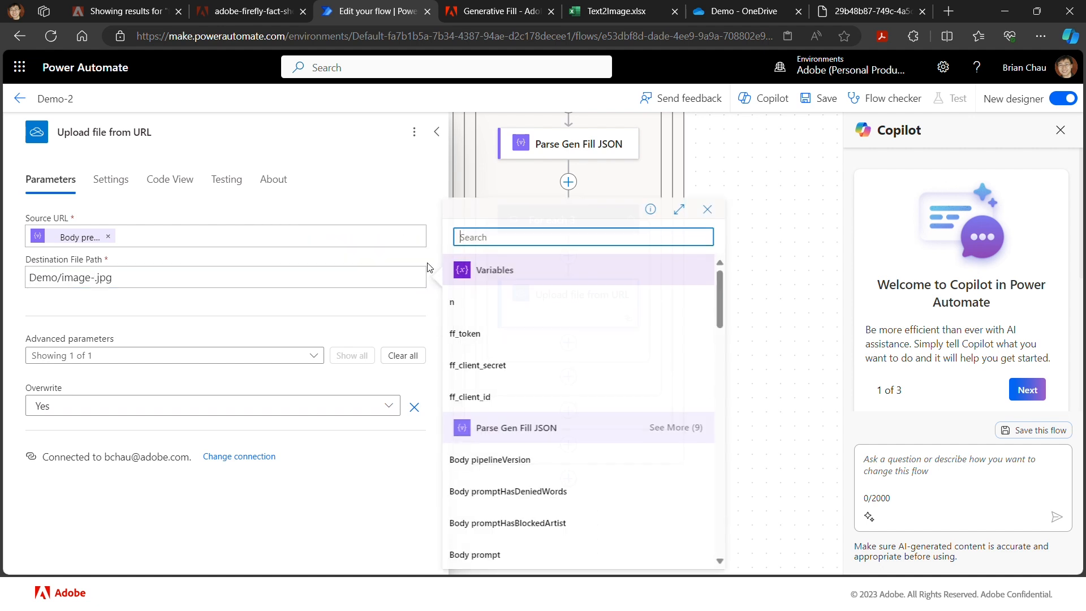
left_click(456, 306)
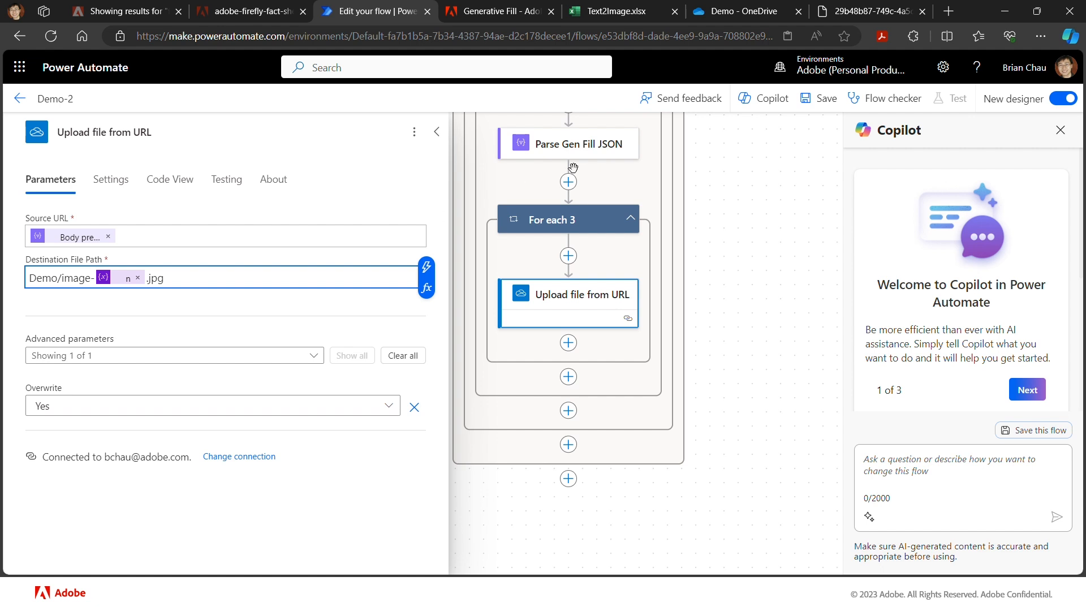
Step: Save the flow and start a manual test with the existing Excel Online and OneDrive for Business connections
left_click(821, 101)
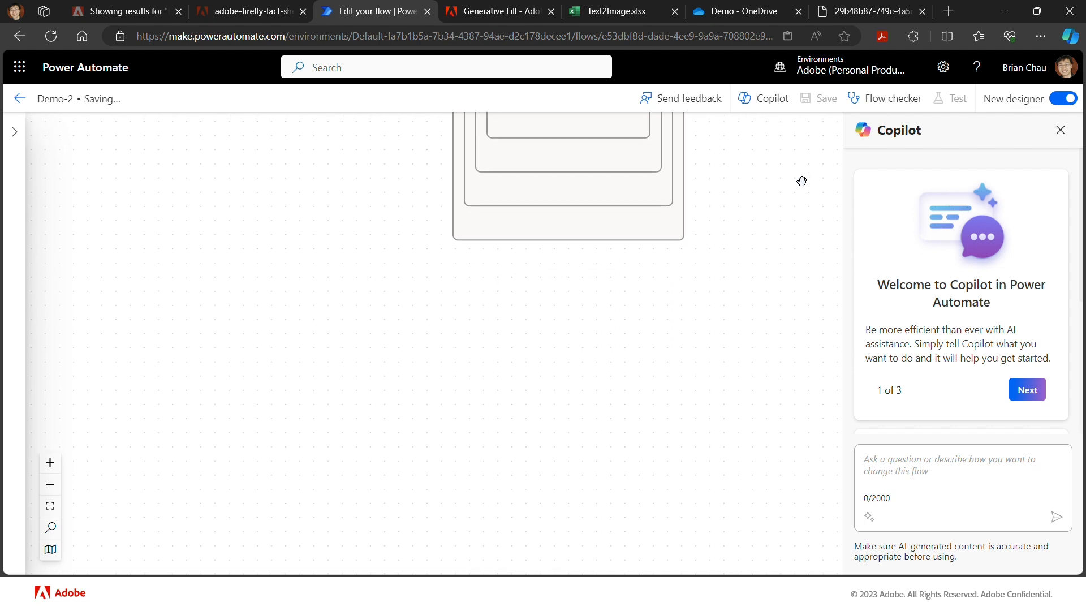
scroll(801, 181, "up", 8)
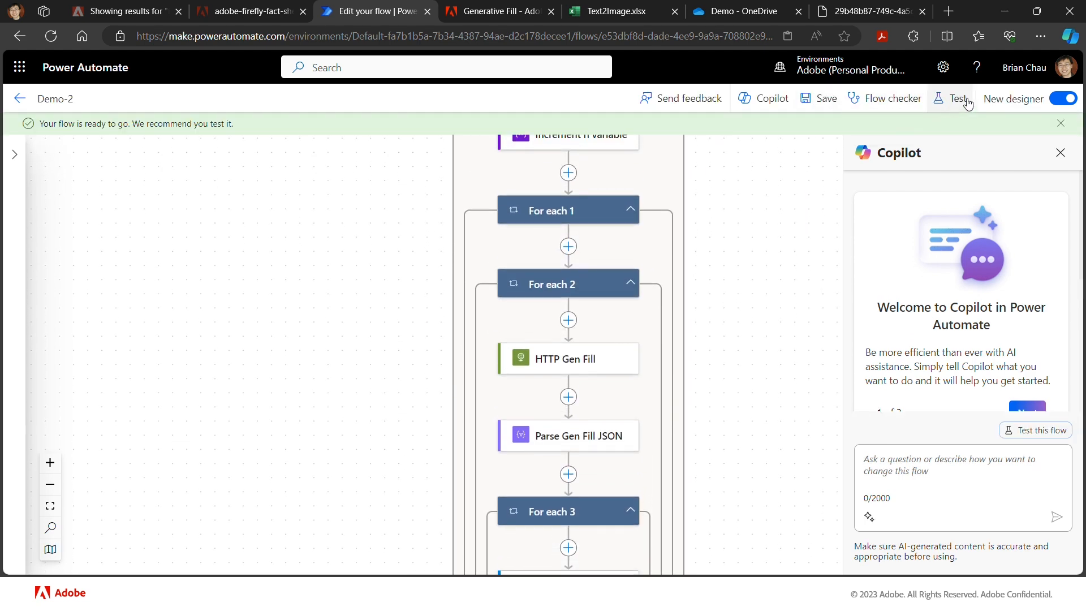
left_click(952, 99)
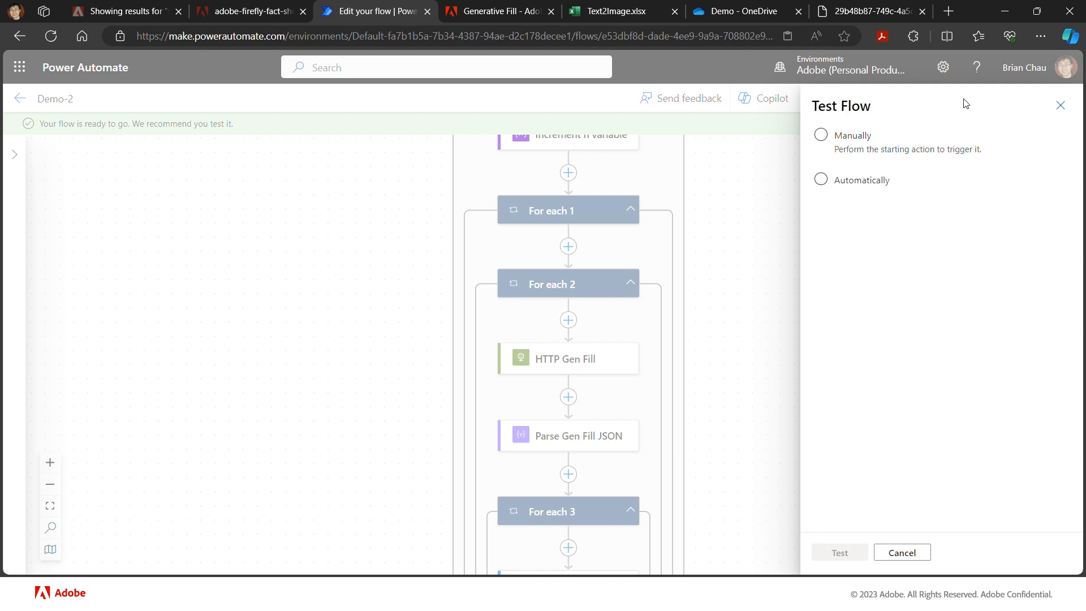
left_click(823, 137)
left_click(840, 551)
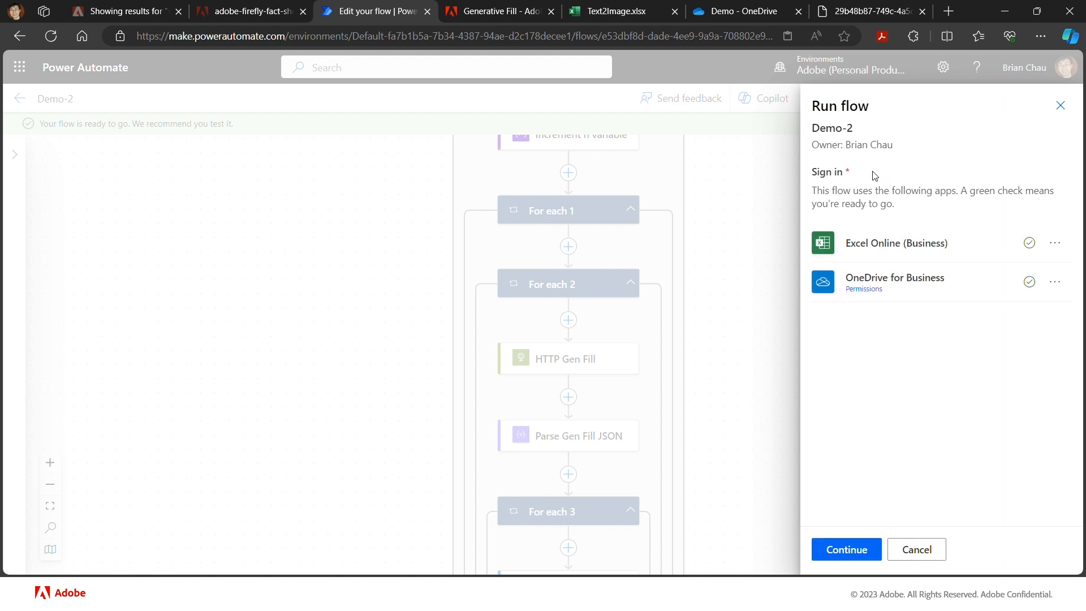
left_click(845, 551)
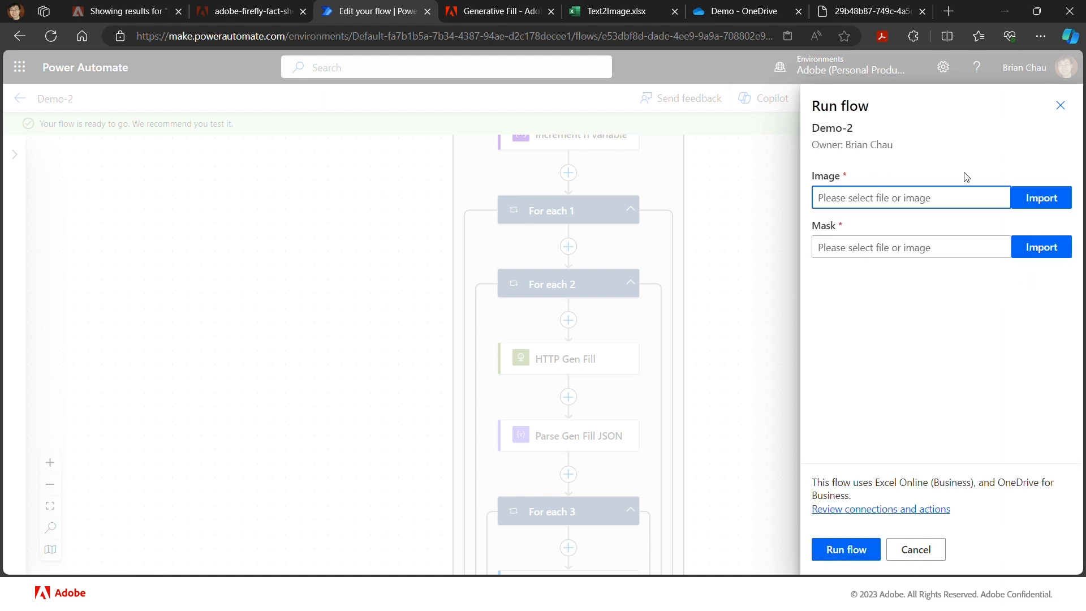
Step: Run the flow with cream.jpg imported as the Image and mask.jpg imported as the Mask
left_click(1038, 199)
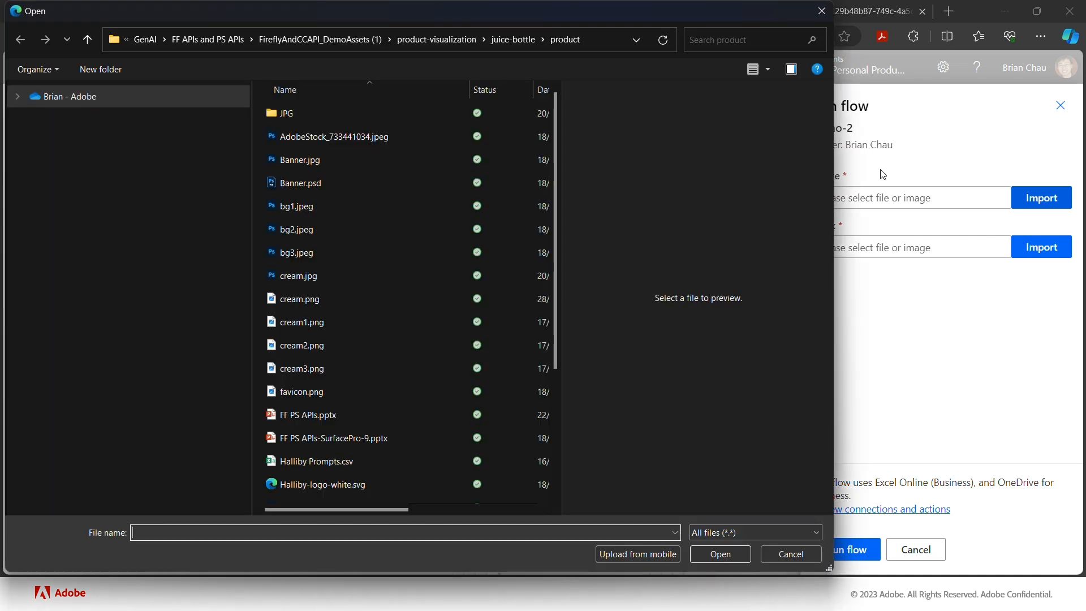
left_click(383, 276)
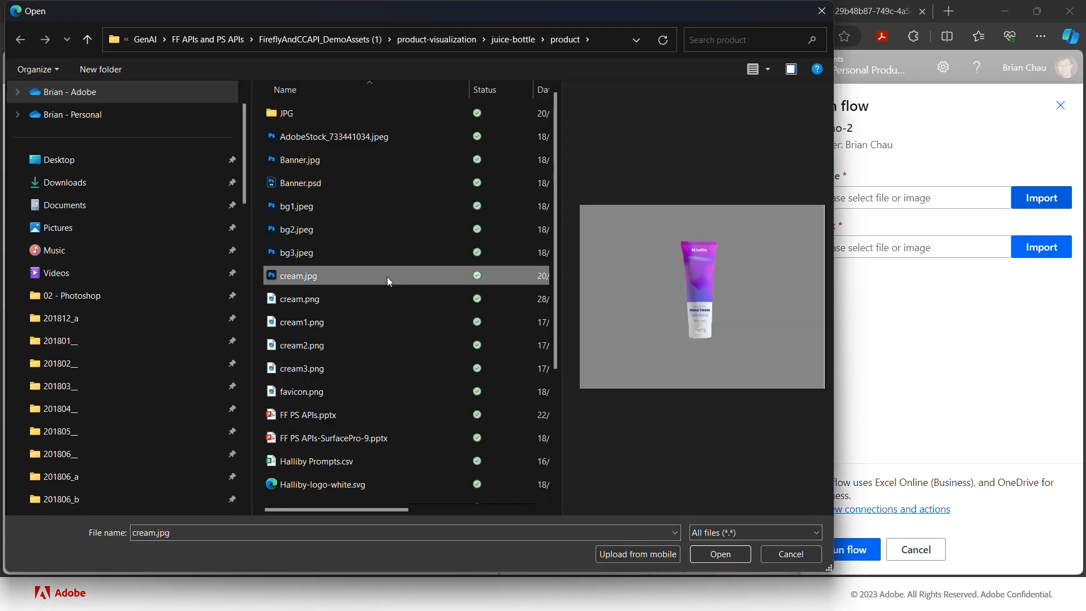
left_click(728, 552)
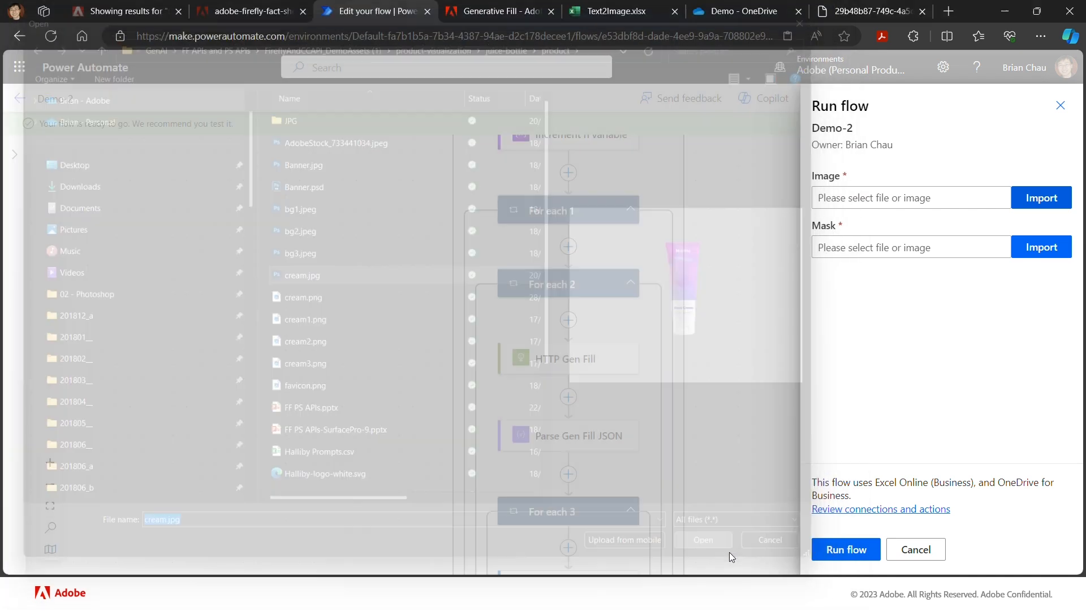
left_click(1020, 254)
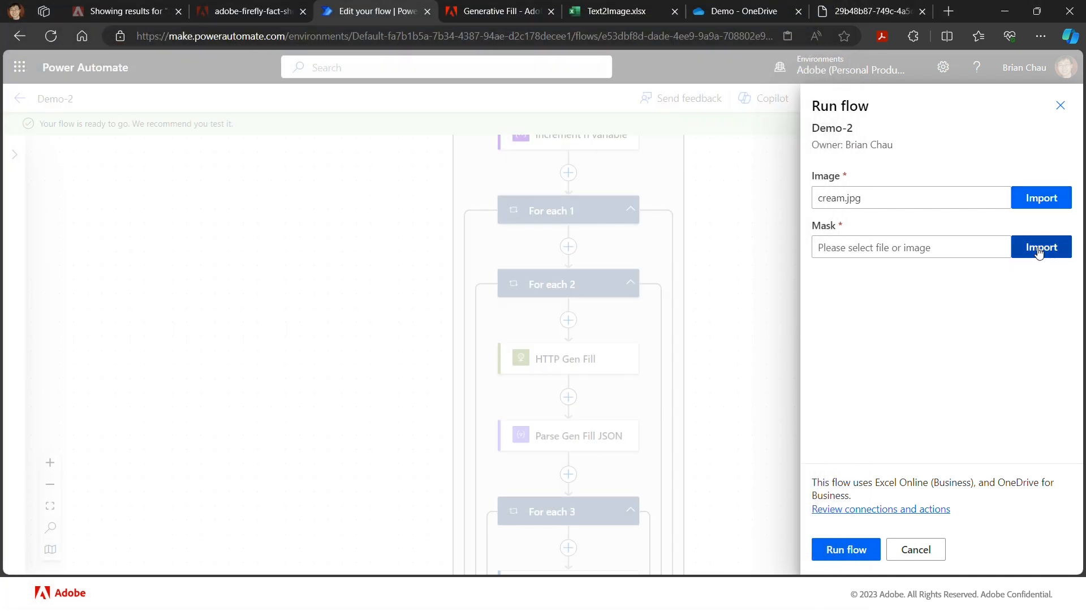
scroll(304, 378, "down", 3)
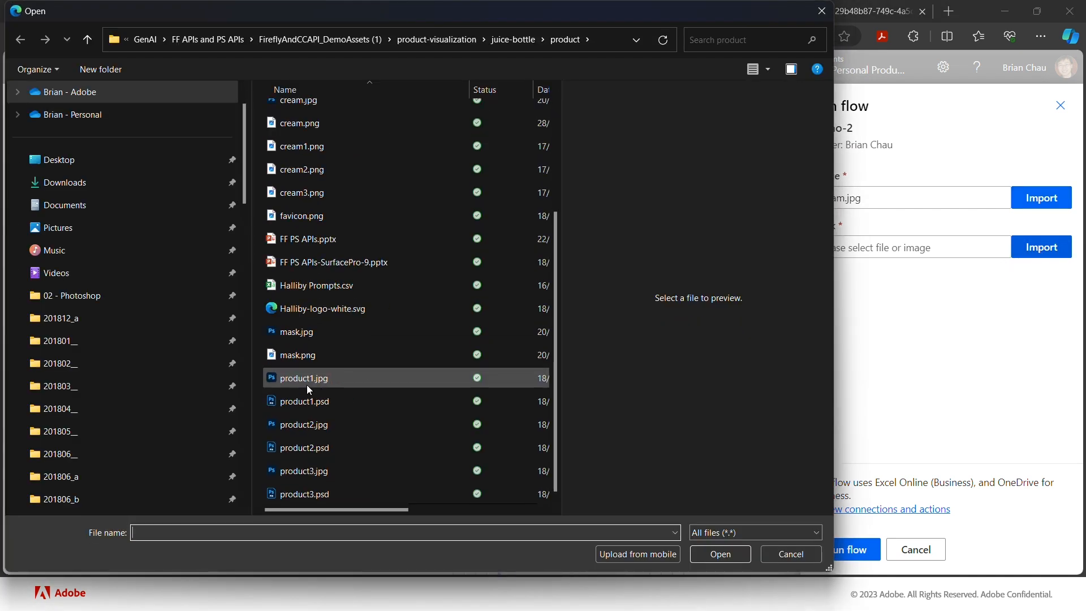
left_click(314, 331)
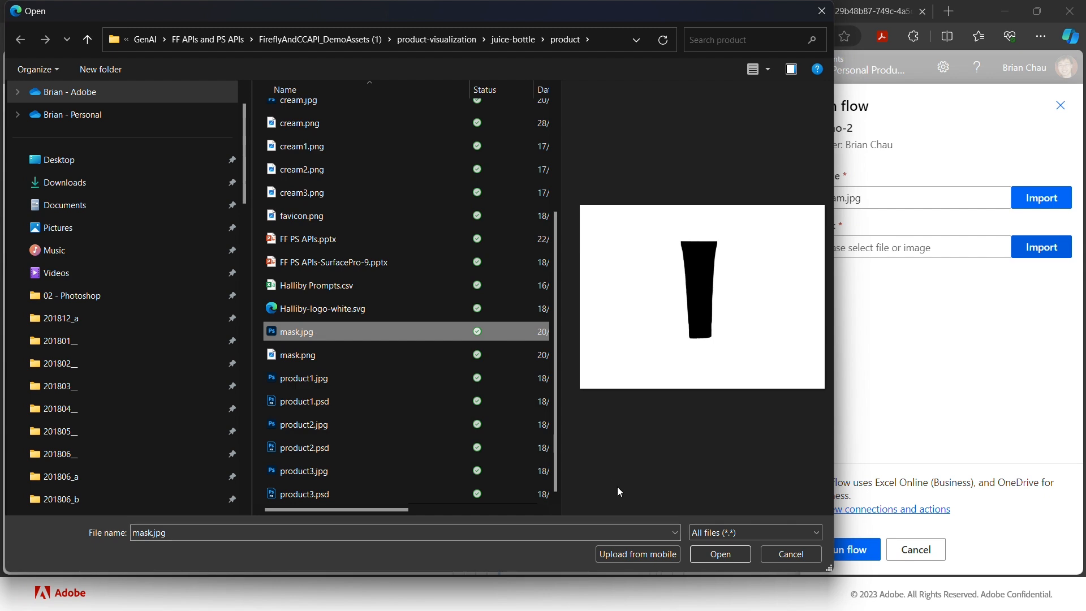
left_click(729, 557)
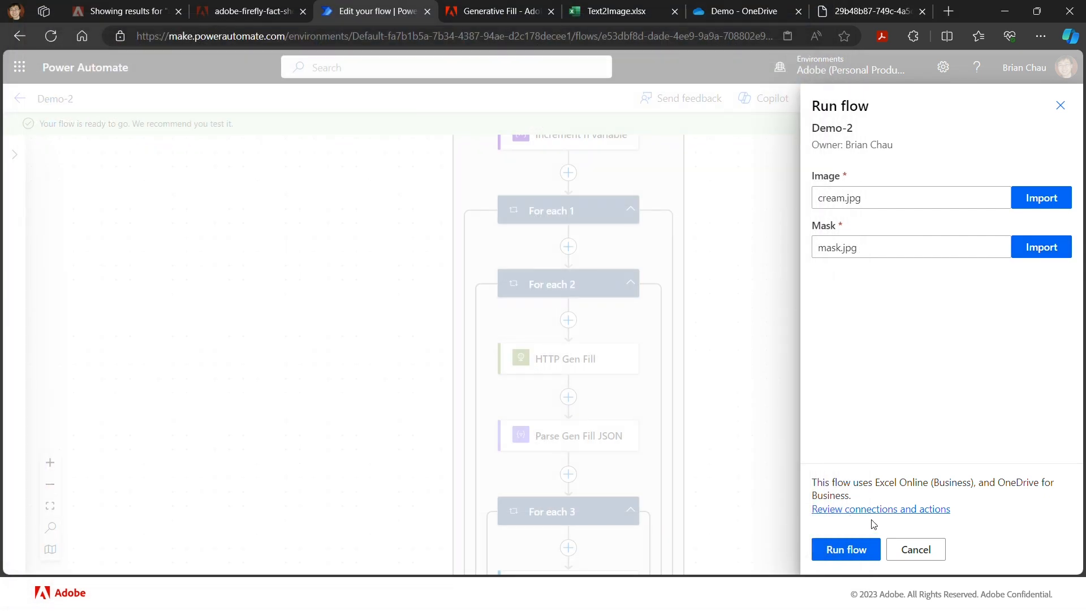
left_click(863, 552)
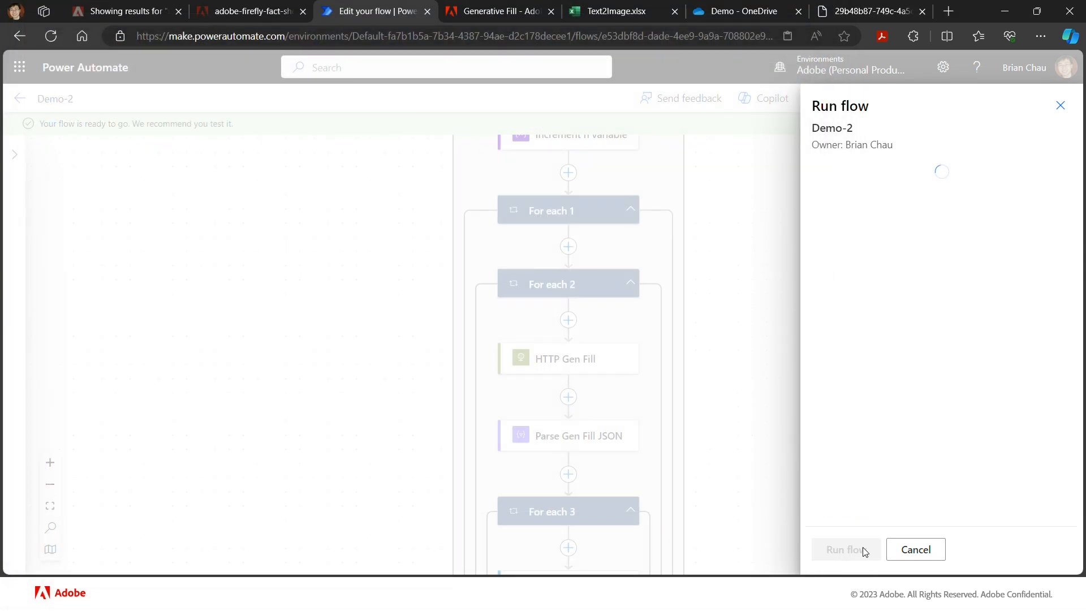
left_click(860, 552)
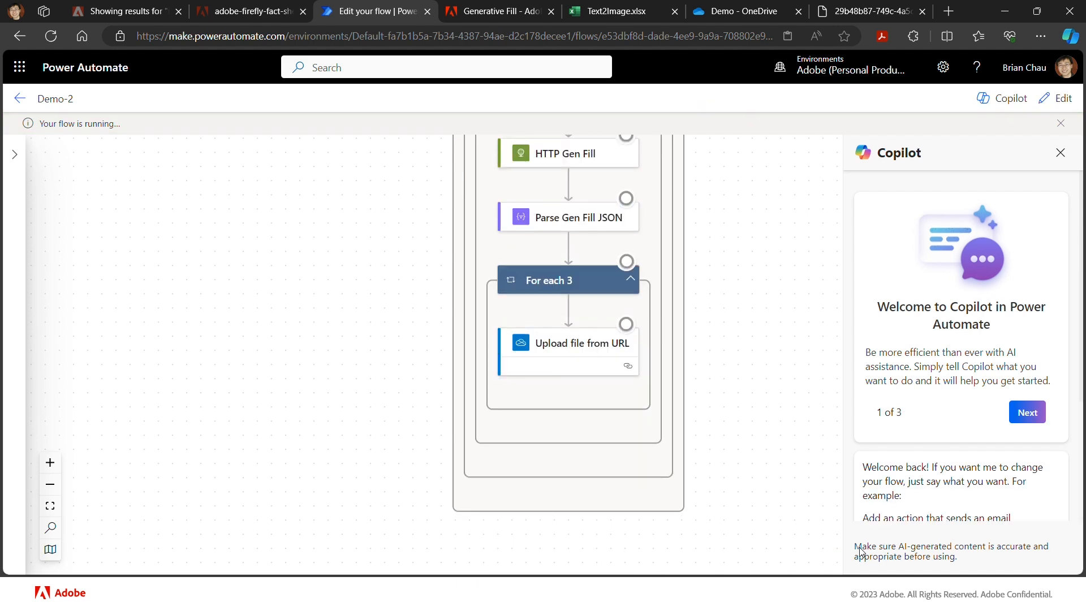
Step: Examine the run status of each action from Parse Mask JSON through the nested loops to Upload file from URL
scroll(758, 252, "up", 4)
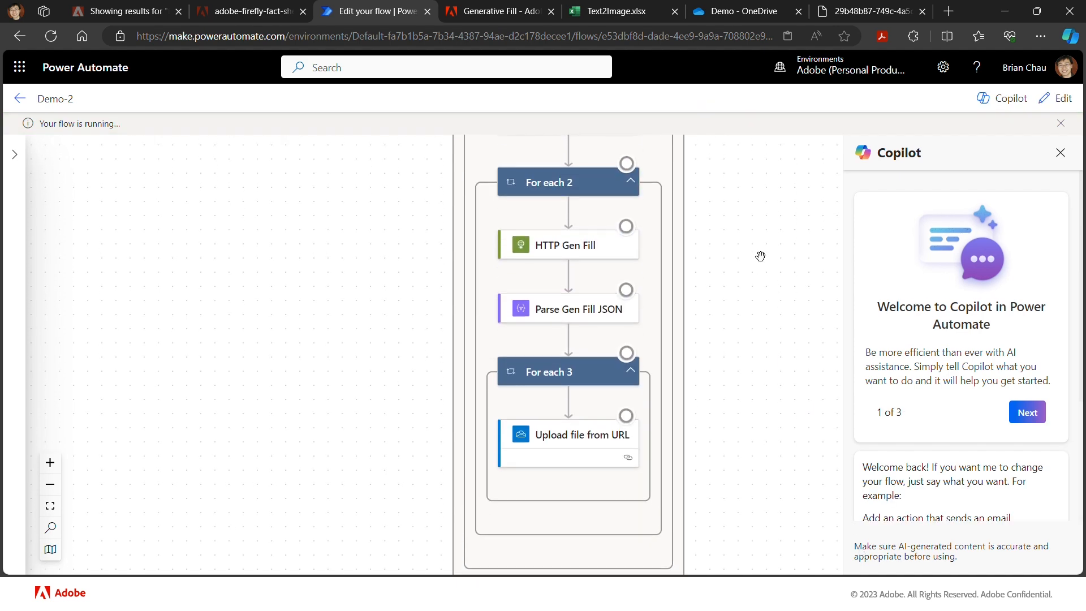
scroll(760, 256, "up", 5)
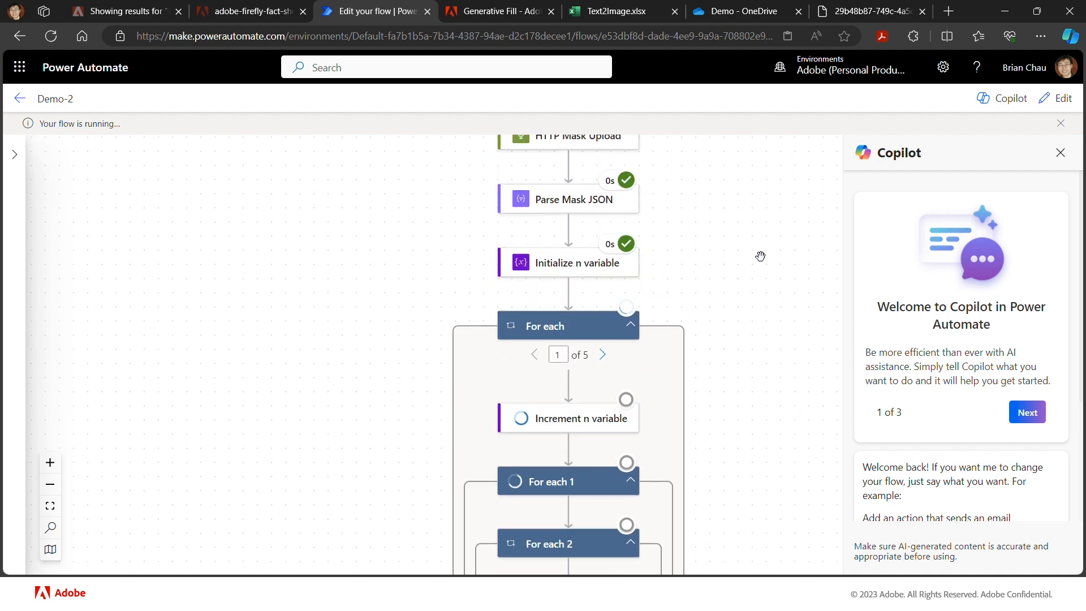
scroll(760, 256, "down", 1)
scroll(760, 256, "down", 1)
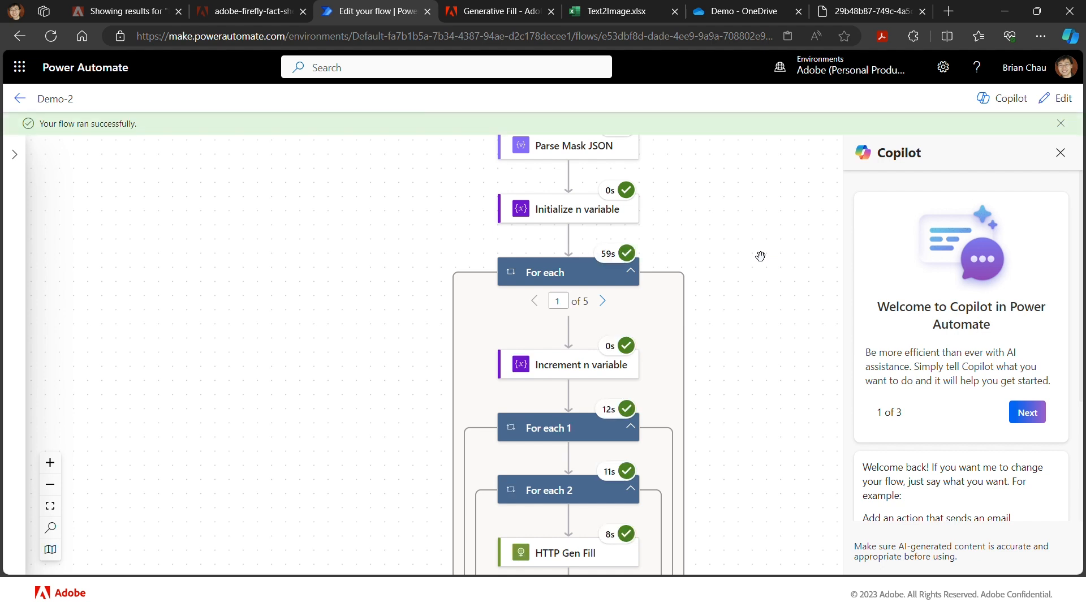
scroll(760, 256, "down", 3)
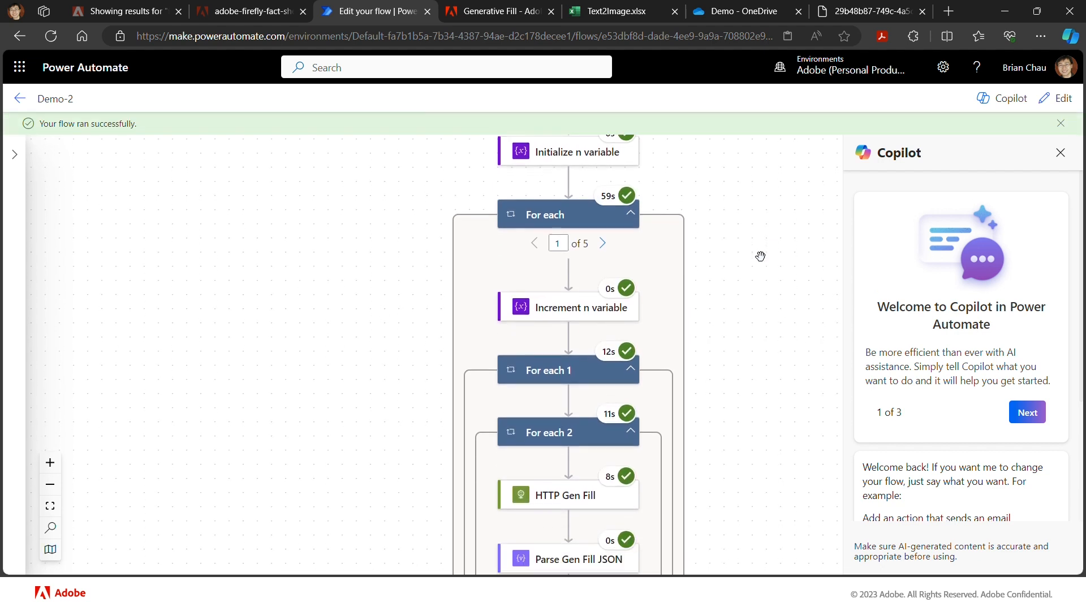
scroll(760, 256, "down", 2)
scroll(760, 256, "down", 3)
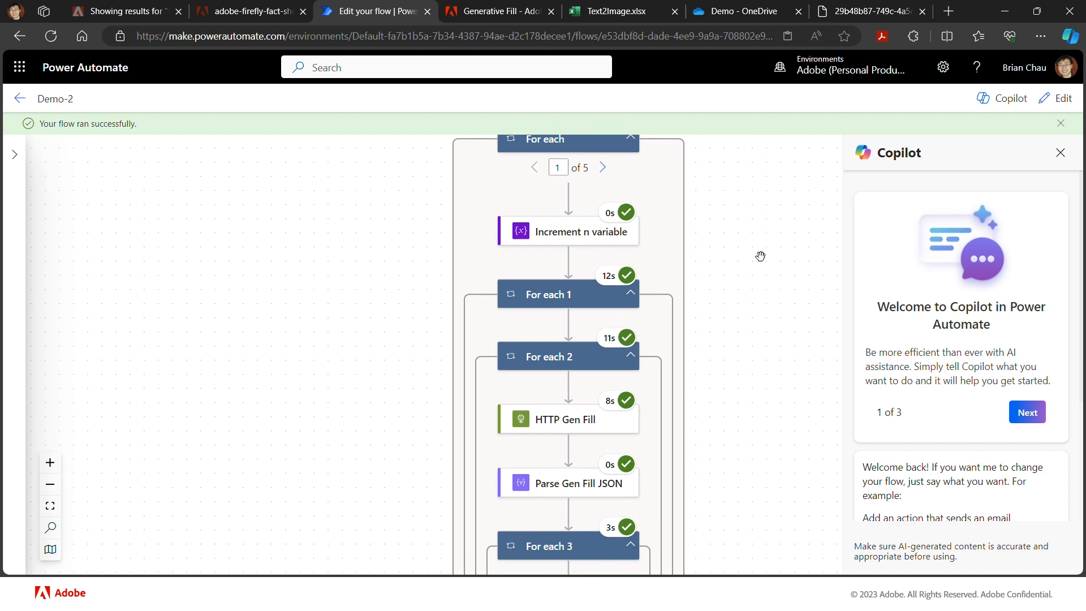
scroll(759, 256, "down", 6)
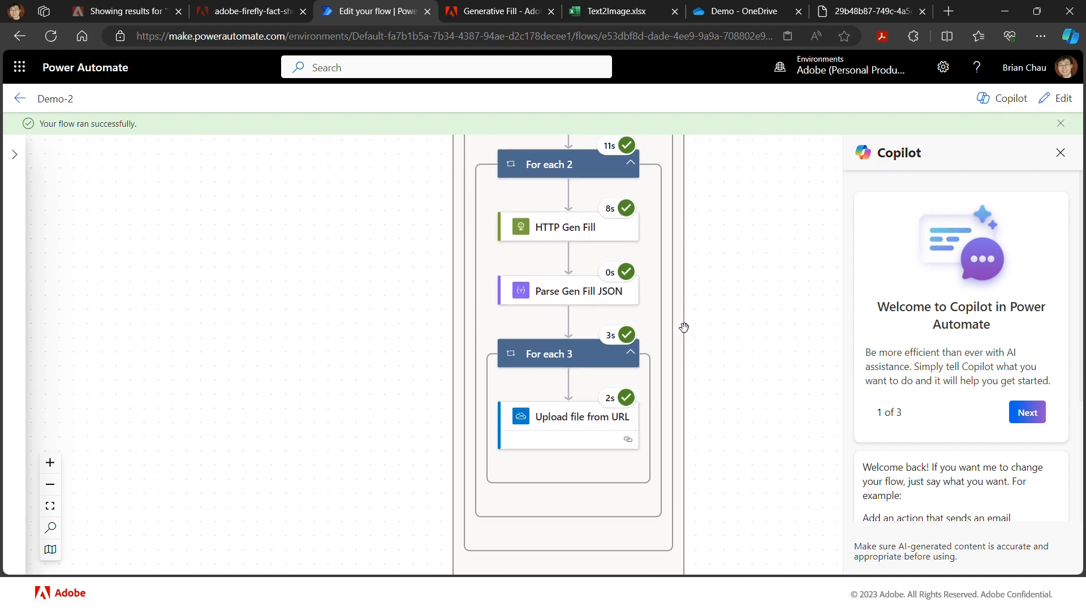
Step: Examine the run details of Upload file from URL, including the file name and path in its output body
left_click(578, 419)
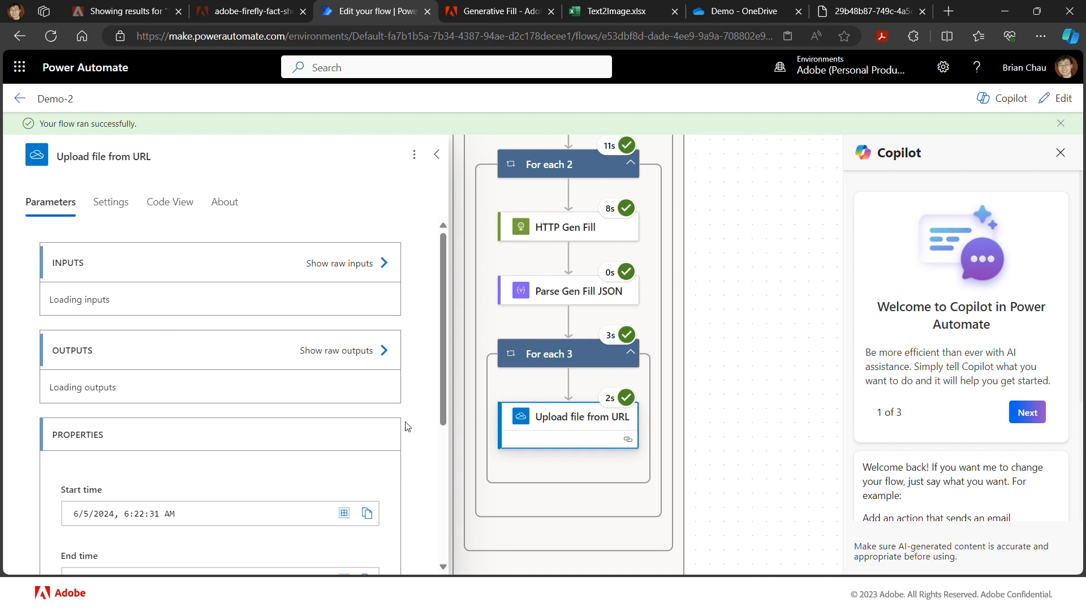
scroll(406, 427, "down", 5)
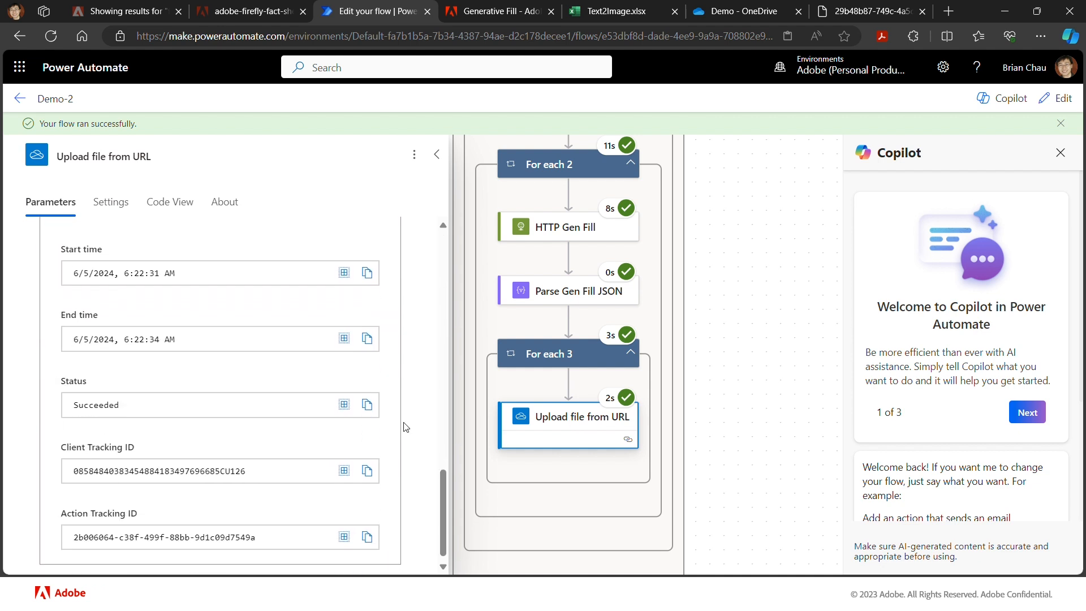
scroll(406, 427, "up", 1)
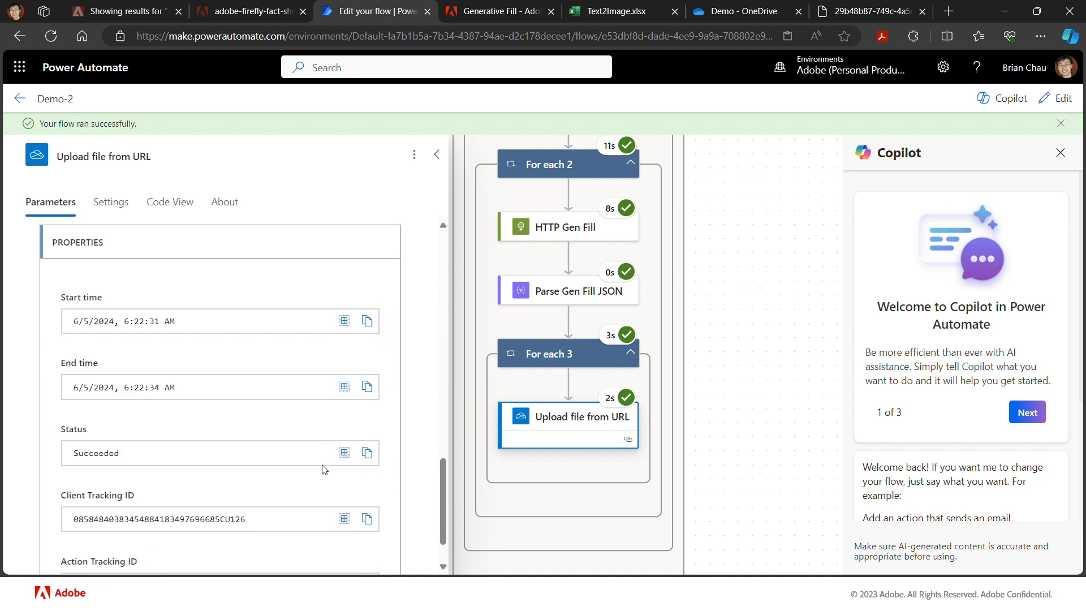
scroll(324, 469, "down", 1)
scroll(324, 469, "up", 4)
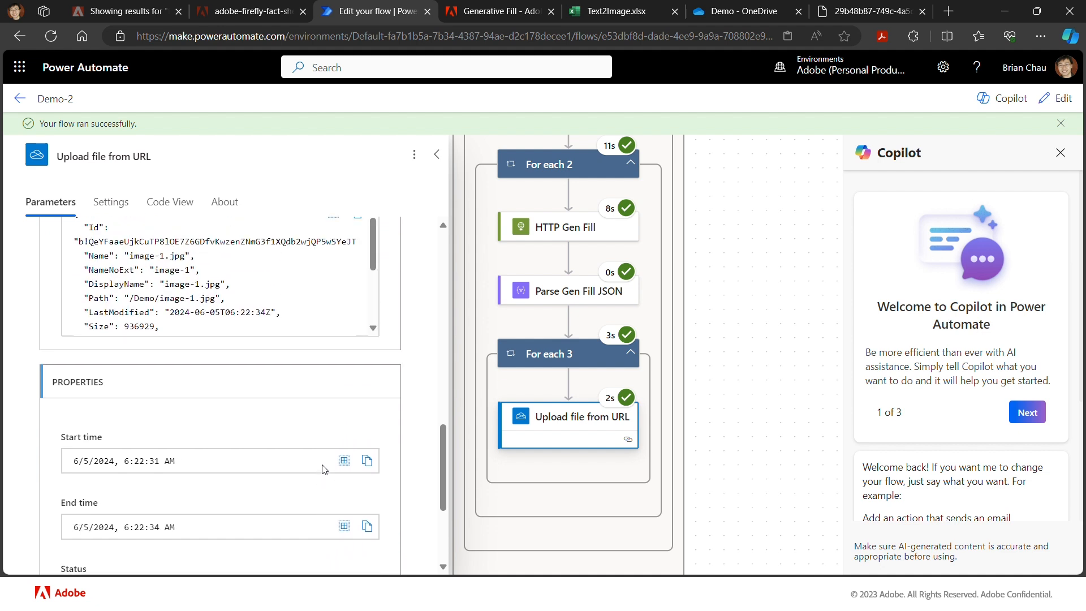
scroll(324, 469, "up", 2)
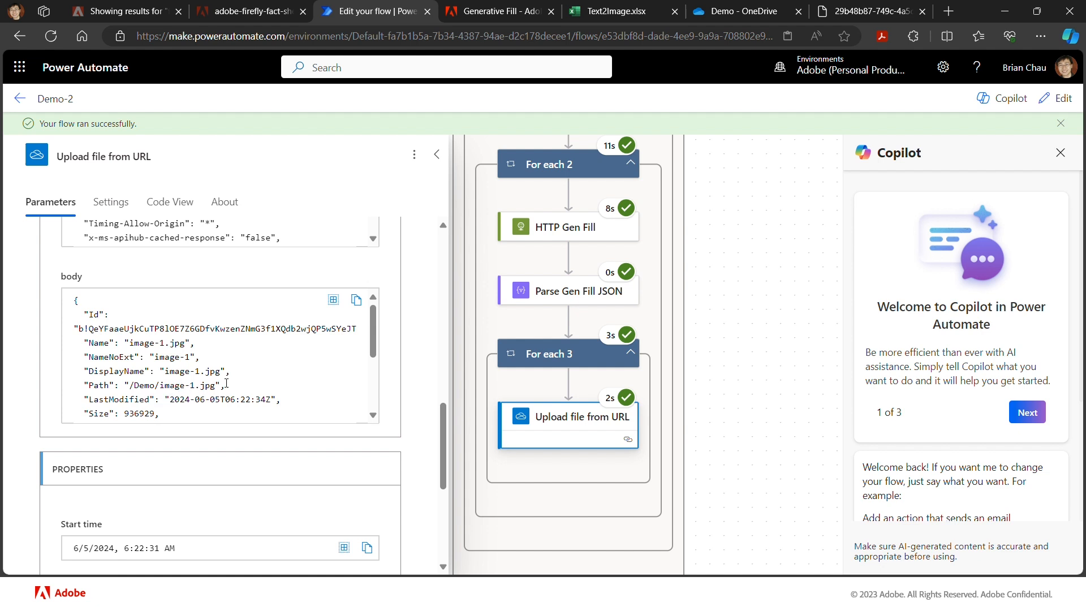
scroll(543, 250, "up", 2)
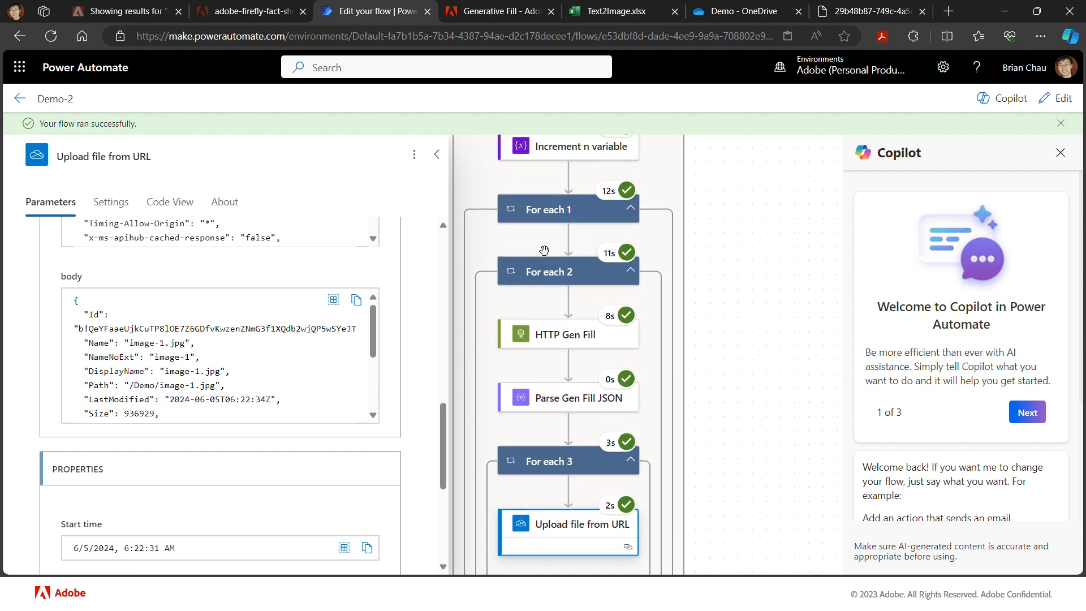
Step: Examine the Upload file from URL output for the second iteration of the outer For each loop
scroll(544, 250, "up", 2)
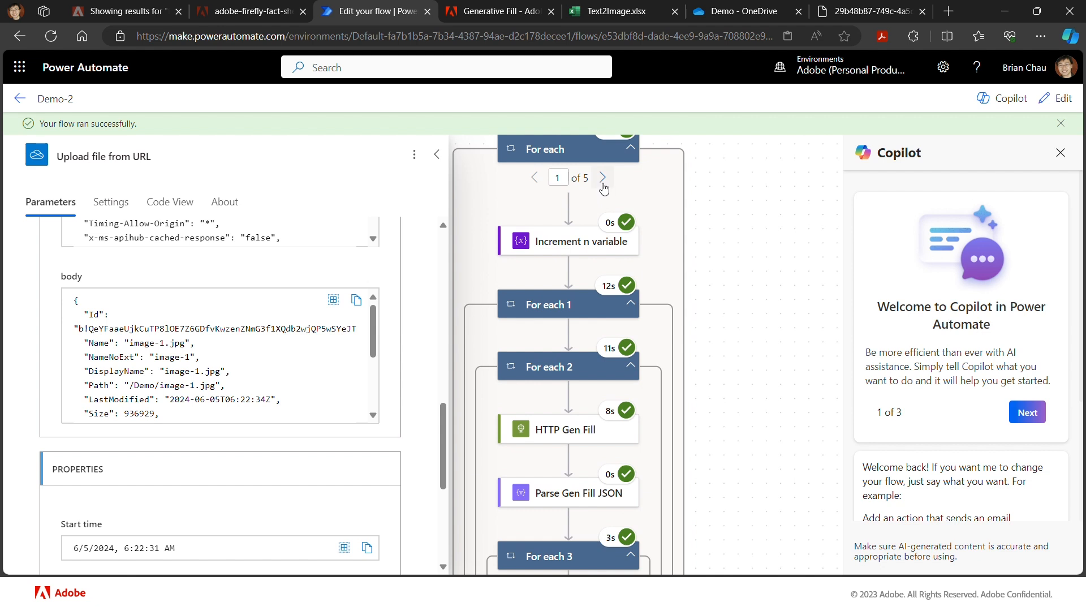
left_click(603, 177)
scroll(540, 526, "down", 3)
left_click(529, 487)
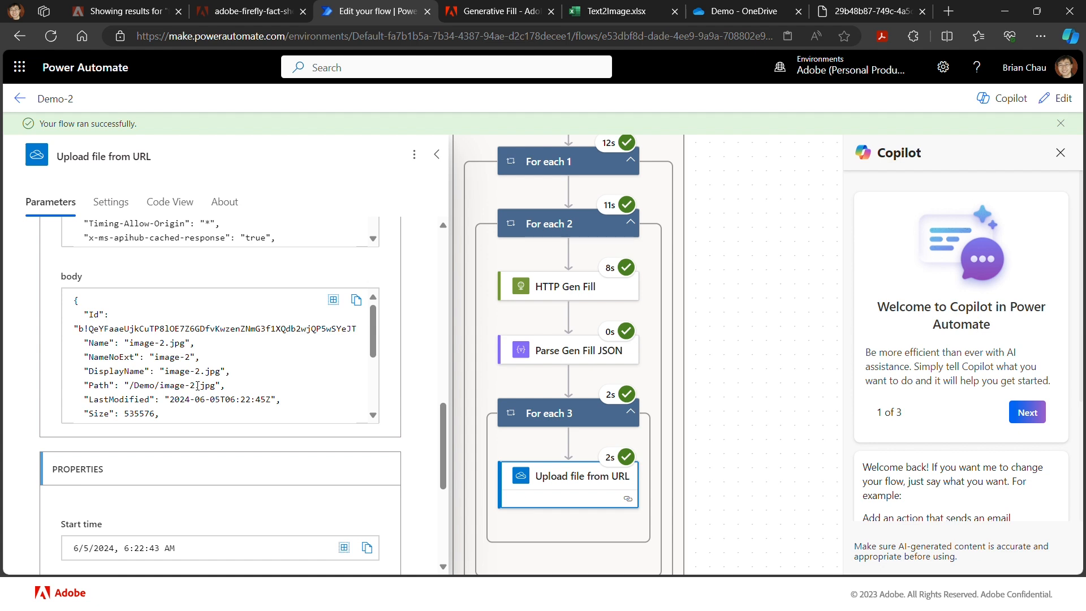
Step: Switch to OneDrive and try to preview image-4.jpg, image-3.jpg and image-1.jpg from the Demo folder
left_click(741, 19)
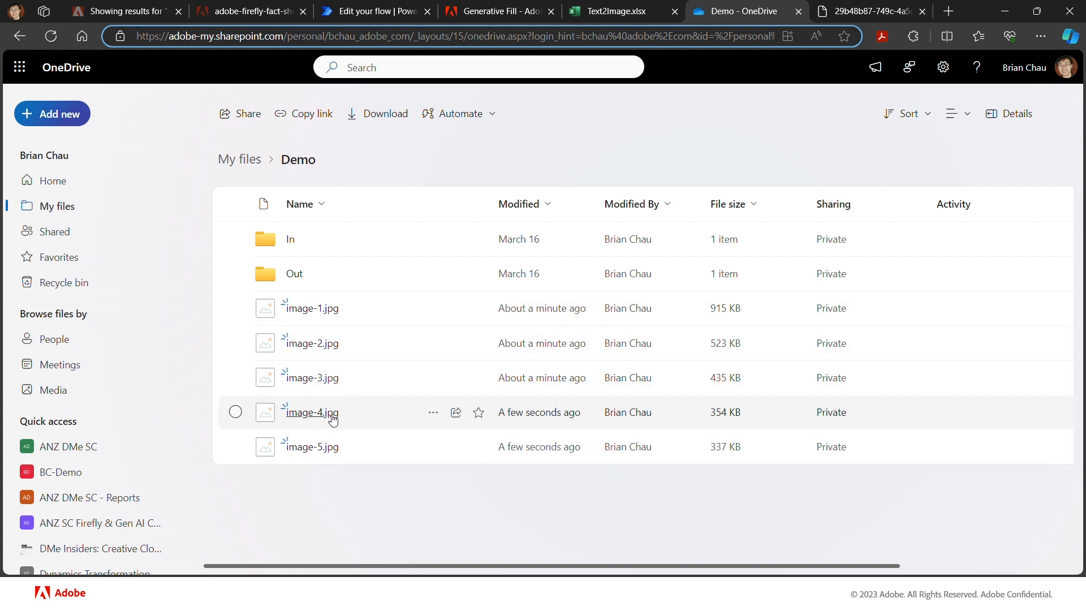
left_click(313, 413)
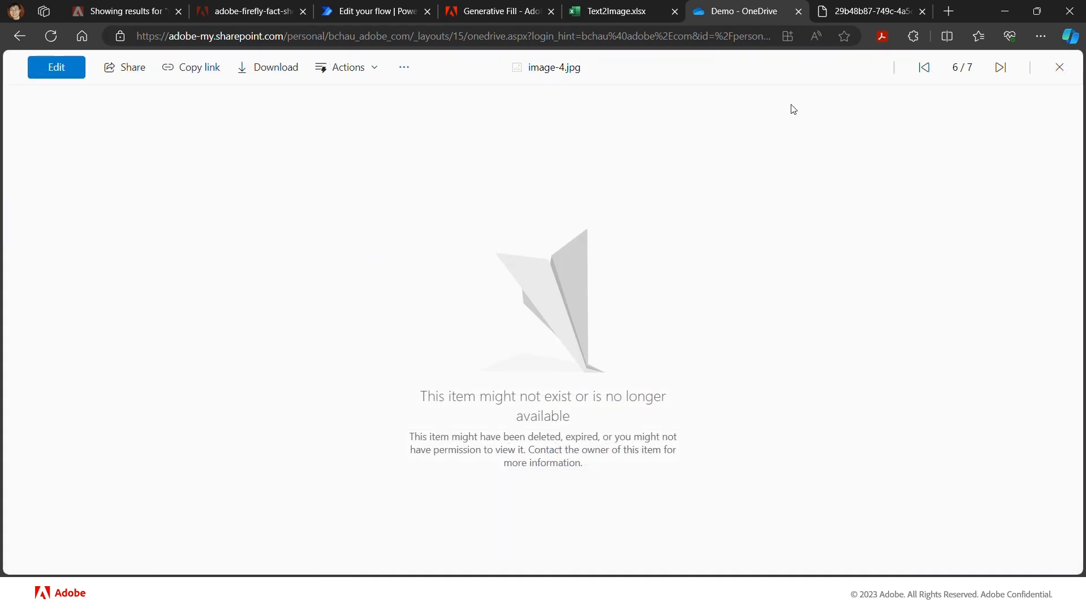
left_click(925, 68)
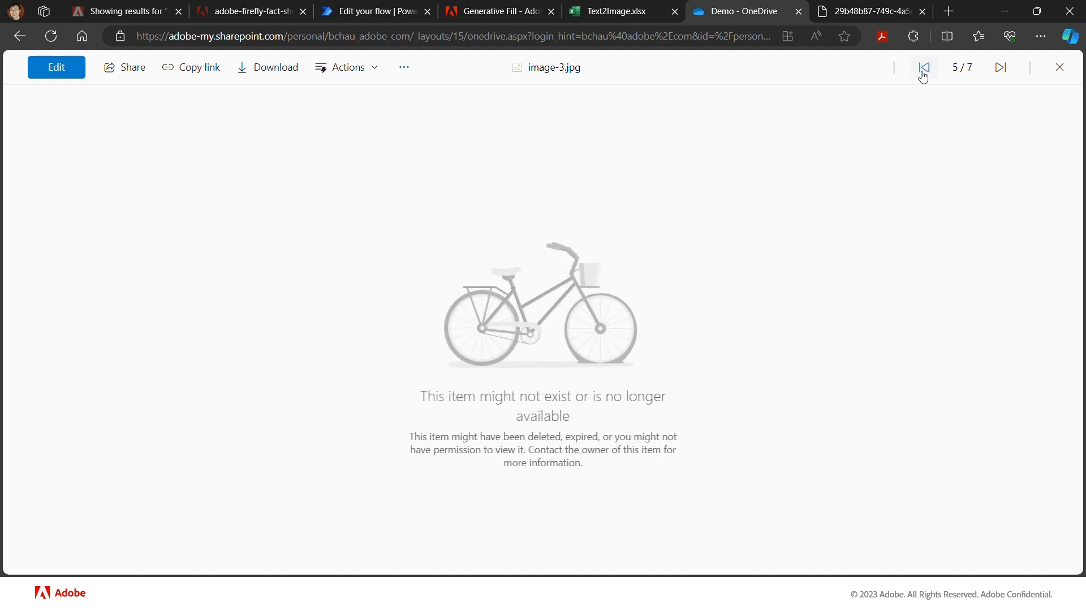
left_click(1059, 67)
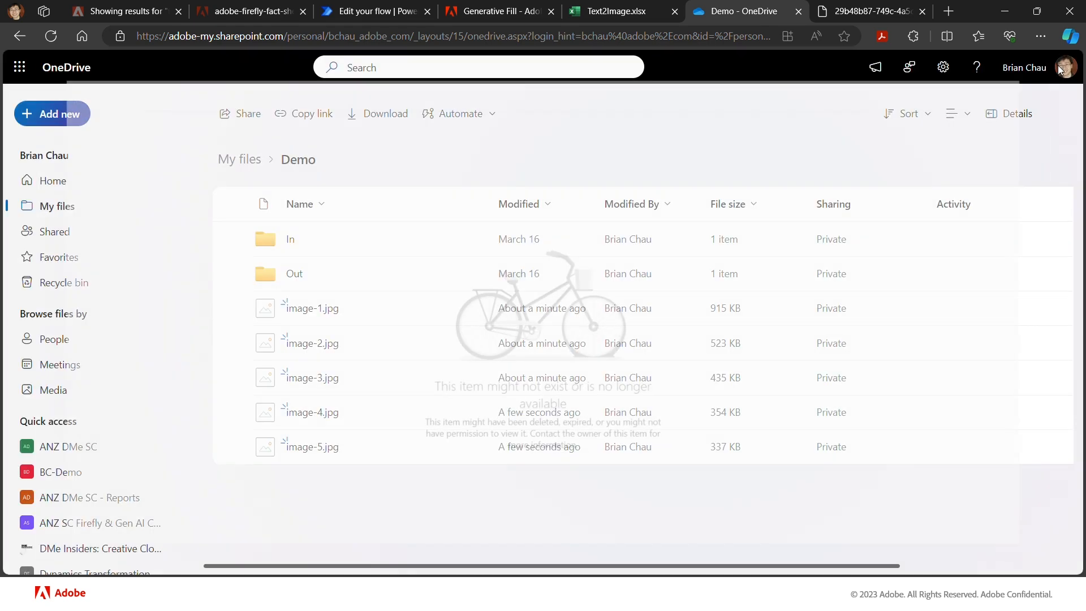
left_click(314, 309)
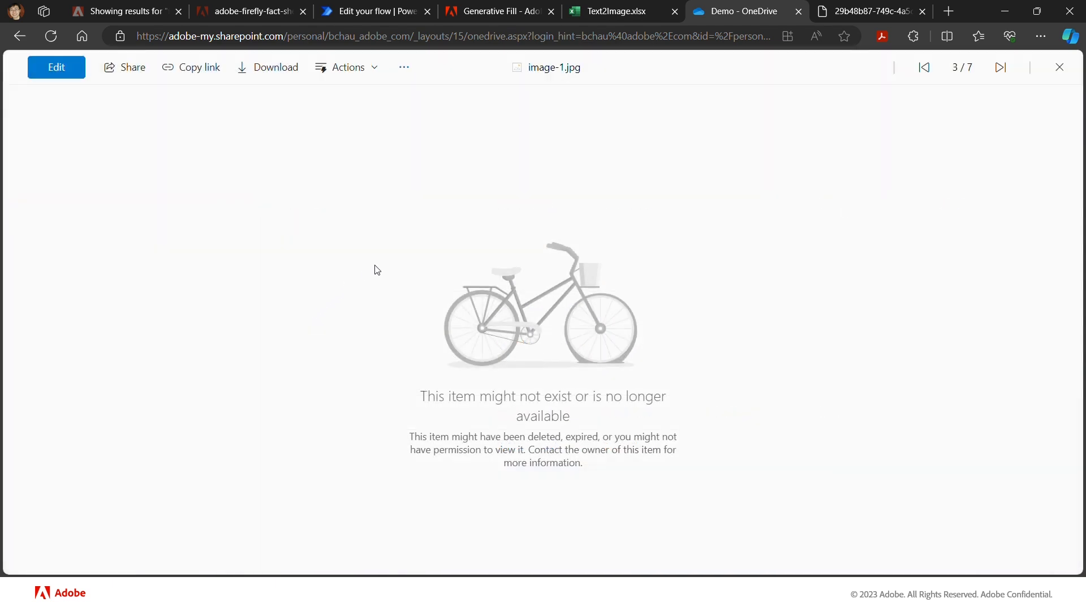
left_click(1062, 69)
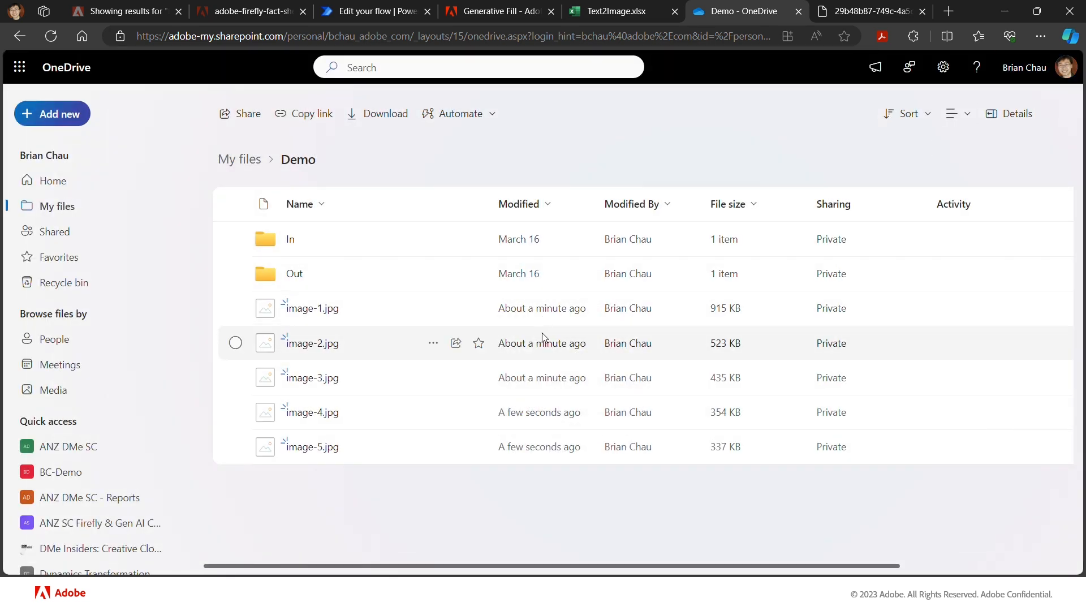
left_click(309, 312)
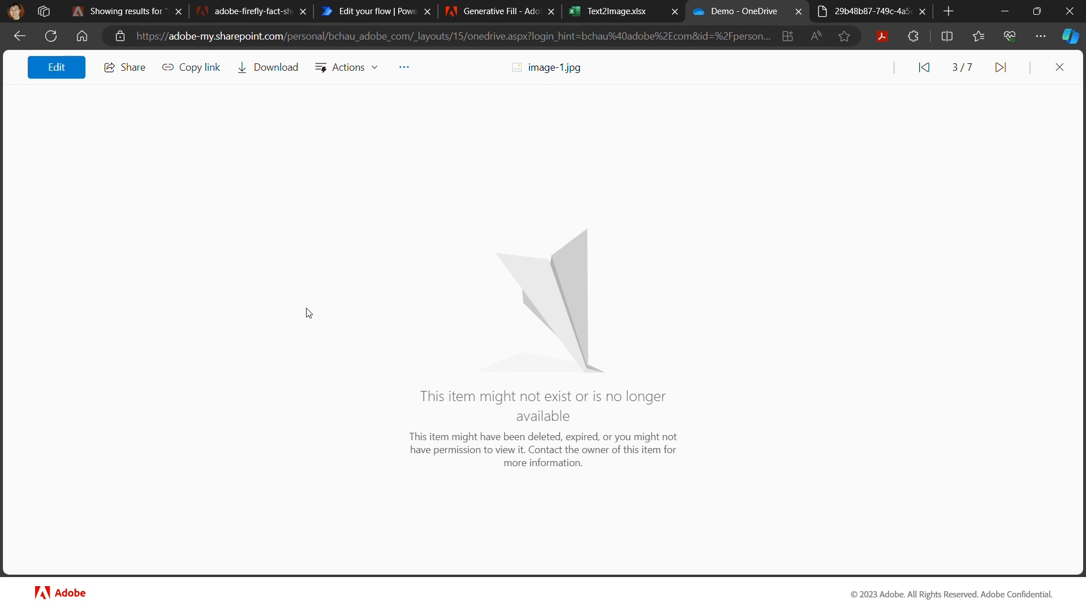
left_click(1057, 72)
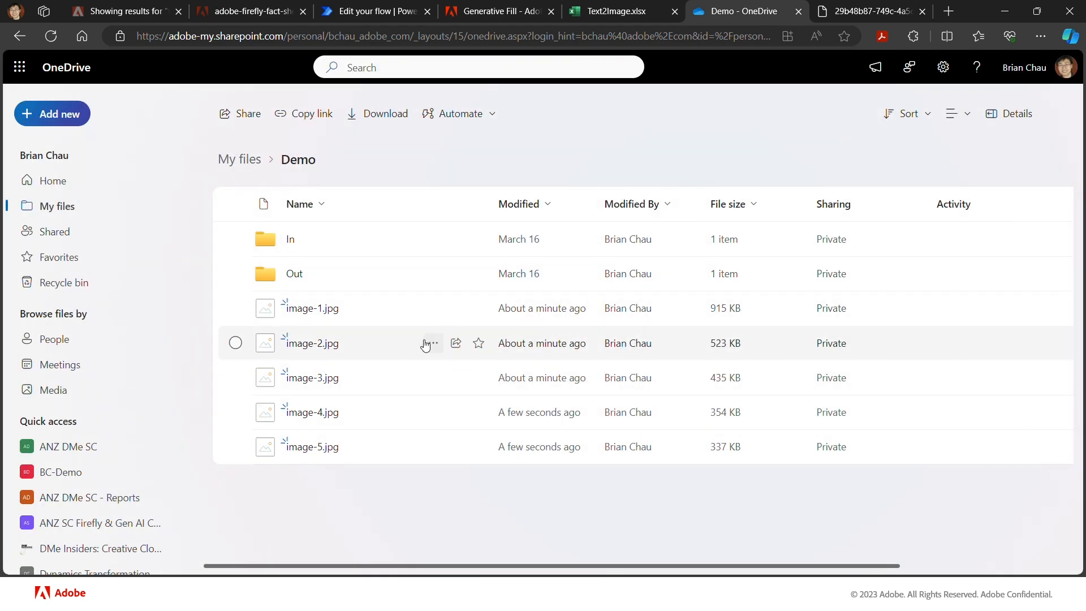
Step: Download image-1.jpg from the Demo folder and show it in the local Downloads folder
left_click(432, 311)
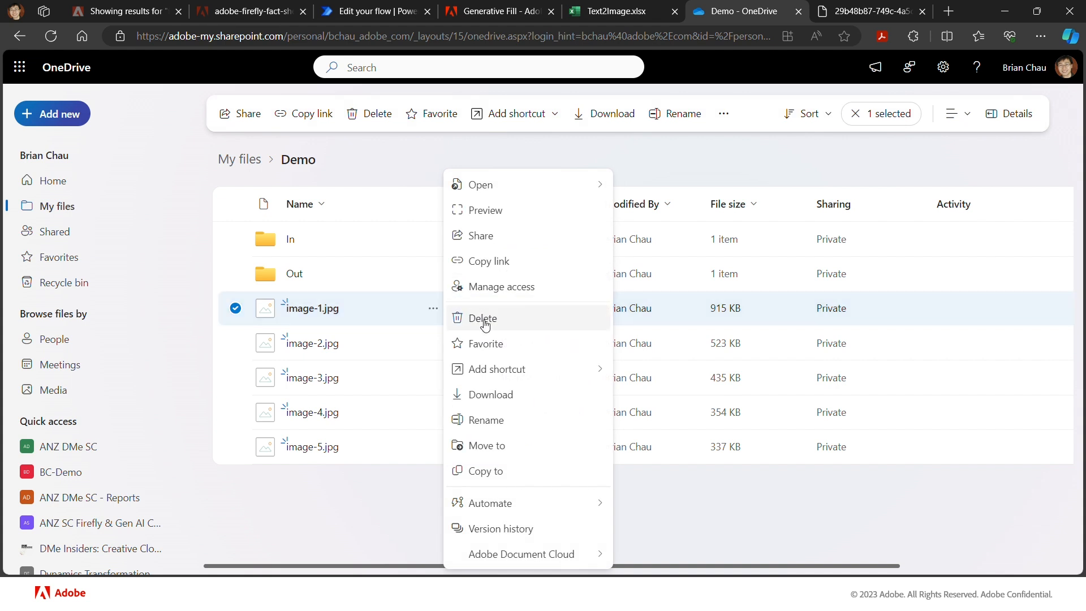
left_click(491, 395)
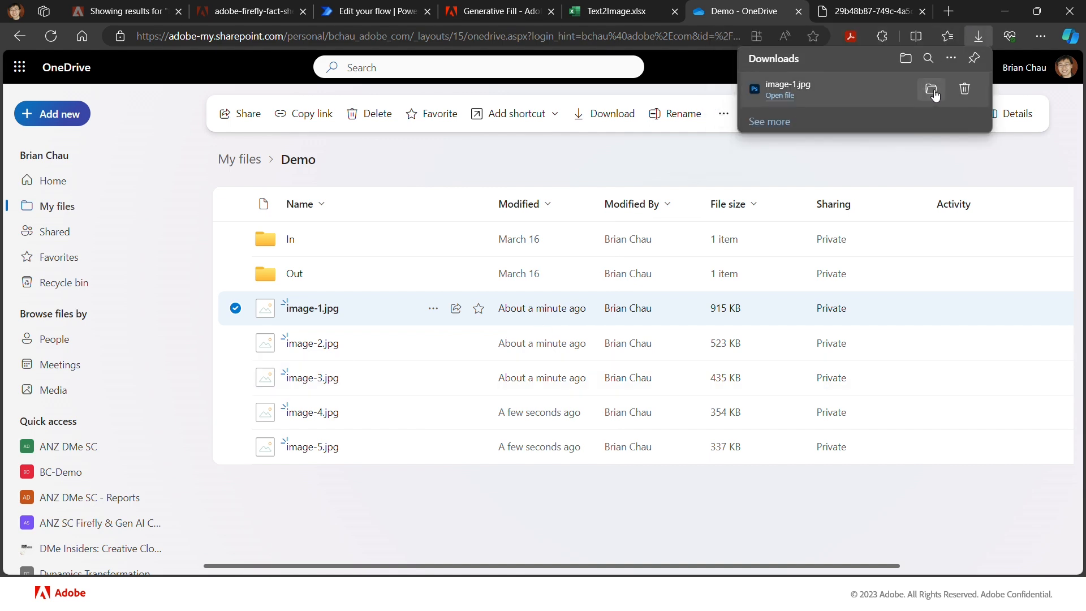
left_click(929, 91)
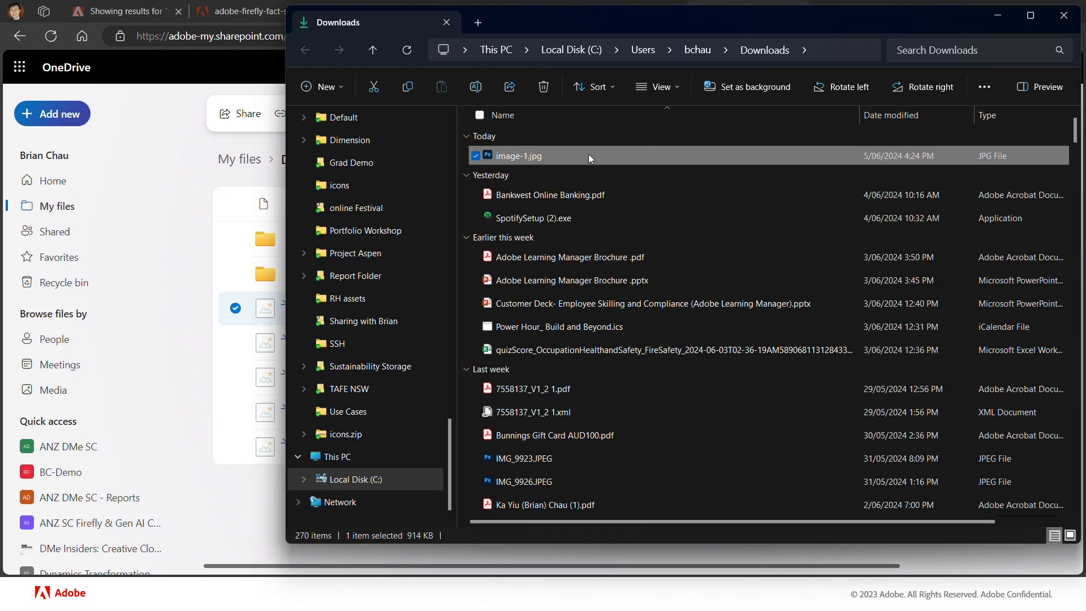
Step: Try to view the downloaded image-1.jpg in Photos, close the viewer and minimise the Downloads window
right_click(539, 160)
mouse_move(601, 208)
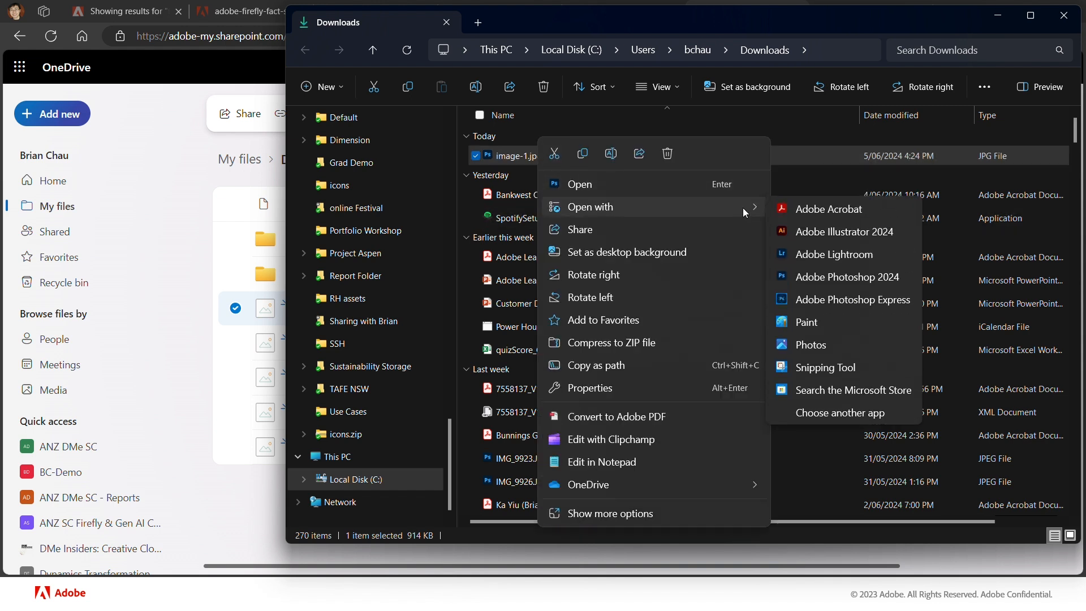
left_click(812, 352)
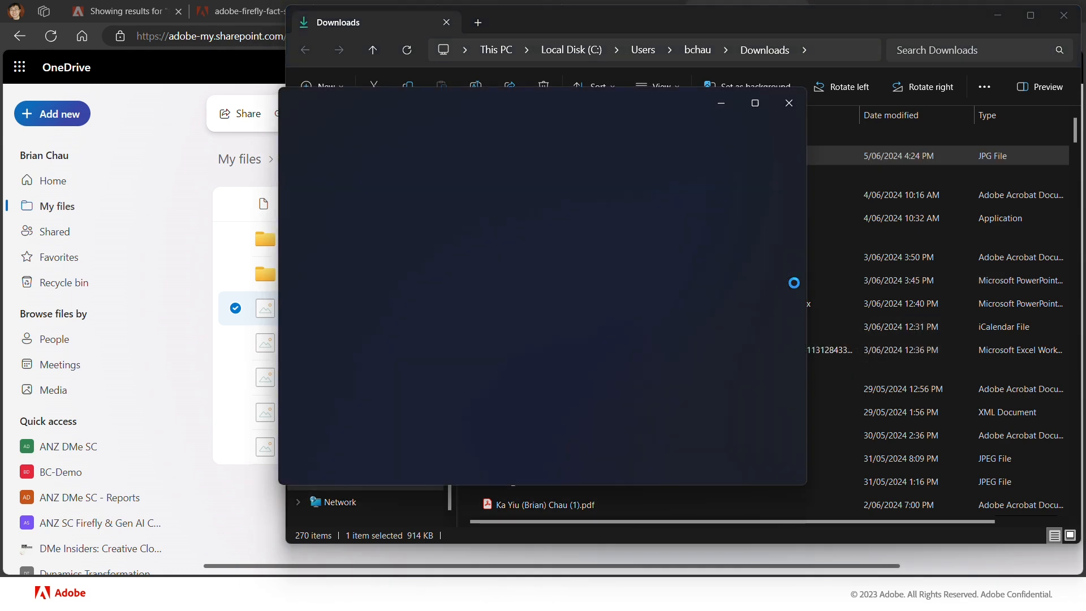
left_click(788, 107)
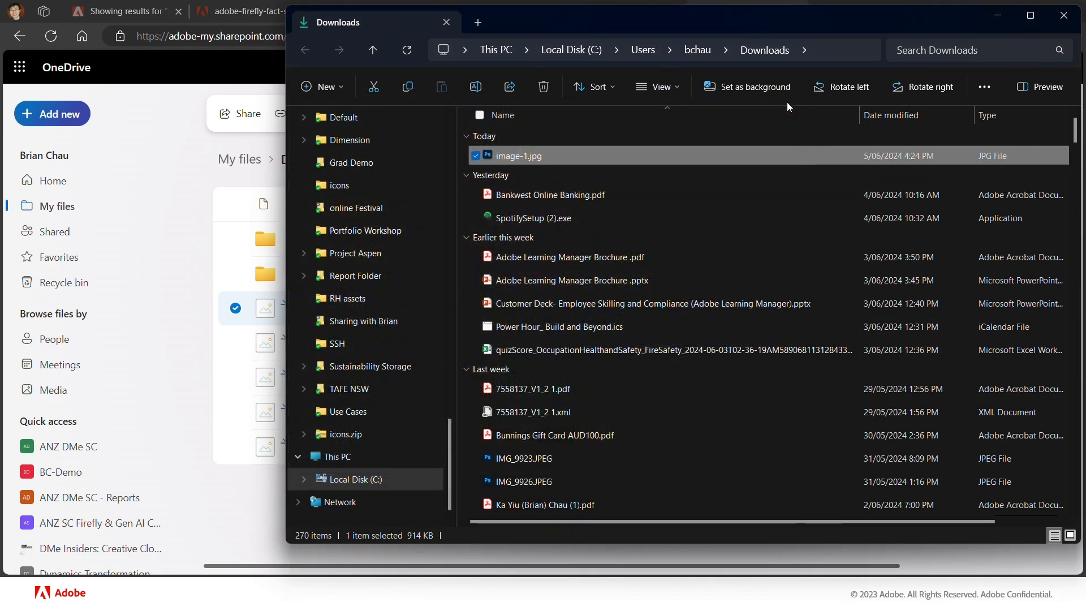
left_click(998, 15)
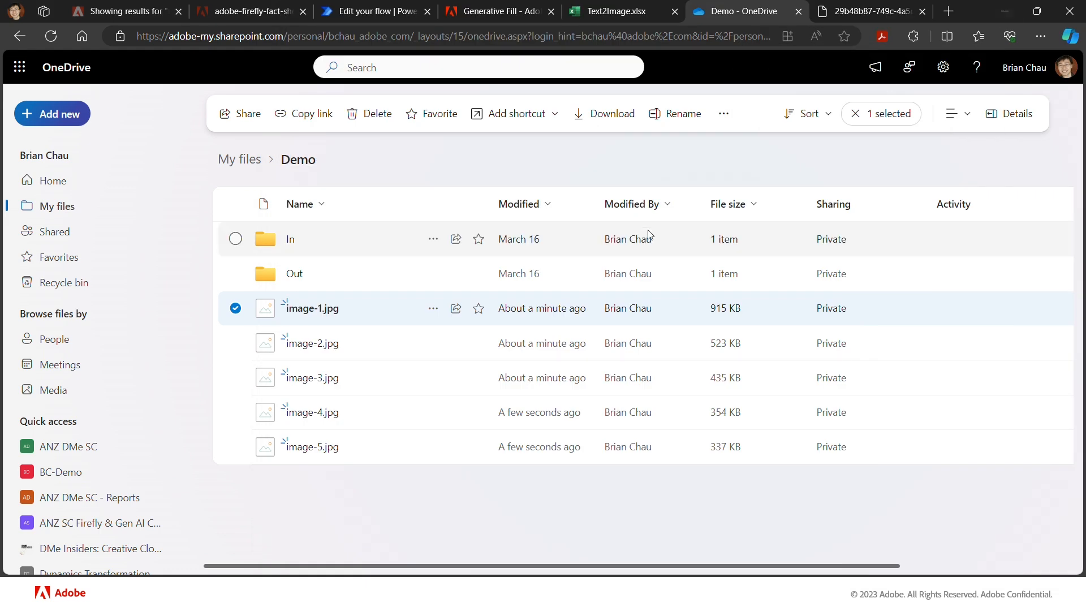
Step: Try again to preview image-1.jpg in the Demo folder and clear the file selection
left_click(236, 274)
left_click(235, 275)
left_click(235, 308)
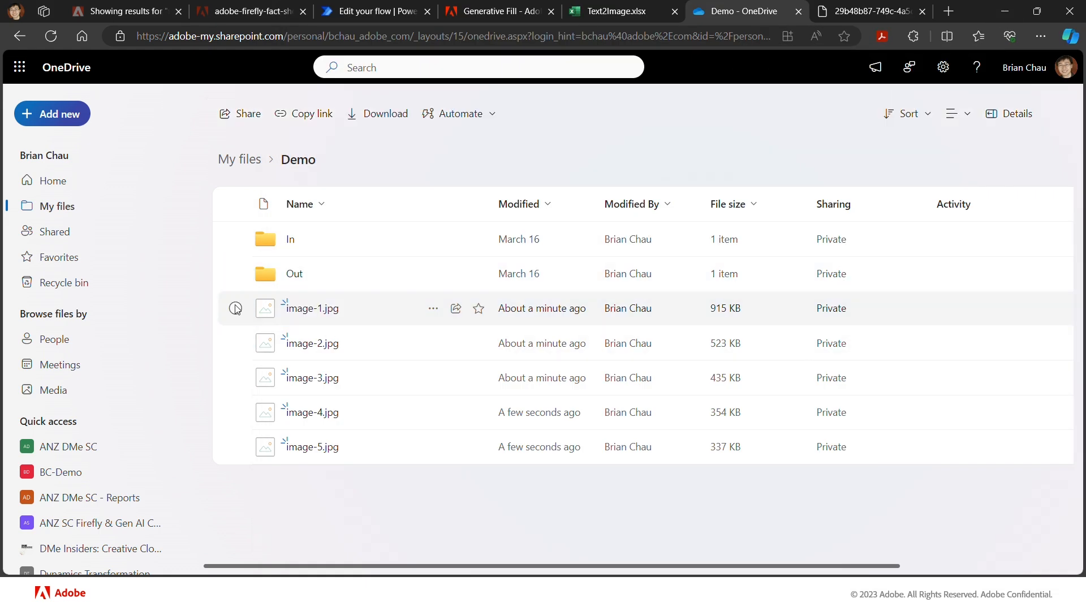
left_click(310, 311)
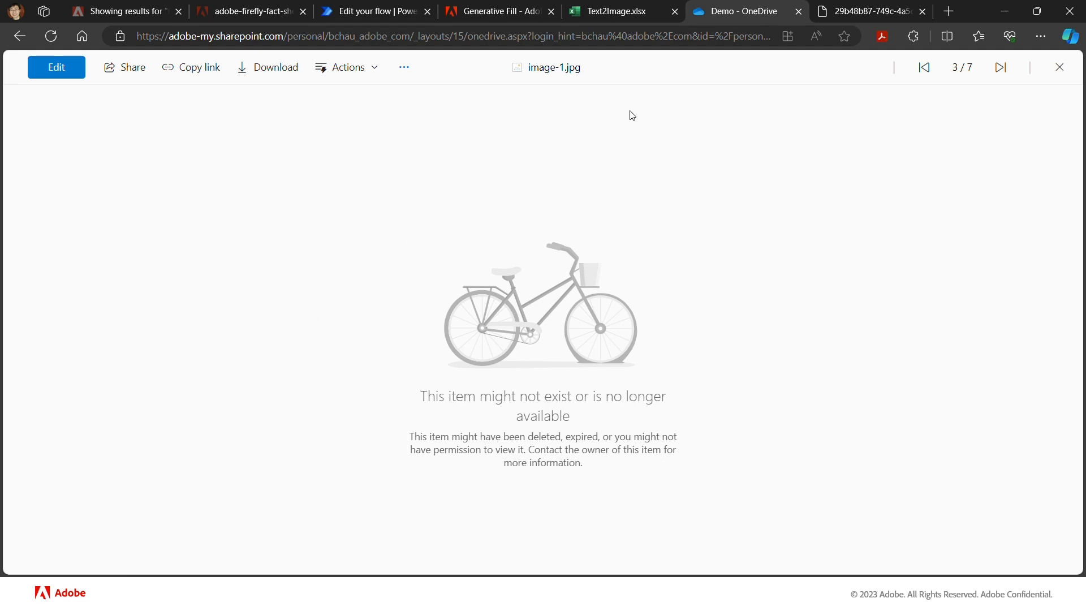
left_click(1060, 67)
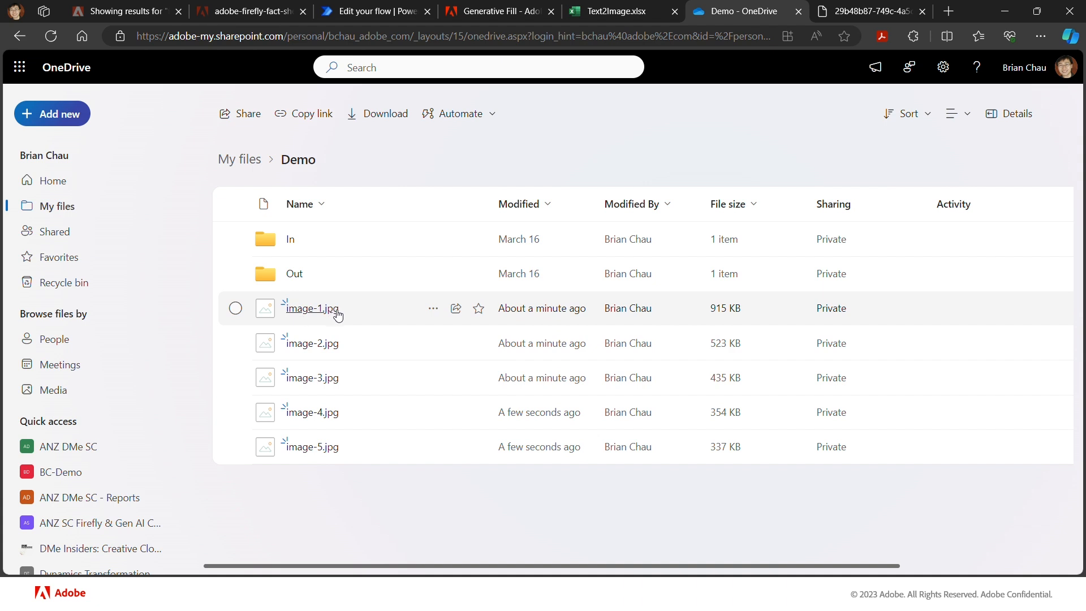
left_click(434, 309)
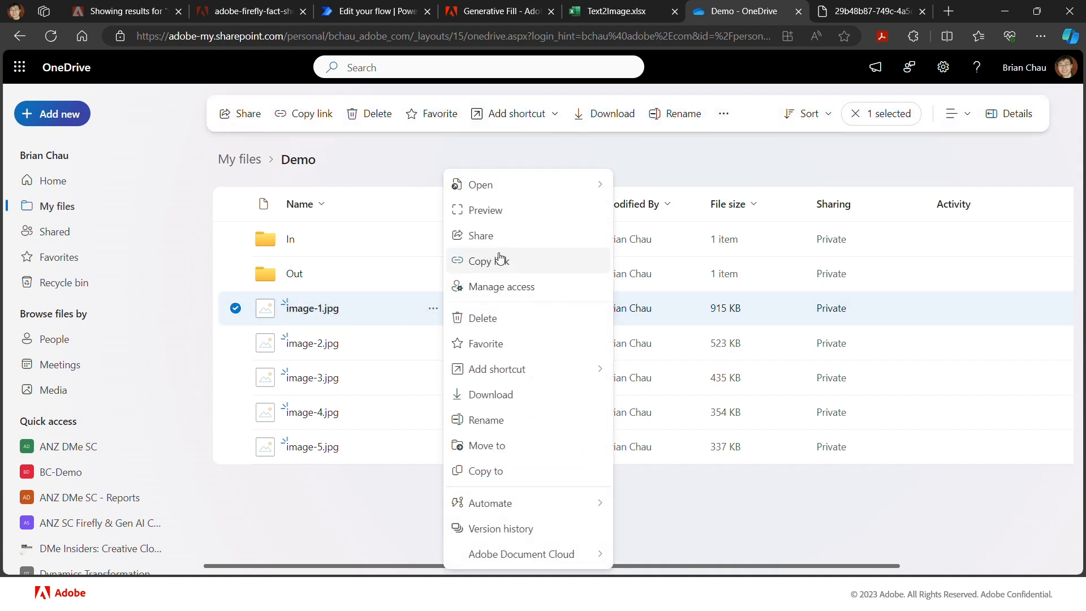
left_click(512, 219)
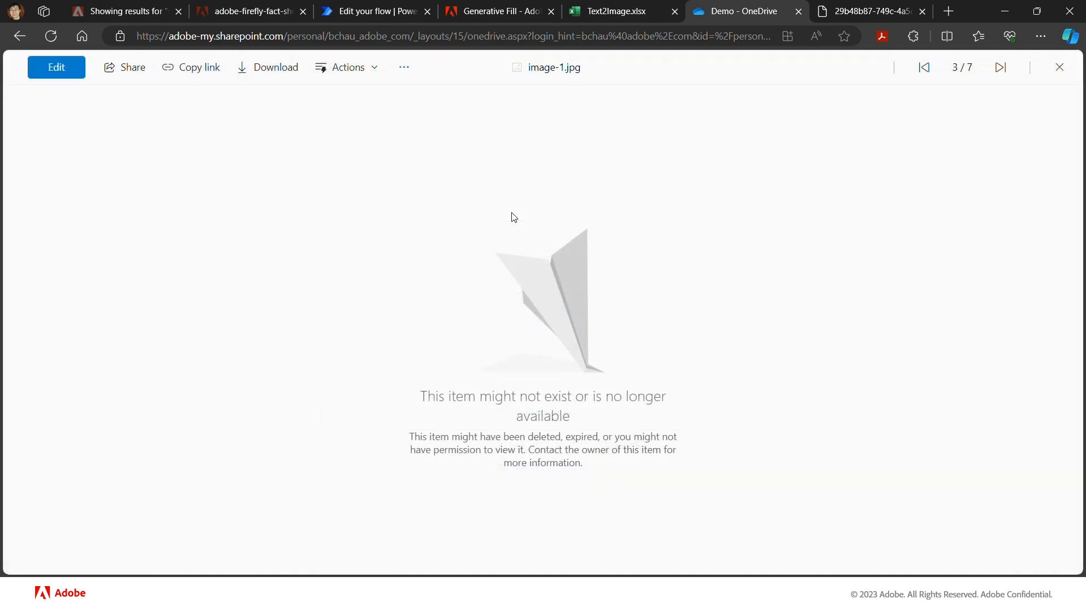
left_click(1059, 68)
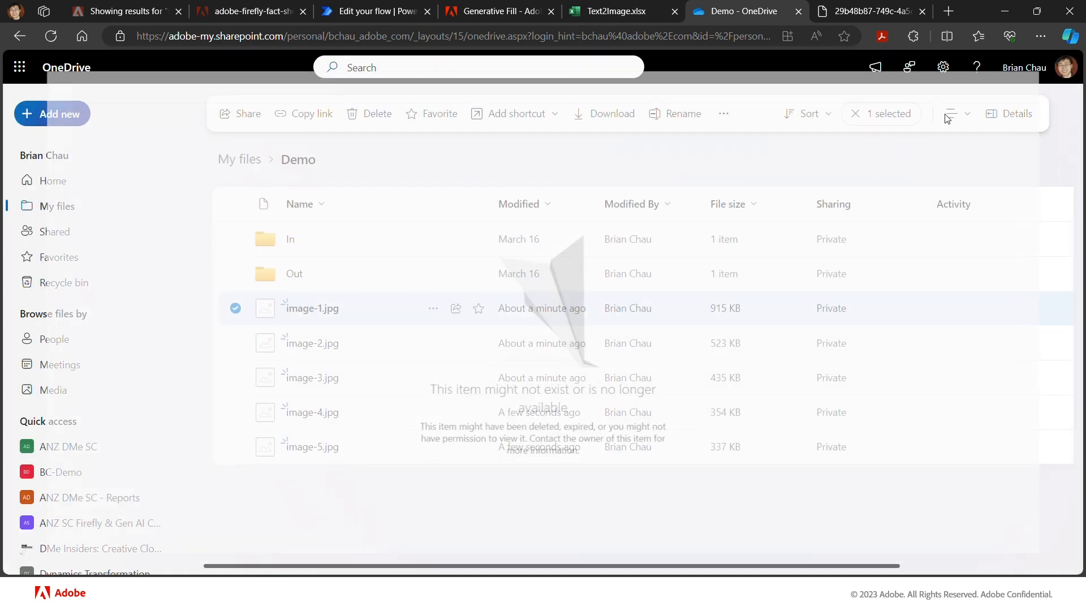
left_click(433, 310)
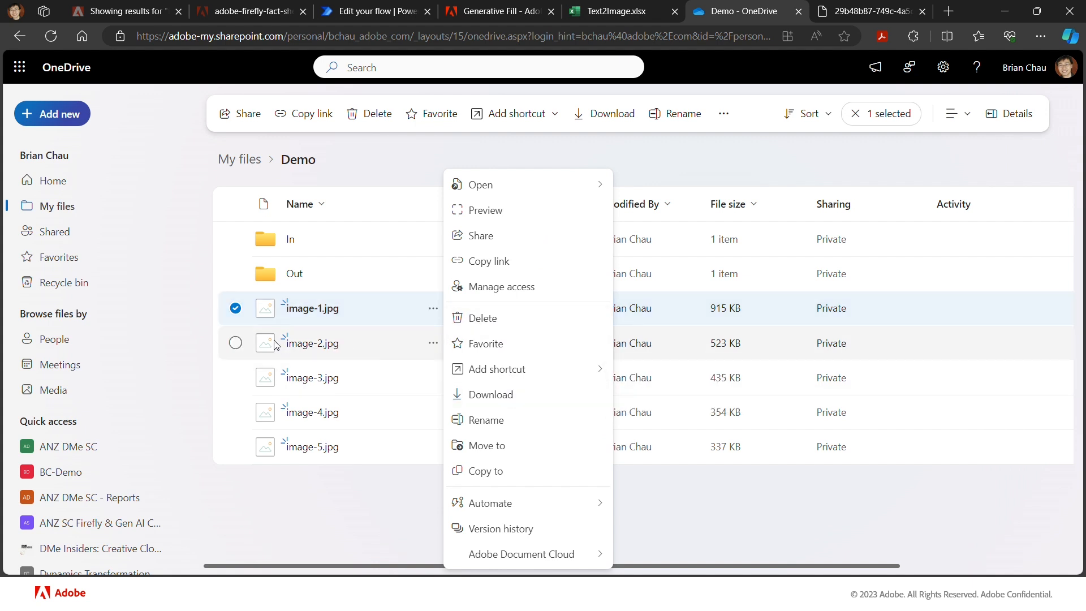
left_click(235, 309)
left_click(235, 309)
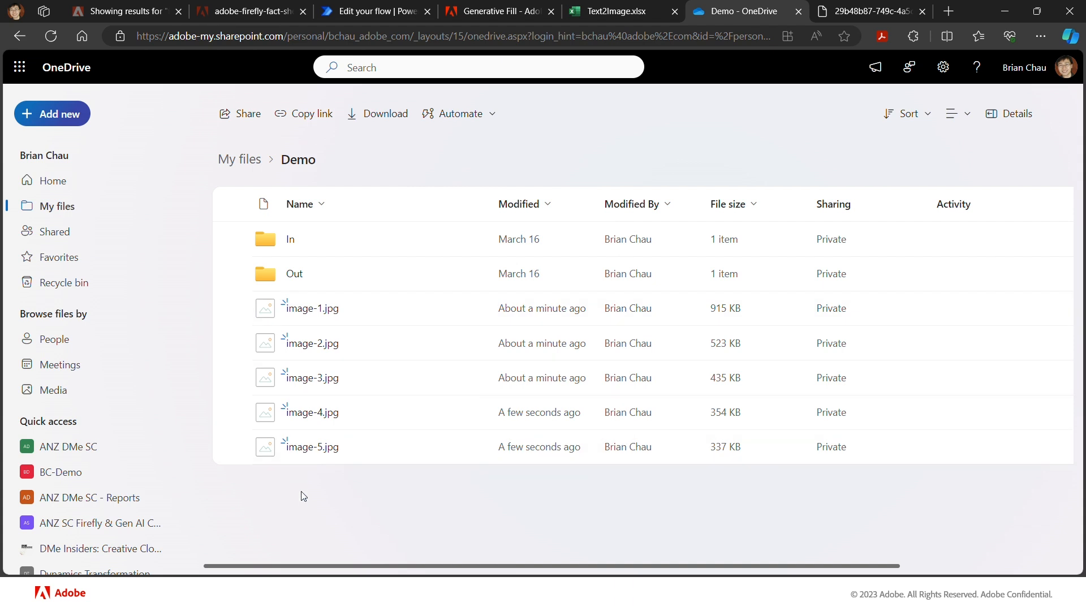
Step: Reload the Demo folder page and try to preview image-1.jpg
left_click(51, 38)
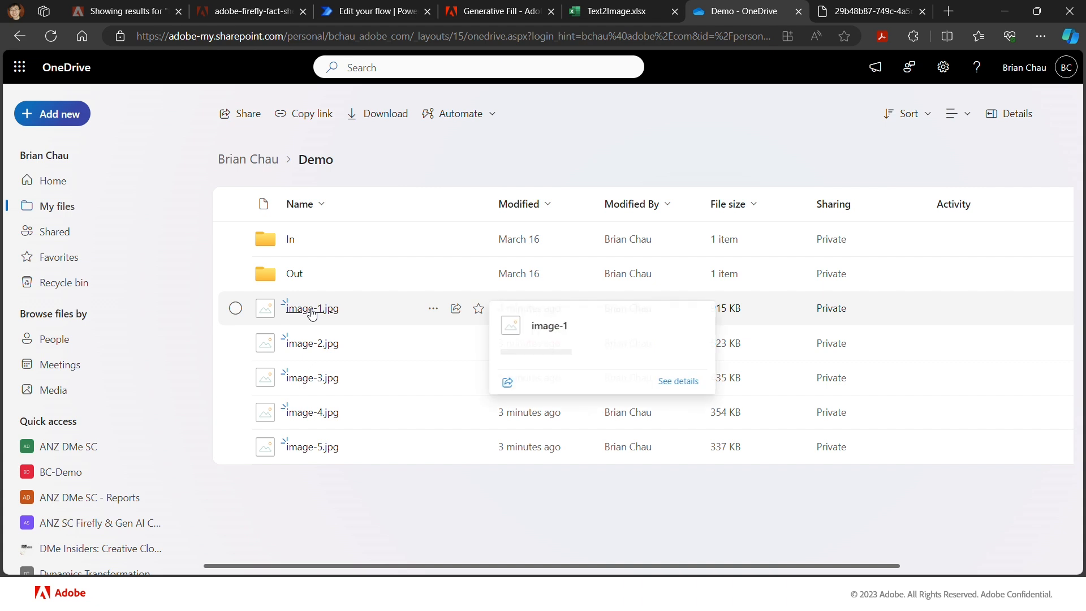
left_click(312, 313)
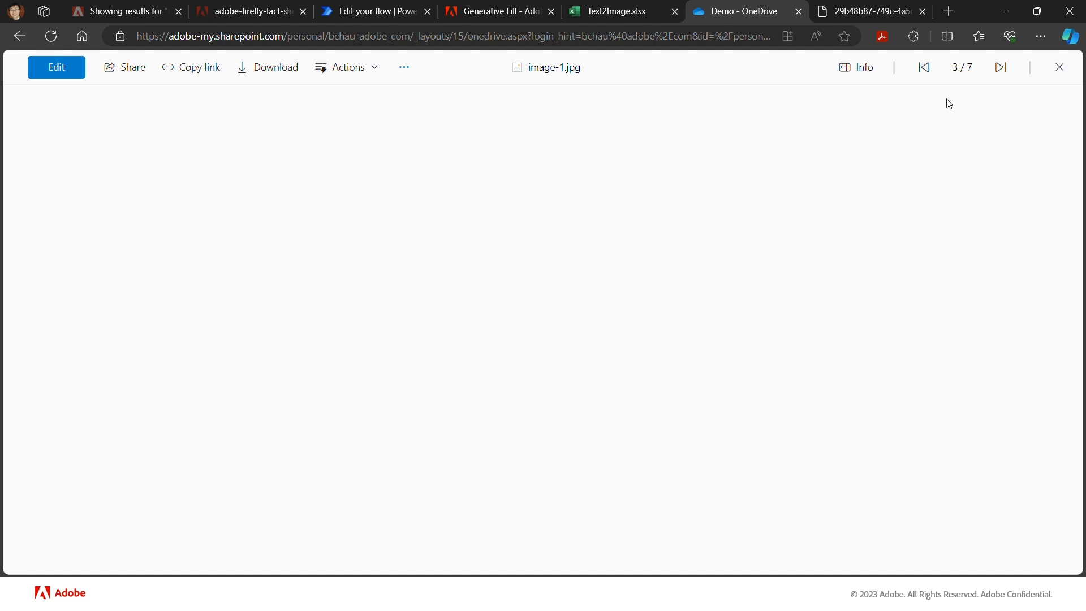
left_click(1059, 67)
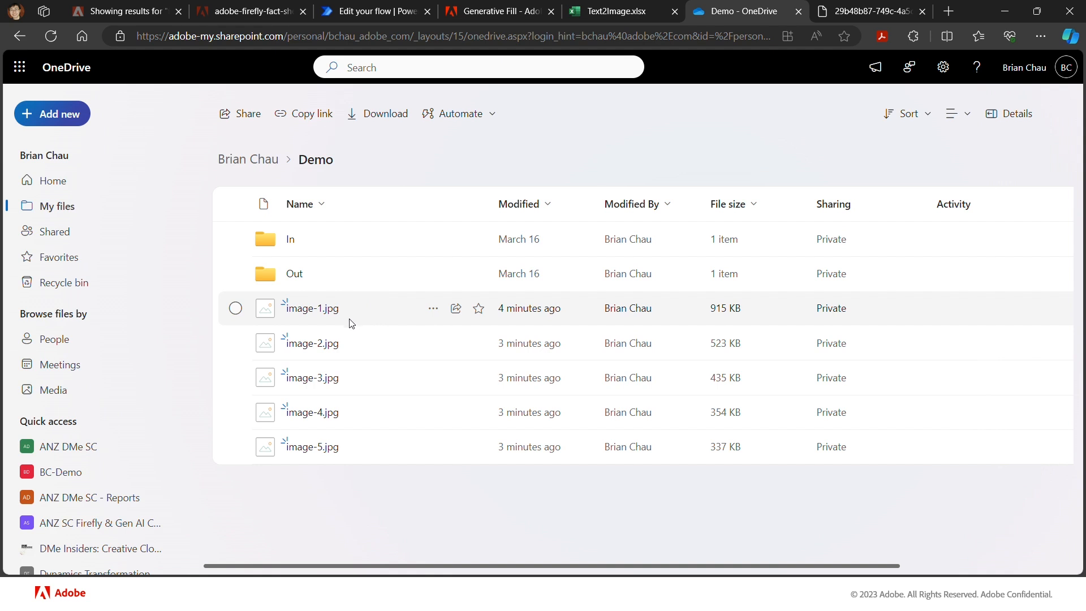
Step: View the generated images image-4.jpg, image-2.jpg and image-1.jpg in the Demo folder, closing each preview
mouse_move(433, 310)
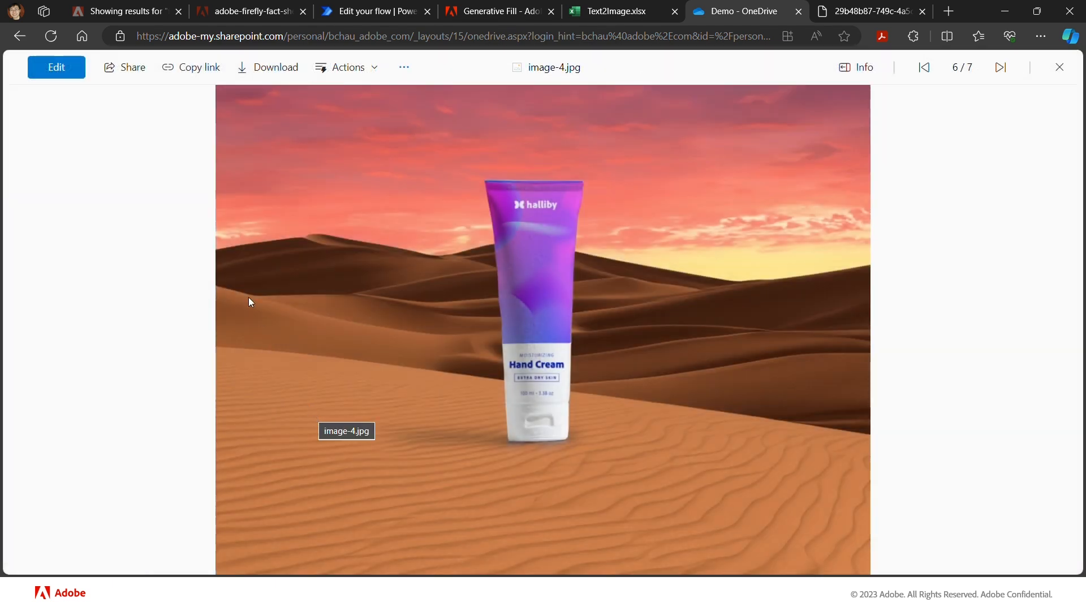
left_click(1059, 67)
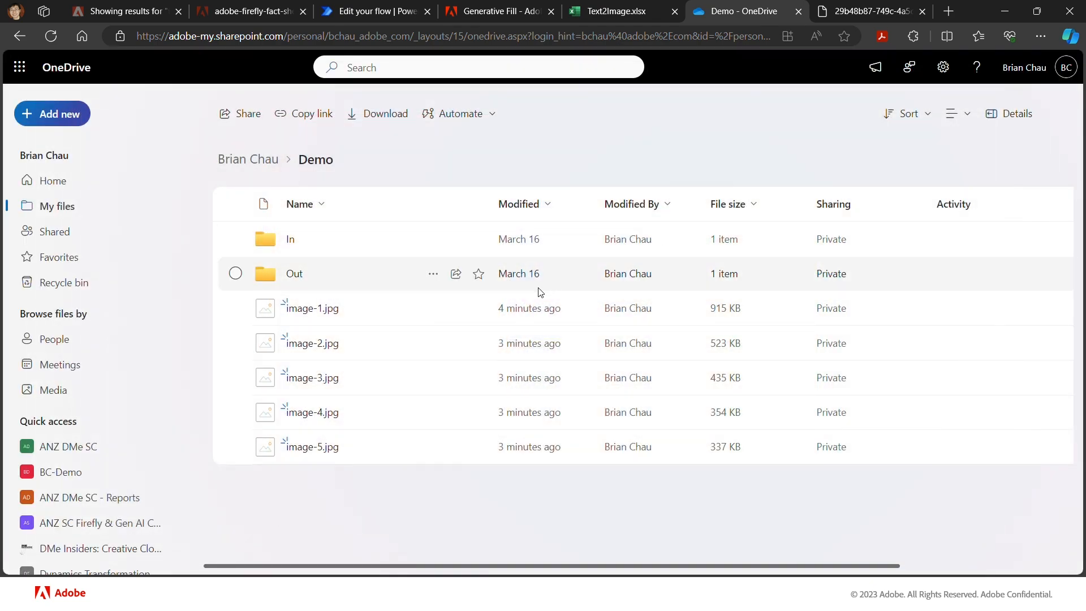
left_click(298, 345)
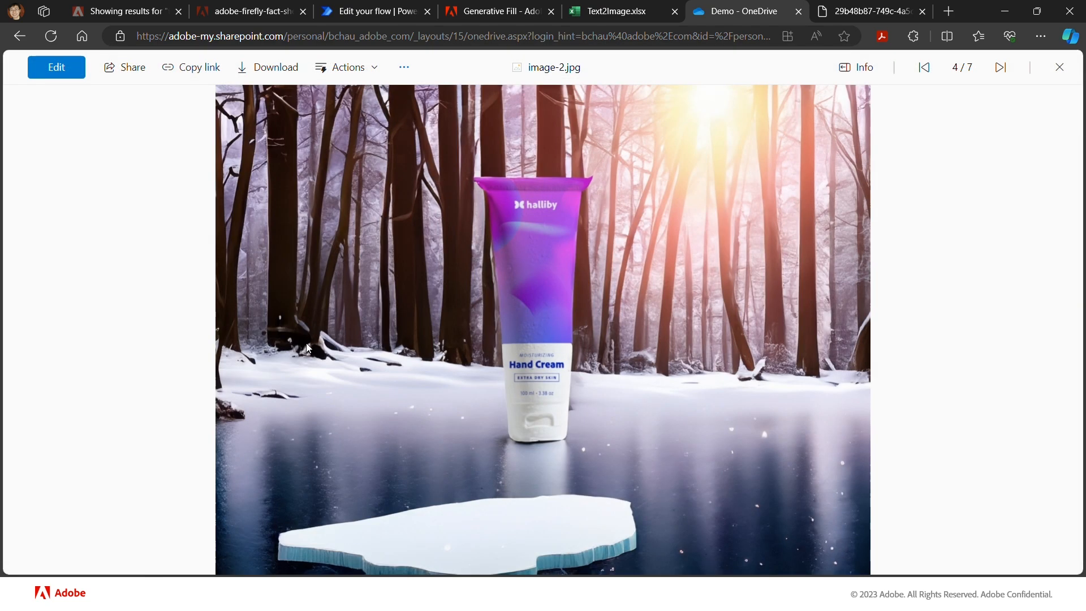
left_click(1059, 65)
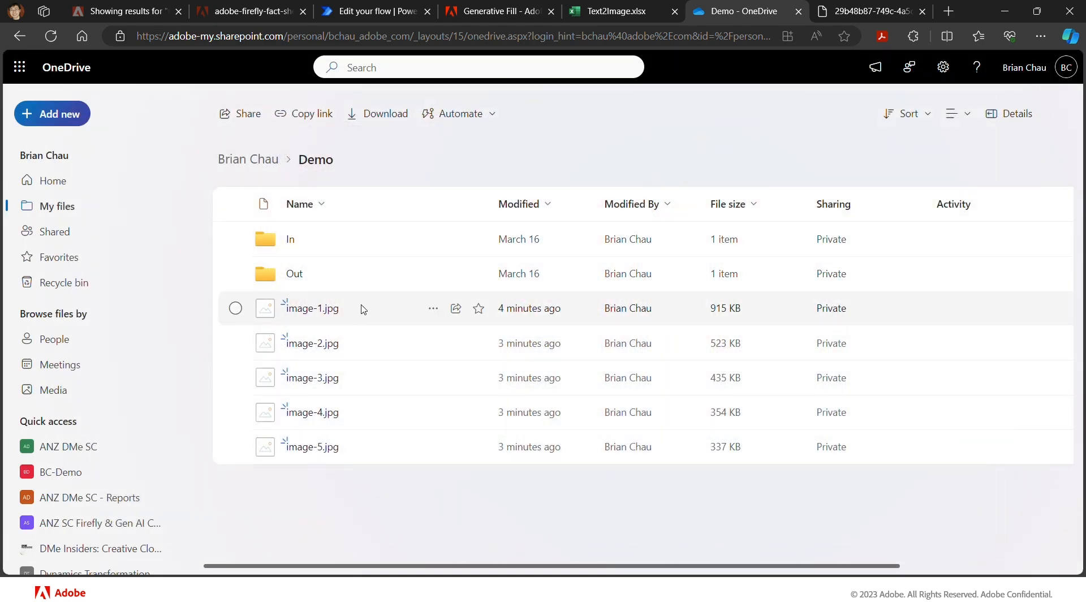
left_click(317, 310)
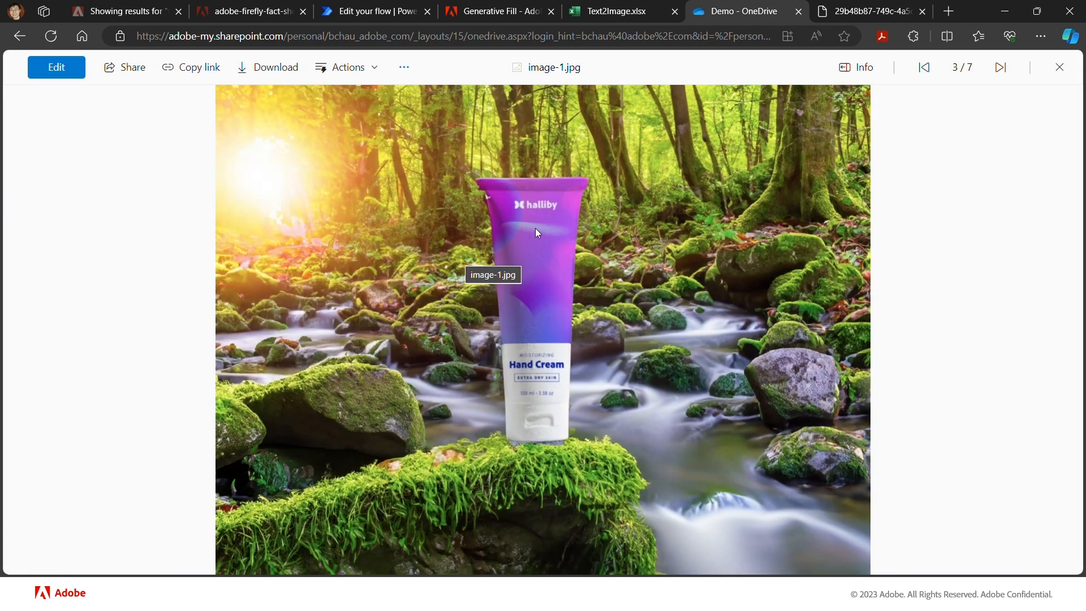
left_click(1059, 67)
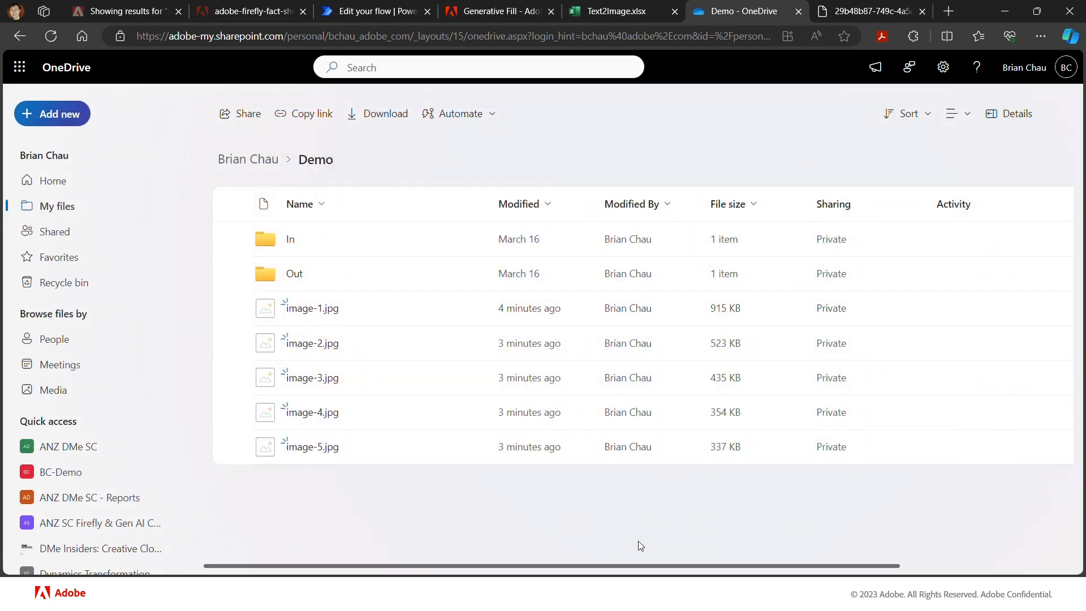
Step: Switch to Power Automate, leave the finished run, open the Demo-2 flow for editing and start a manual test
key("alt+Tab")
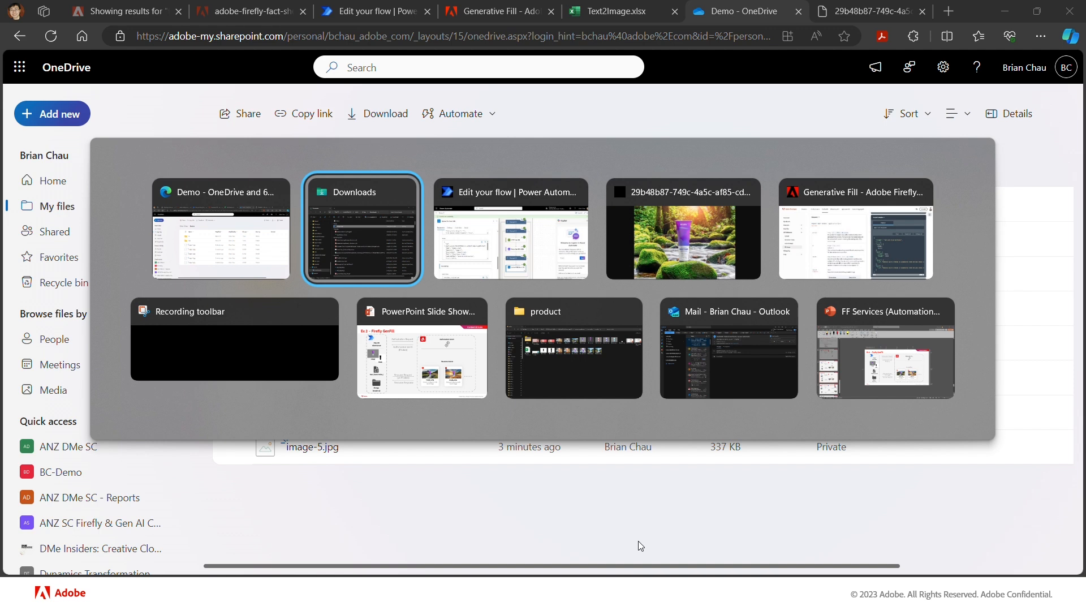
key("alt+Tab")
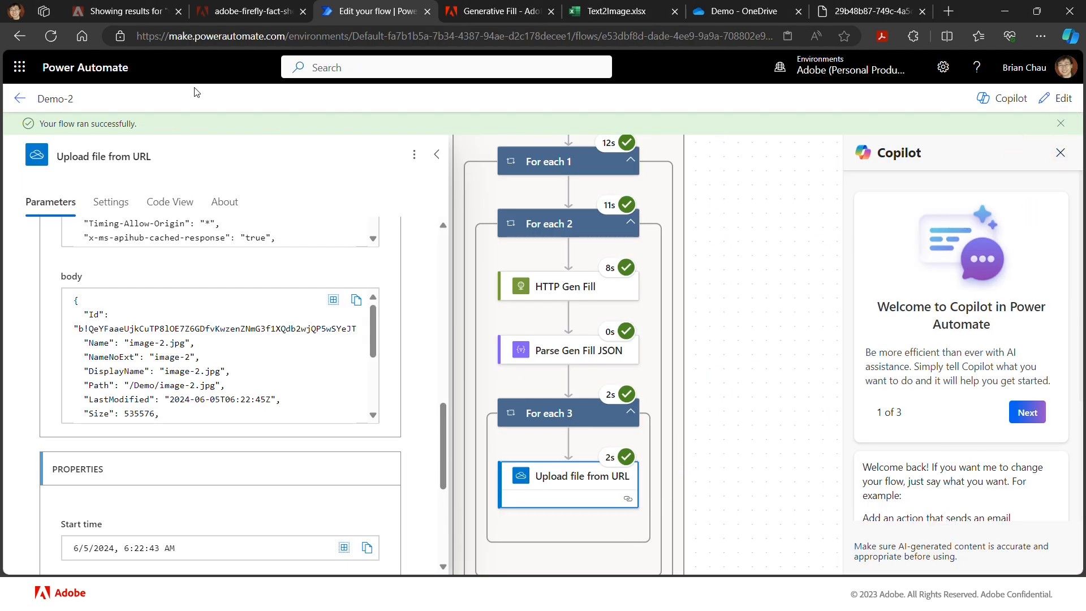
left_click(20, 99)
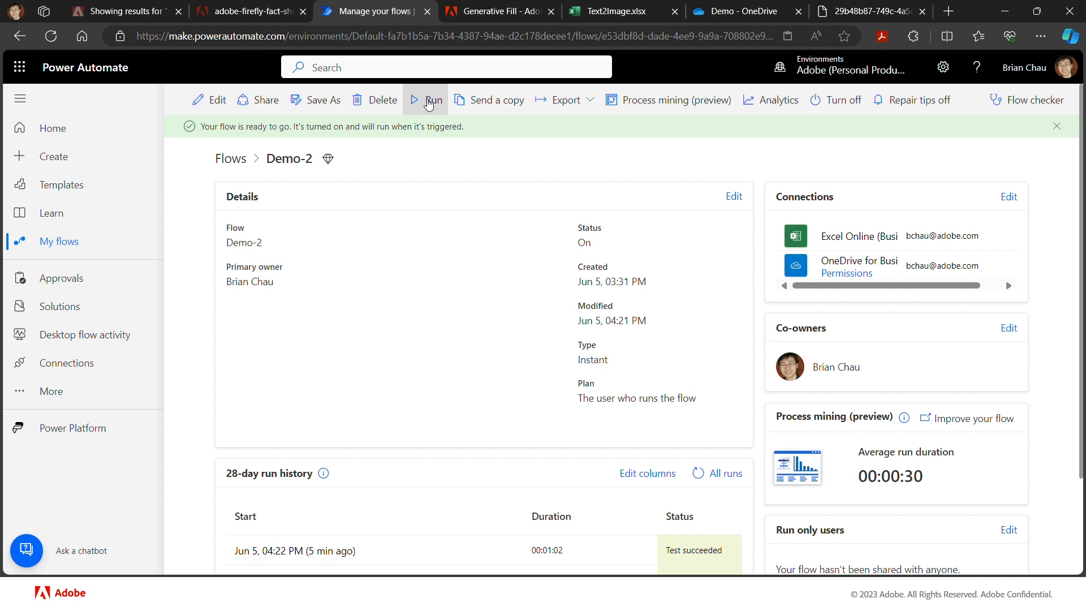
left_click(217, 101)
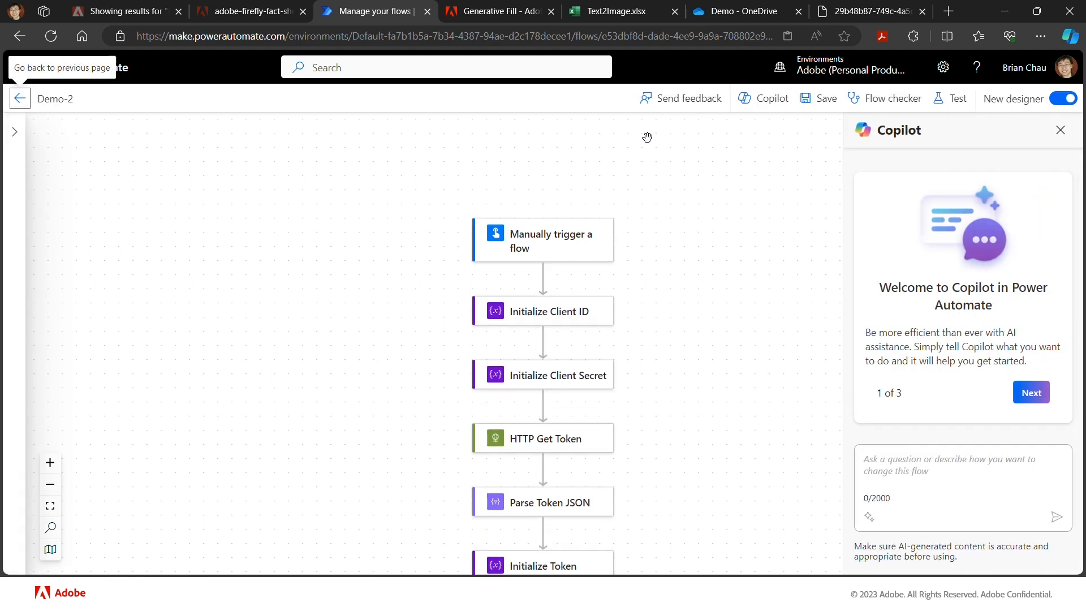
left_click(957, 100)
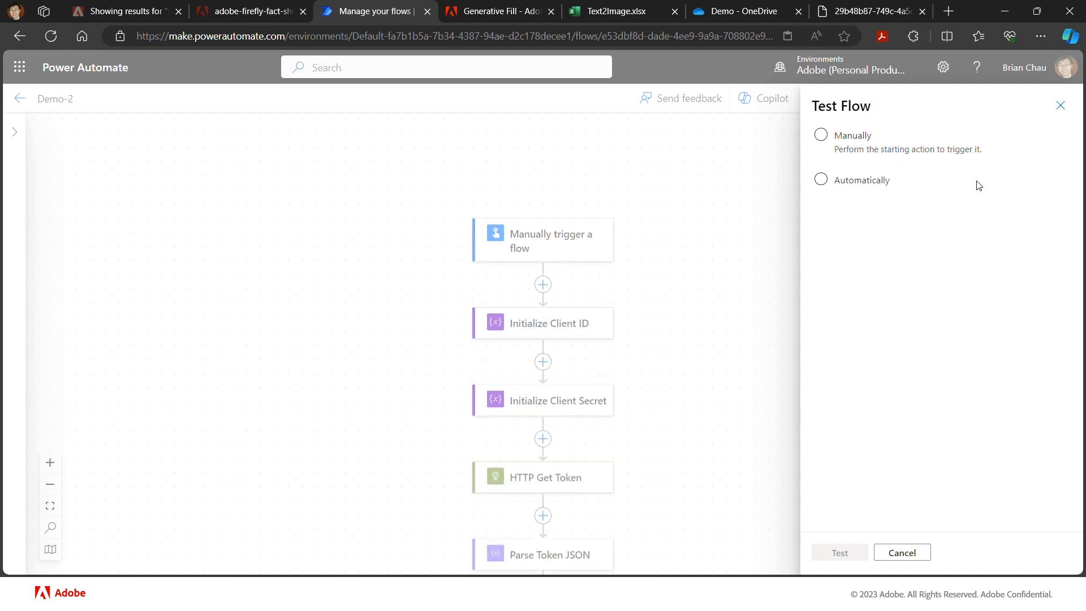
left_click(895, 146)
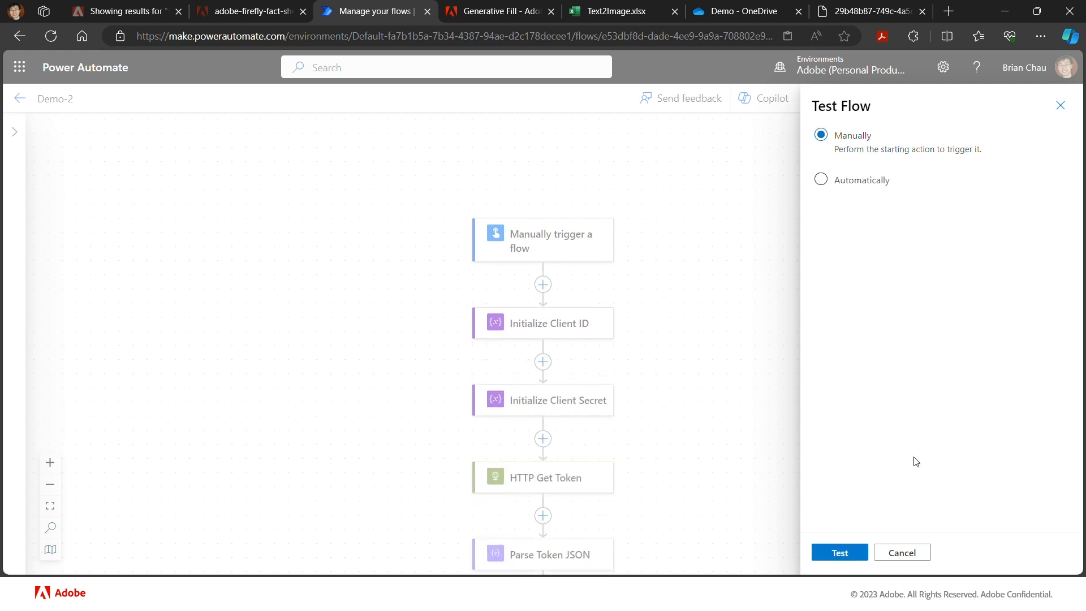
left_click(853, 552)
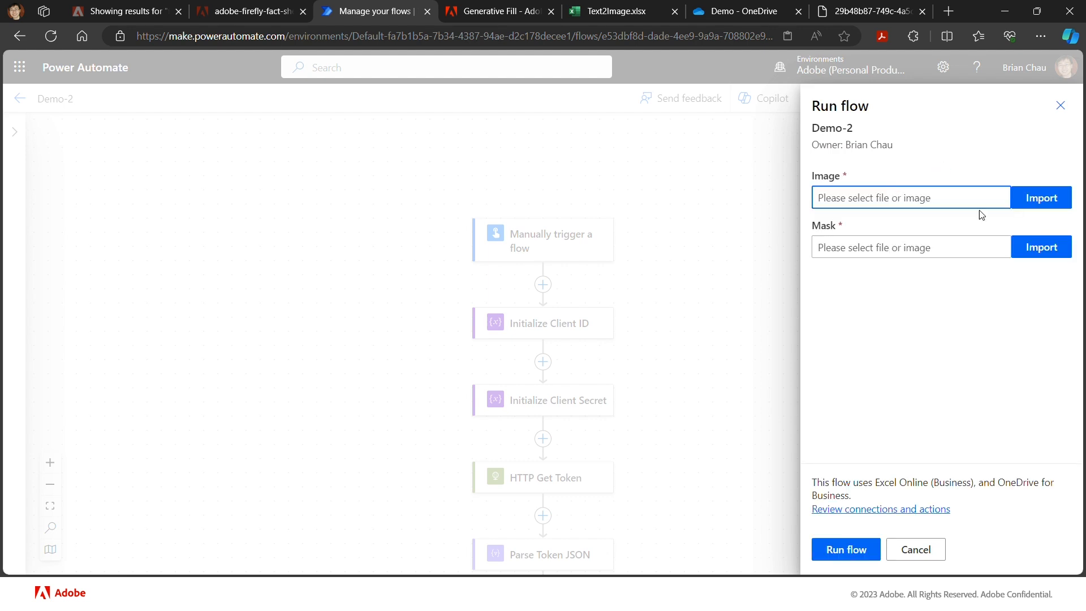
Step: Import cream.jpg as the Image input and mask.jpg as the Mask input for the Demo-2 test run
left_click(1049, 202)
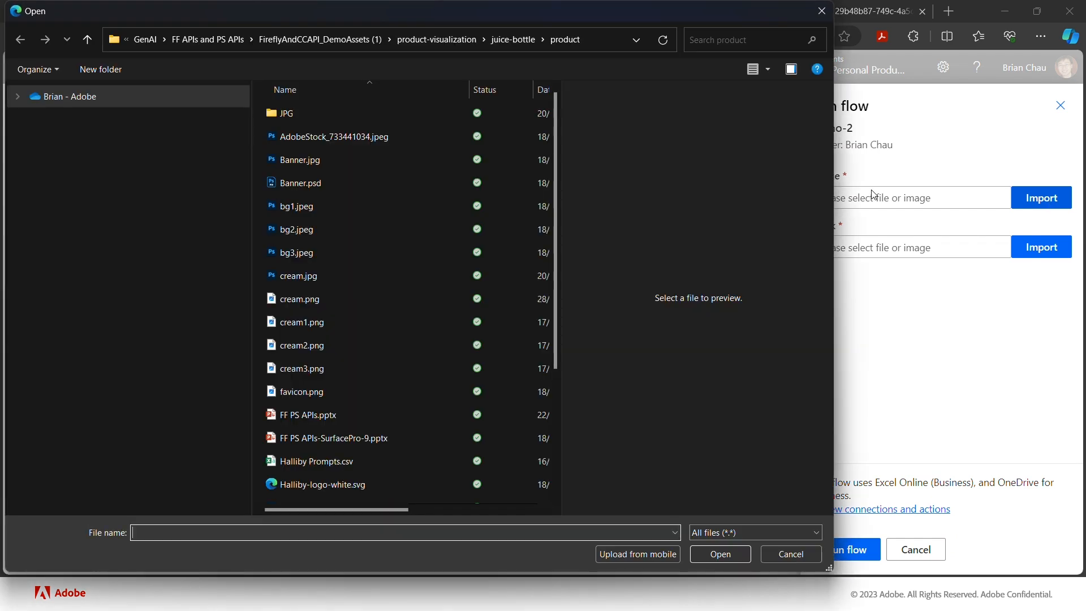
left_click(345, 275)
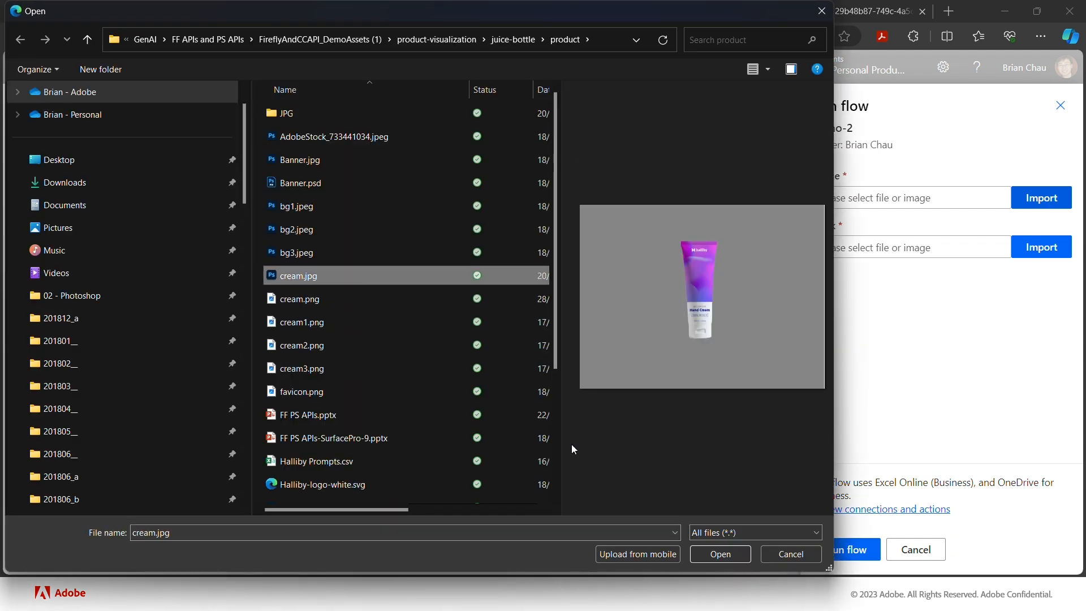
left_click(714, 551)
left_click(1053, 249)
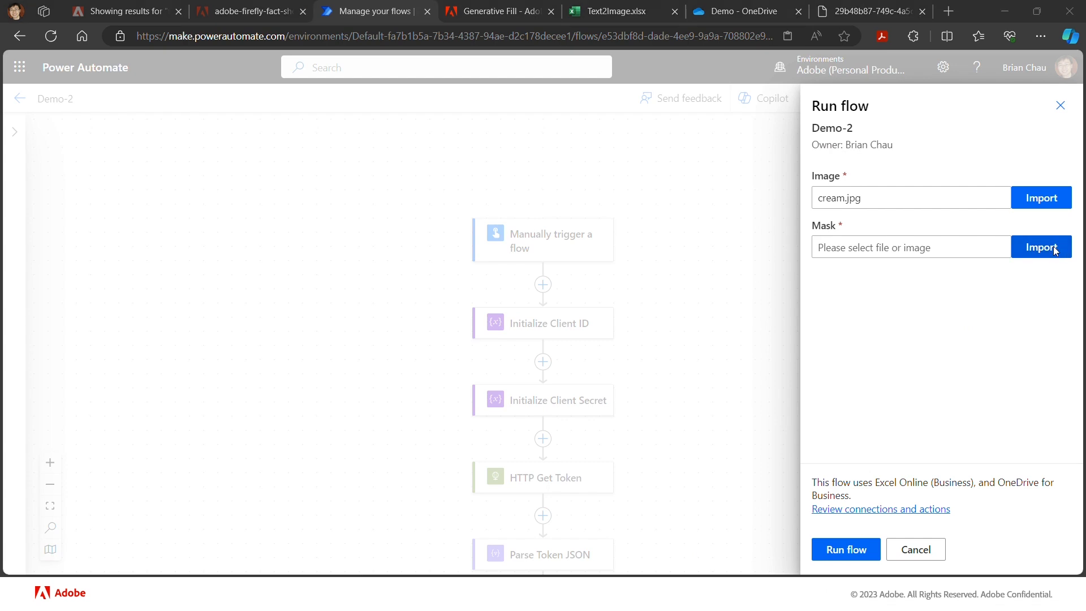
scroll(384, 355, "down", 2)
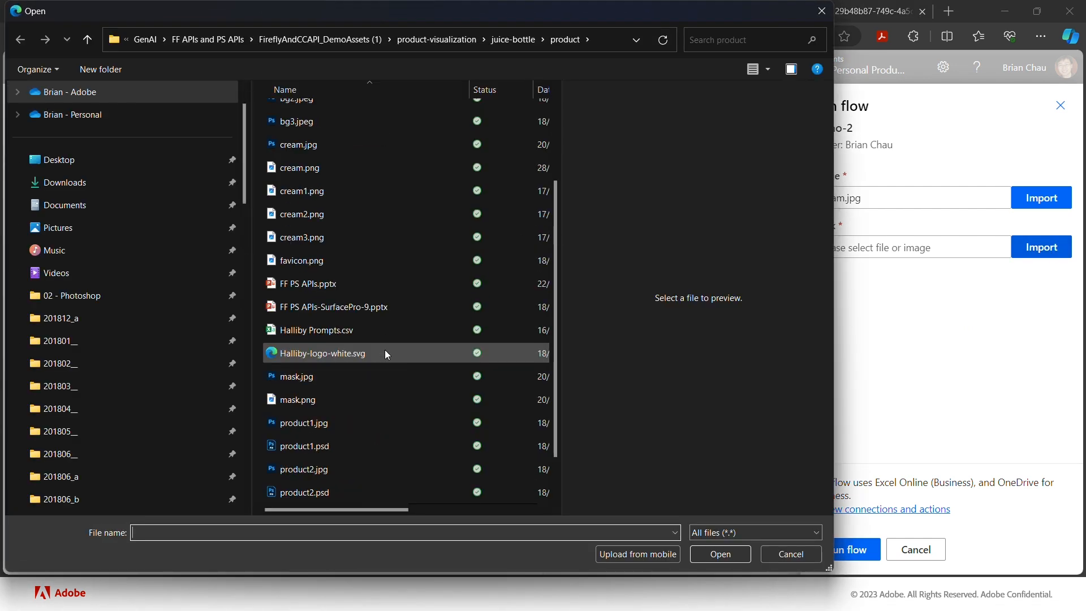
left_click(355, 384)
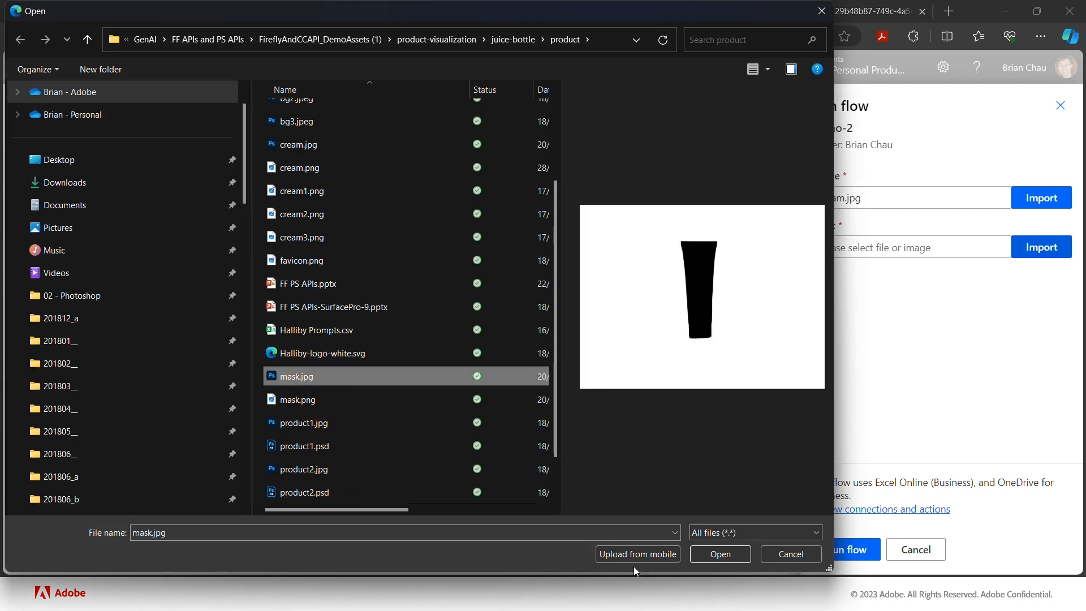
left_click(718, 553)
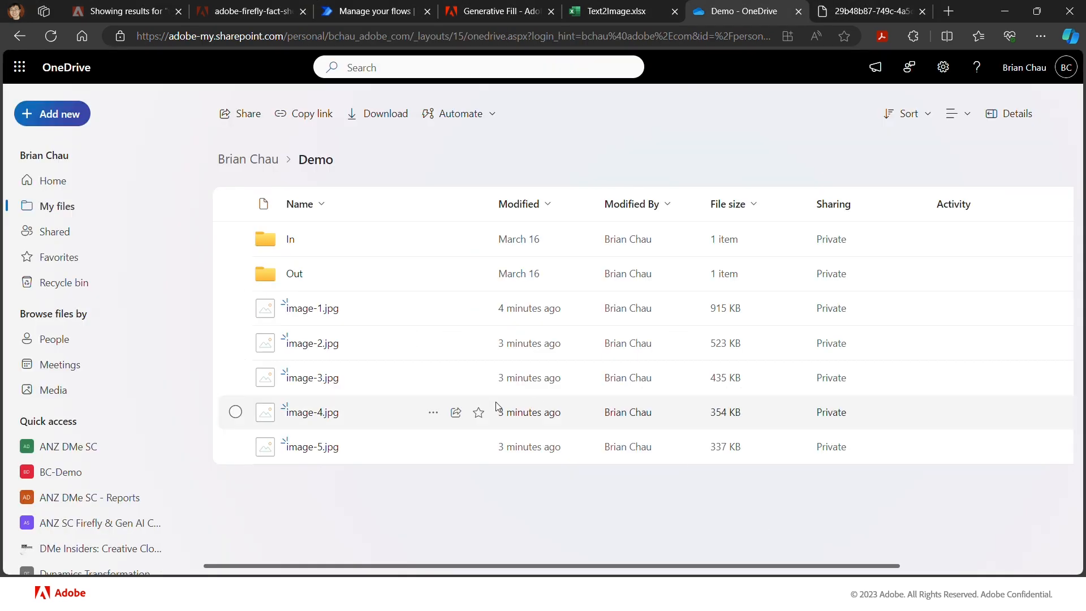
Step: Delete the files image-1.jpg through image-5.jpg from the Demo folder in OneDrive
left_click(236, 308)
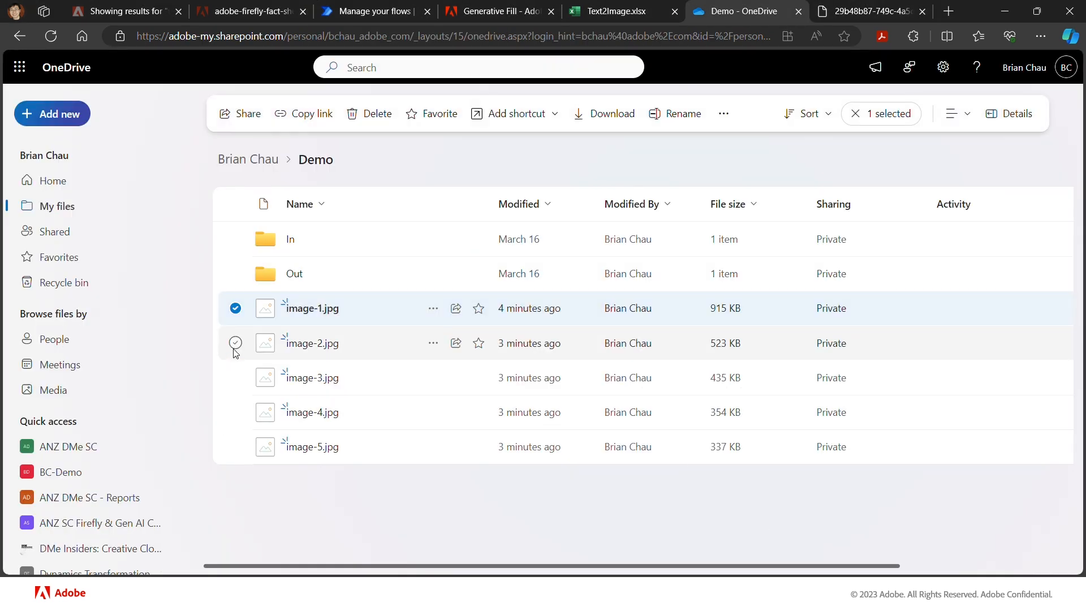
left_click(235, 343)
left_click(235, 377)
left_click(235, 411)
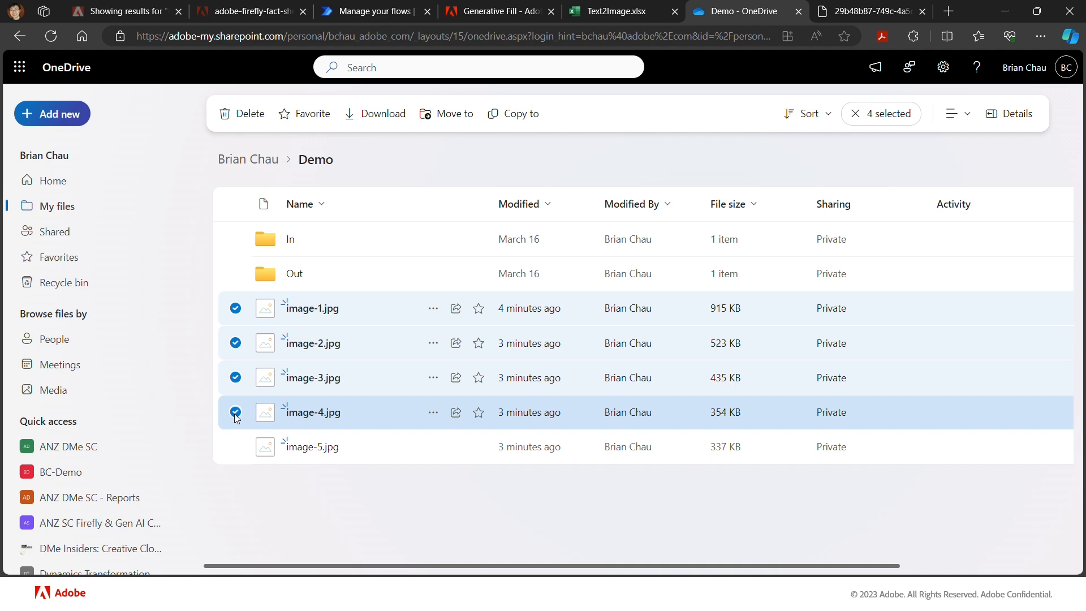
left_click(236, 446)
left_click(242, 113)
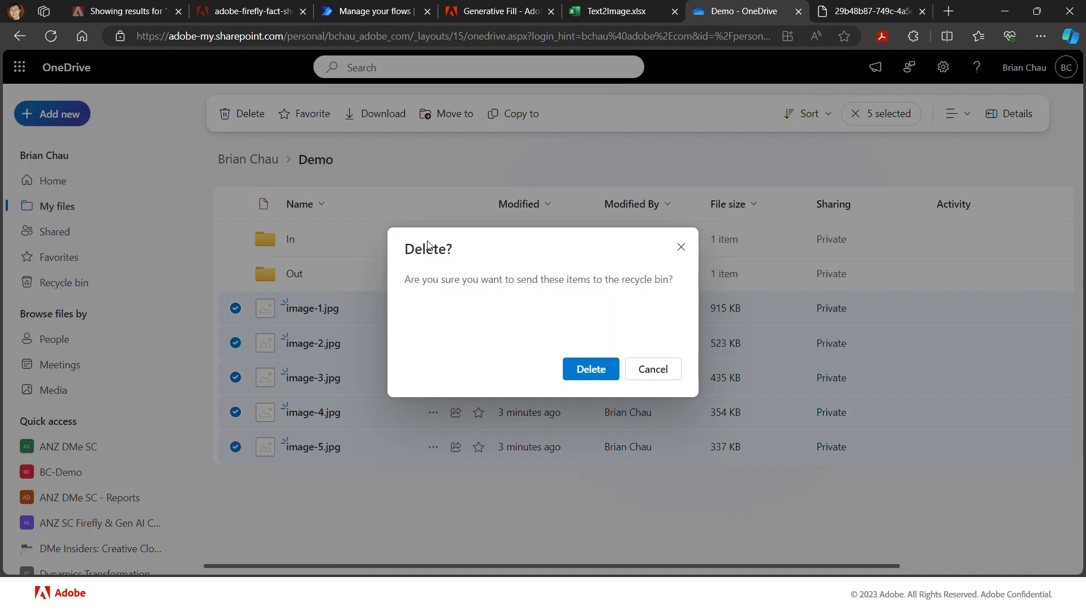
left_click(591, 368)
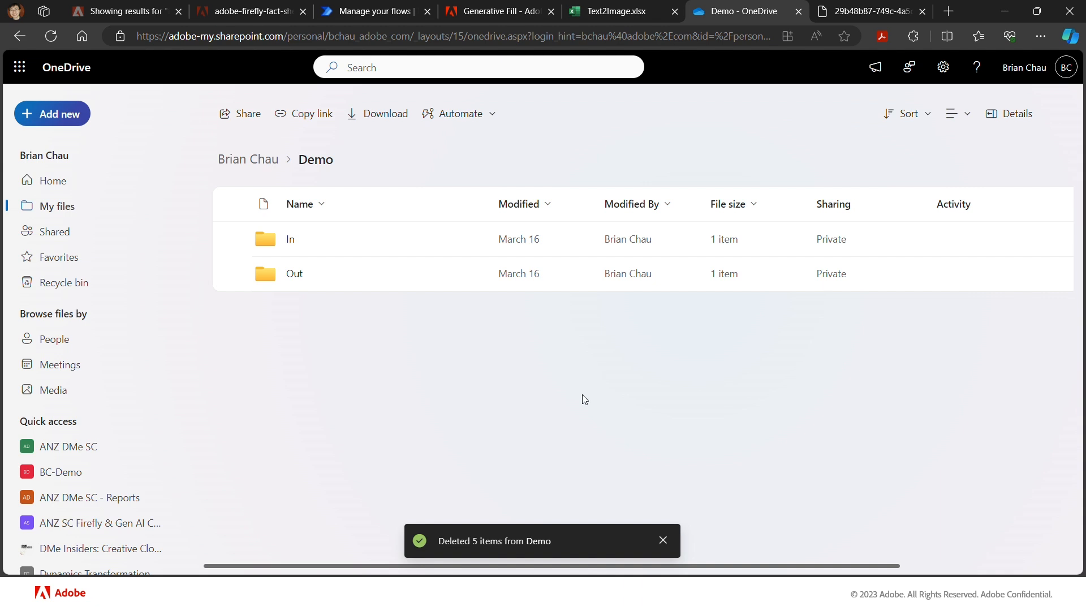
Step: Return to Power Automate, run the Demo-2 flow with the imported image and mask, and dismiss the run dialog
key("alt+Tab")
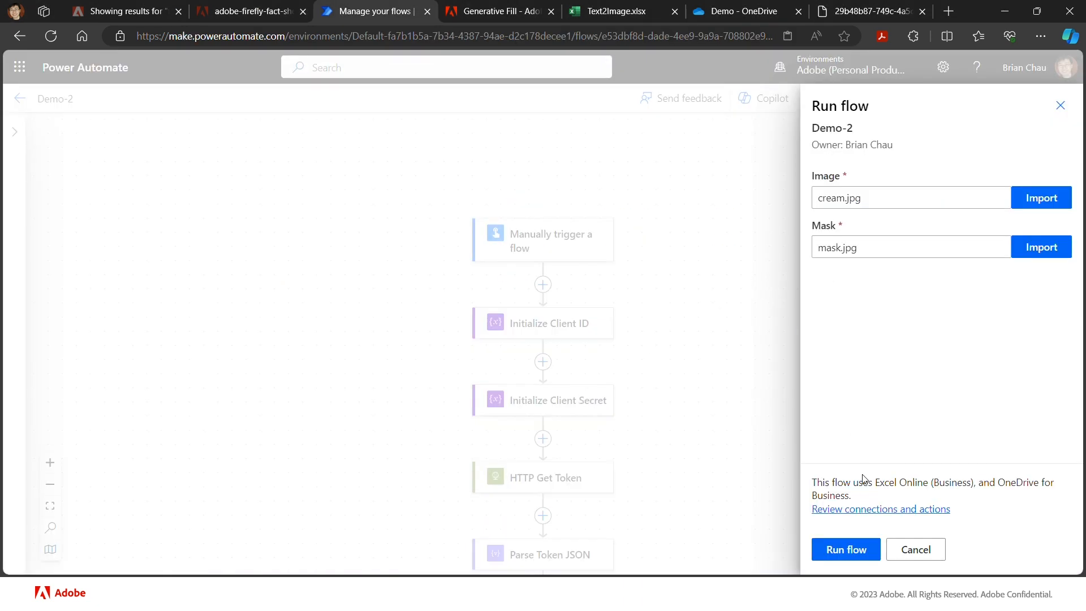
left_click(848, 557)
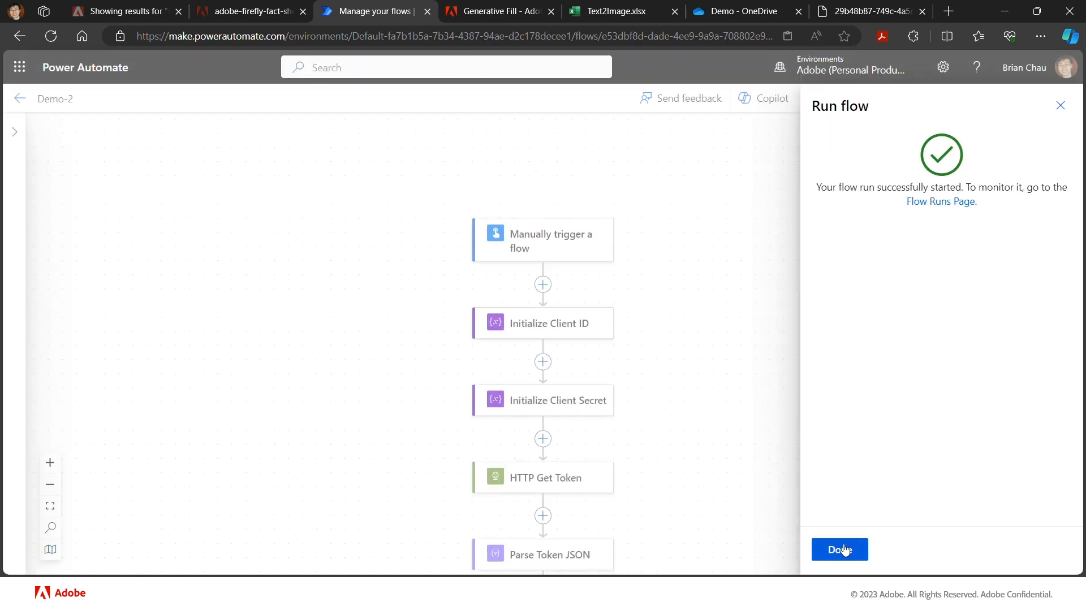
left_click(839, 549)
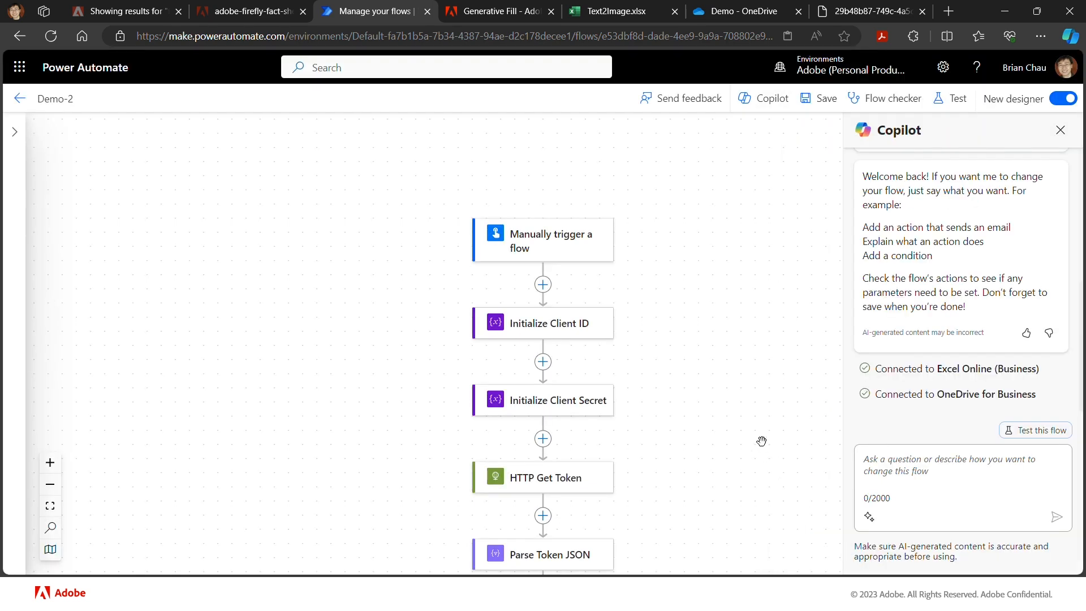
Step: Examine the progress of the Demo-2 run from the trigger through the nested For each loops
scroll(741, 406, "down", 3)
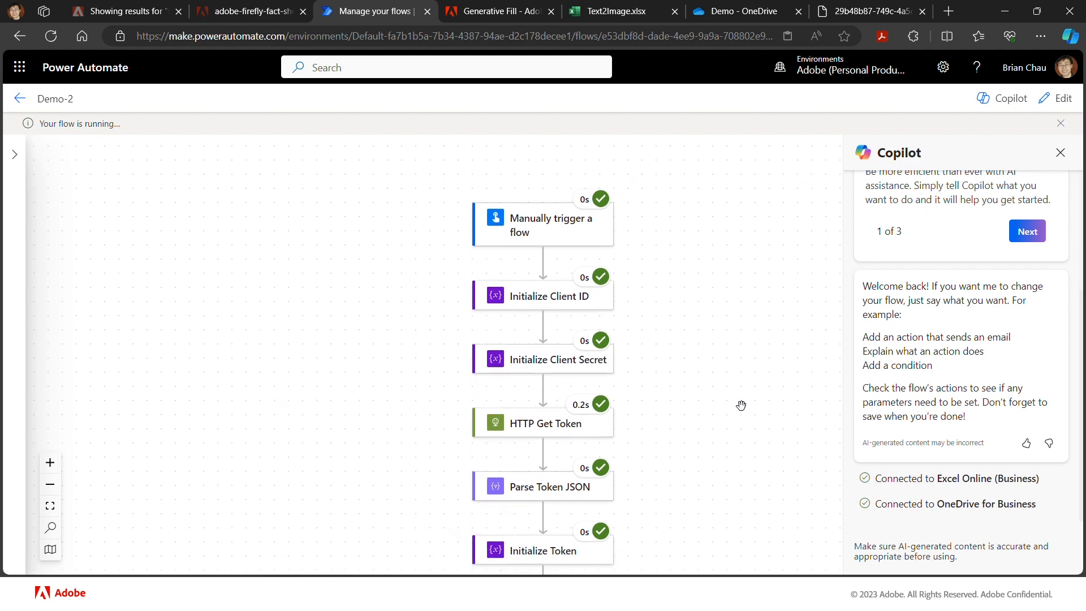
scroll(741, 406, "down", 9)
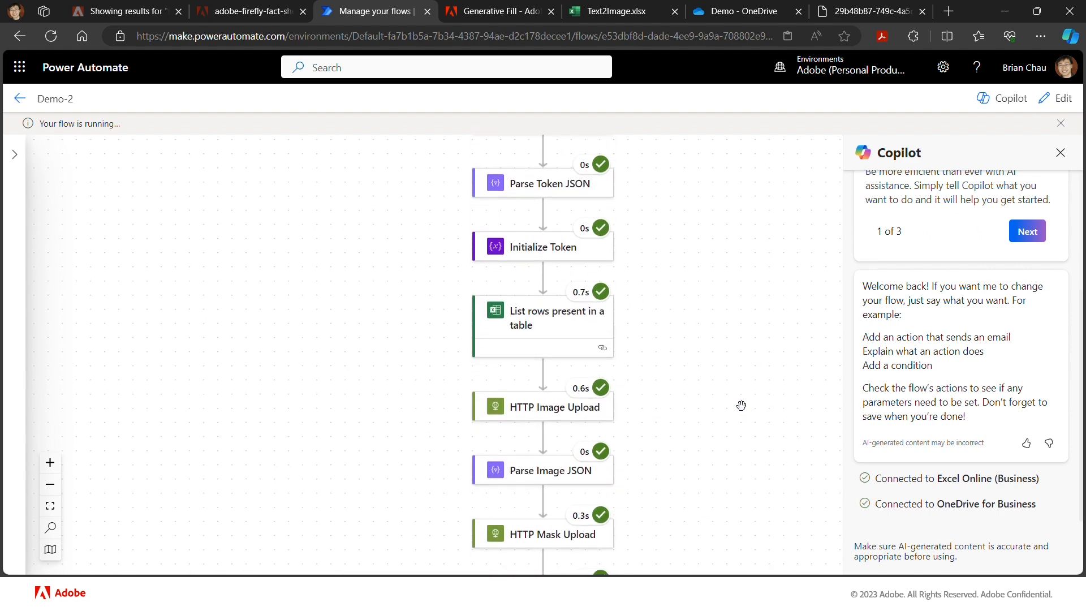
scroll(740, 406, "down", 12)
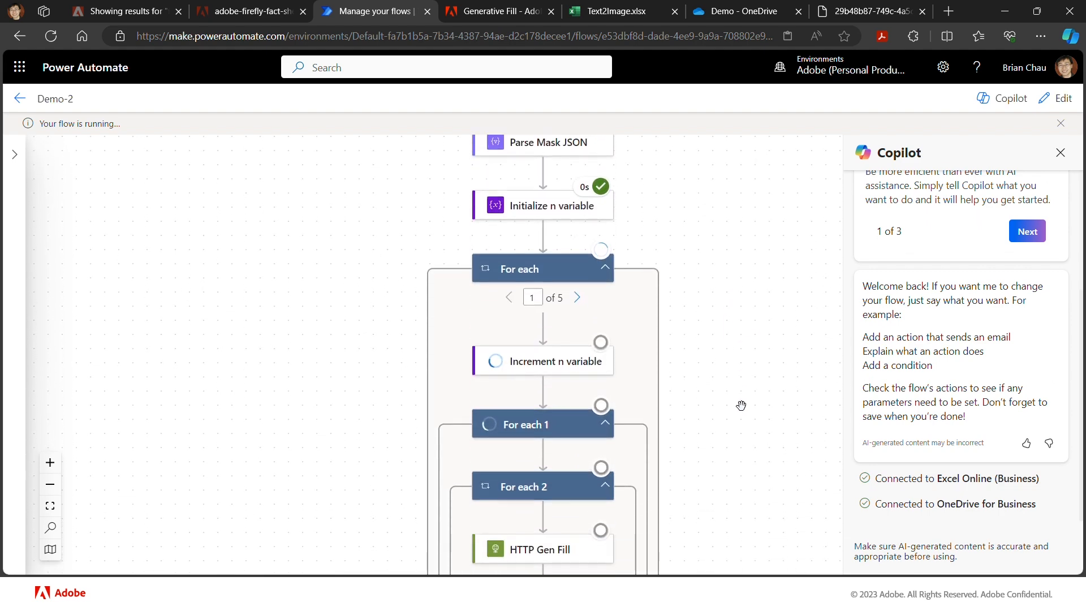
scroll(741, 405, "down", 3)
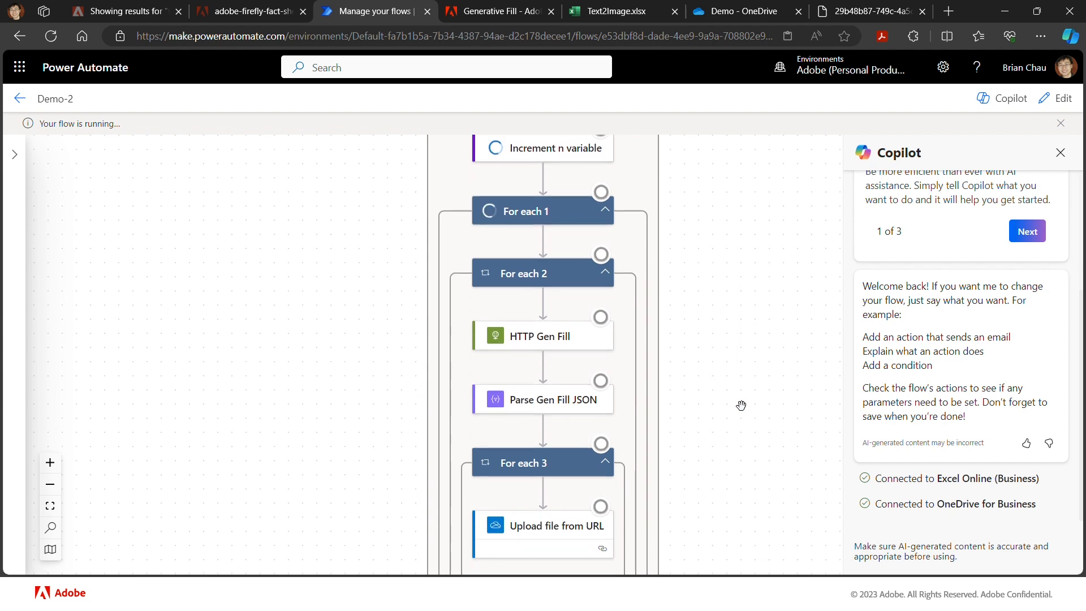
scroll(740, 406, "down", 2)
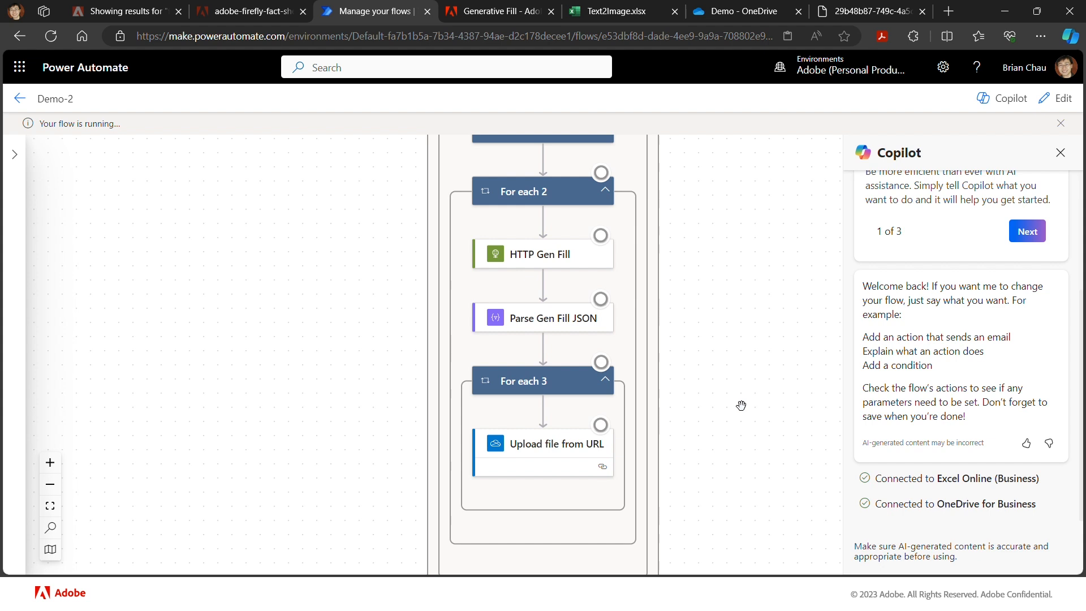
scroll(741, 406, "up", 5)
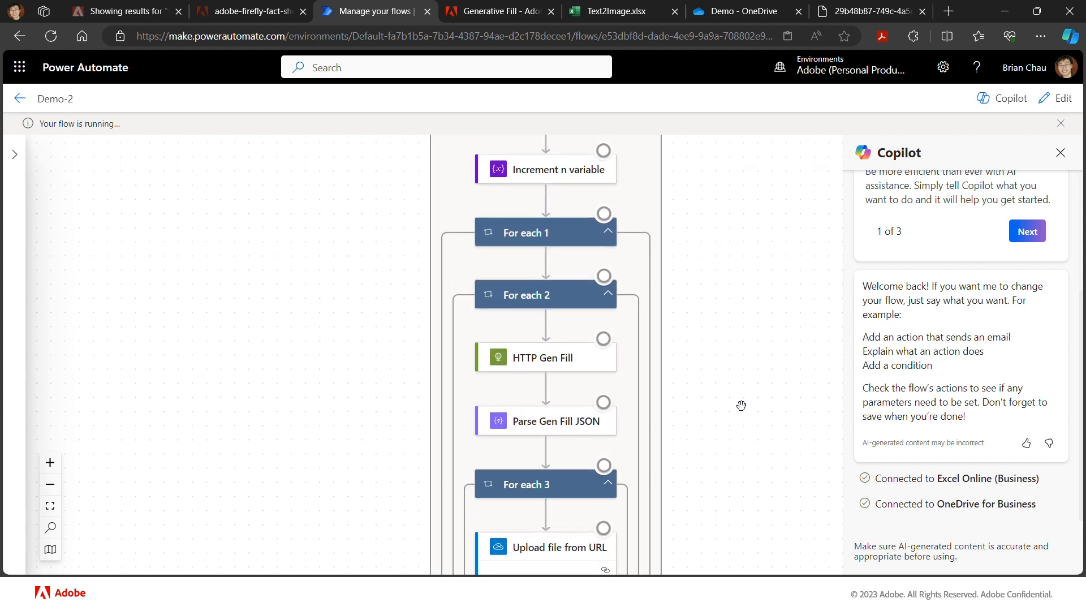
scroll(741, 406, "up", 2)
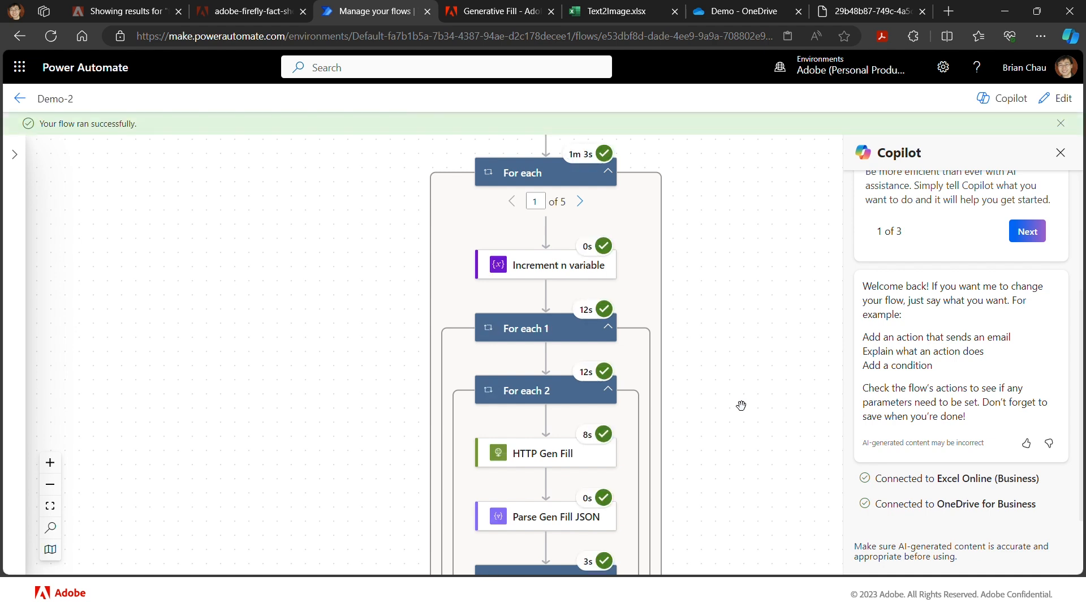
Step: Open the run details of the Upload file from URL action and examine its destination and overwrite parameters
scroll(741, 406, "down", 3)
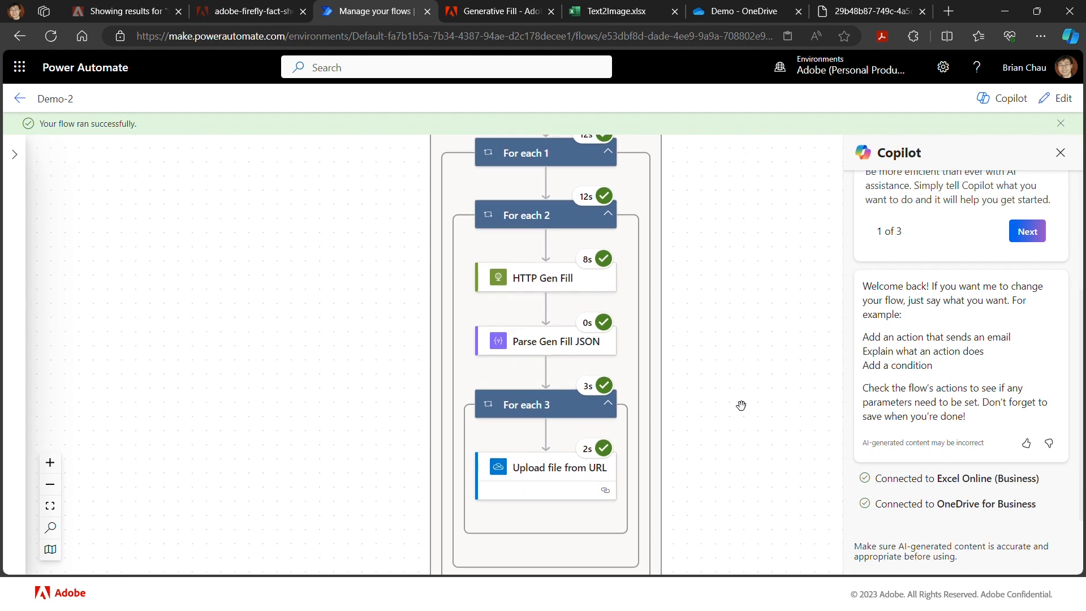
left_click(517, 468)
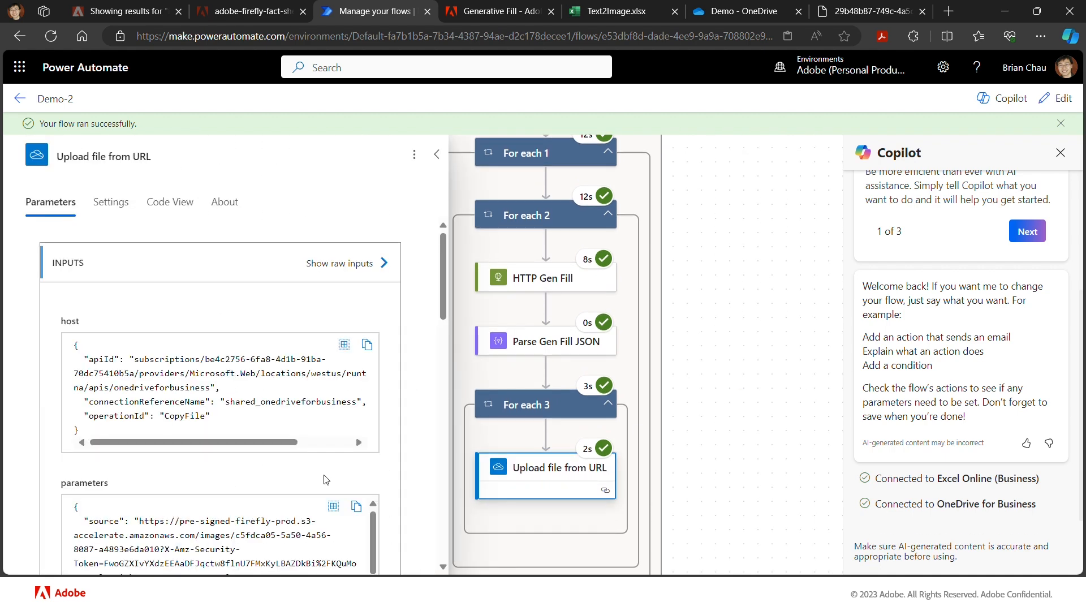
scroll(273, 504, "down", 6)
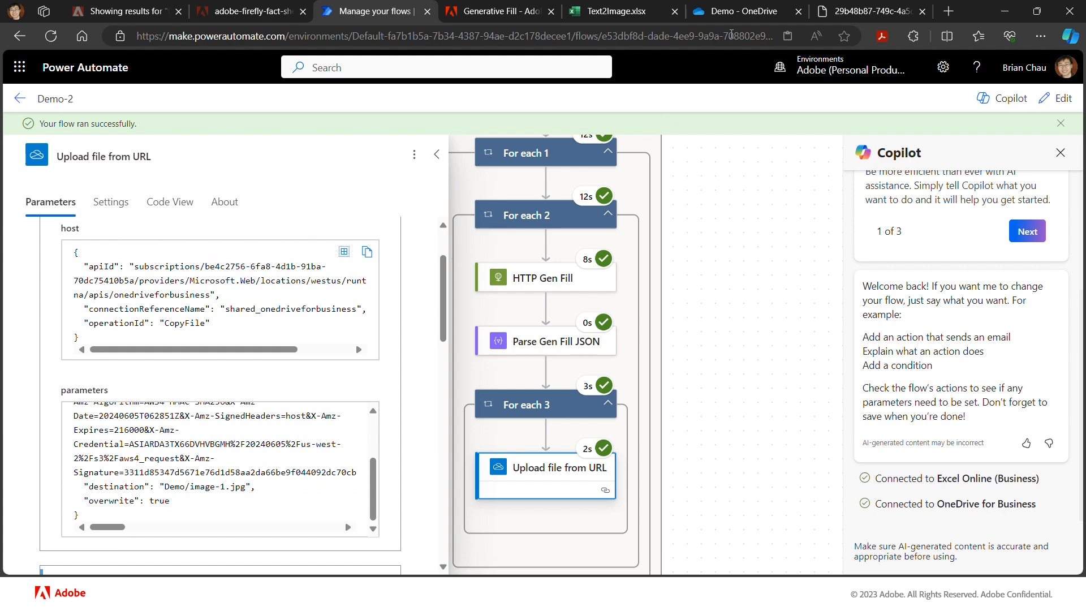
Step: Switch to the Demo folder in OneDrive, try to preview the newly generated image-1.jpg, and close the preview
left_click(753, 12)
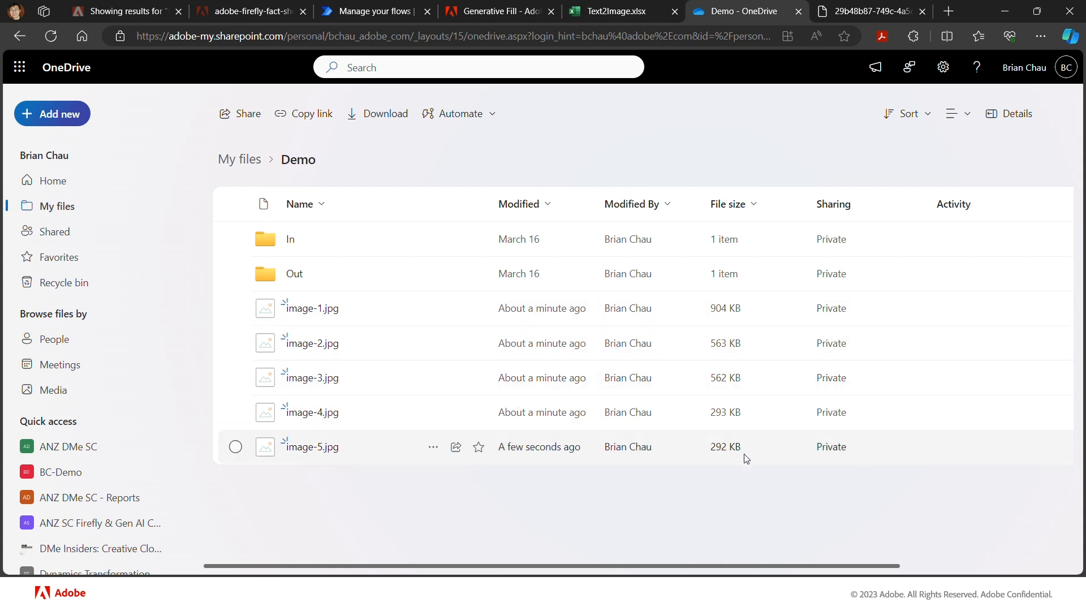
left_click(235, 309)
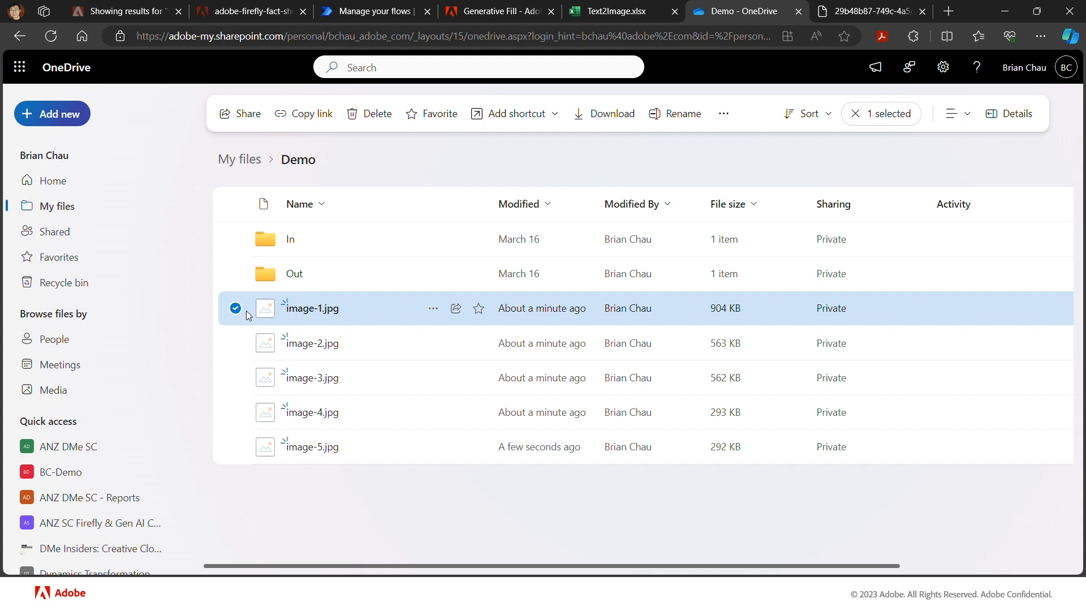
left_click(433, 309)
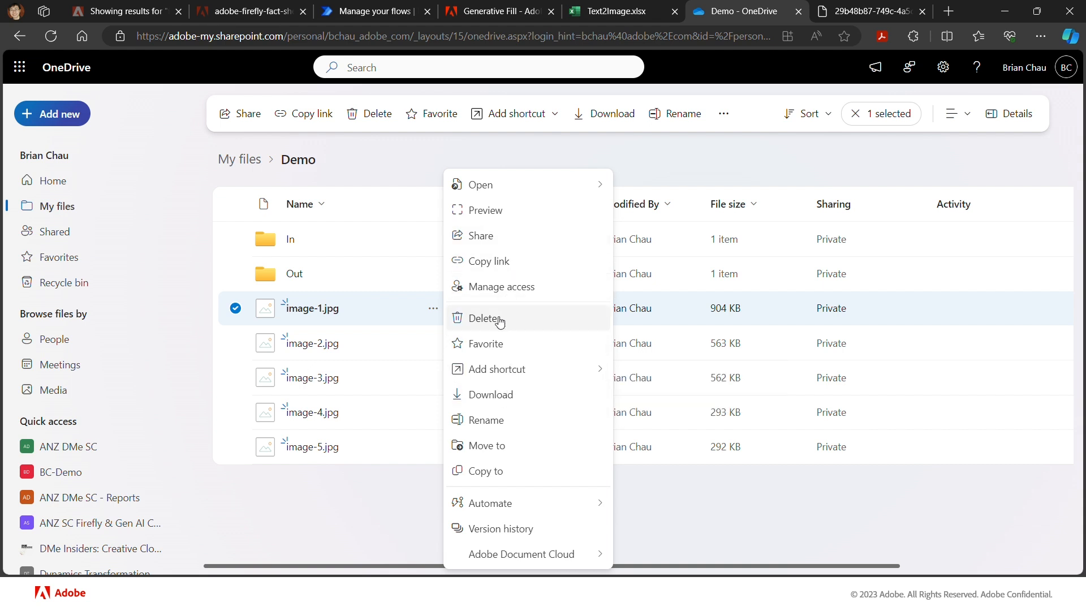
left_click(489, 220)
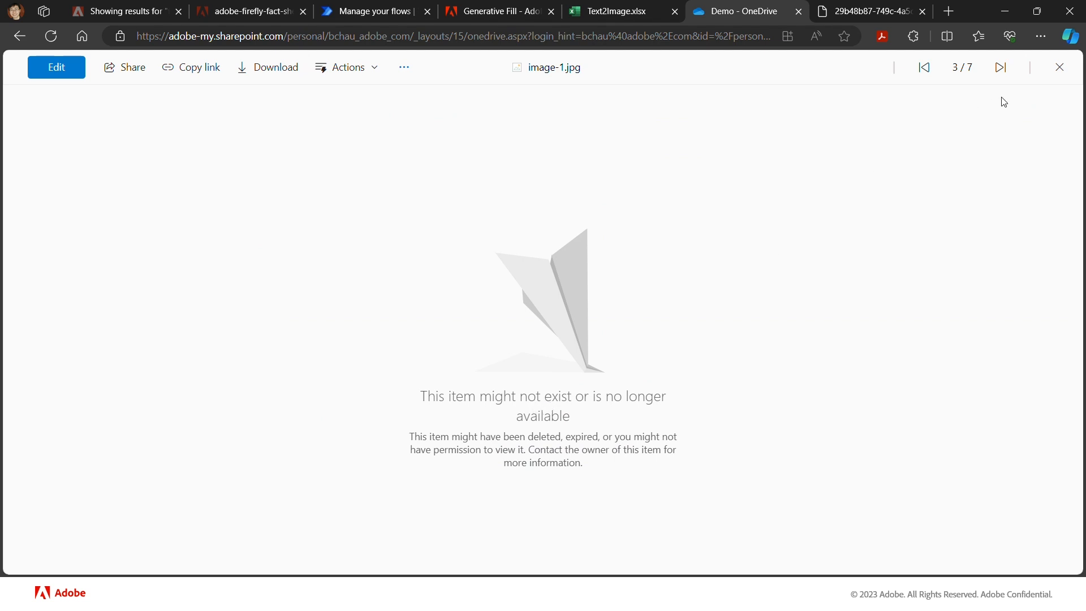
left_click(1059, 68)
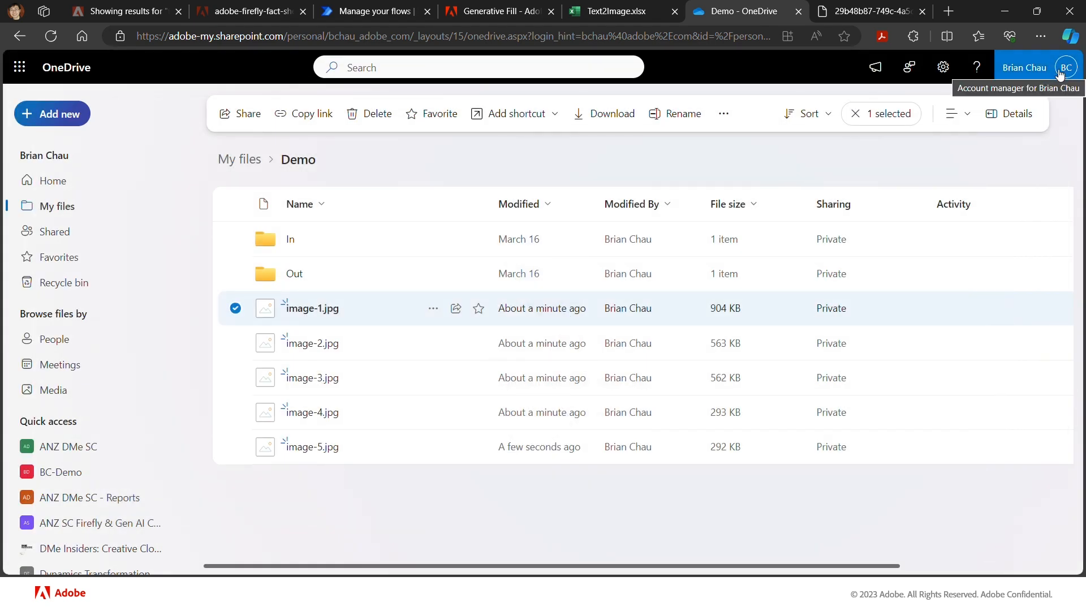
Step: Reload the OneDrive Demo folder, preview image-1.jpg, and close the preview
left_click(51, 43)
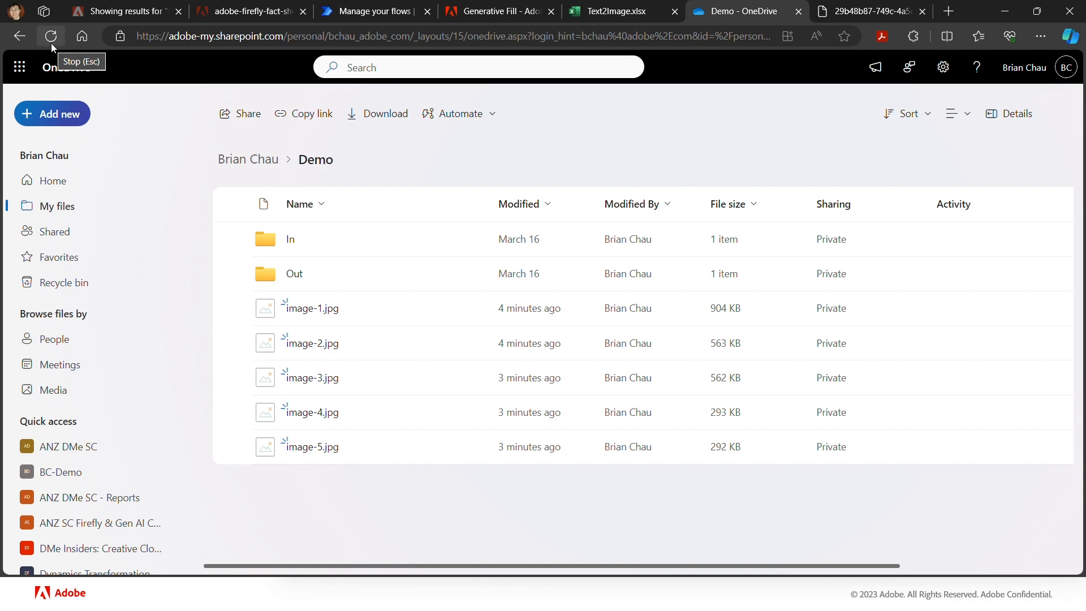
left_click(310, 313)
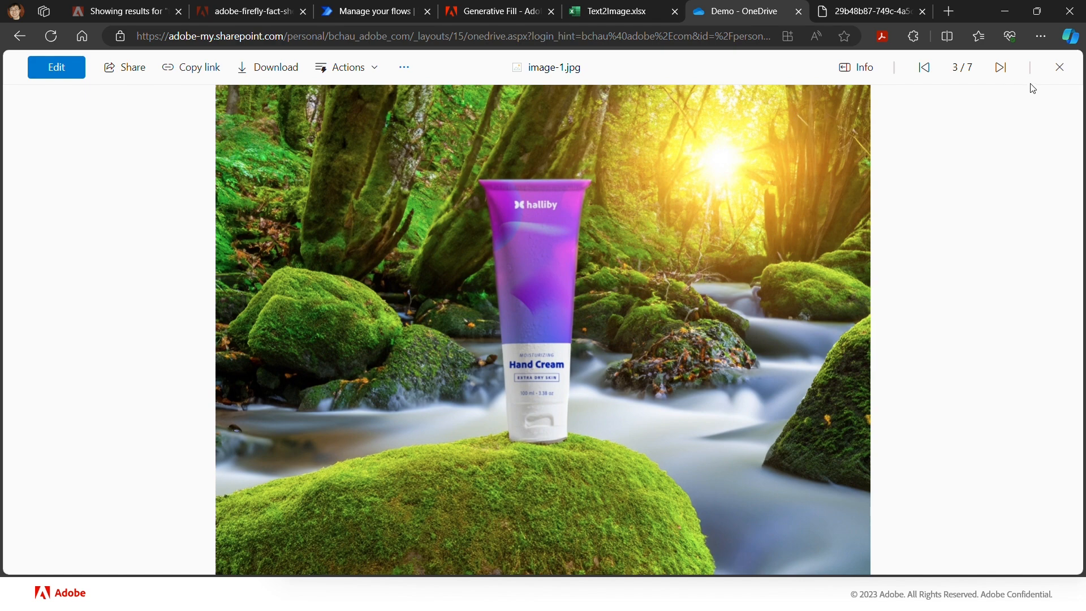
left_click(1059, 68)
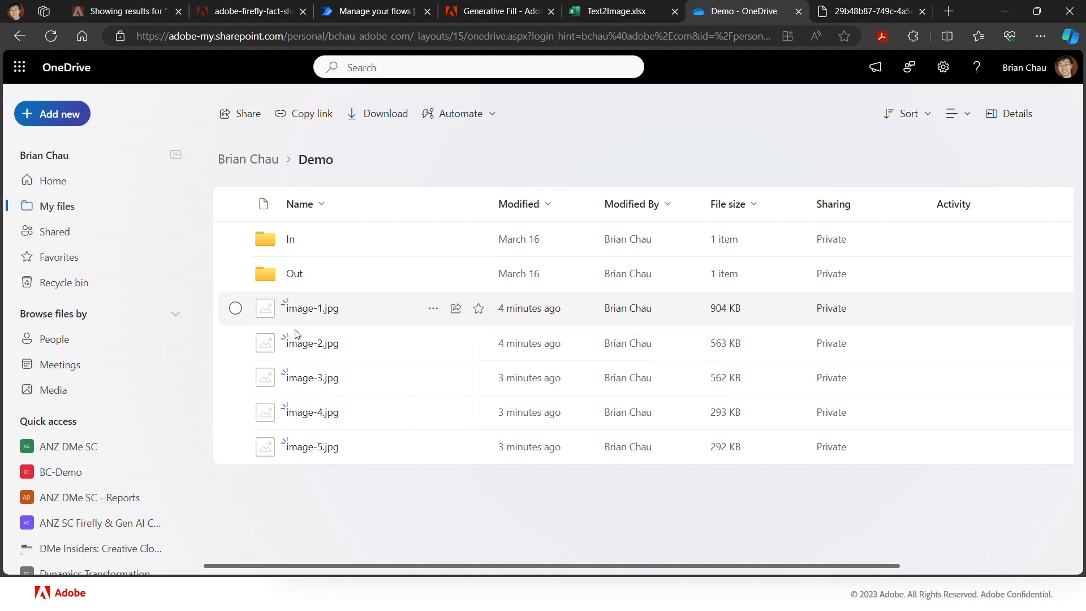
Step: Preview the generated images from image-2.jpg through image-5.jpg in sequence and return to the Demo folder
left_click(304, 343)
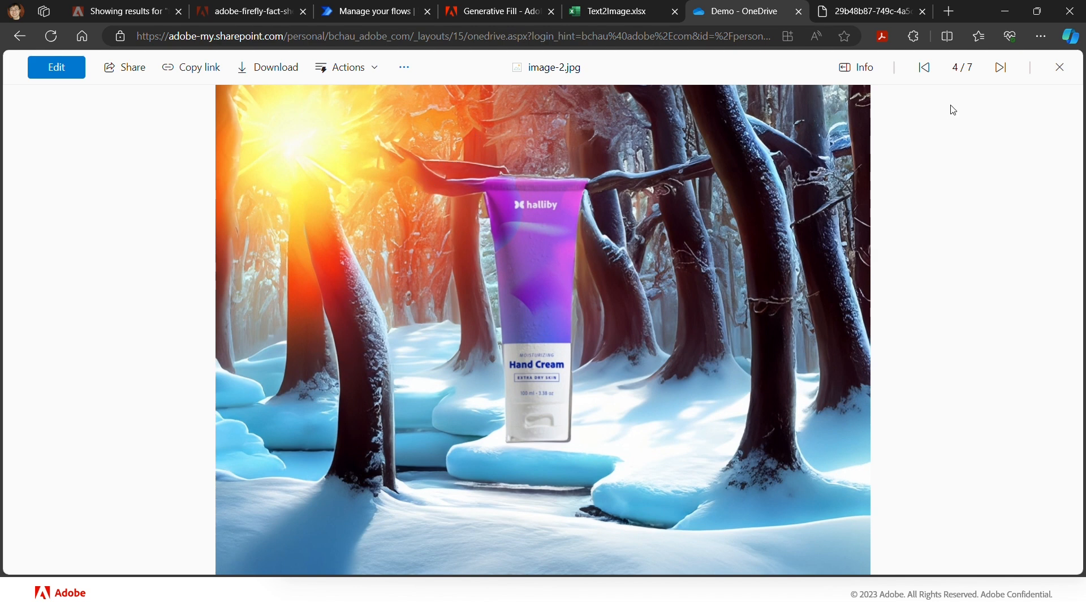
left_click(999, 71)
left_click(1000, 71)
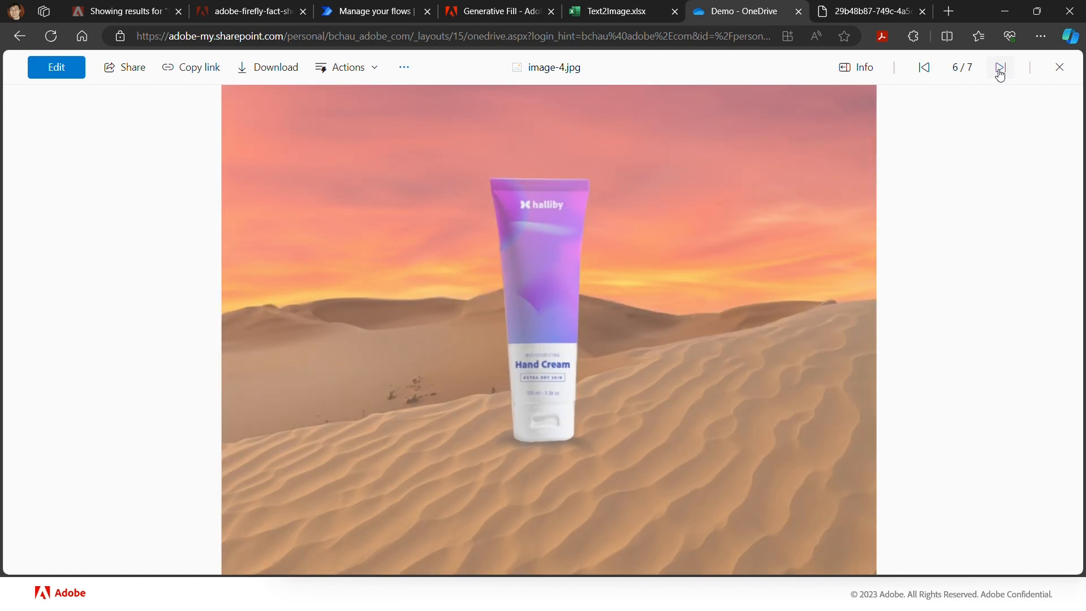
left_click(999, 70)
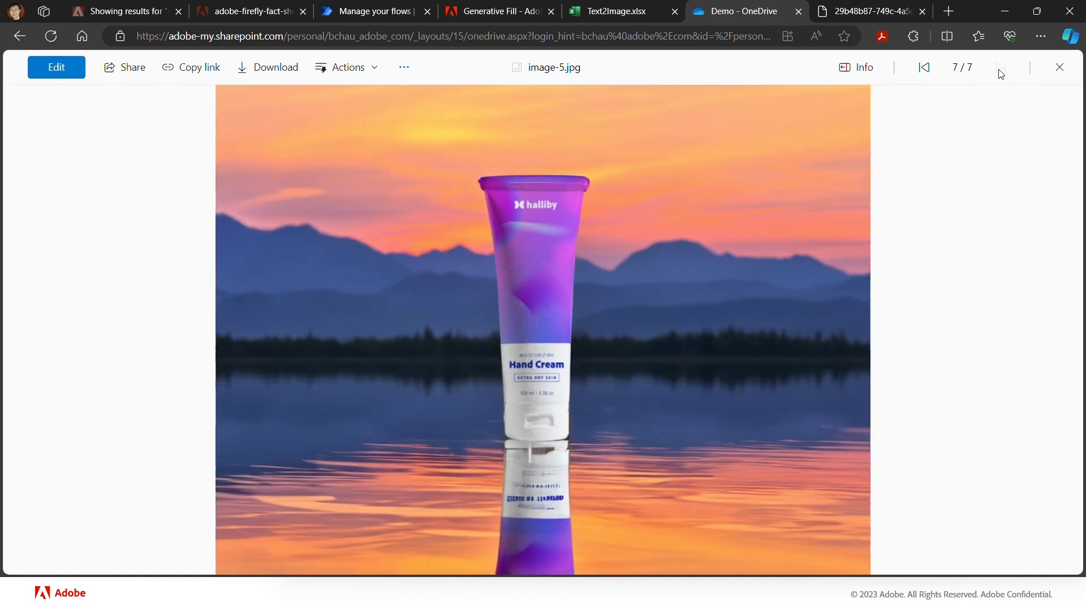
left_click(1059, 68)
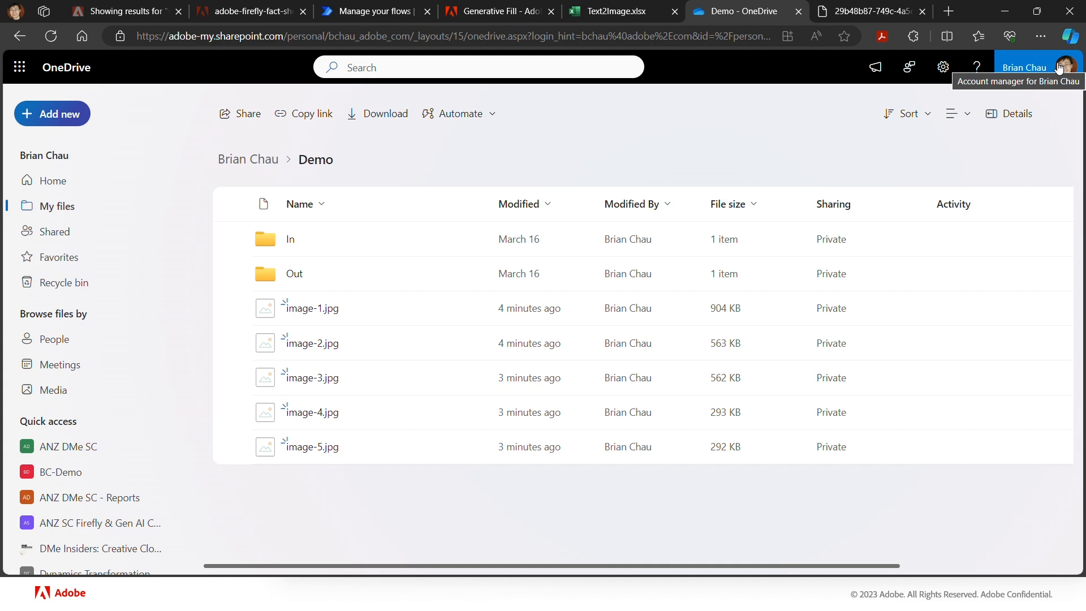
Step: Switch to the PowerPoint slide show at the Ex 2 – Firefly GenFill slide
key("alt+Tab")
key("alt+Tab")
key("alt+Tab")
key("alt+Tab")
key("alt+Tab")
key("alt+Tab")
key("alt+Tab")
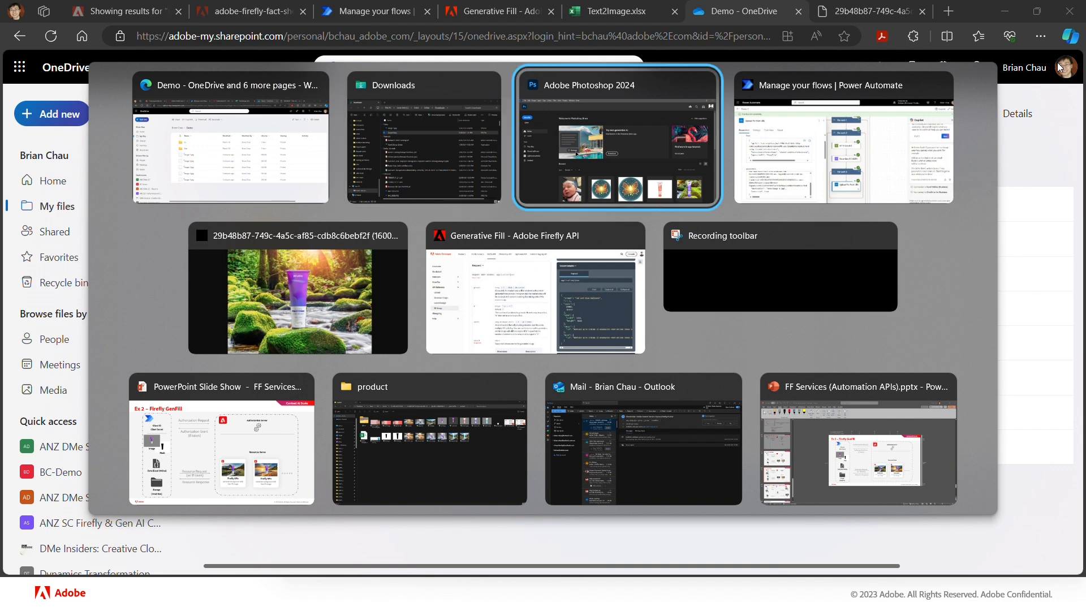
key("alt+Tab")
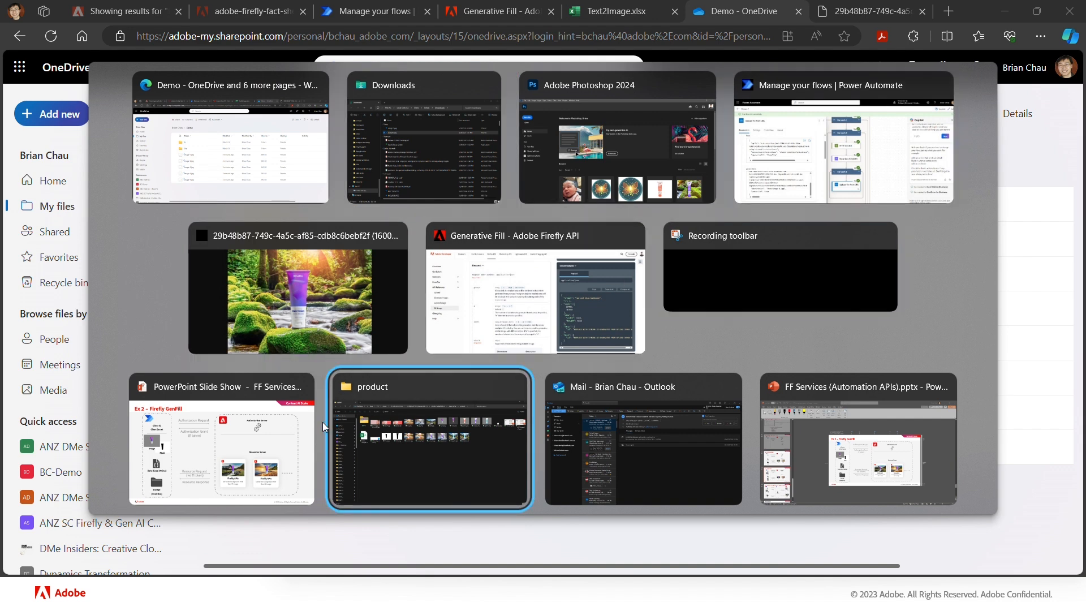
key("alt+shift+Tab")
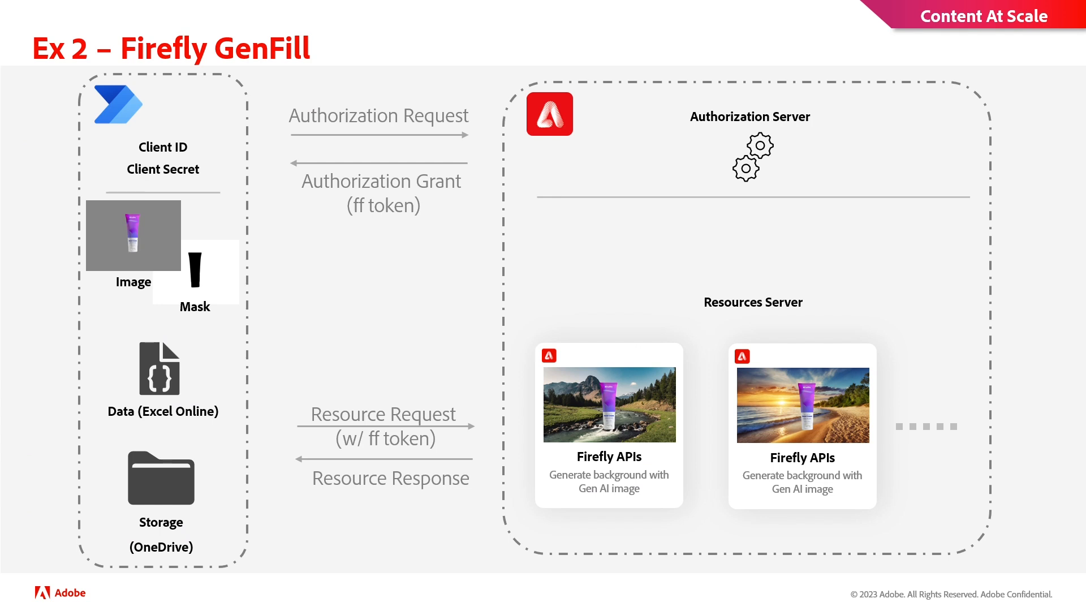